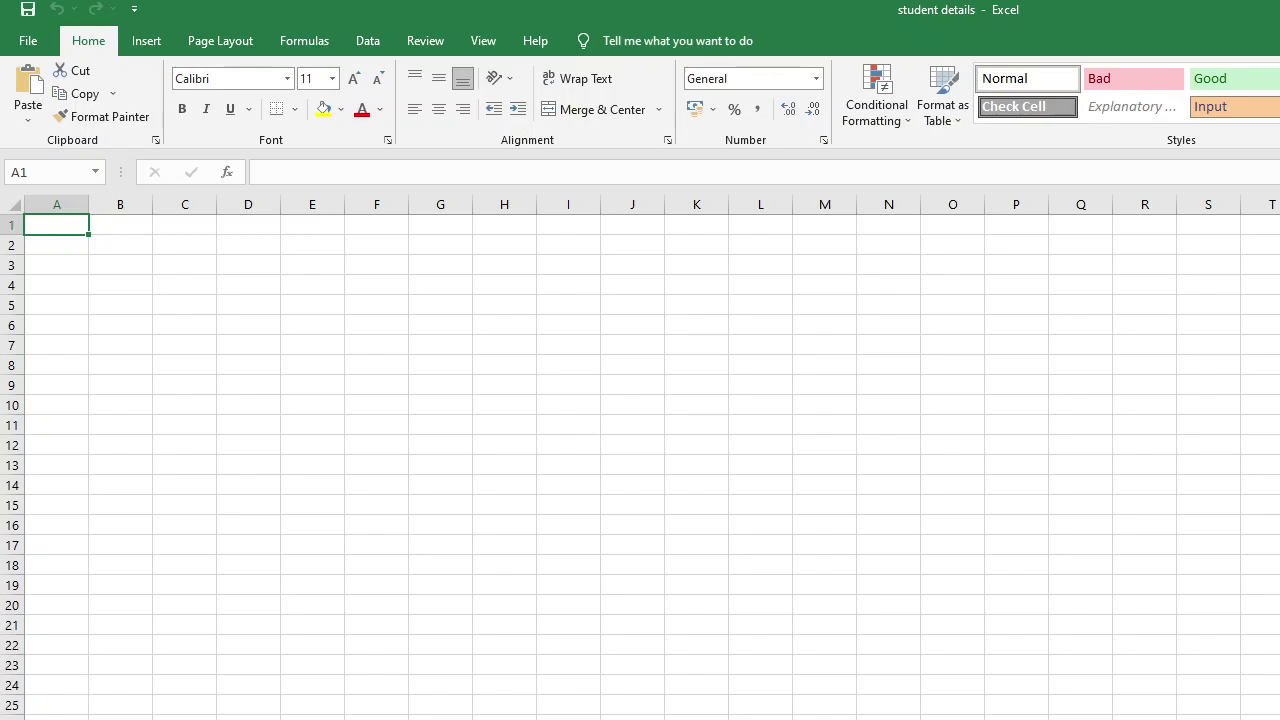
# - Enter =TODAY() in A1 so it shows 30-03-2023, and check the formula
pyautogui.write('=')
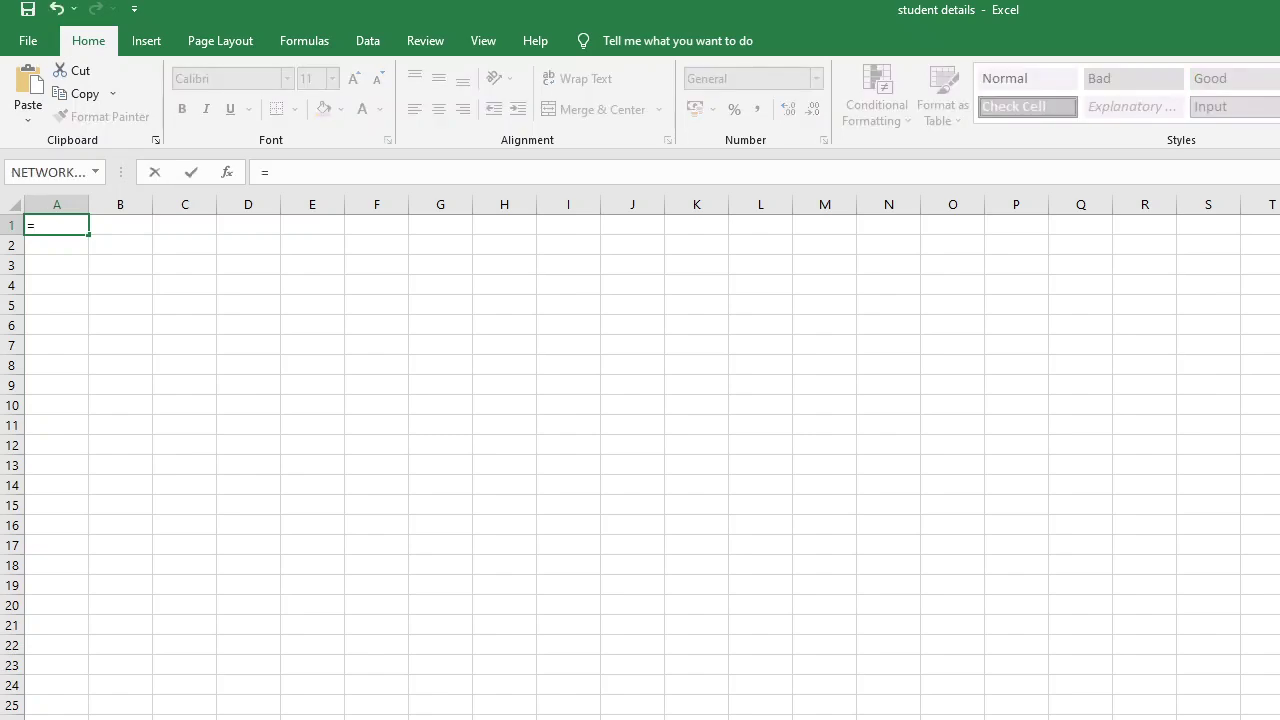
pyautogui.write('today()')
pyautogui.press('Return')
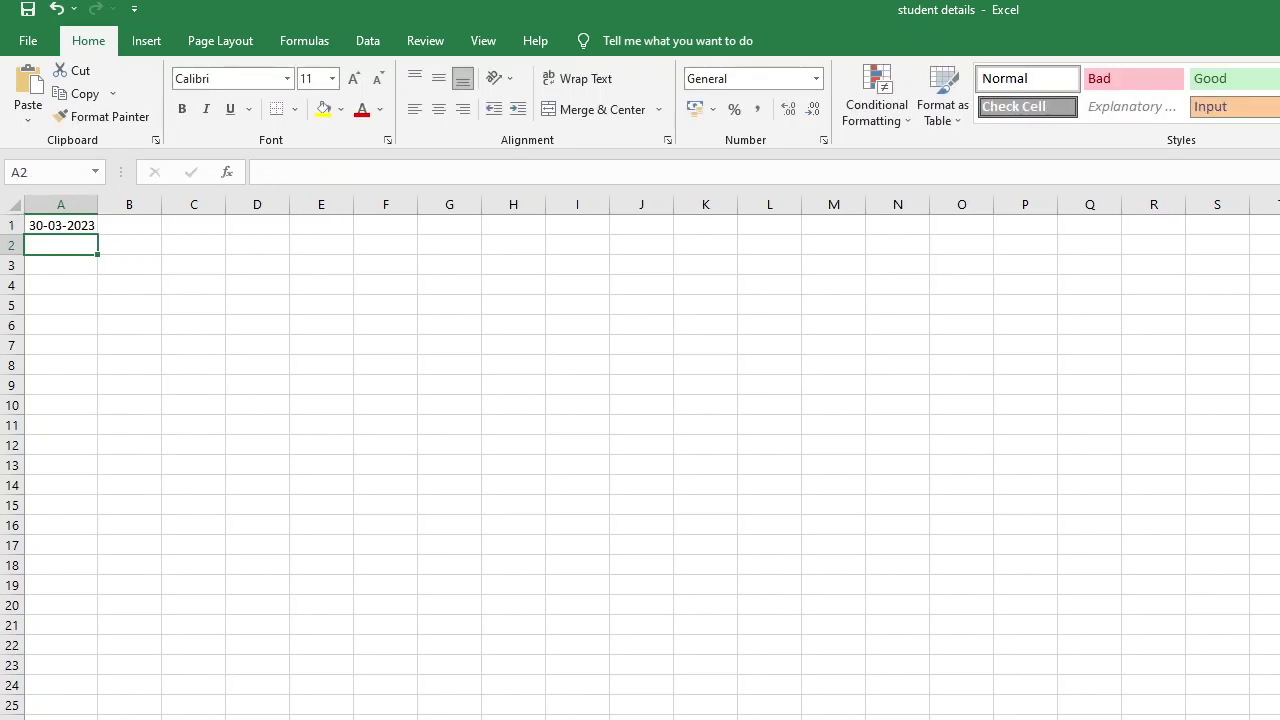
pyautogui.click(61, 225)
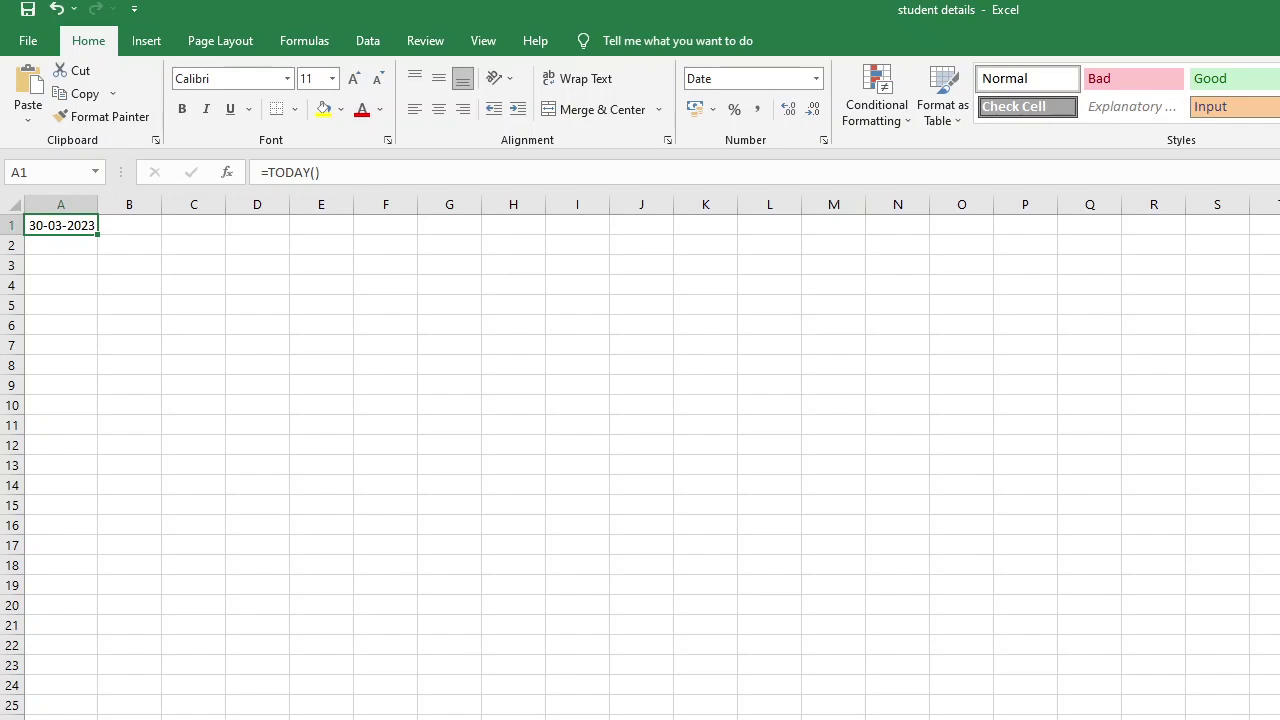
pyautogui.click(60, 245)
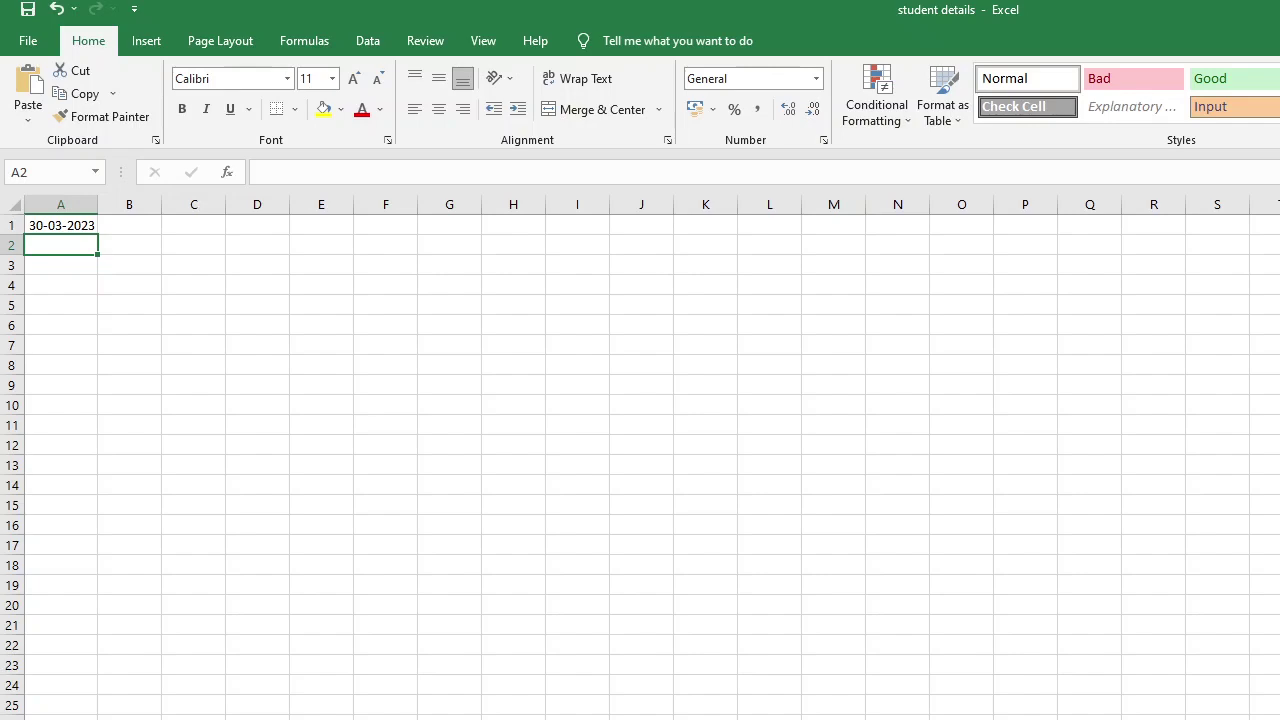
pyautogui.write('=')
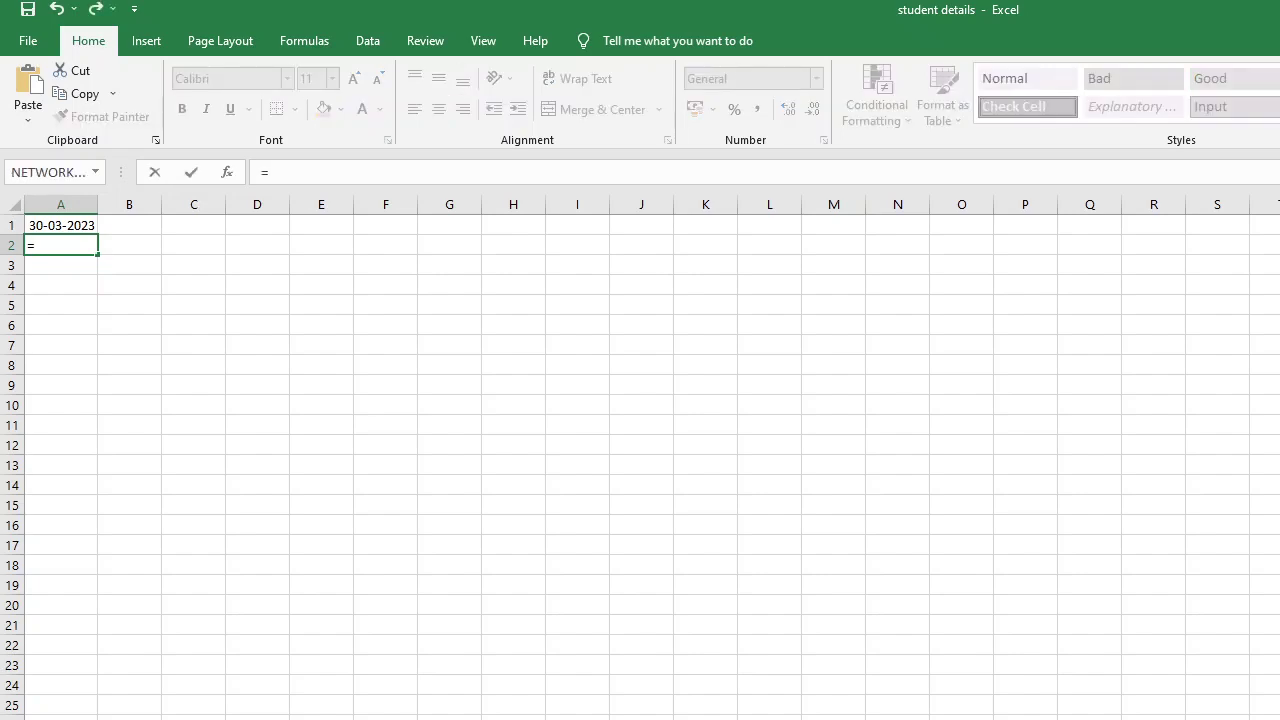
pyautogui.write('now()')
pyautogui.press('Return')
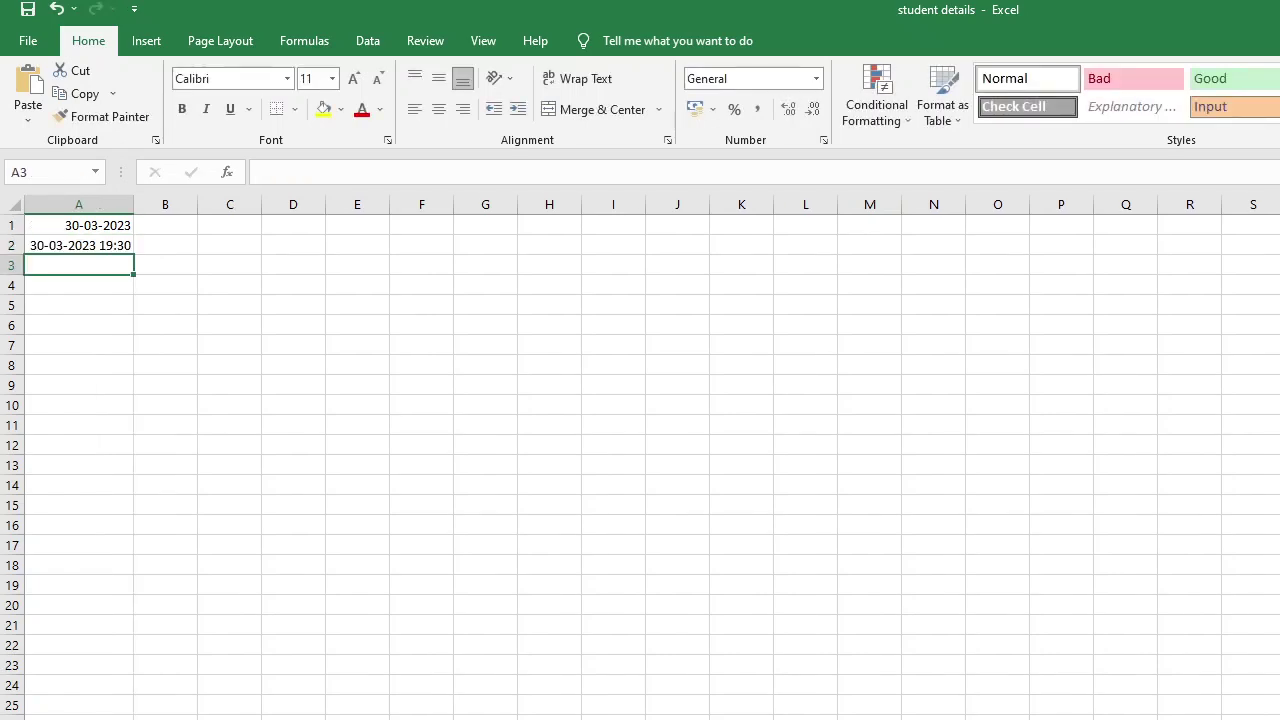
pyautogui.click(79, 245)
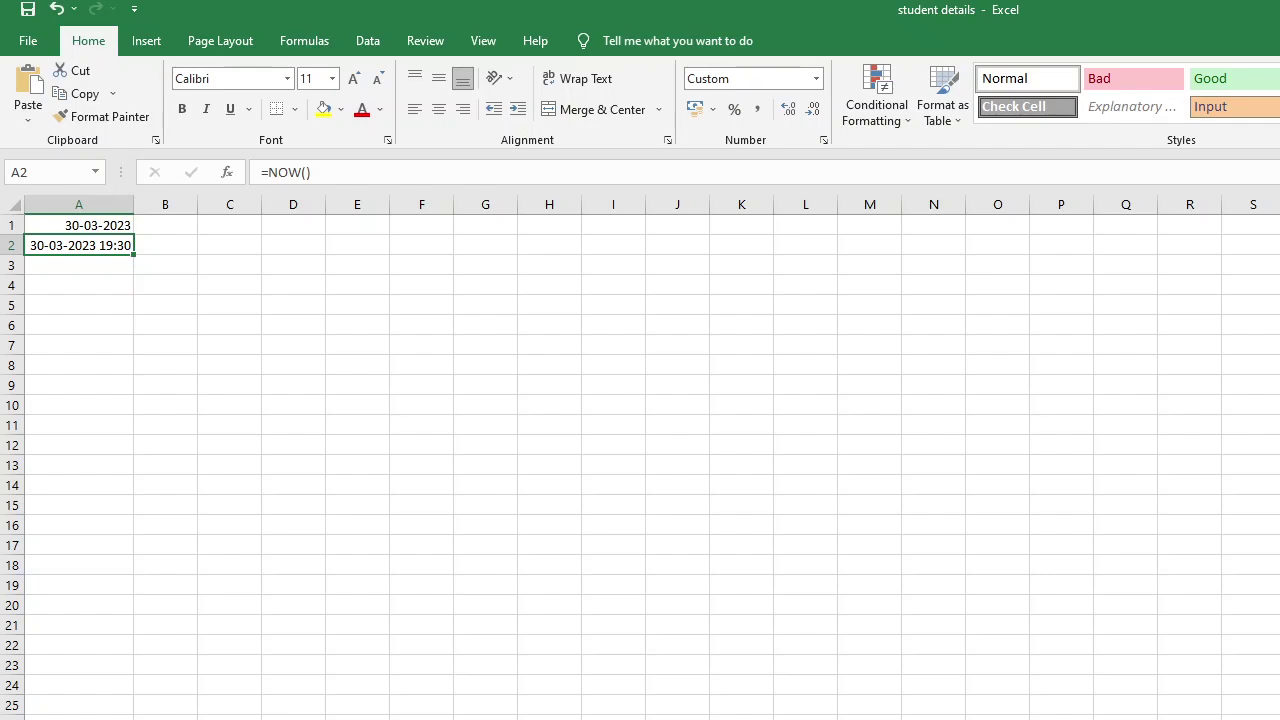
pyautogui.press('Down')
pyautogui.press('Up')
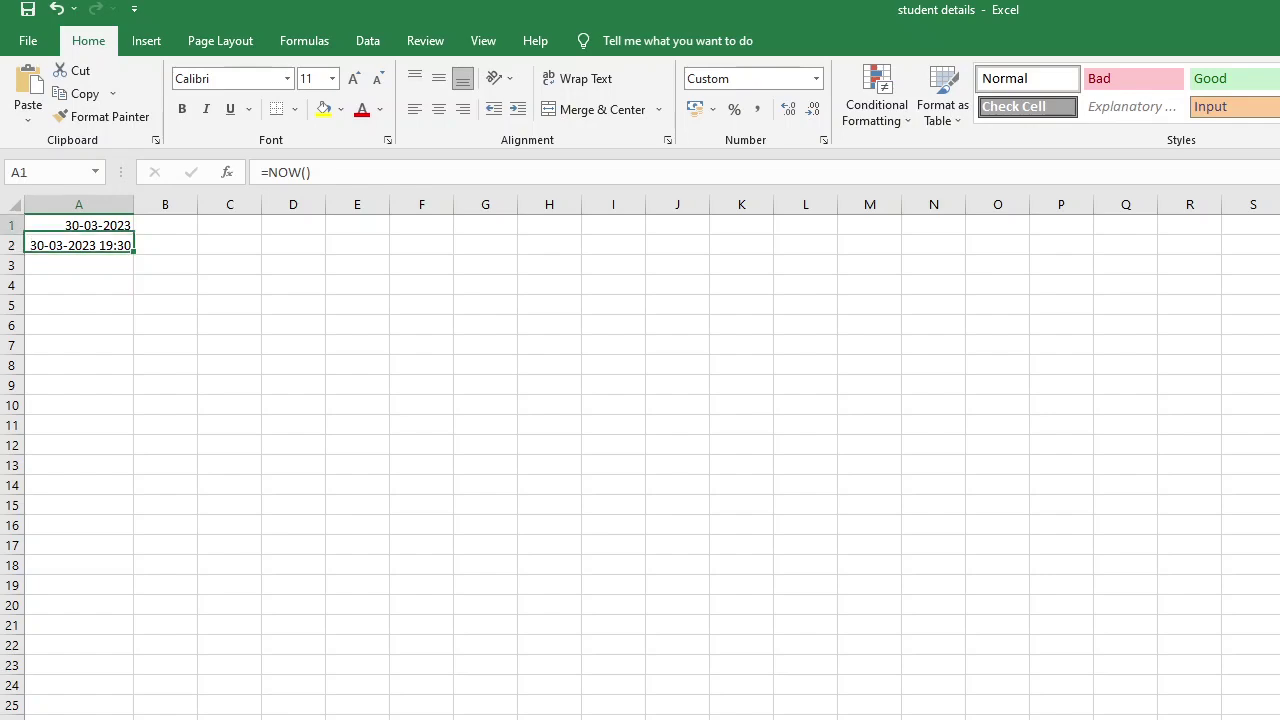
pyautogui.click(79, 225)
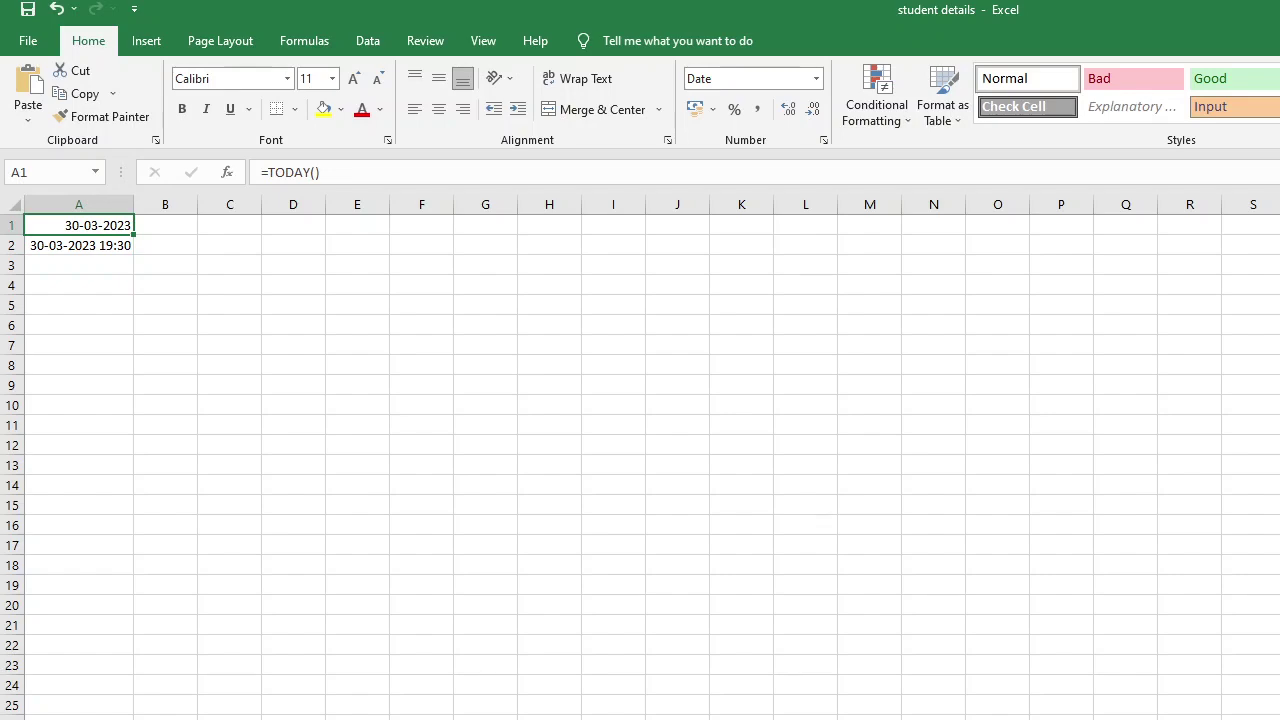
pyautogui.click(165, 225)
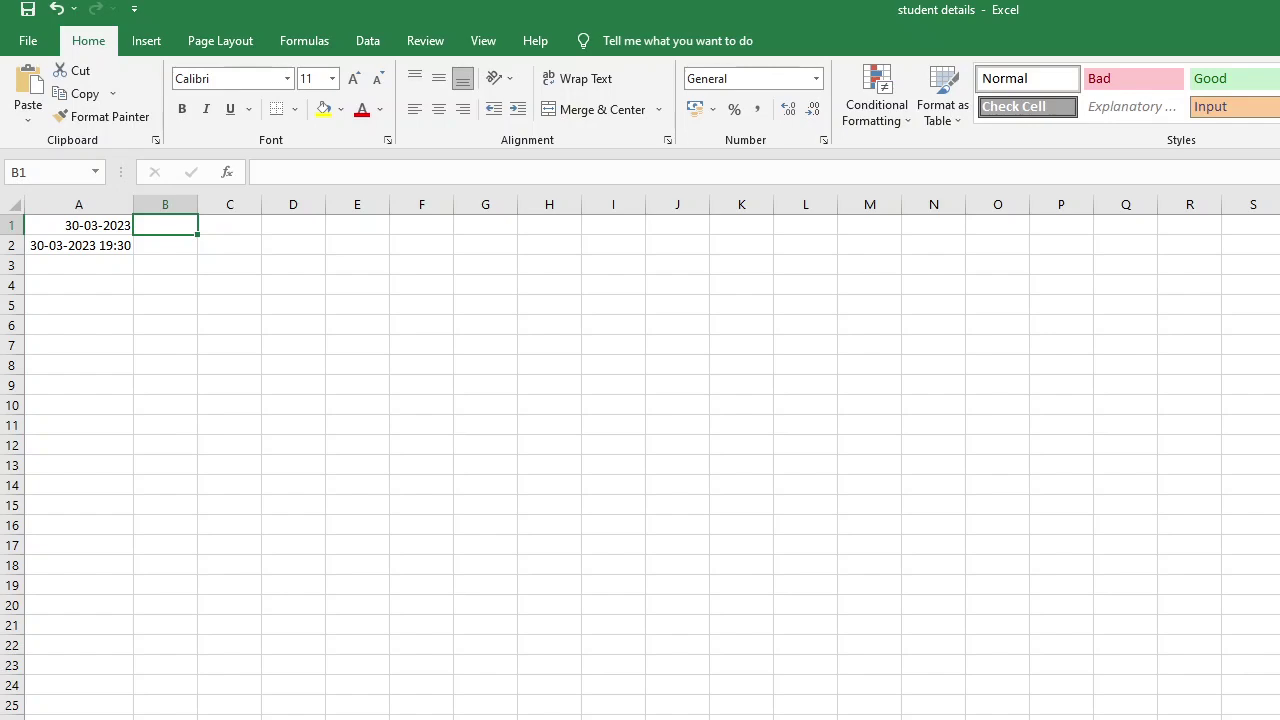
# - Enter =DAY(A1) in B1 so it returns the day 30
pyautogui.write('=')
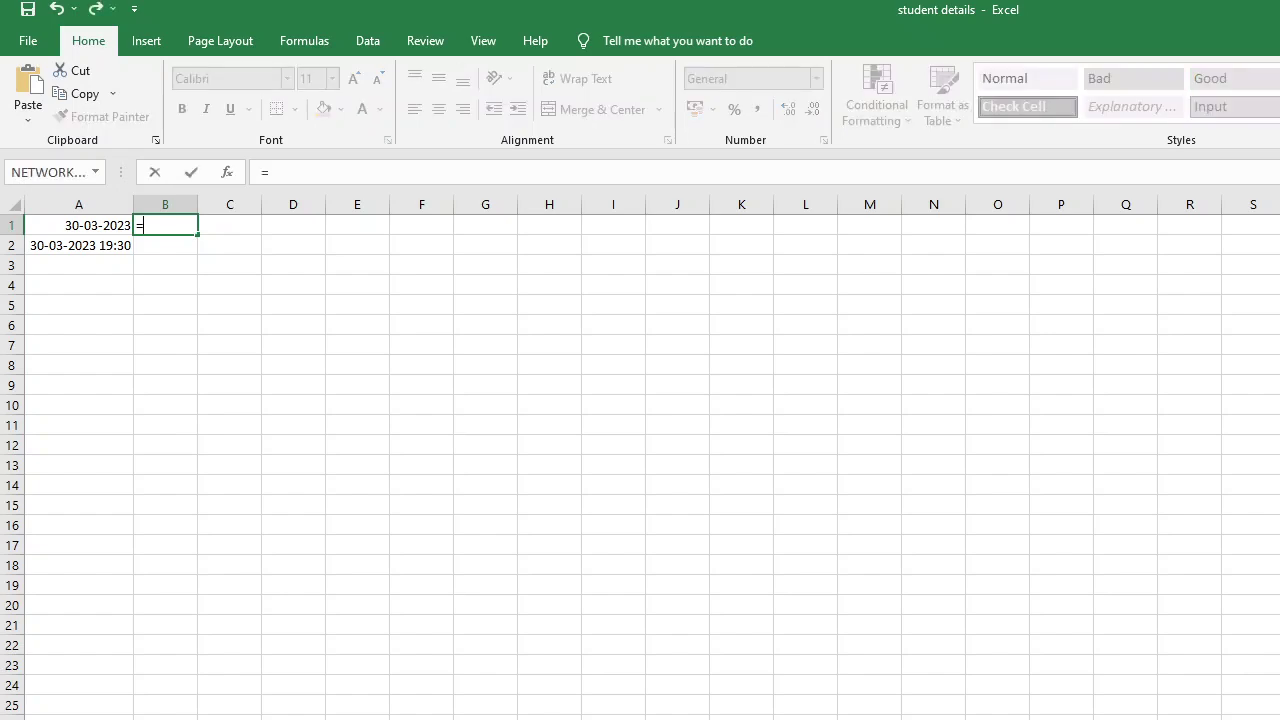
pyautogui.write('day(')
pyautogui.write('a1')
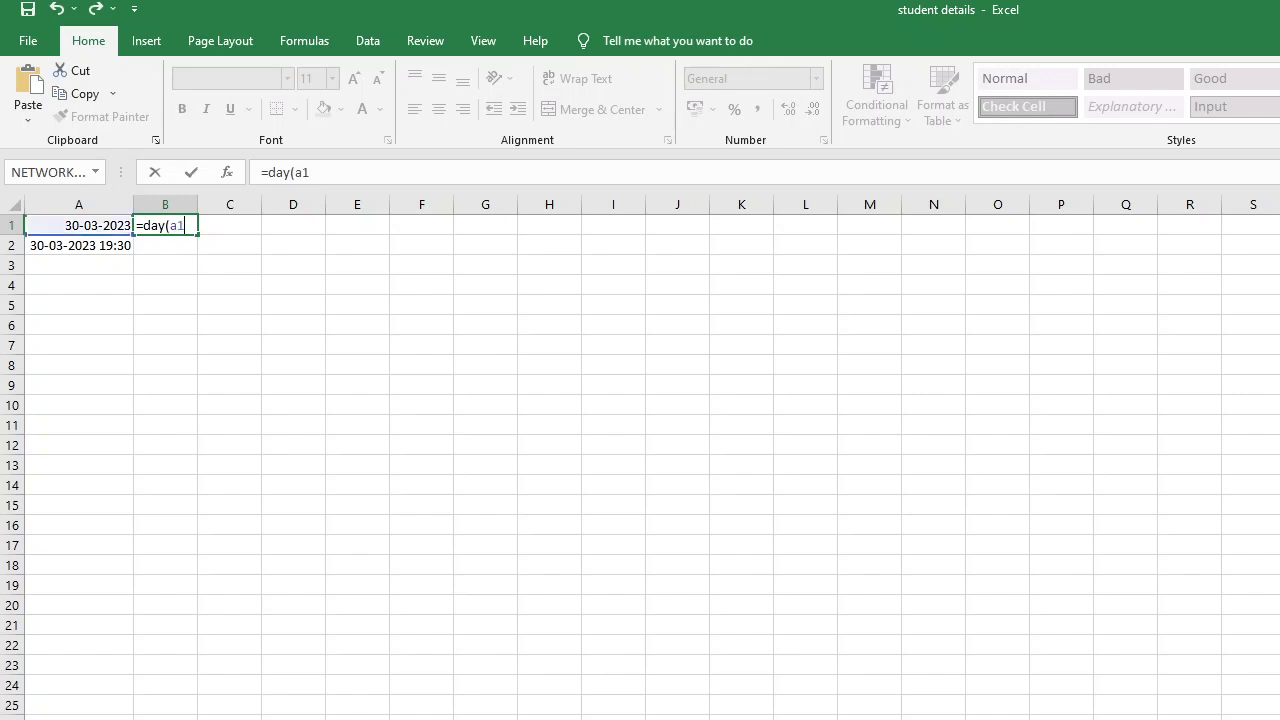
pyautogui.write(')')
pyautogui.press('Return')
pyautogui.click(165, 225)
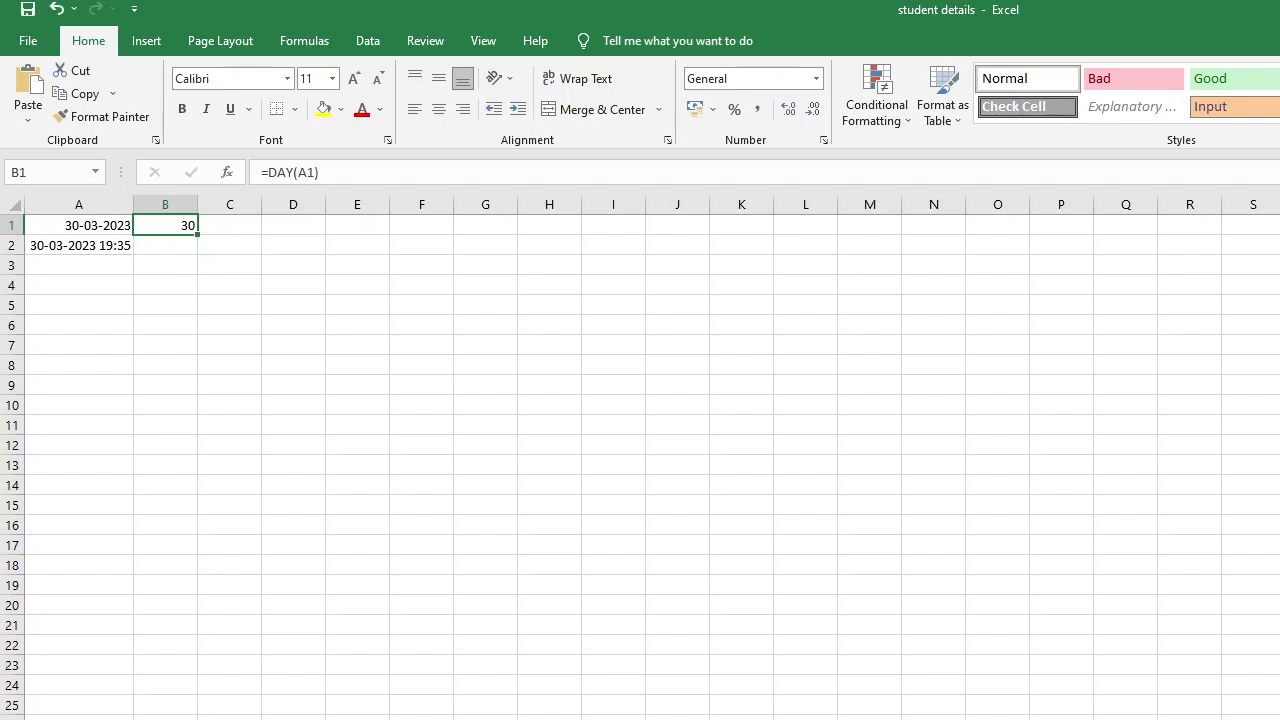
pyautogui.click(229, 225)
pyautogui.click(165, 225)
# - Enter =MONTH(A1) in C1 so it returns the month 3
pyautogui.click(229, 225)
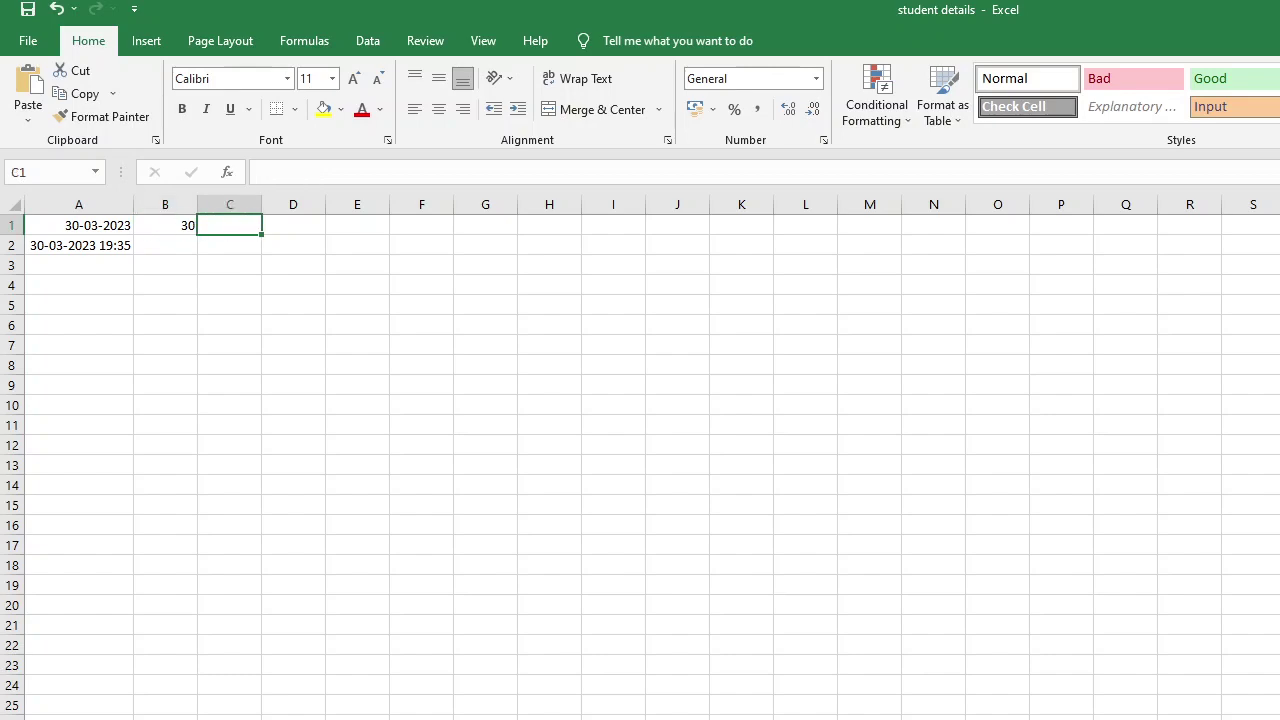
pyautogui.write('=')
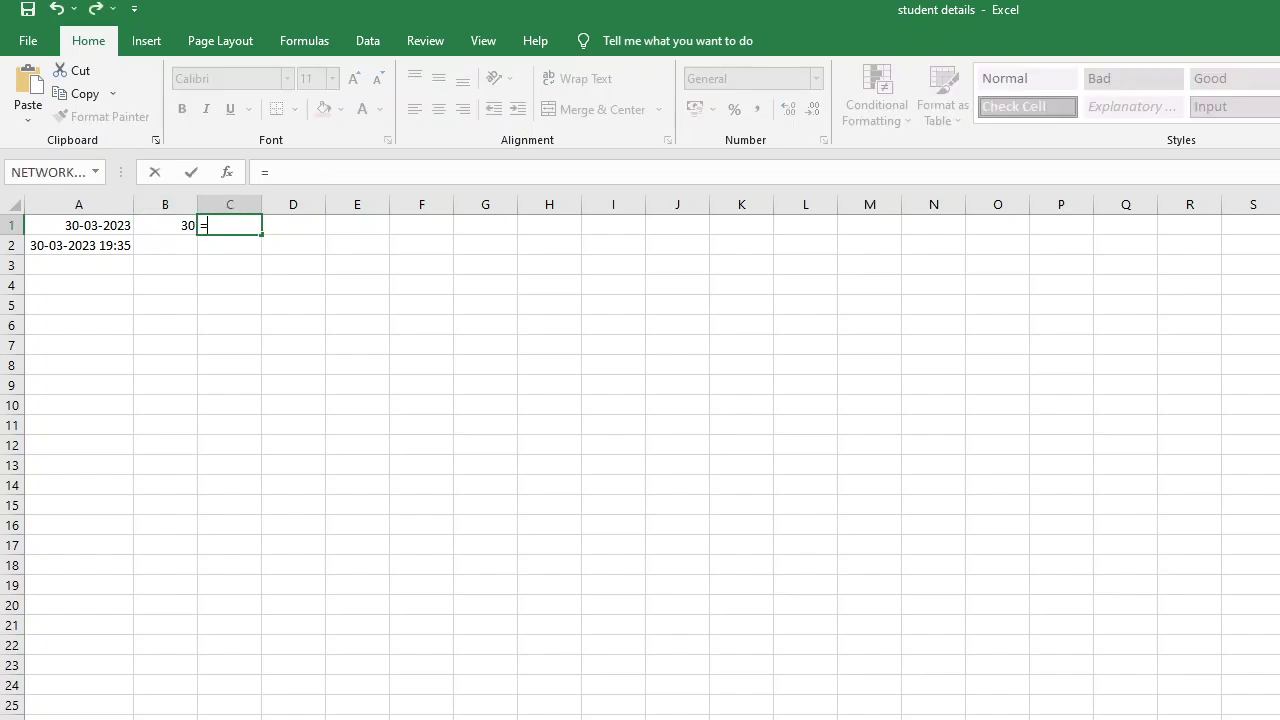
pyautogui.write('month(a1)')
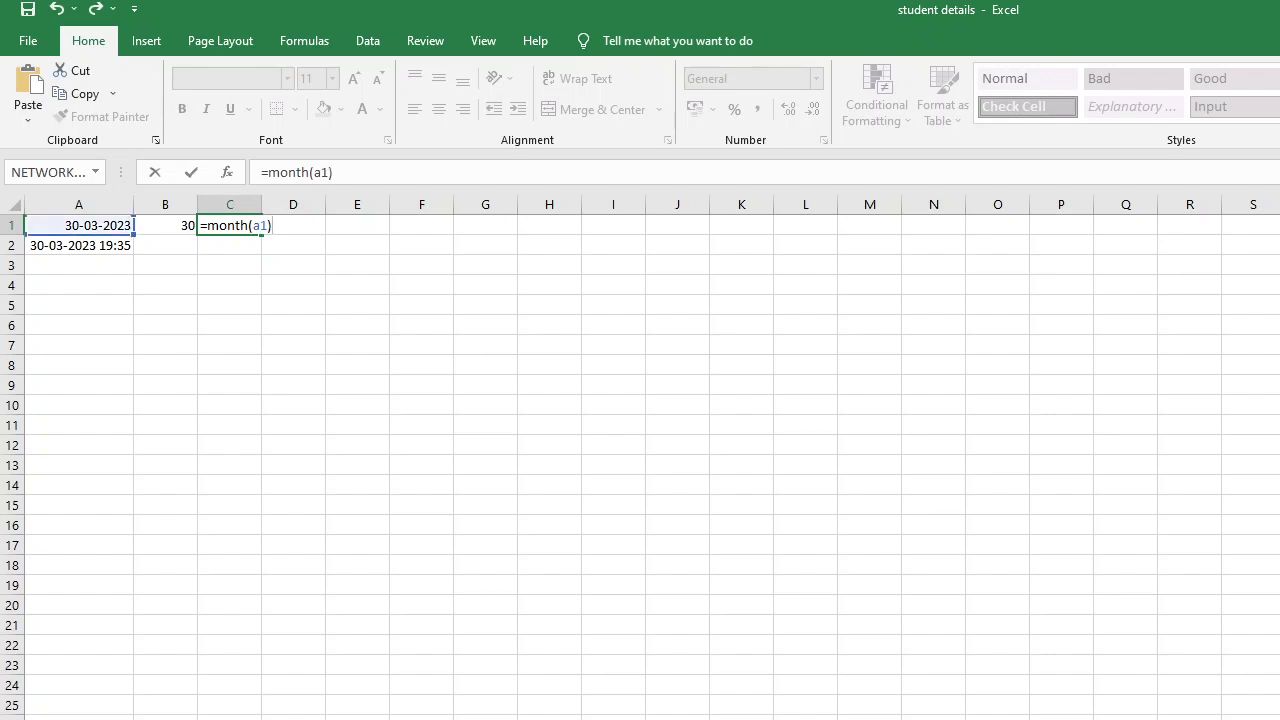
pyautogui.press('Return')
pyautogui.click(229, 225)
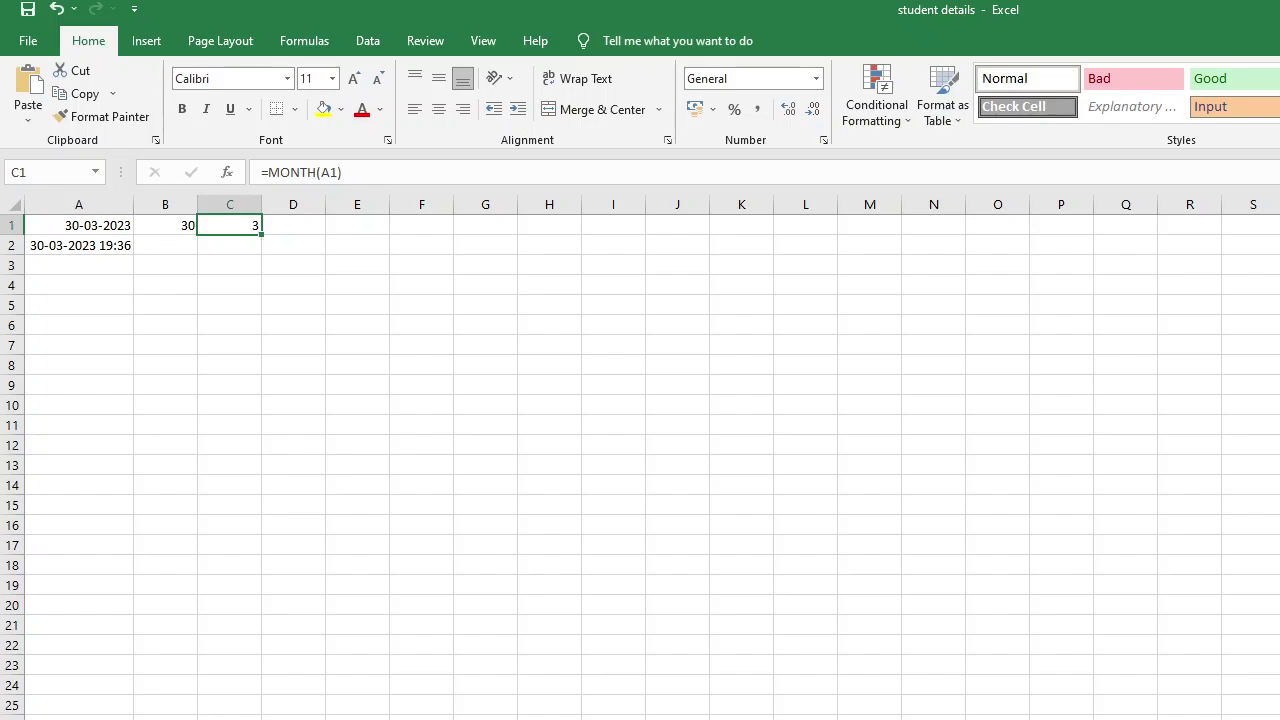
pyautogui.click(293, 225)
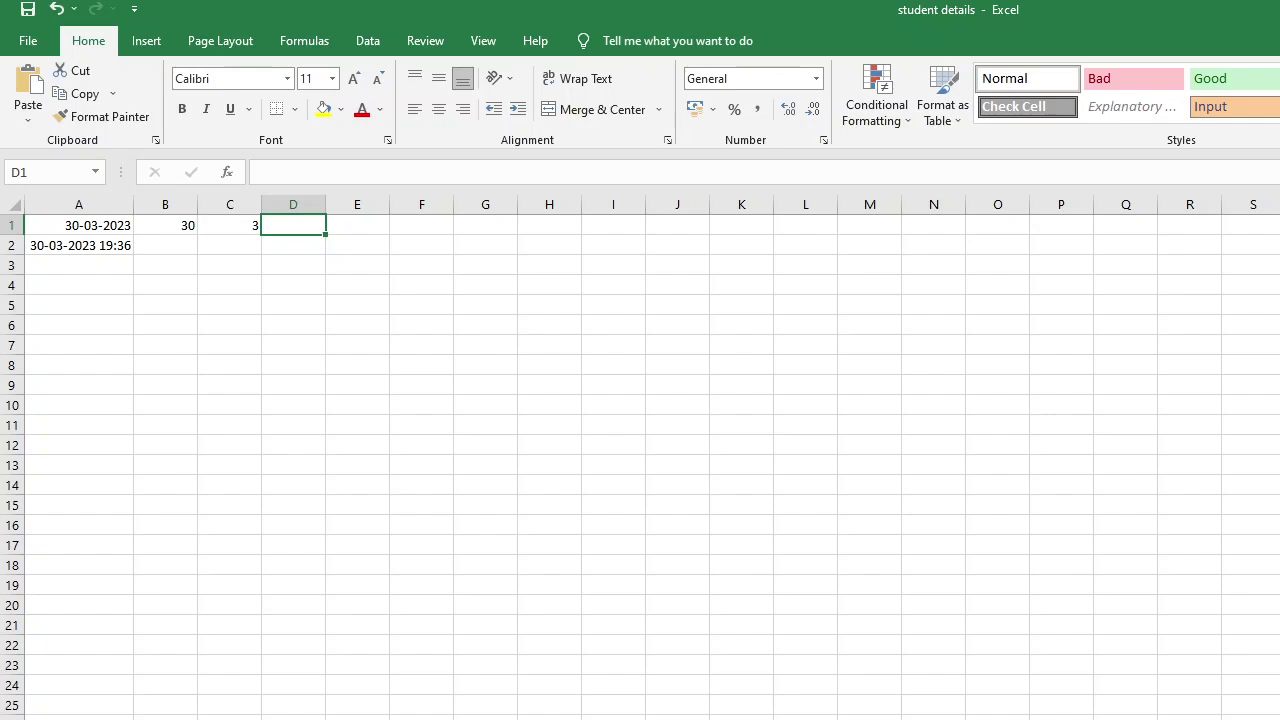
# - Enter =YEAR(A1) in D1 so it returns 2023
pyautogui.write('=')
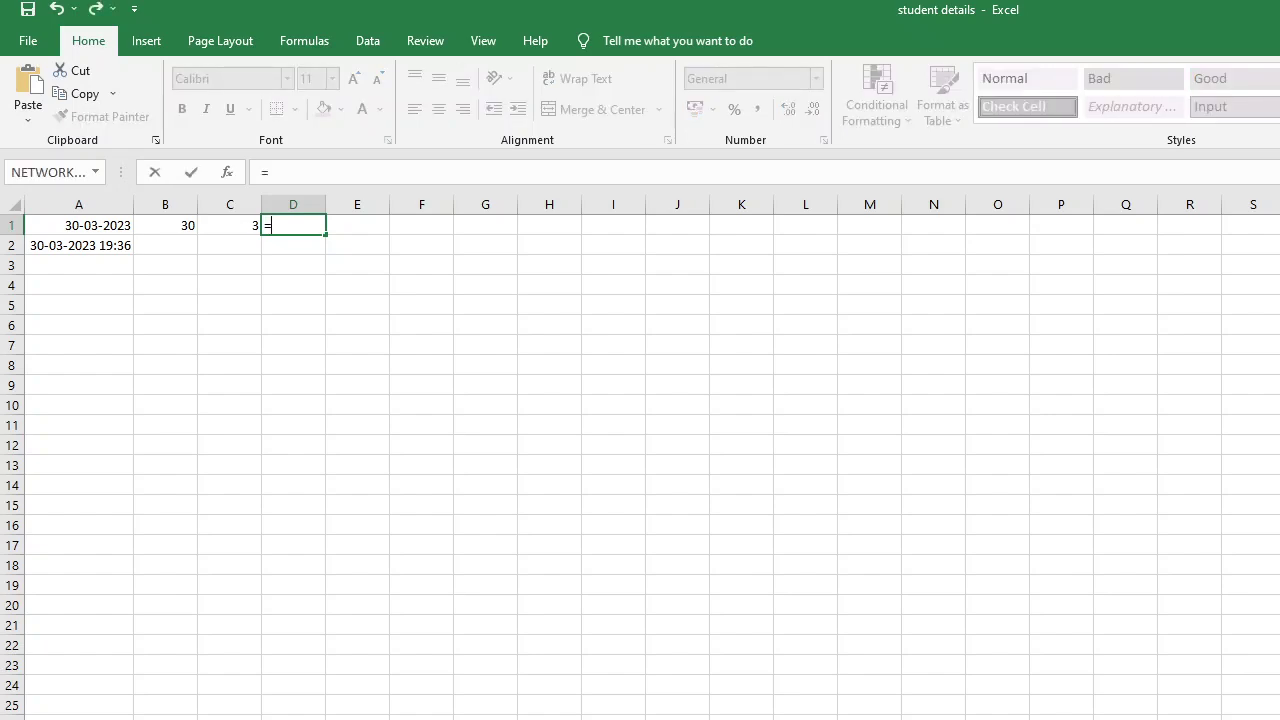
pyautogui.write('year(a1)')
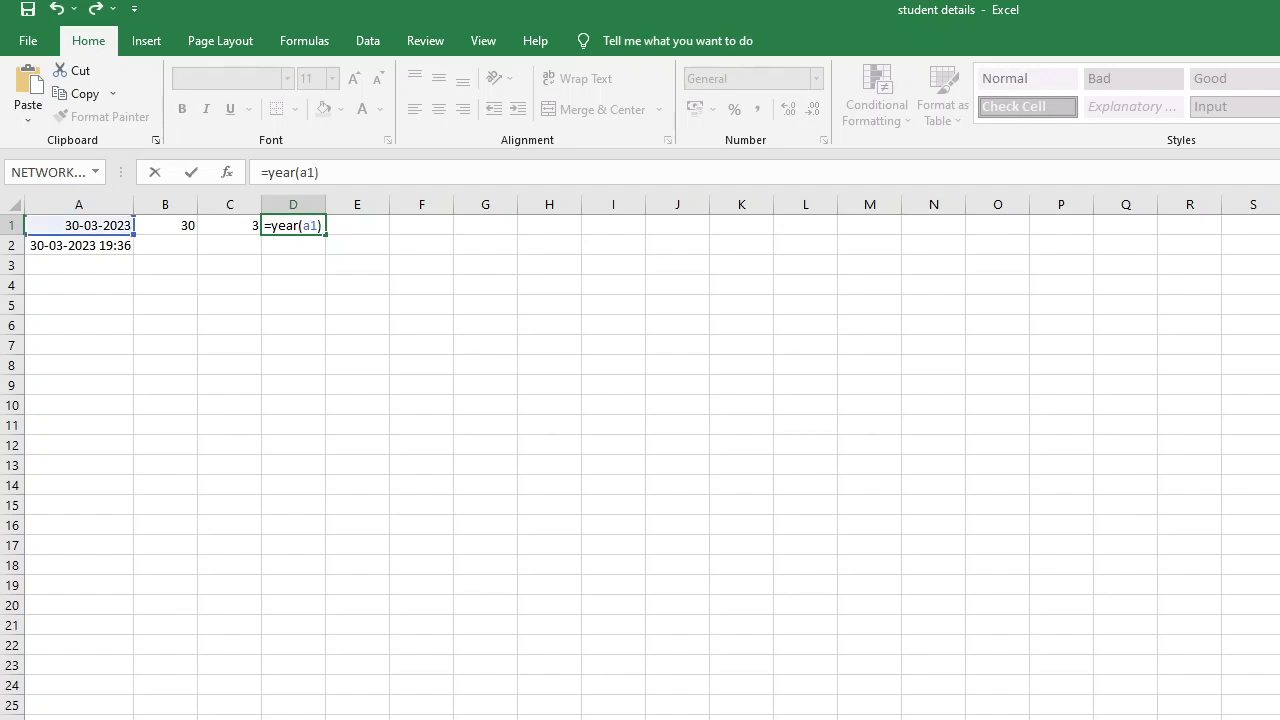
pyautogui.press('Return')
pyautogui.click(293, 225)
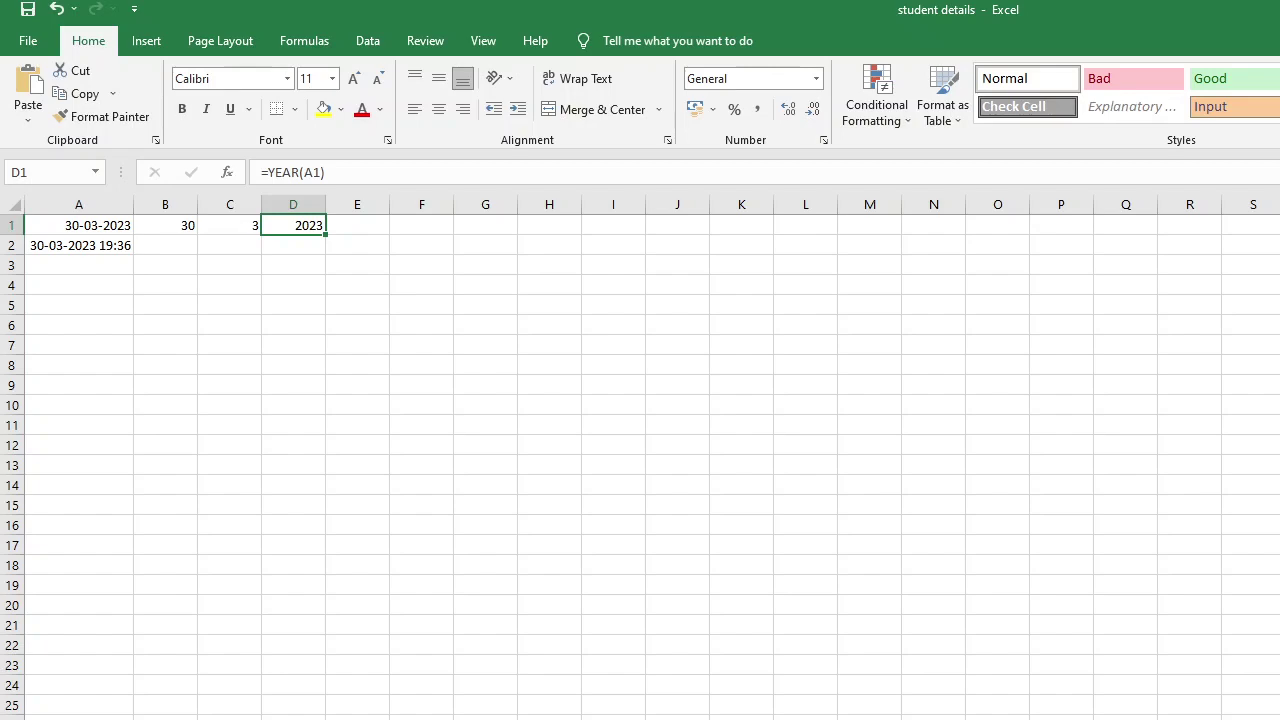
# - Clear the entire sheet and enter the header 'day' in C1
pyautogui.hotkey('ctrl', 'a')
pyautogui.hotkey('ctrl', 'a')
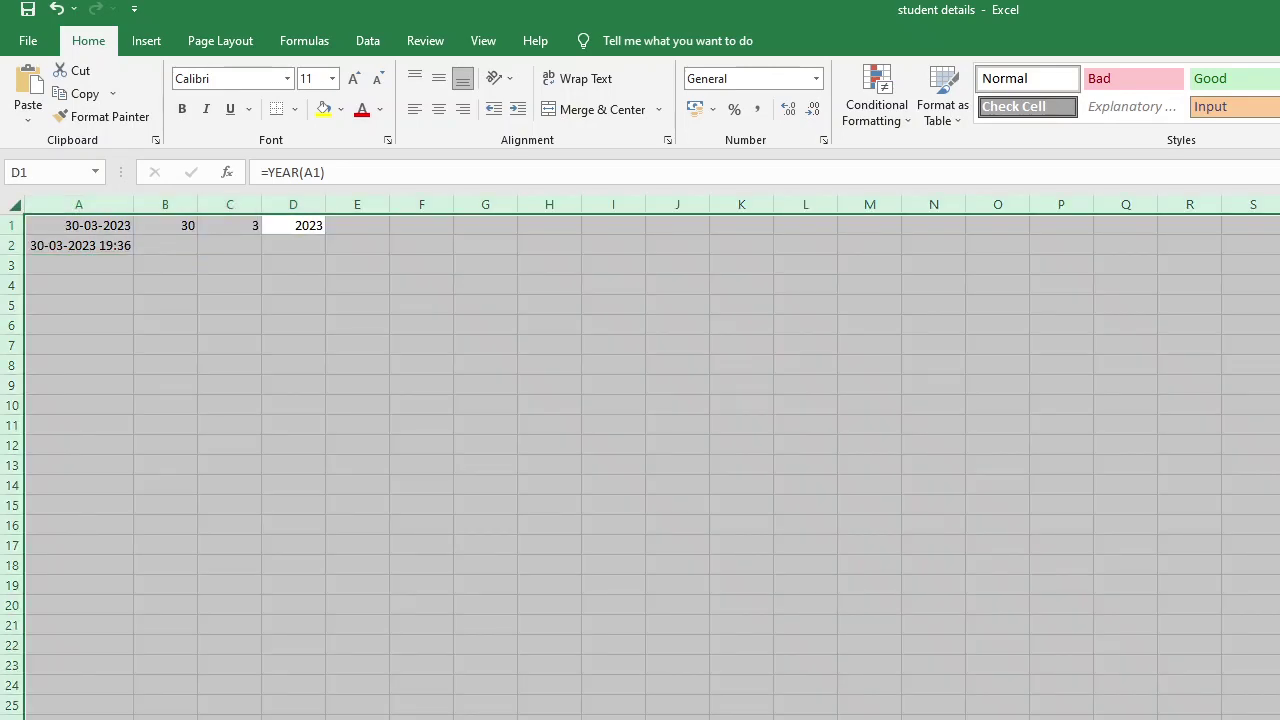
pyautogui.press('Delete')
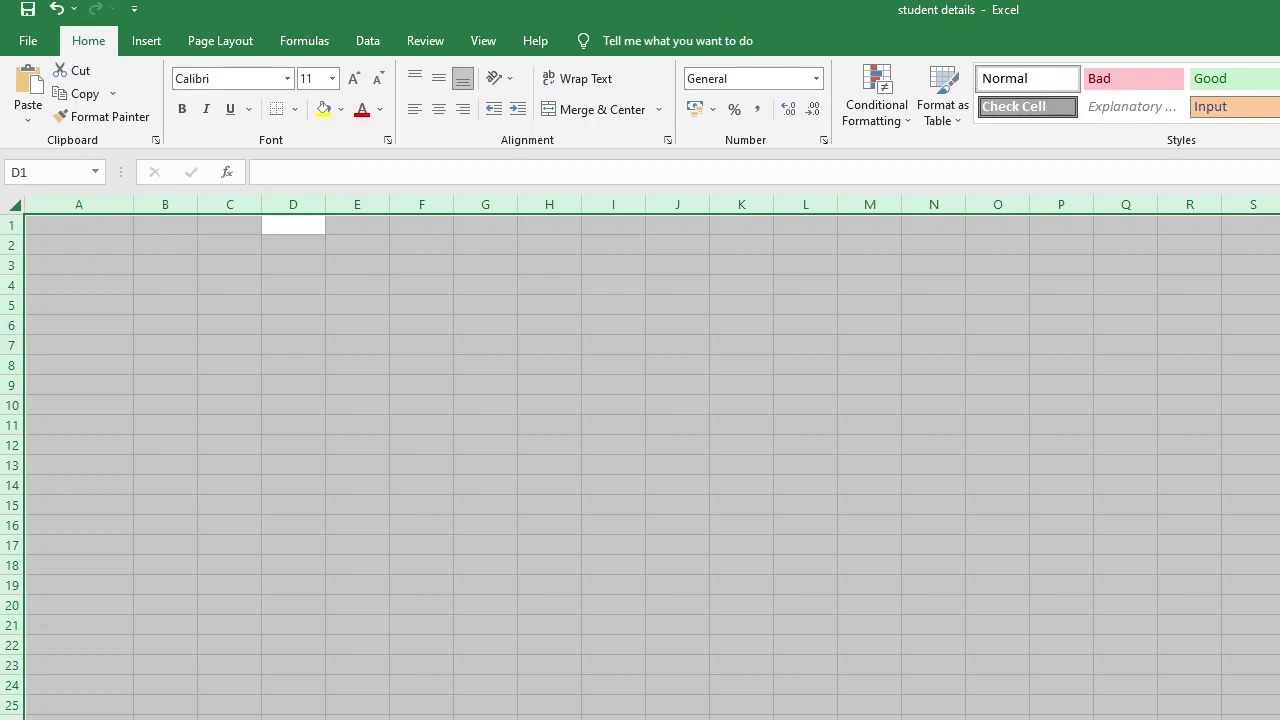
pyautogui.click(229, 225)
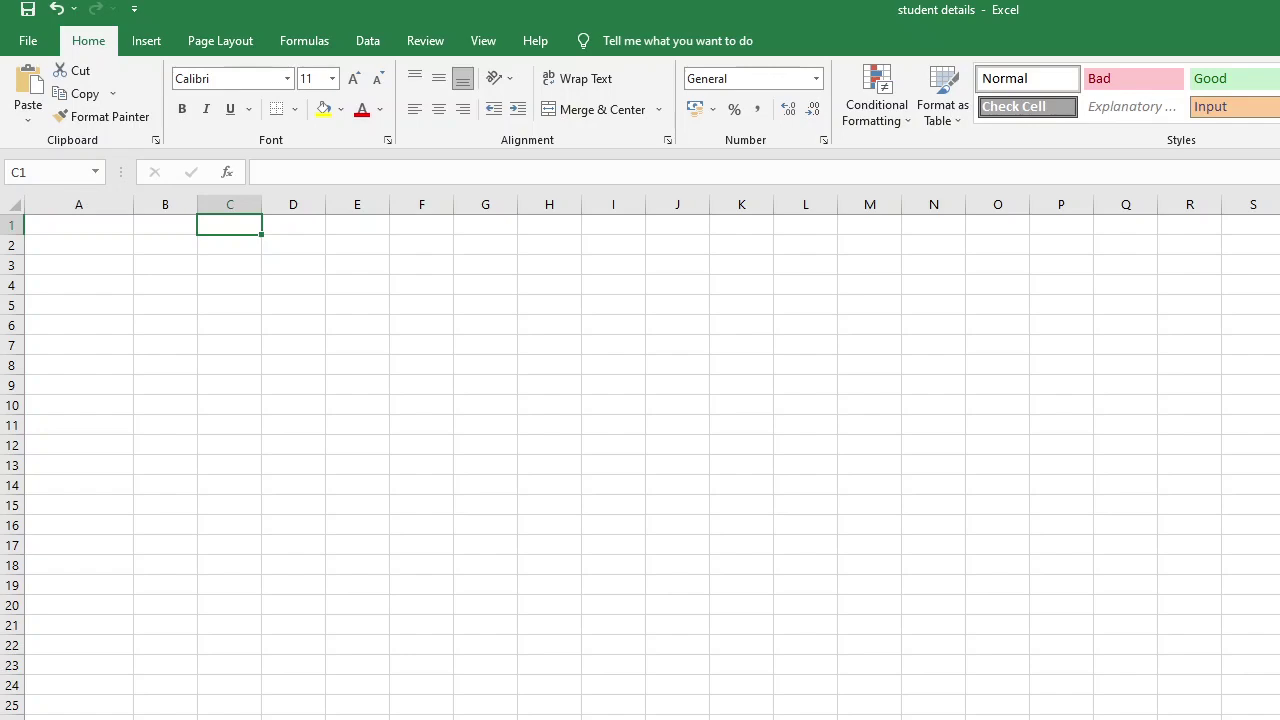
pyautogui.write('day')
pyautogui.press('Tab')
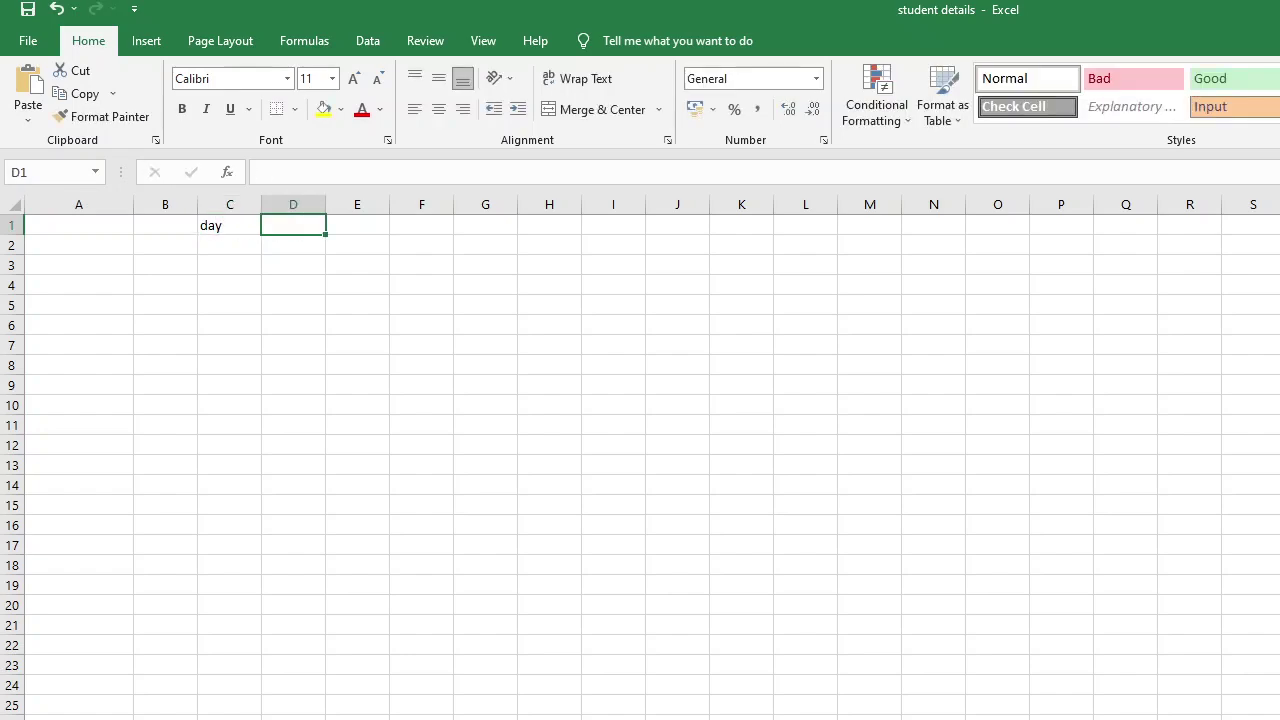
pyautogui.click(229, 225)
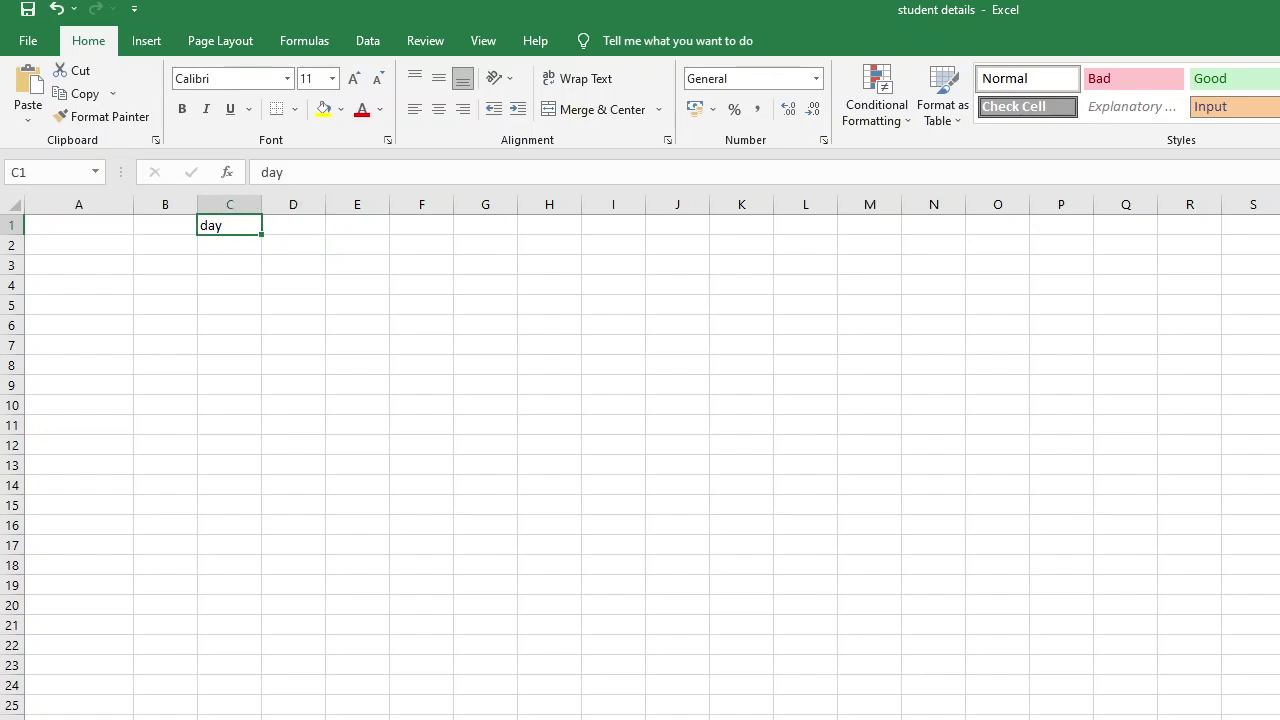
# - Add the headers 'month' in D1 and 'year' in E1
pyautogui.click(293, 225)
pyautogui.write('month')
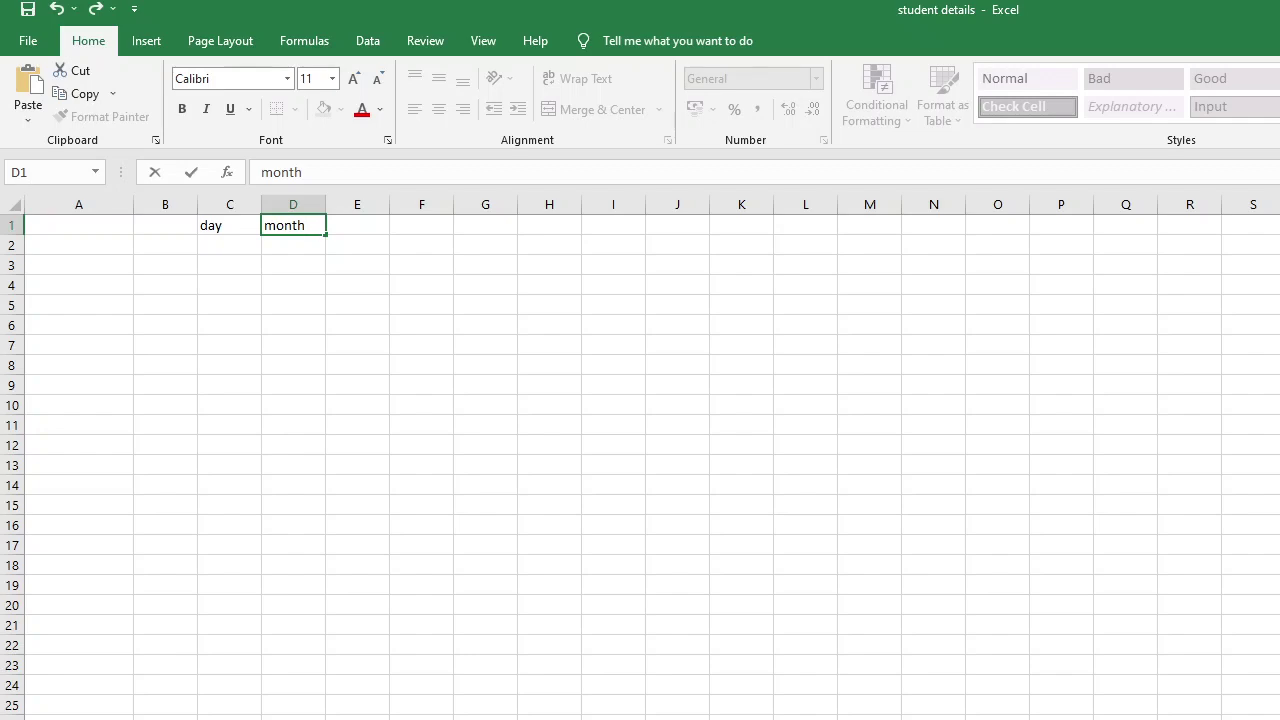
pyautogui.click(357, 225)
pyautogui.write('year')
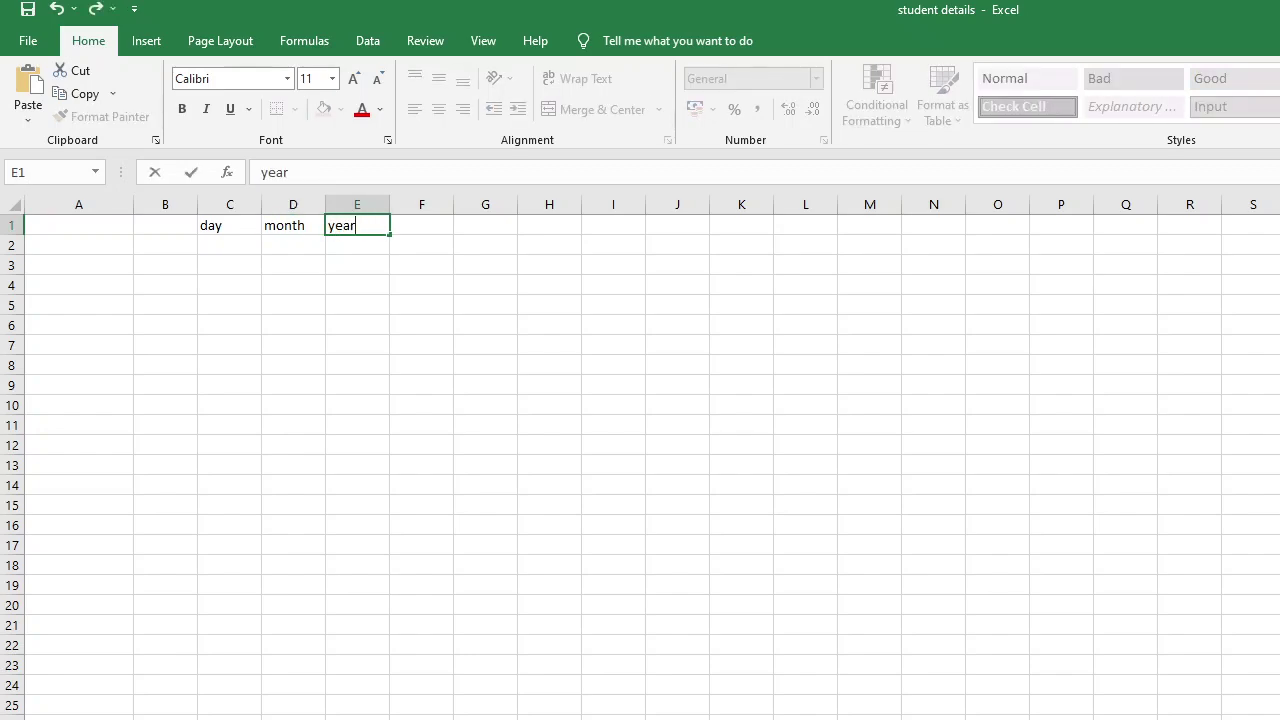
pyautogui.press('Return')
pyautogui.click(293, 245)
pyautogui.click(229, 245)
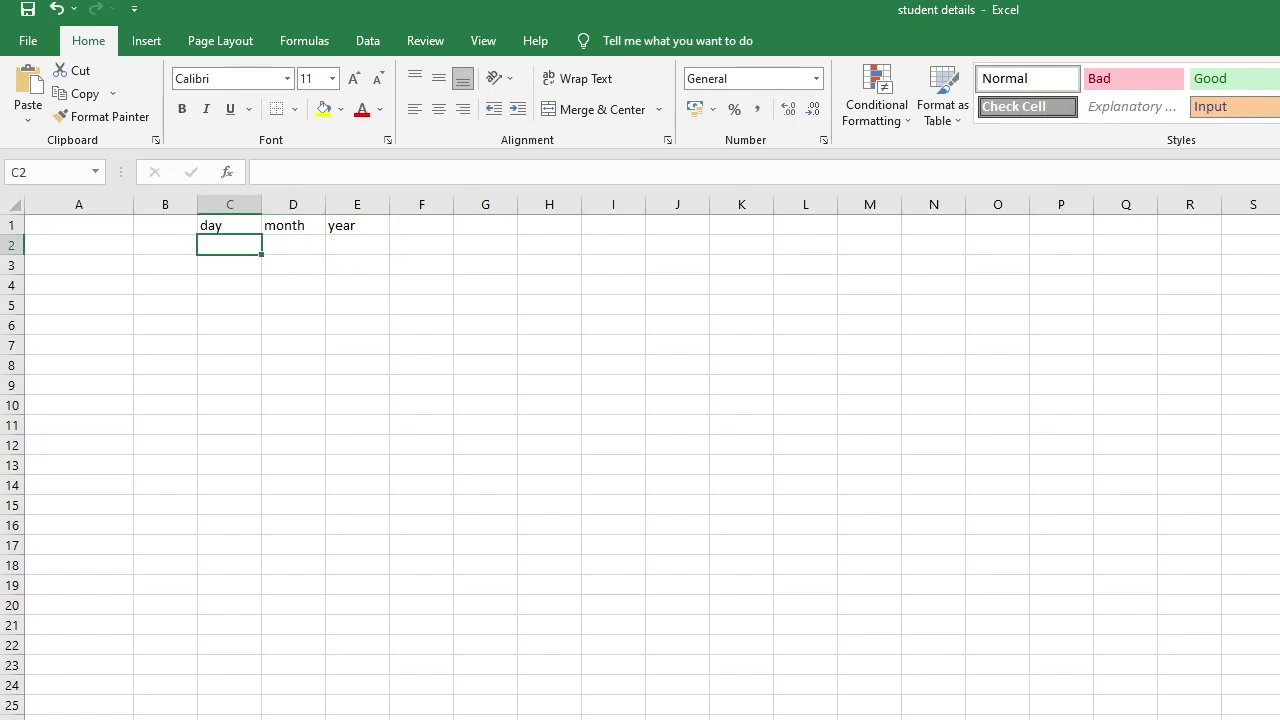
pyautogui.click(229, 225)
# - Enter =RANDBETWEEN(1,30) in C2 for a random day, showing 13
pyautogui.click(229, 245)
pyautogui.write('=')
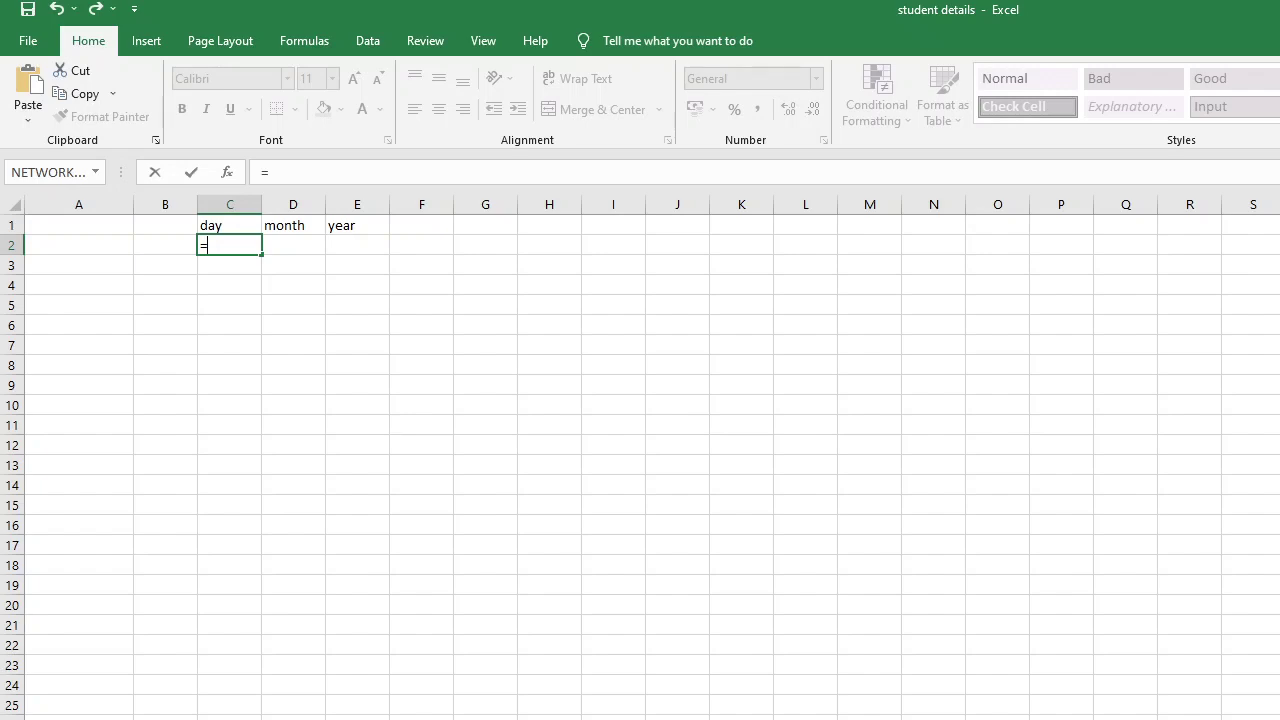
pyautogui.write('randbetween')
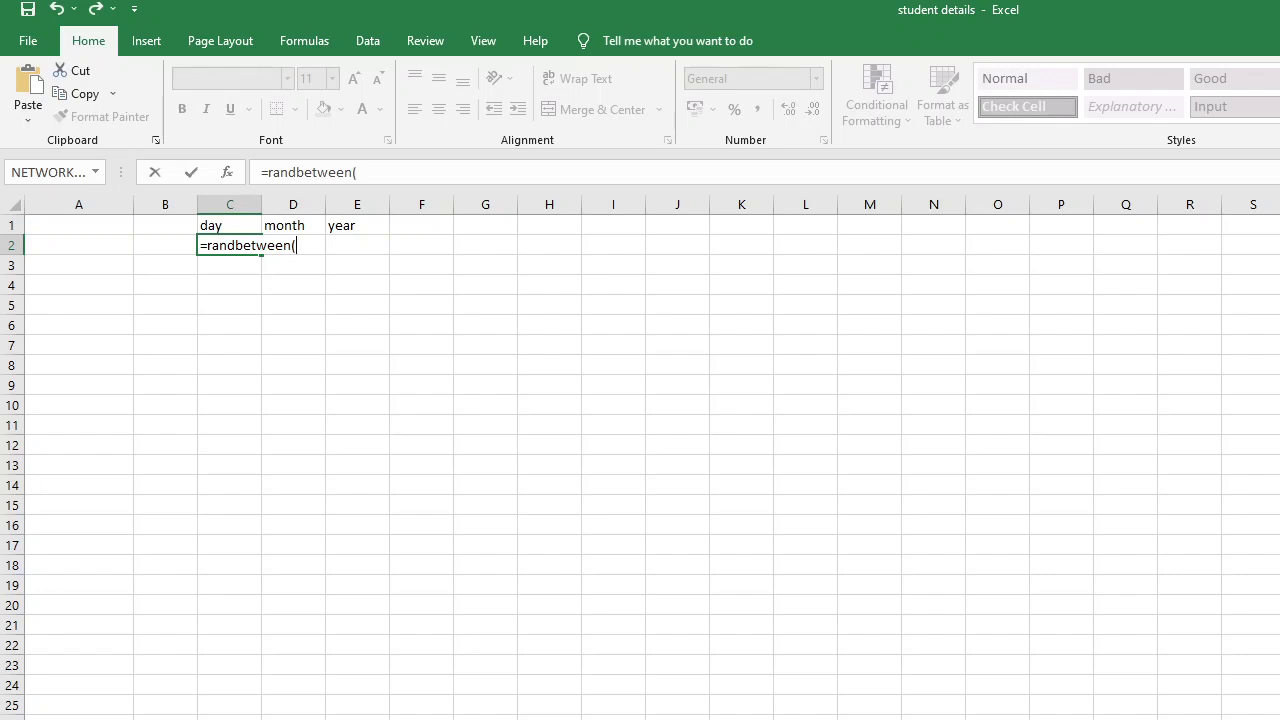
pyautogui.write('(1,30')
pyautogui.press('Return')
pyautogui.click(229, 245)
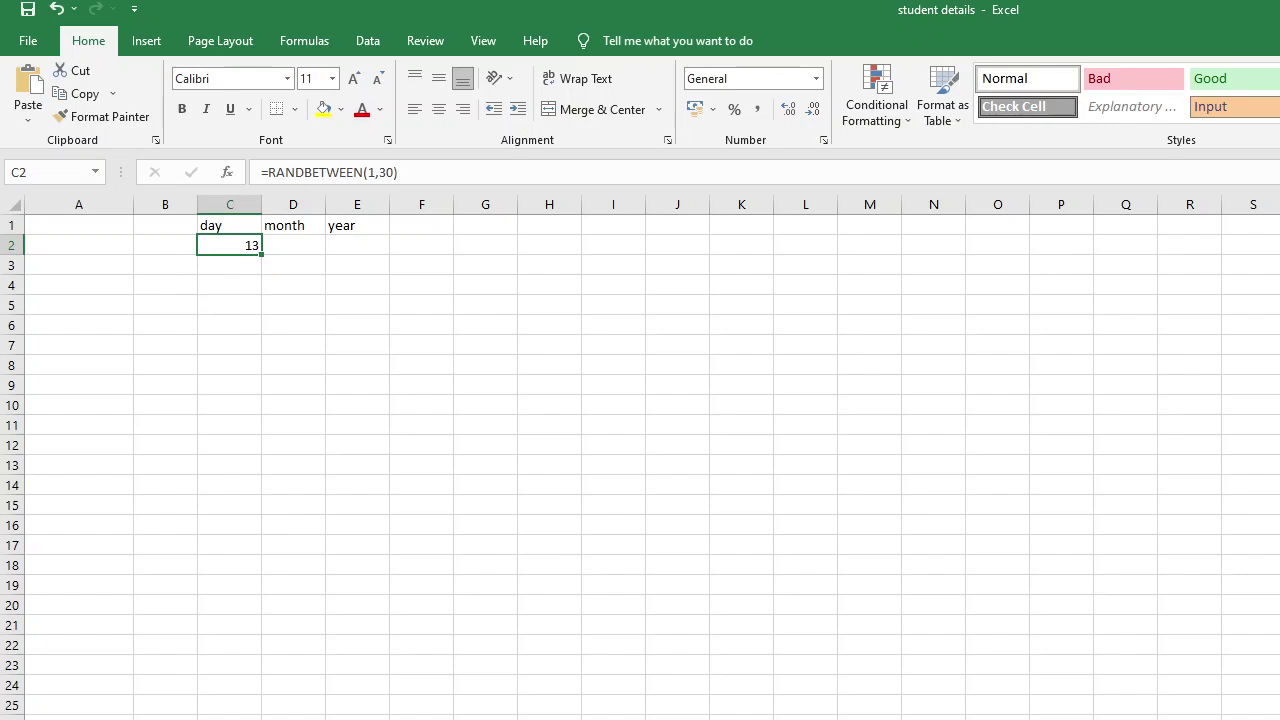
pyautogui.click(293, 245)
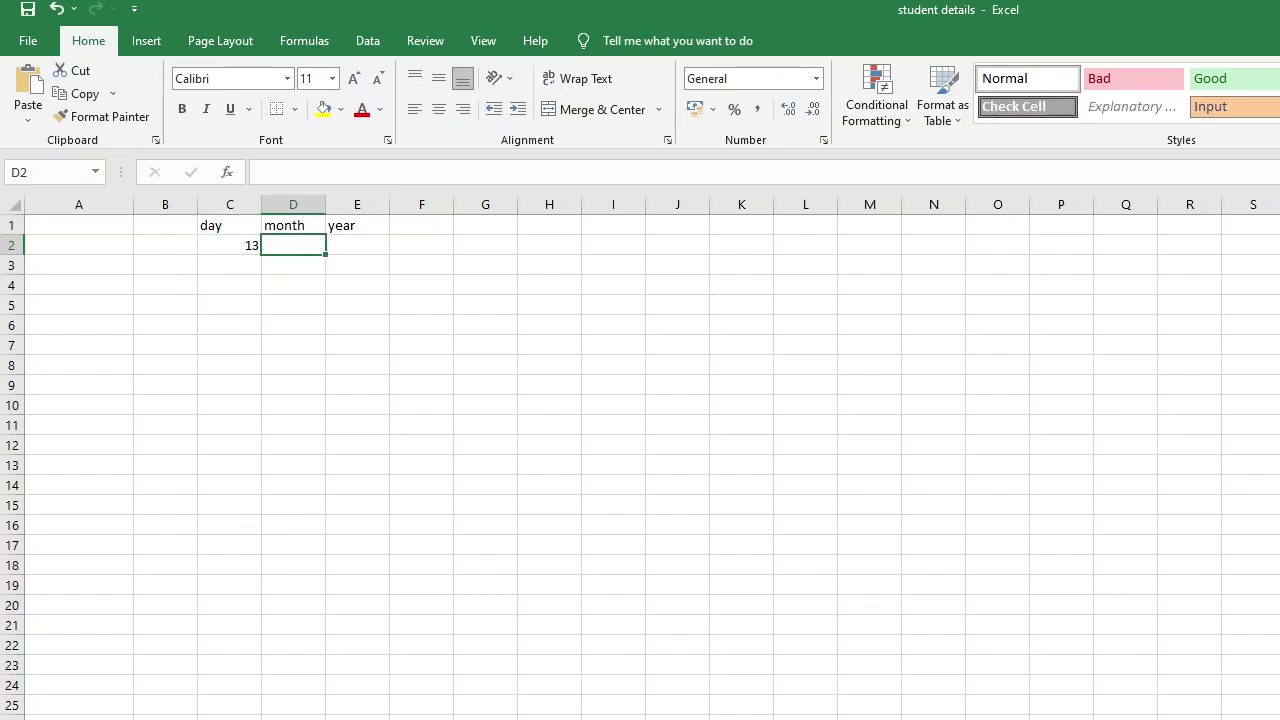
# - Enter =RANDBETWEEN(1,12) in D2 for a random month, showing 5
pyautogui.click(293, 225)
pyautogui.click(293, 245)
pyautogui.write('=')
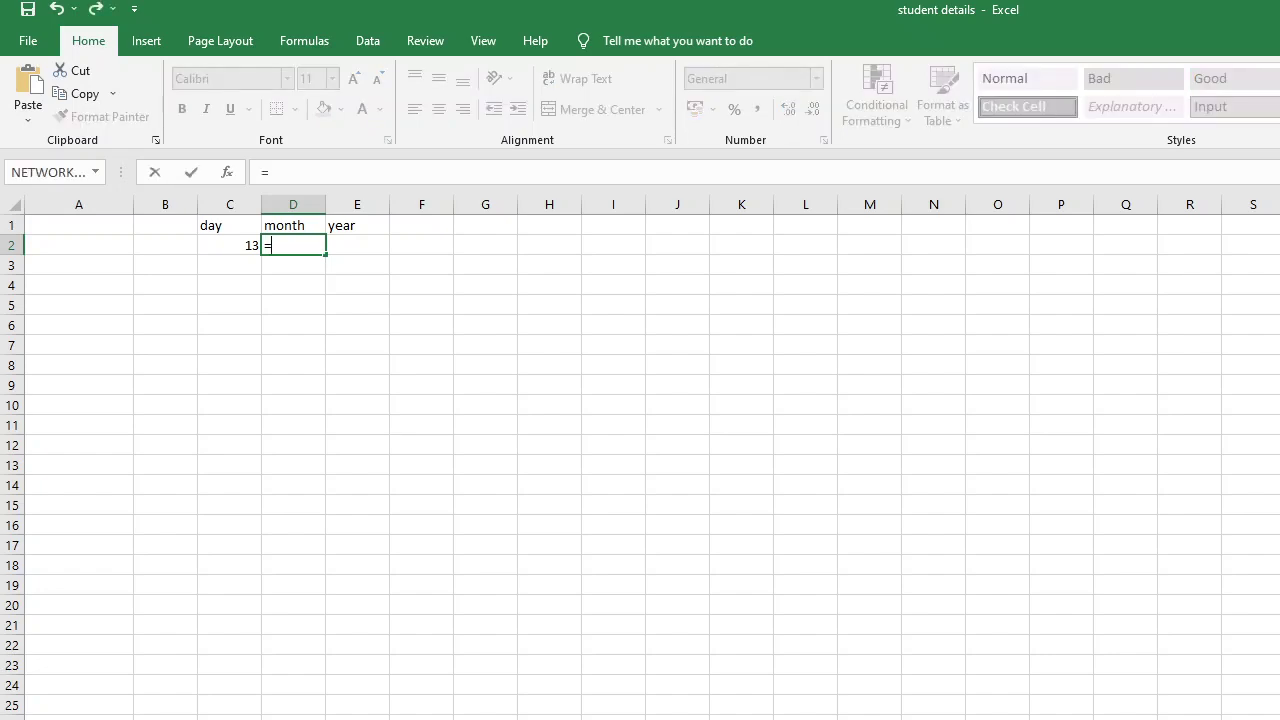
pyautogui.write('randbetw')
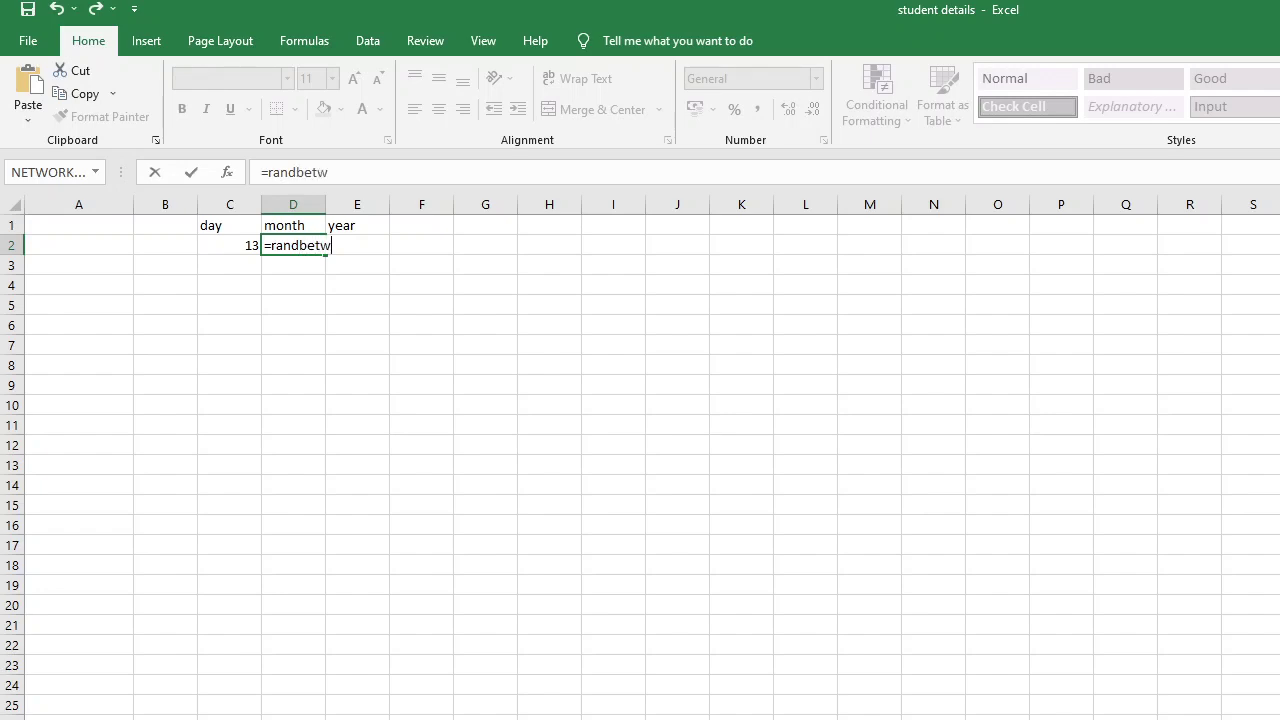
pyautogui.write('een(1,12)')
pyautogui.press('Return')
pyautogui.click(293, 245)
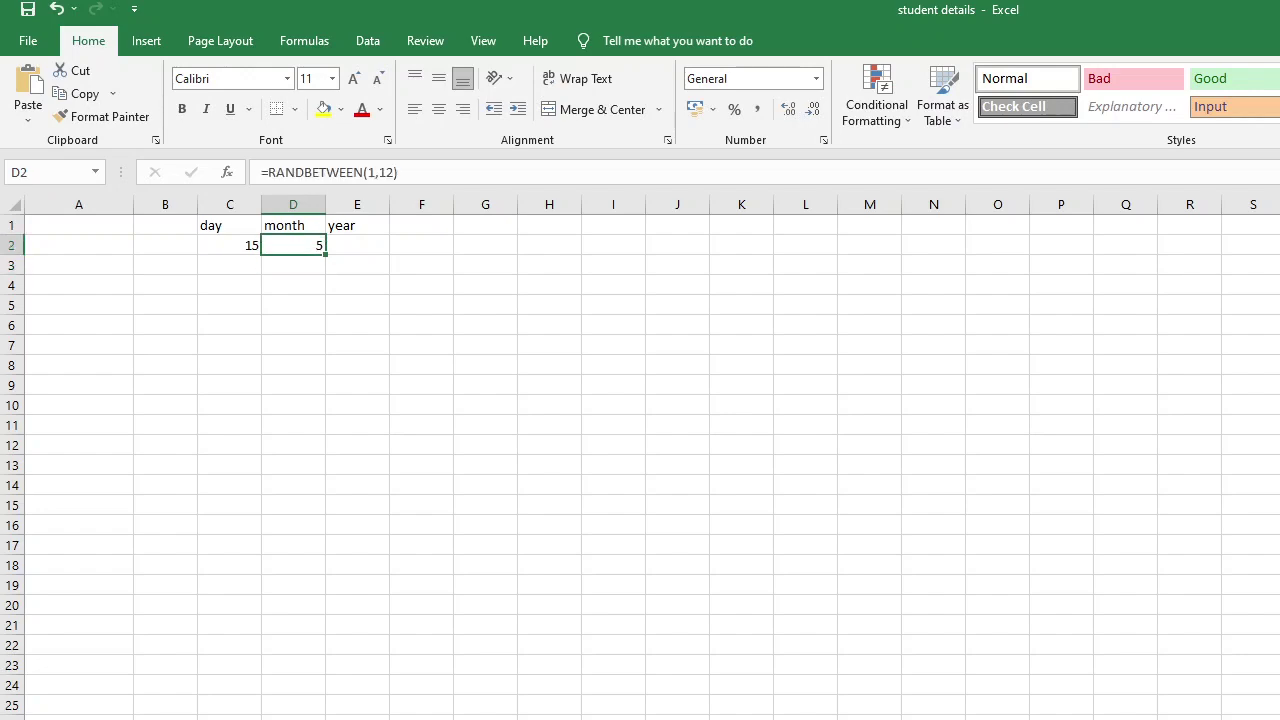
pyautogui.click(357, 245)
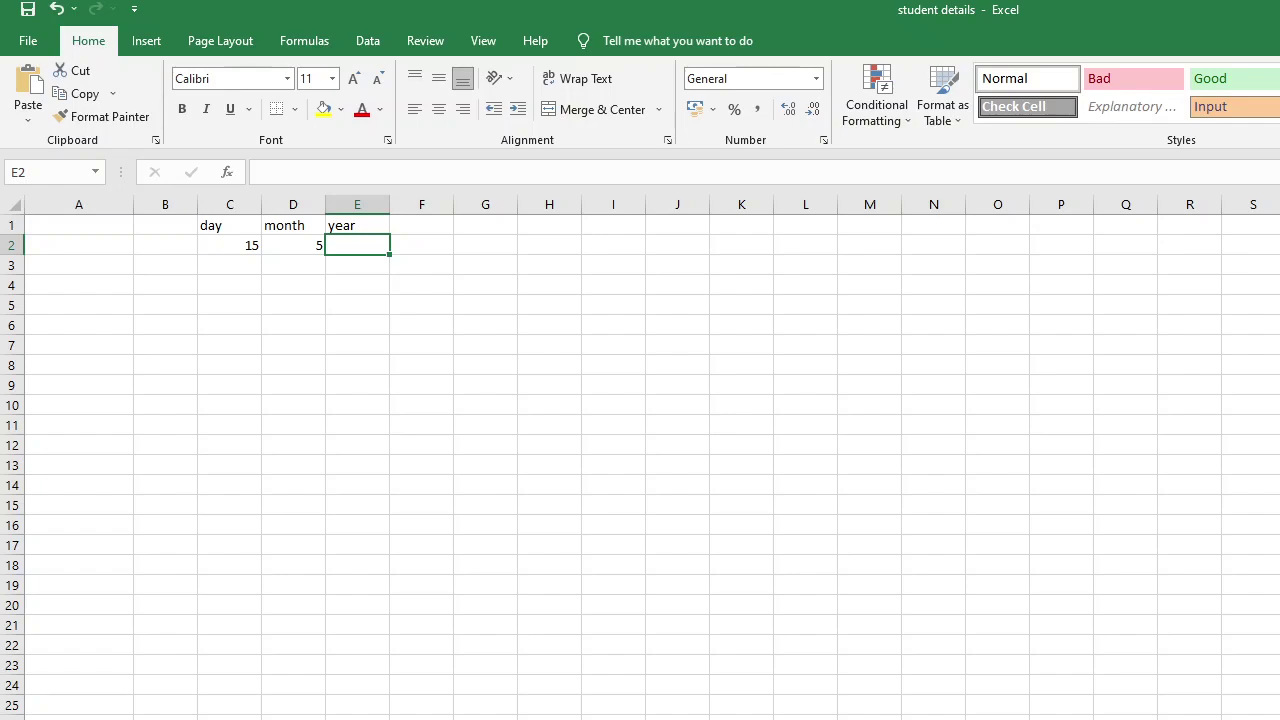
# - Enter =RANDBETWEEN(1950,2023) in E2 for a random year, showing 1990
pyautogui.write('=')
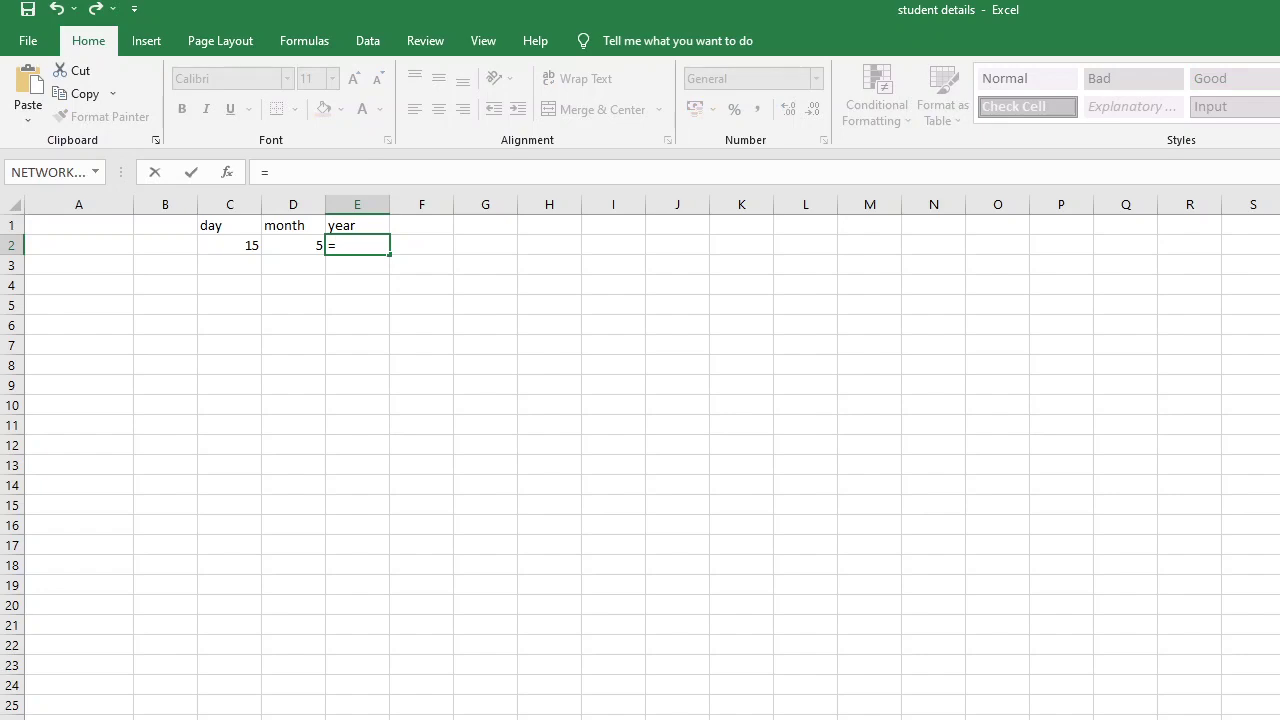
pyautogui.write('randbetween')
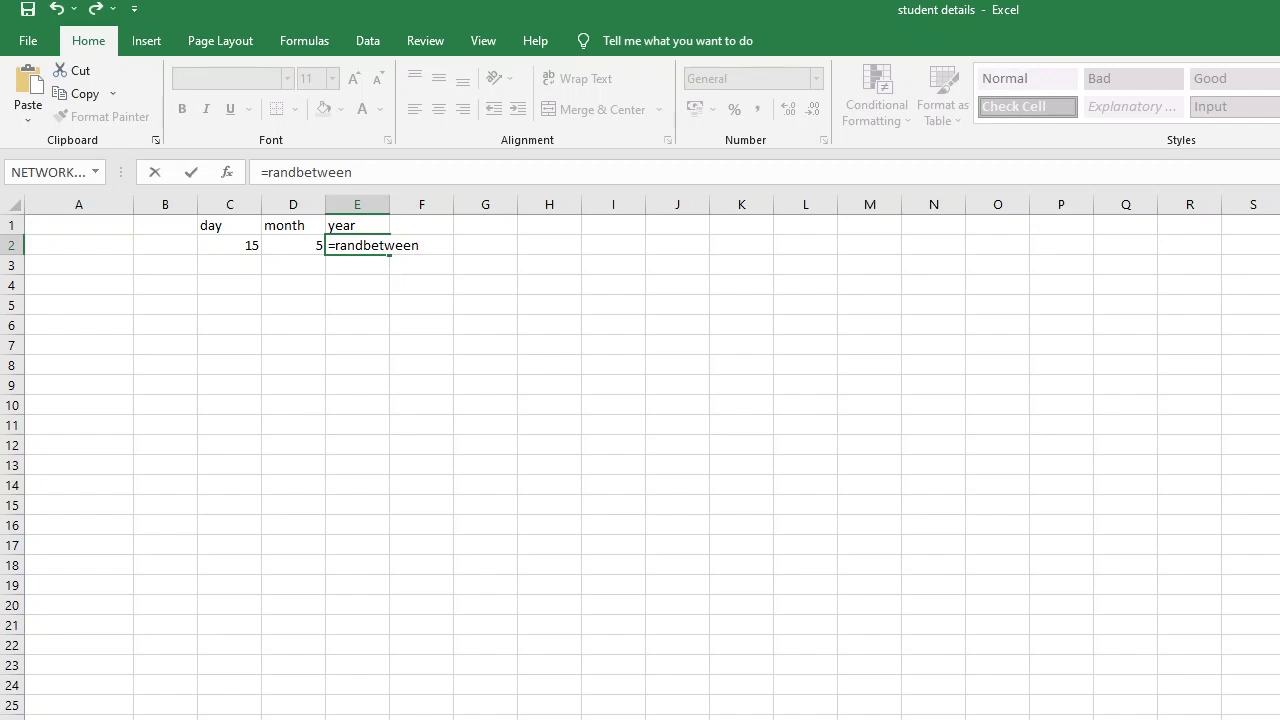
pyautogui.write('(10')
pyautogui.press('BackSpace')
pyautogui.write('950,202')
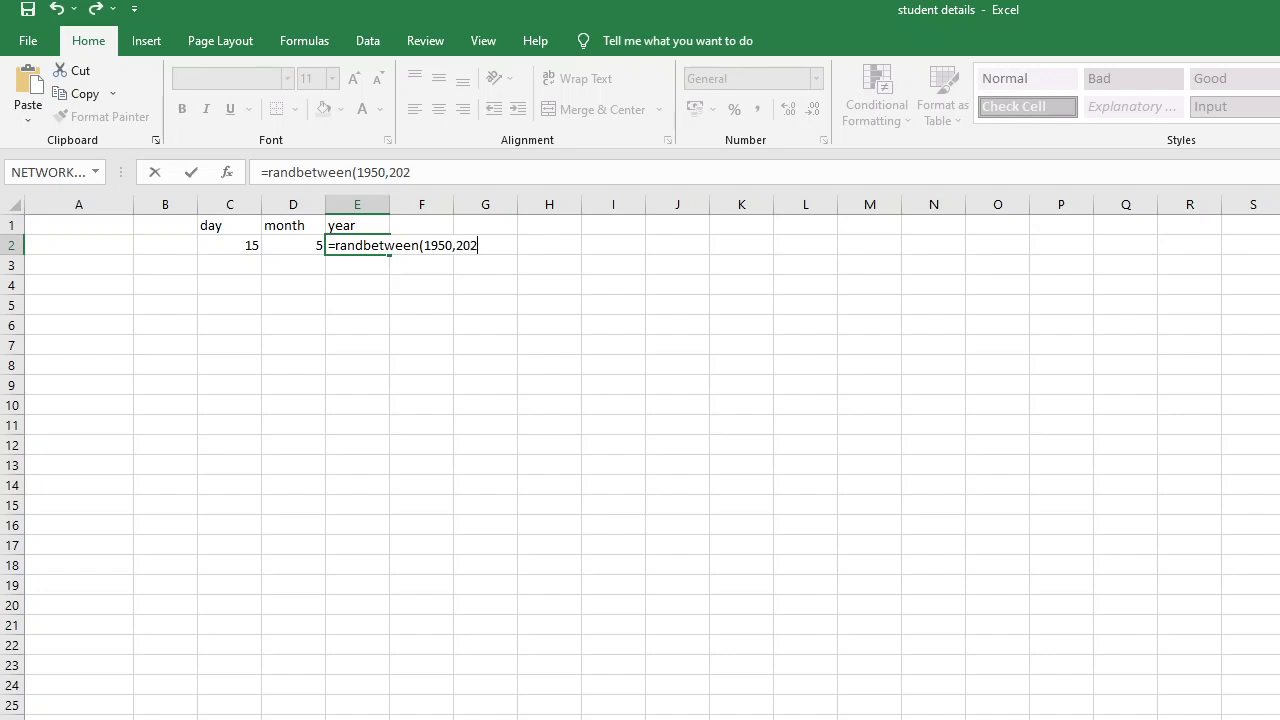
pyautogui.write('3)')
pyautogui.press('Return')
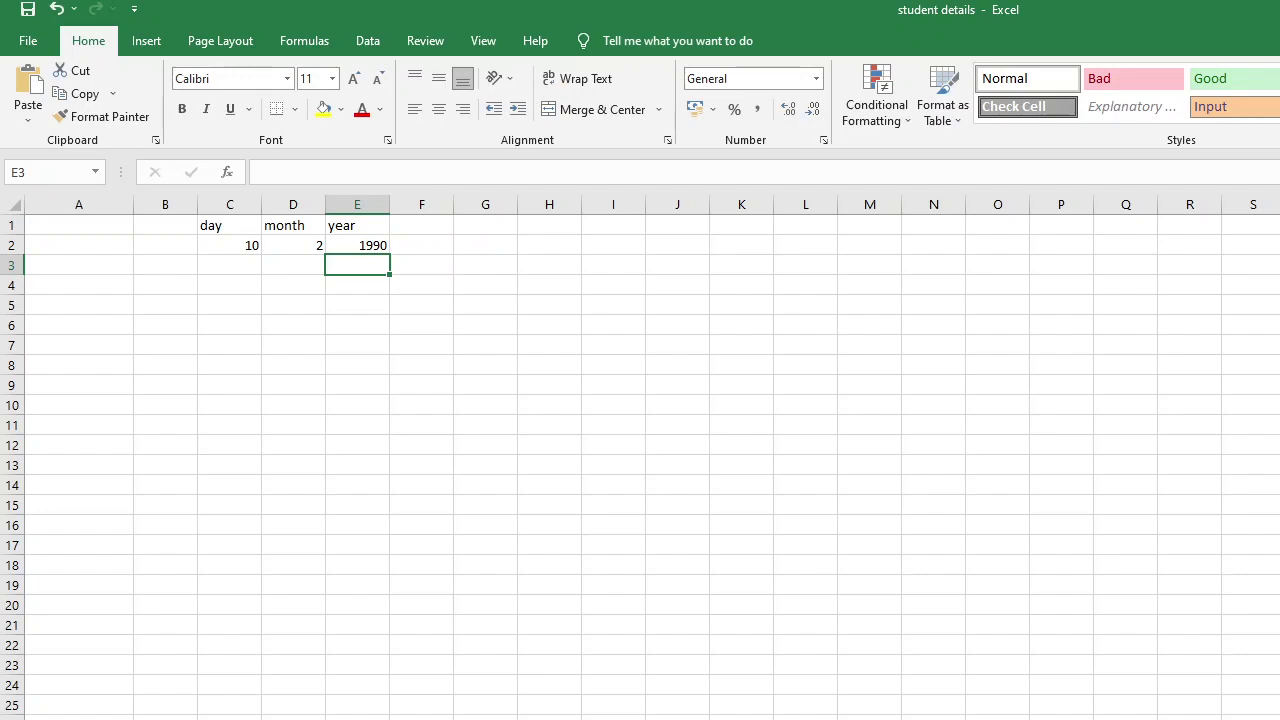
pyautogui.click(357, 245)
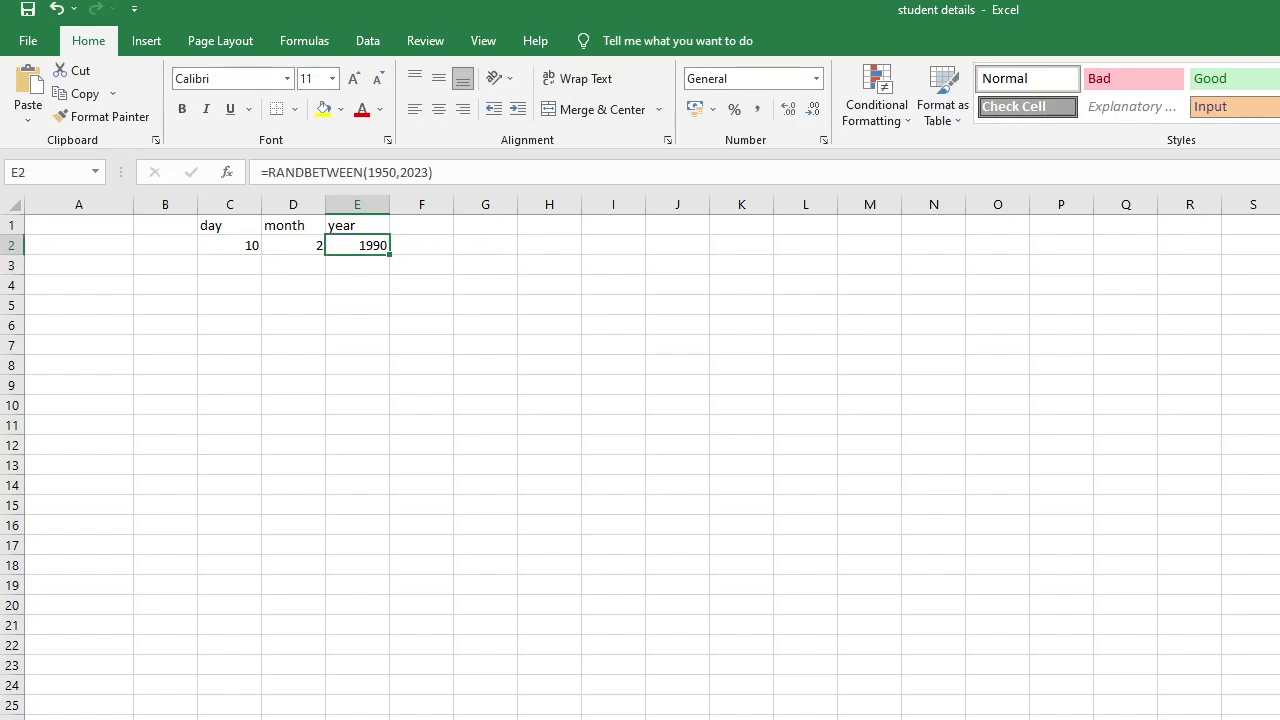
pyautogui.click(293, 245)
pyautogui.click(229, 245)
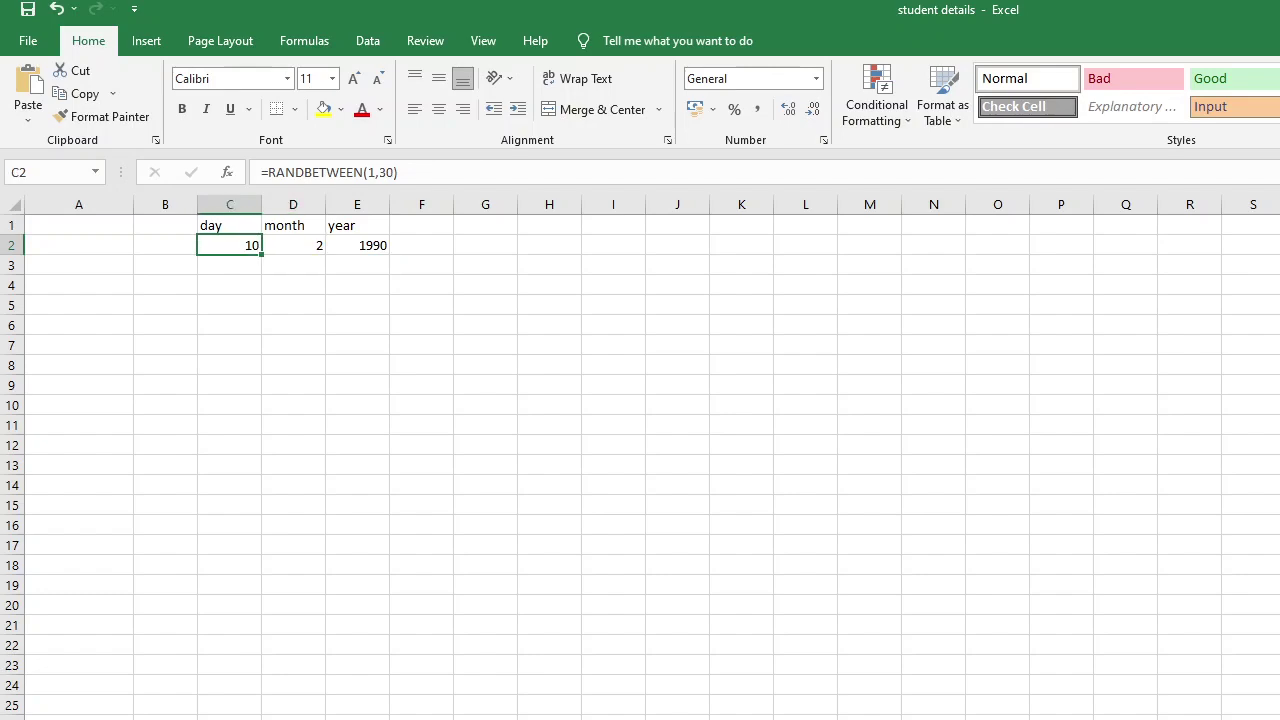
pyautogui.click(293, 245)
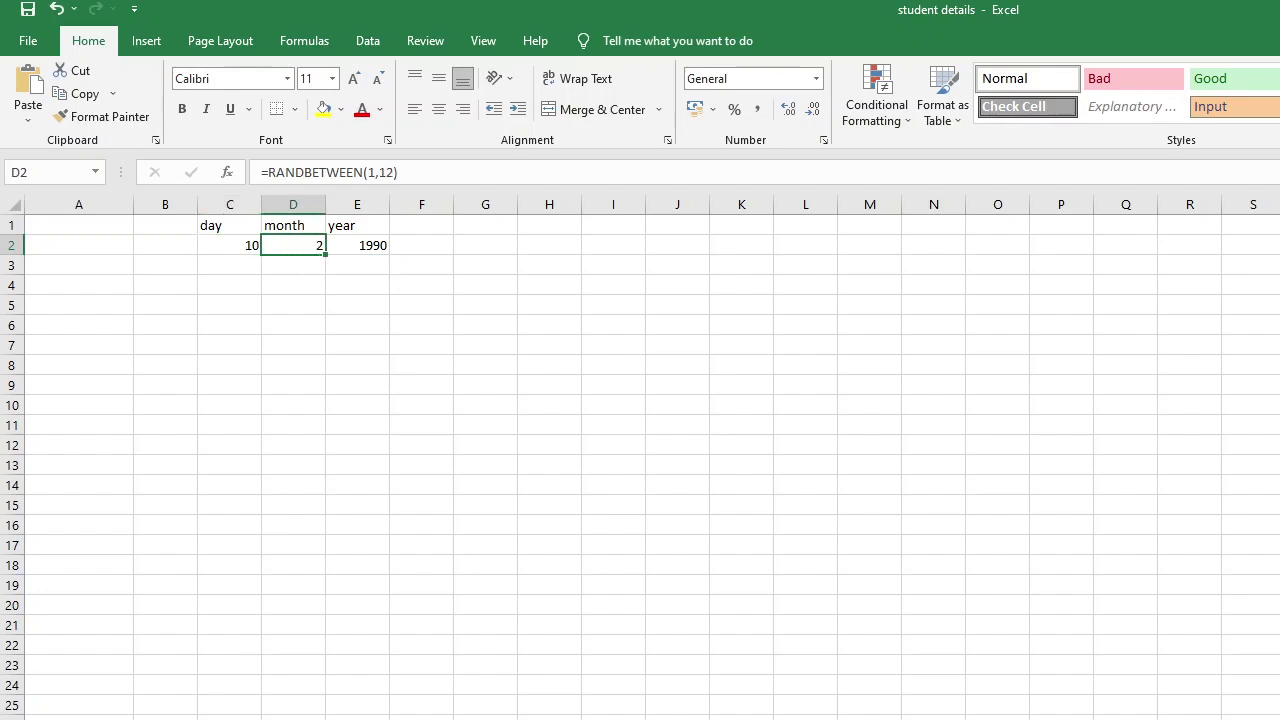
pyautogui.click(357, 245)
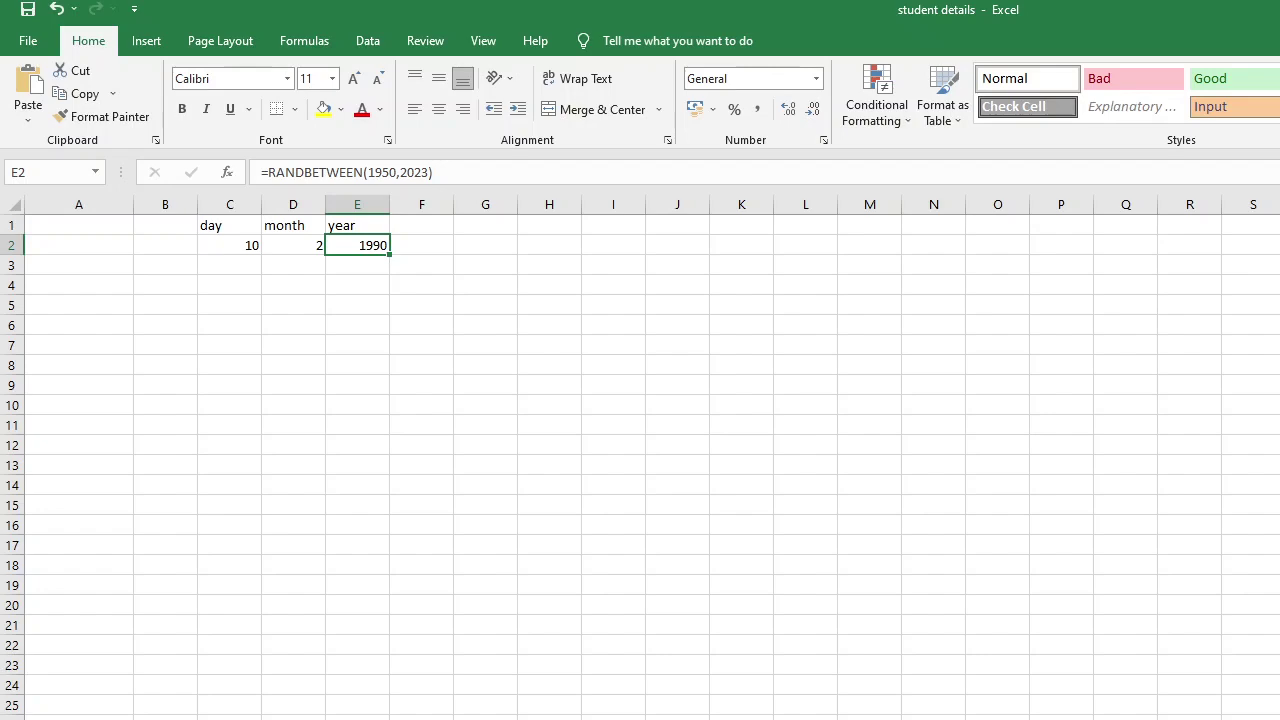
pyautogui.press('Left')
pyautogui.press('Left')
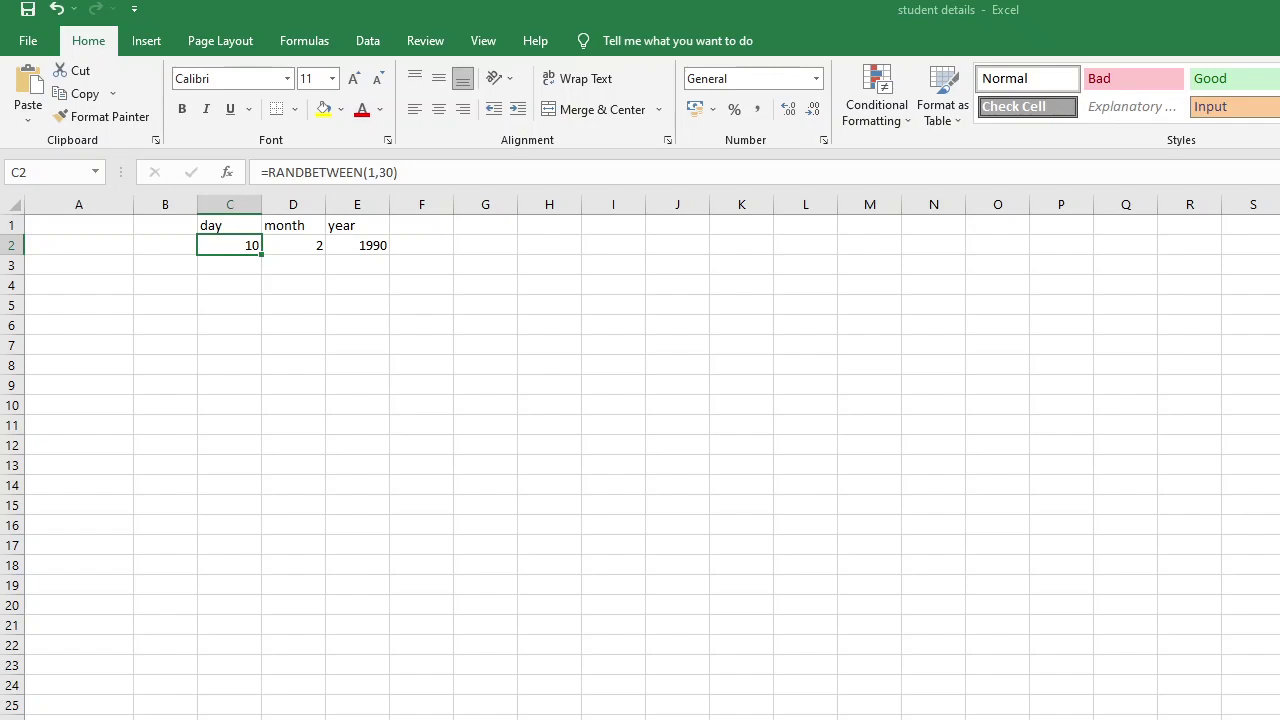
# - Fill the C2:E2 RANDBETWEEN formulas down to row 26 and inspect the copies
pyautogui.moveTo(230, 245); pyautogui.dragTo(357, 712)
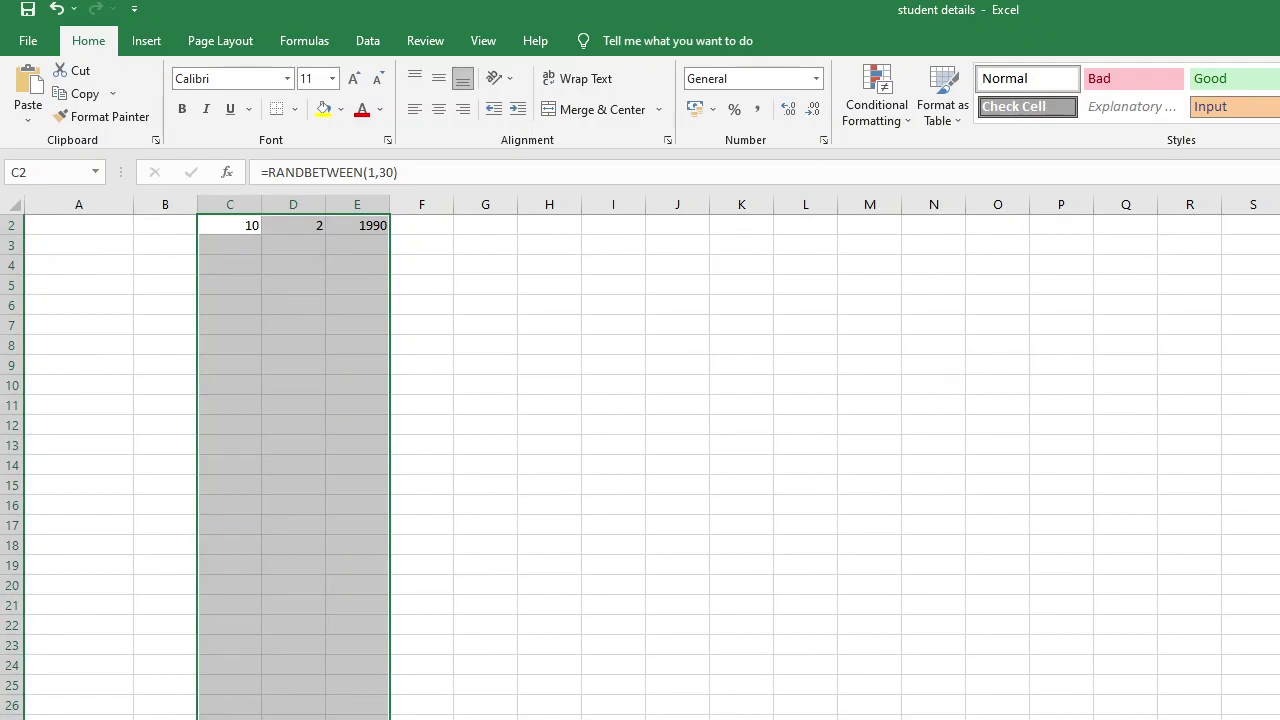
pyautogui.hotkey('ctrl', 'd')
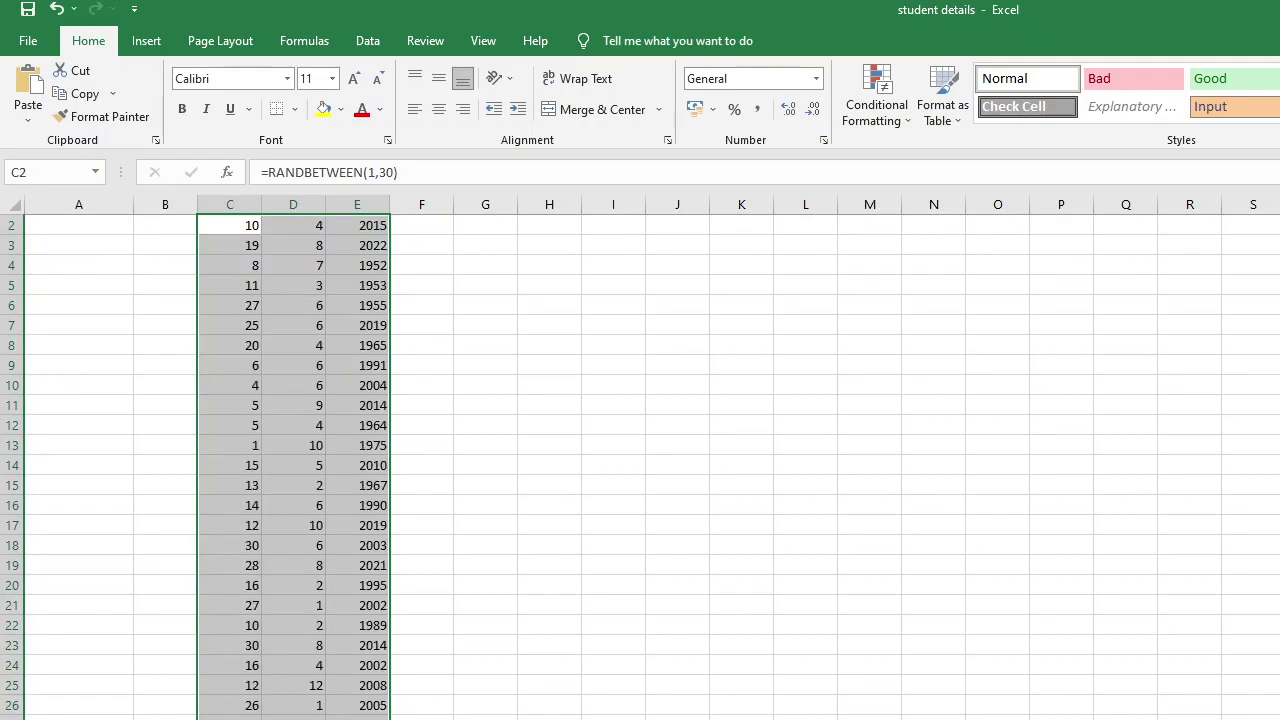
pyautogui.click(230, 245)
pyautogui.click(230, 265)
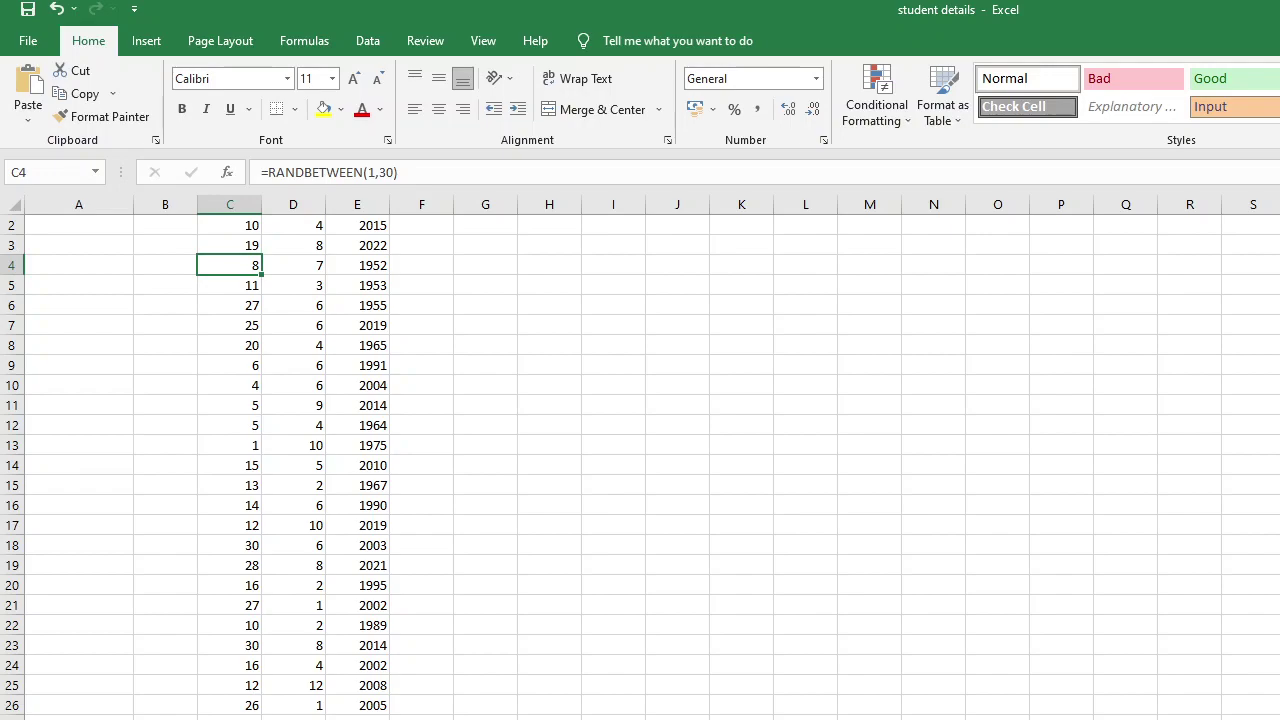
pyautogui.click(230, 285)
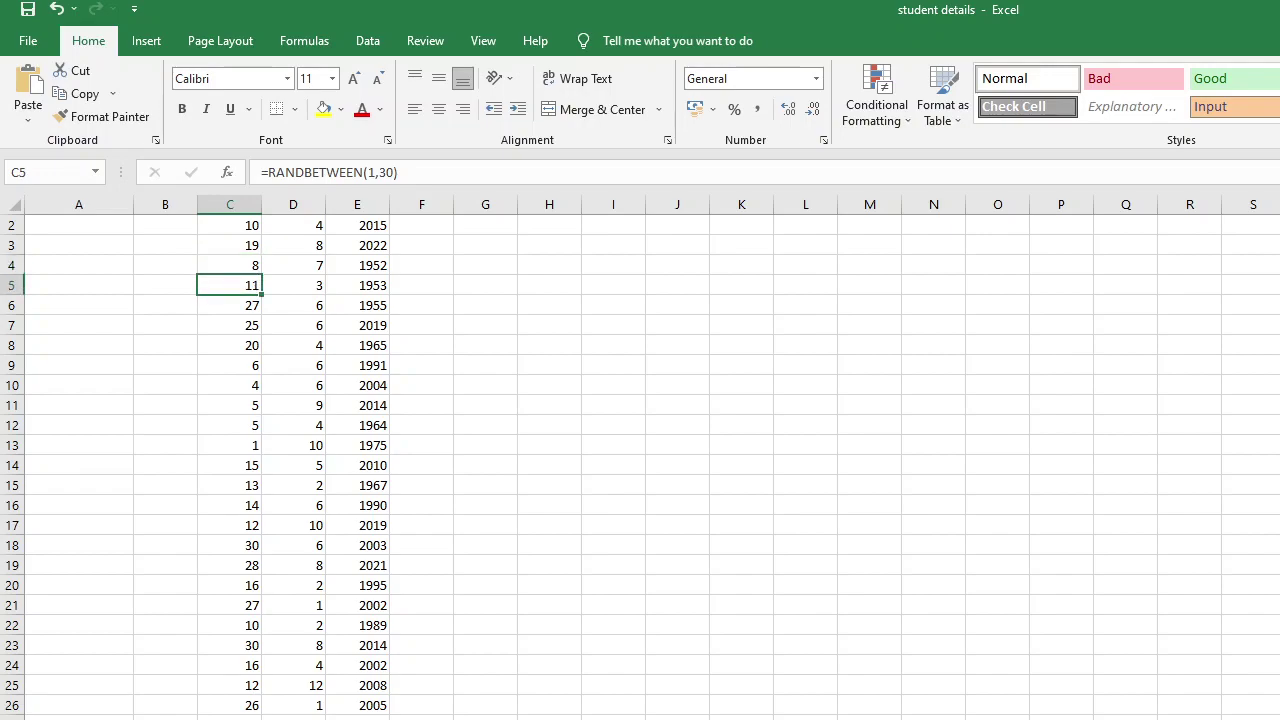
pyautogui.click(293, 285)
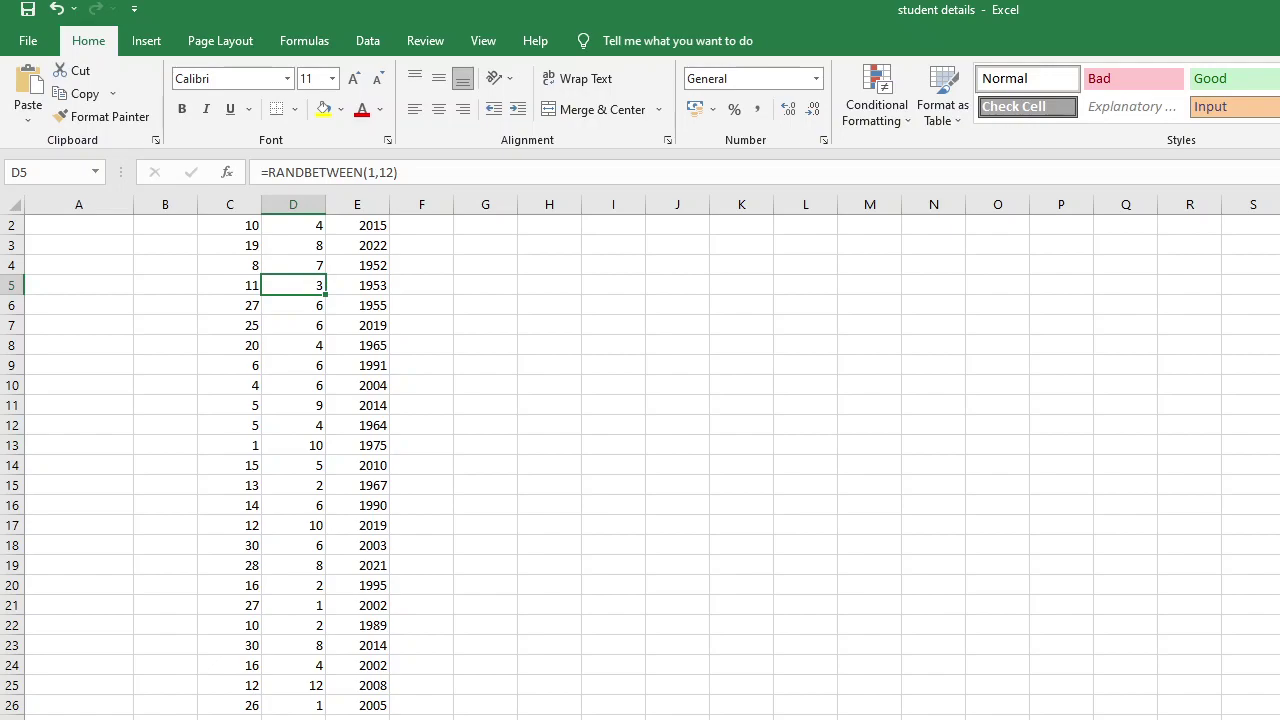
pyautogui.press('Up')
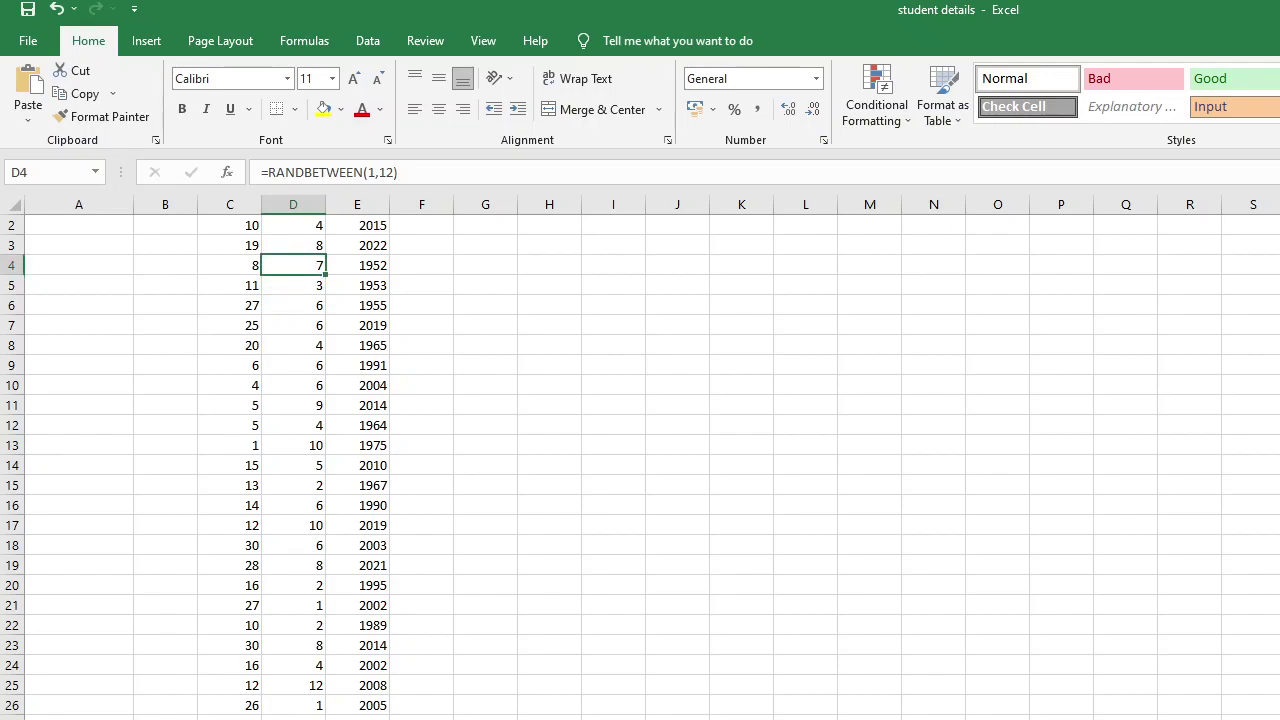
pyautogui.press('Up')
pyautogui.press('Right')
pyautogui.press('Right')
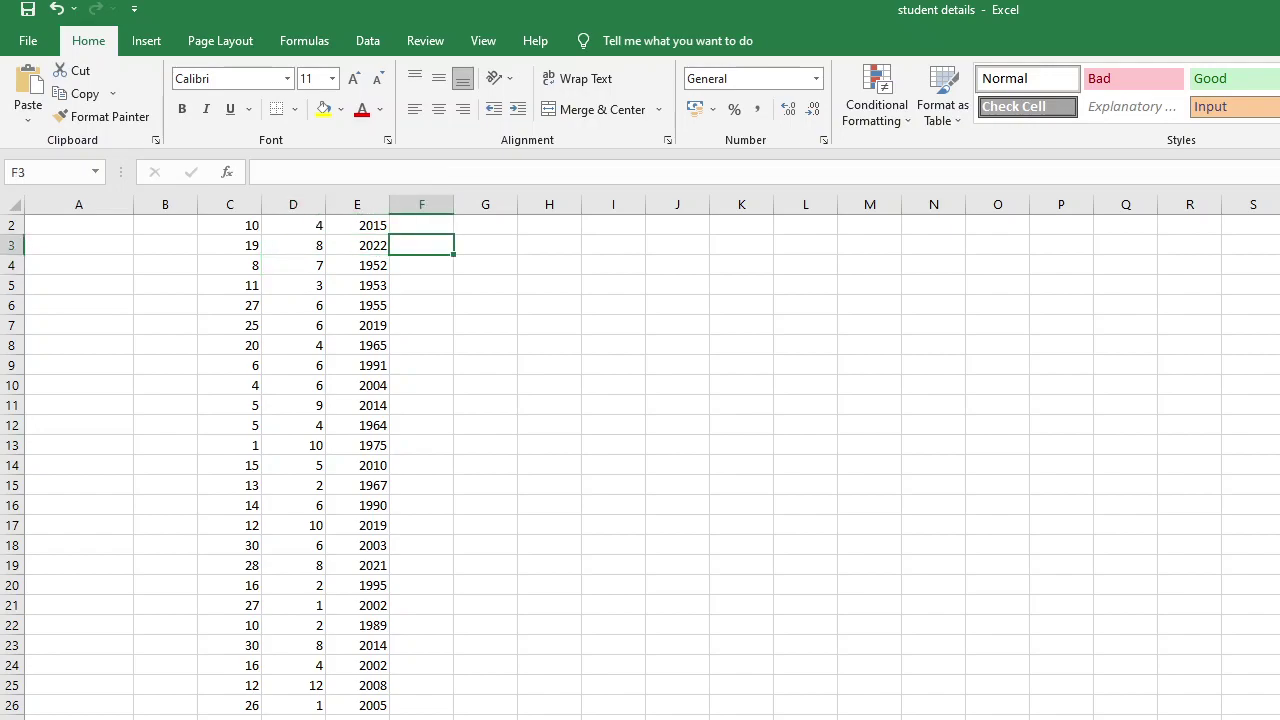
pyautogui.press('Up')
pyautogui.press('Up')
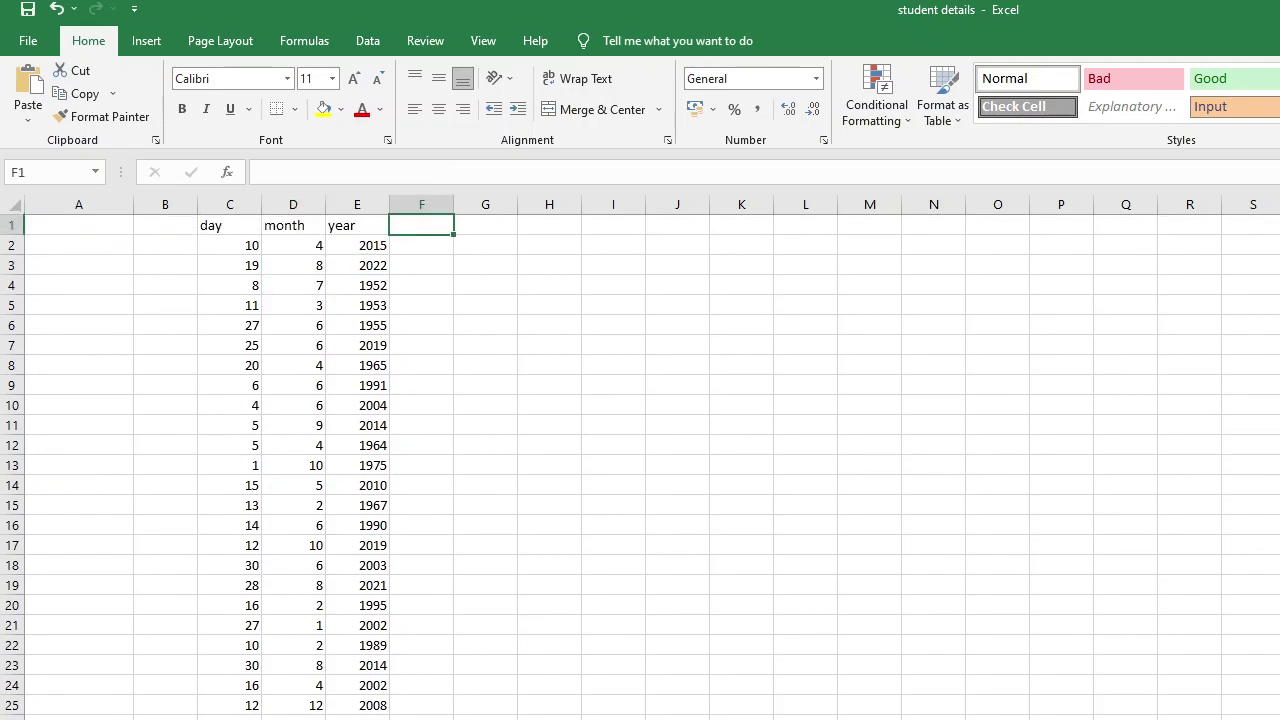
# - Head F1 'date' and enter =DATE(E2,D2,C2) in F2, giving 01-07-1985
pyautogui.write('date')
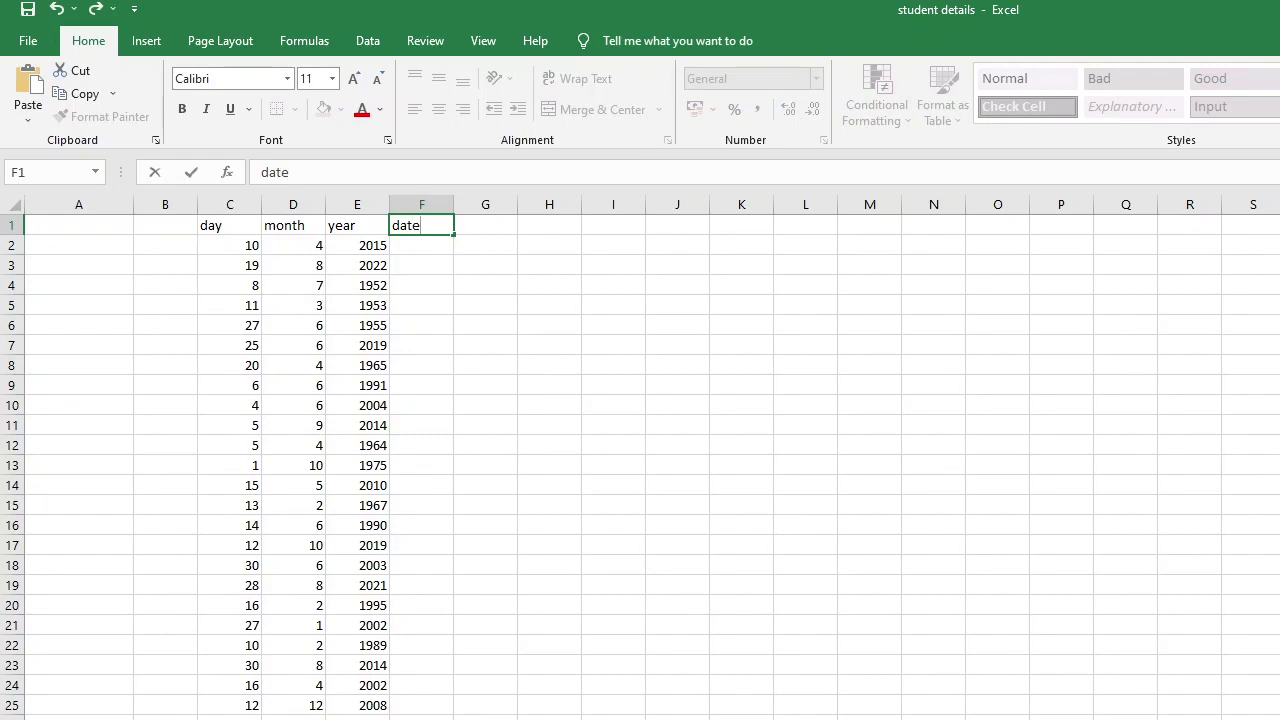
pyautogui.press('Return')
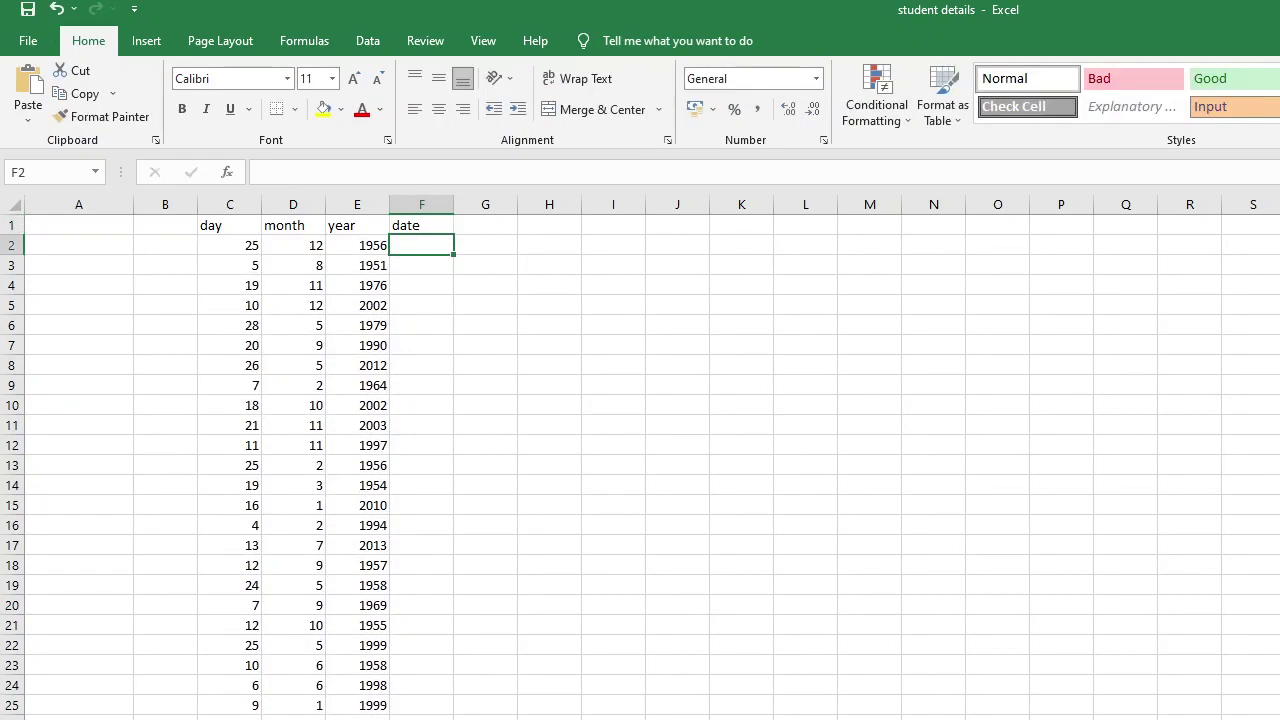
pyautogui.write('=')
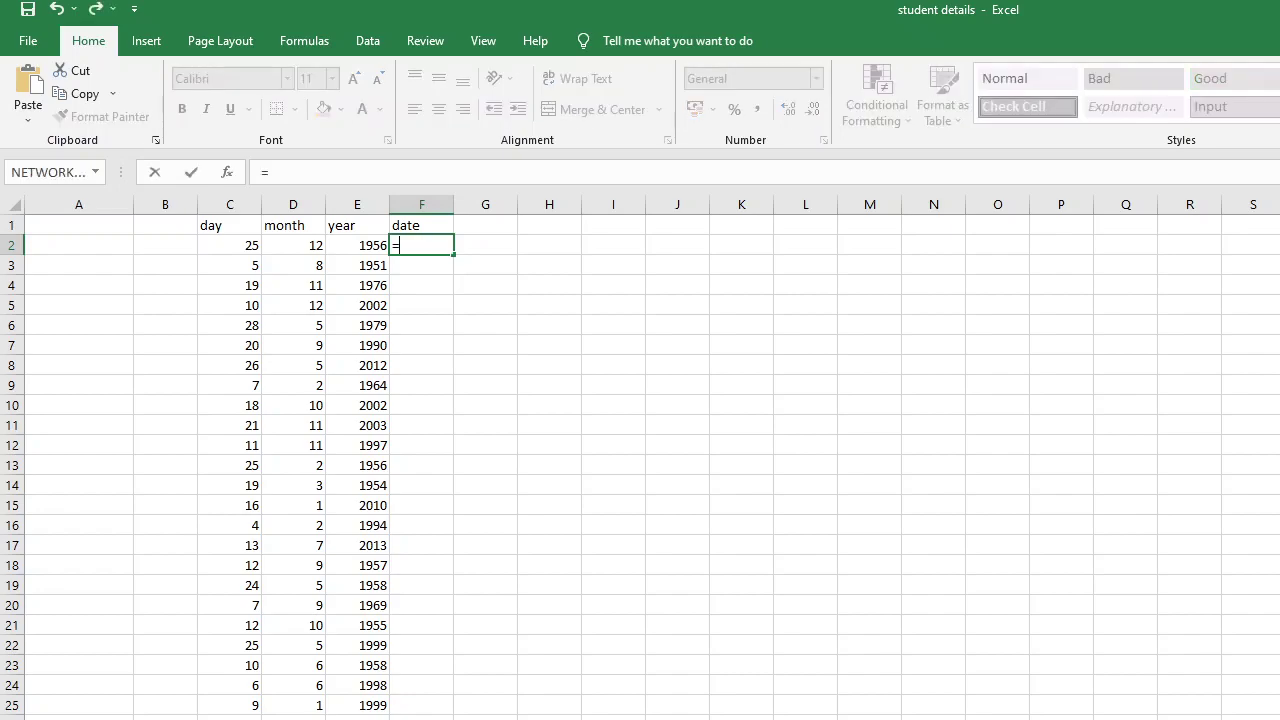
pyautogui.write('date(e2,')
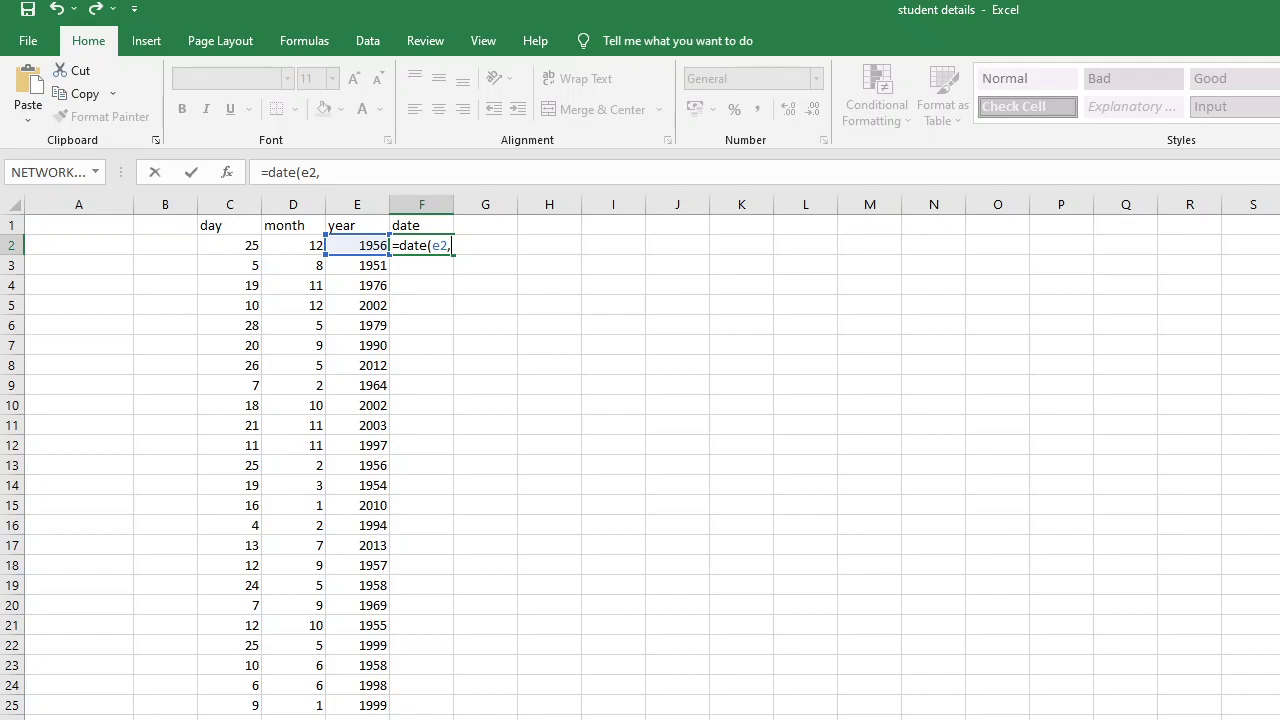
pyautogui.write('d2')
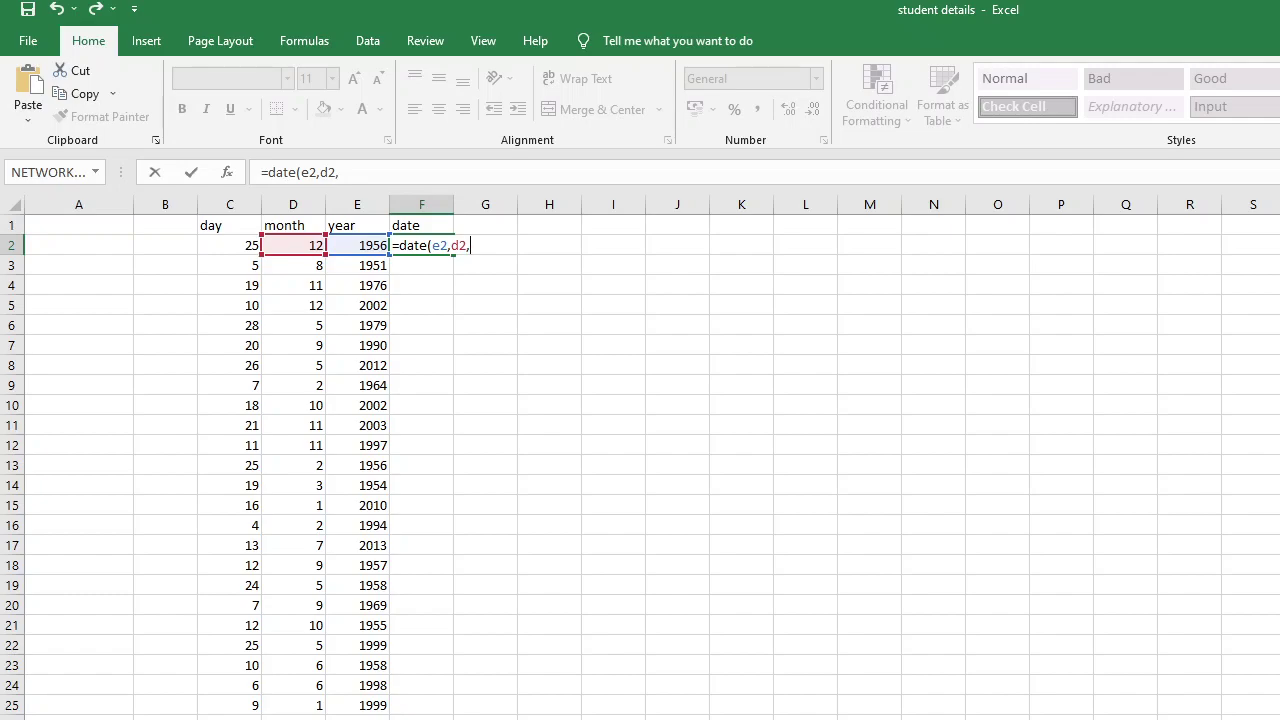
pyautogui.write(',c2)')
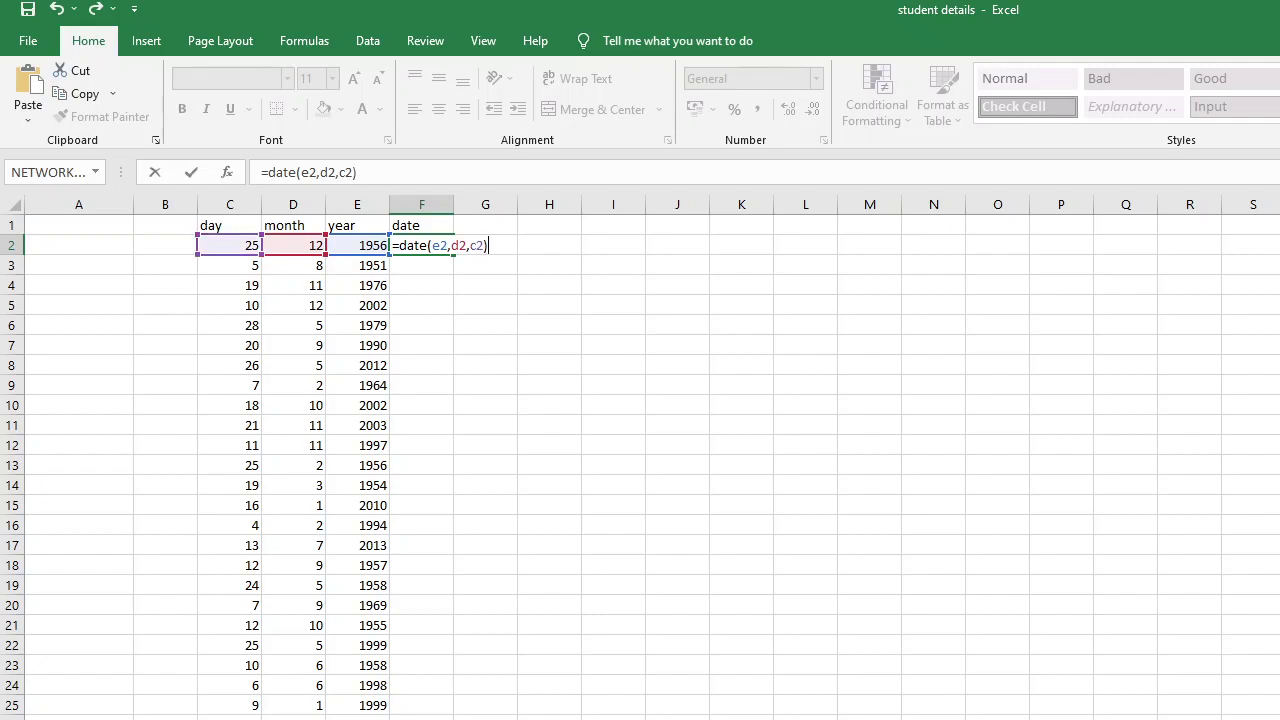
pyautogui.press('Return')
pyautogui.click(425, 245)
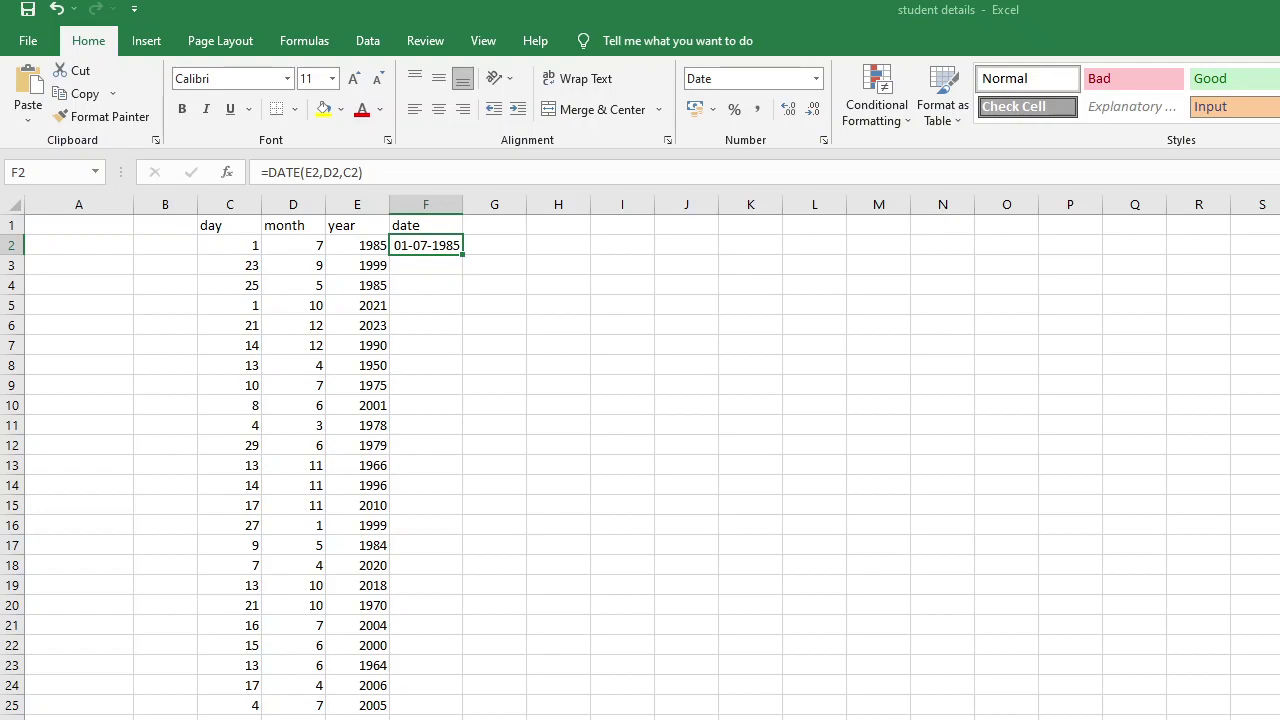
# - Fill the =DATE(E2,D2,C2) formula down F2:F26 and spot-check F3 through F6
pyautogui.hotkey('shift', 'Down')
pyautogui.hotkey('shift', 'Down')
pyautogui.hotkey('shift', 'Down')
pyautogui.hotkey('shift', 'Down')
pyautogui.hotkey('shift', 'Down')
pyautogui.hotkey('shift', 'Down')
pyautogui.hotkey('shift', 'Down')
pyautogui.hotkey('shift', 'Down')
pyautogui.hotkey('shift', 'Down')
pyautogui.hotkey('shift', 'Down')
pyautogui.hotkey('shift', 'Down')
pyautogui.hotkey('shift', 'Down')
pyautogui.hotkey('shift', 'Down')
pyautogui.hotkey('shift', 'Down')
pyautogui.hotkey('shift', 'Down')
pyautogui.hotkey('shift', 'Down')
pyautogui.hotkey('shift', 'Down')
pyautogui.hotkey('shift', 'Down')
pyautogui.hotkey('shift', 'Down')
pyautogui.hotkey('shift', 'Down')
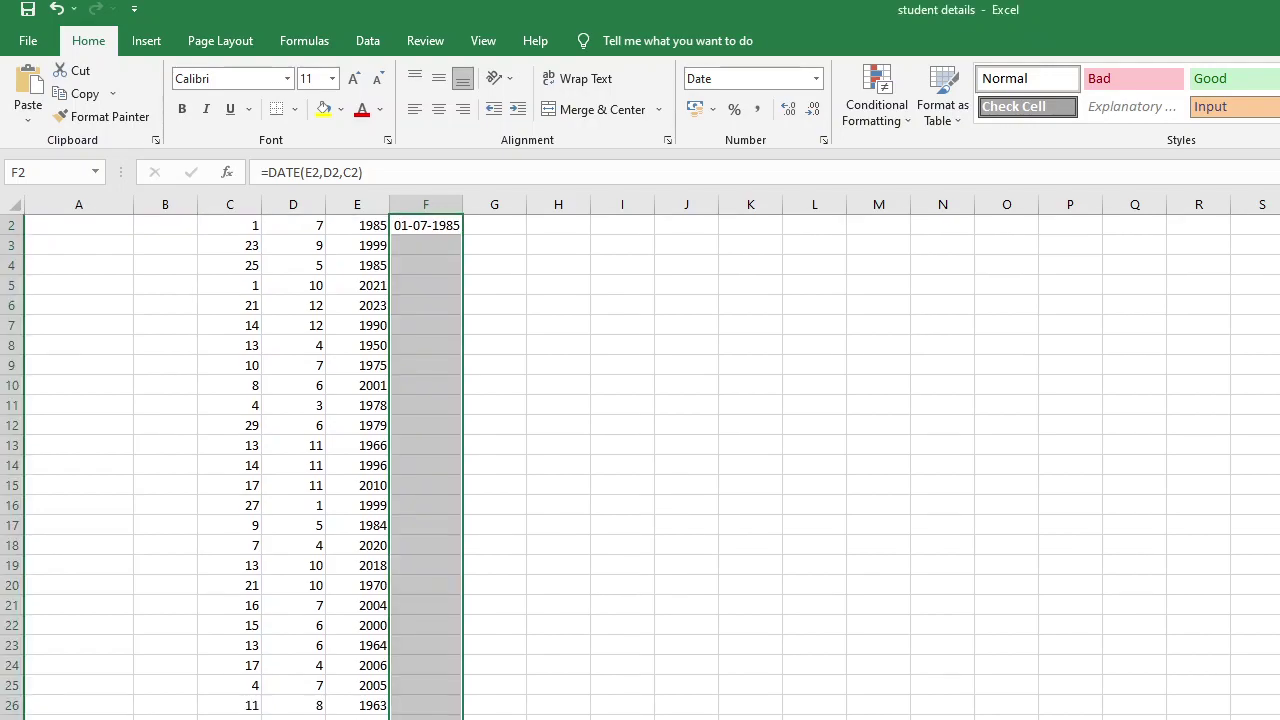
pyautogui.hotkey('ctrl', 'd')
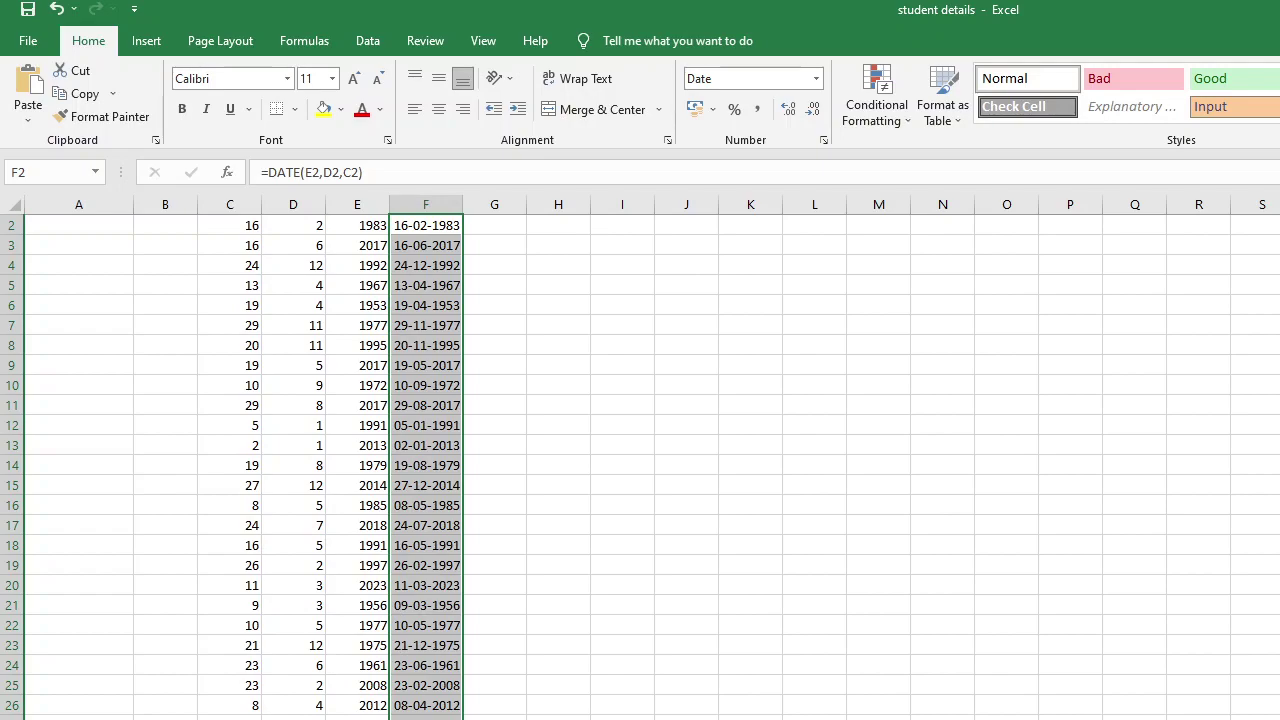
pyautogui.click(426, 245)
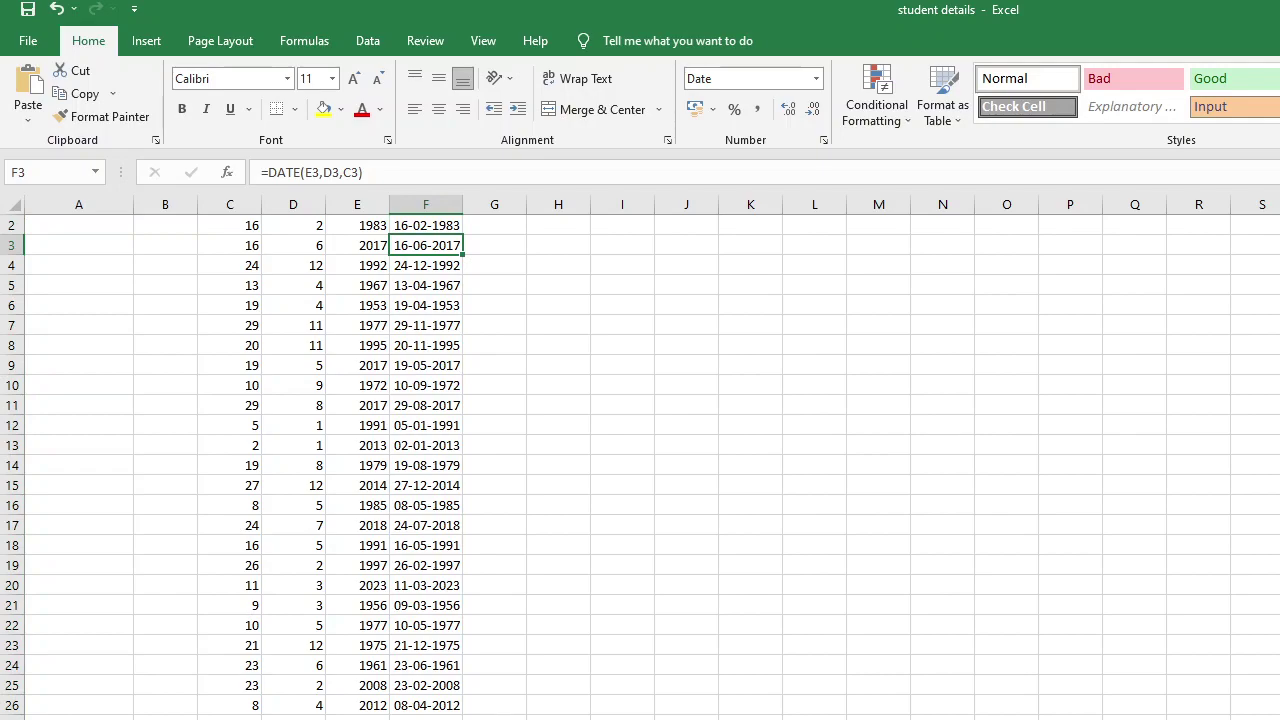
pyautogui.click(426, 265)
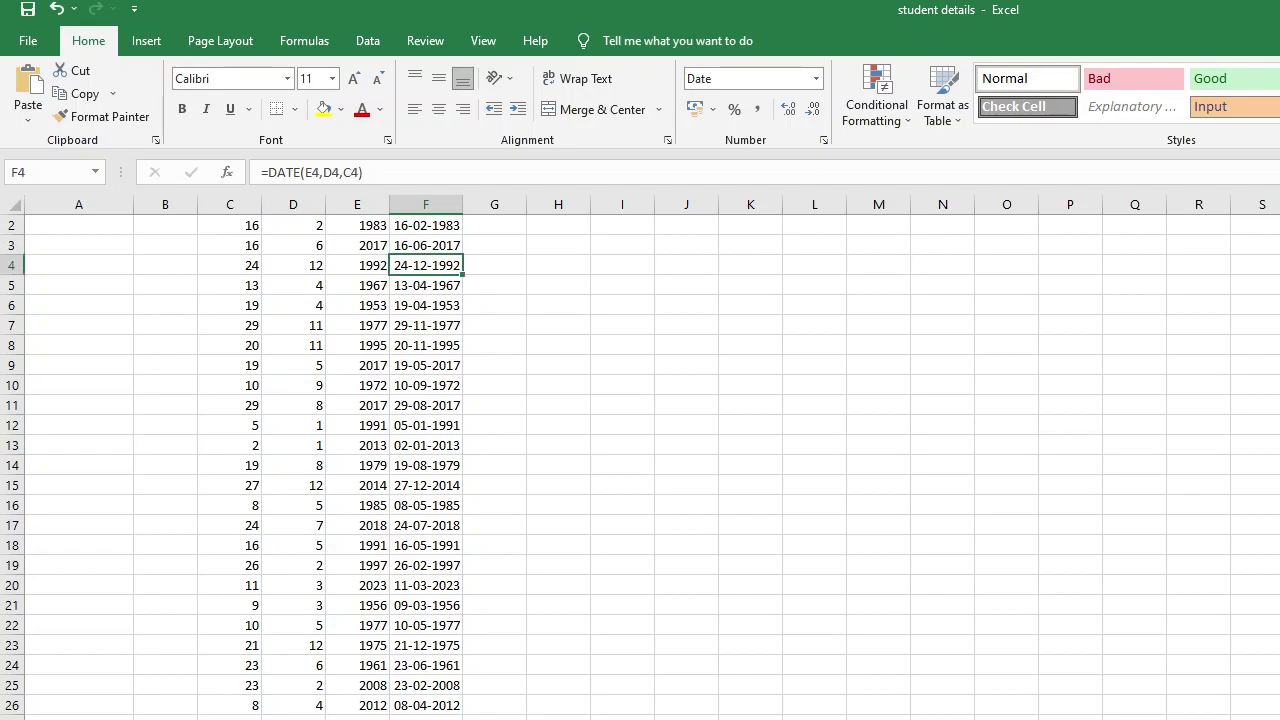
pyautogui.click(426, 285)
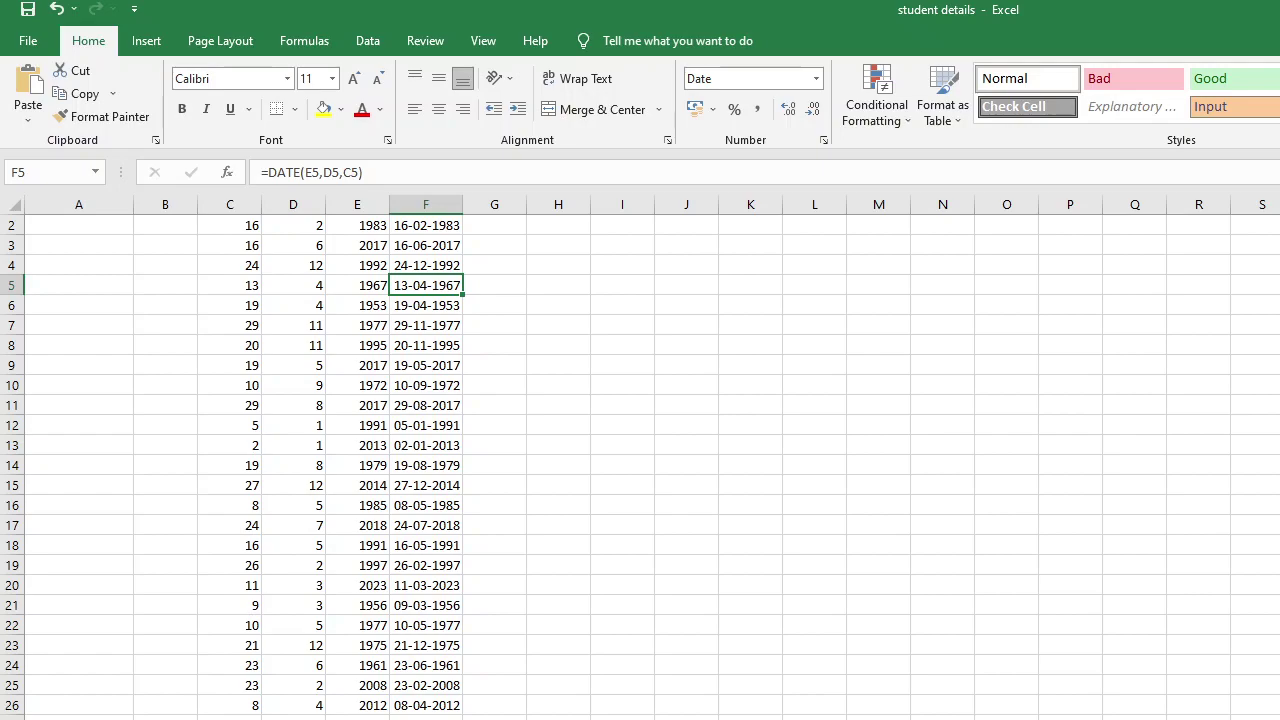
pyautogui.click(426, 305)
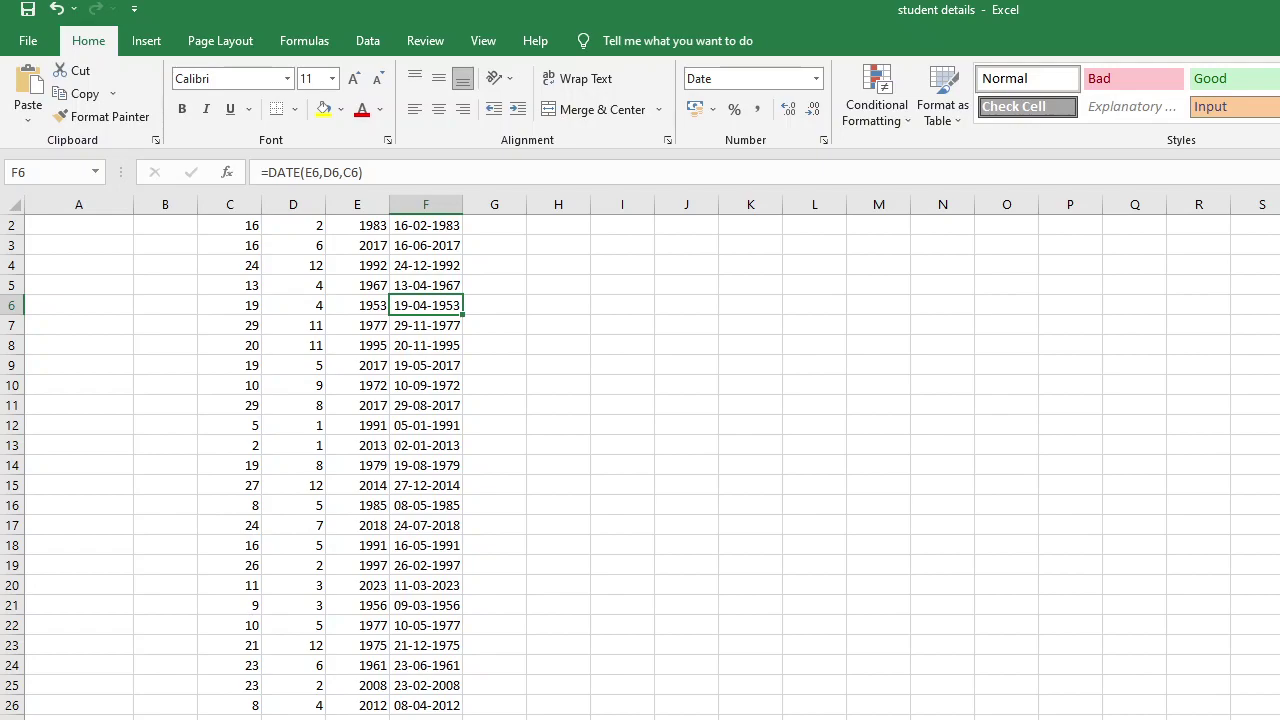
# - Compare the day, month and year values in C2:E2 with the date in F2
pyautogui.hotkey('ctrl', 'Up')
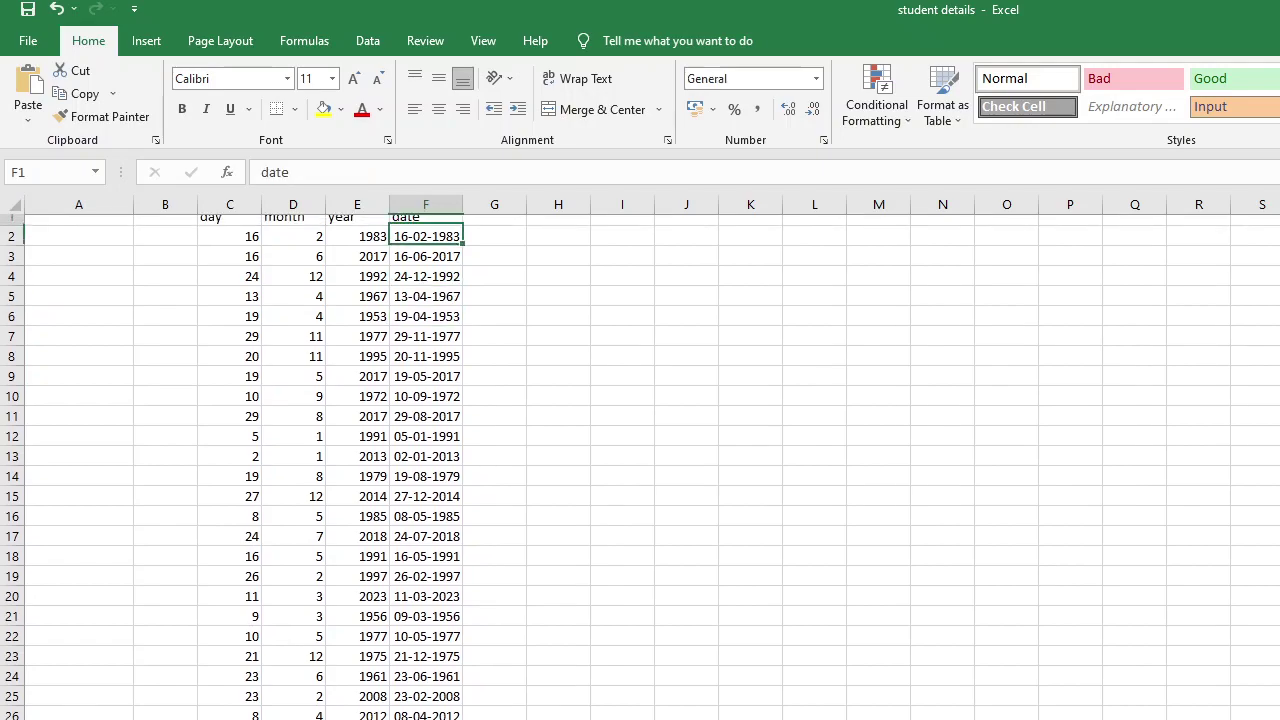
pyautogui.click(425, 245)
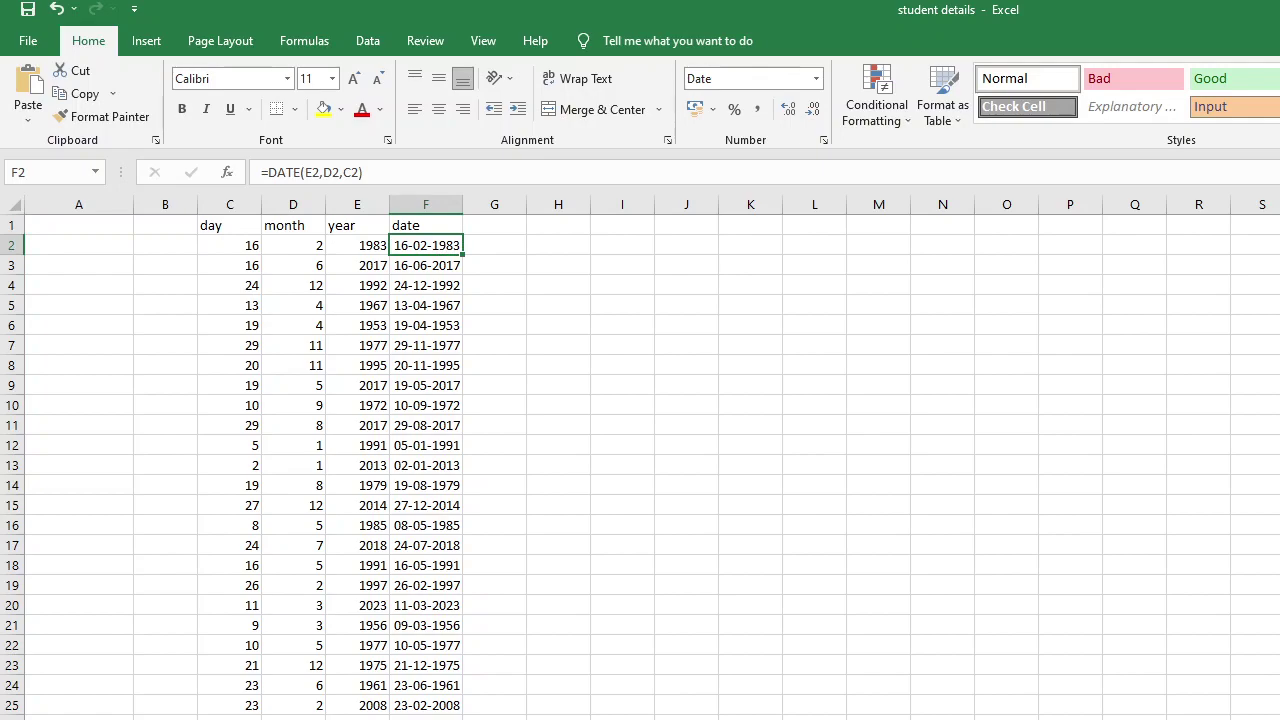
pyautogui.click(357, 245)
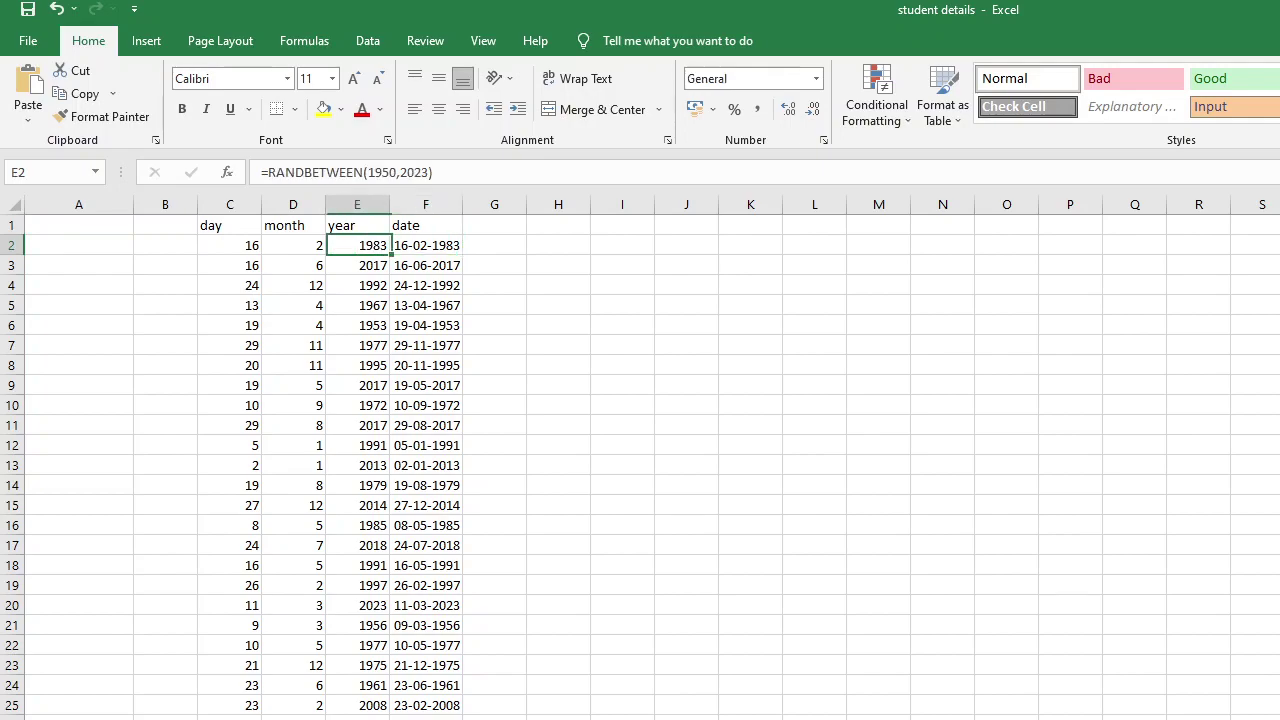
pyautogui.click(293, 245)
pyautogui.click(229, 245)
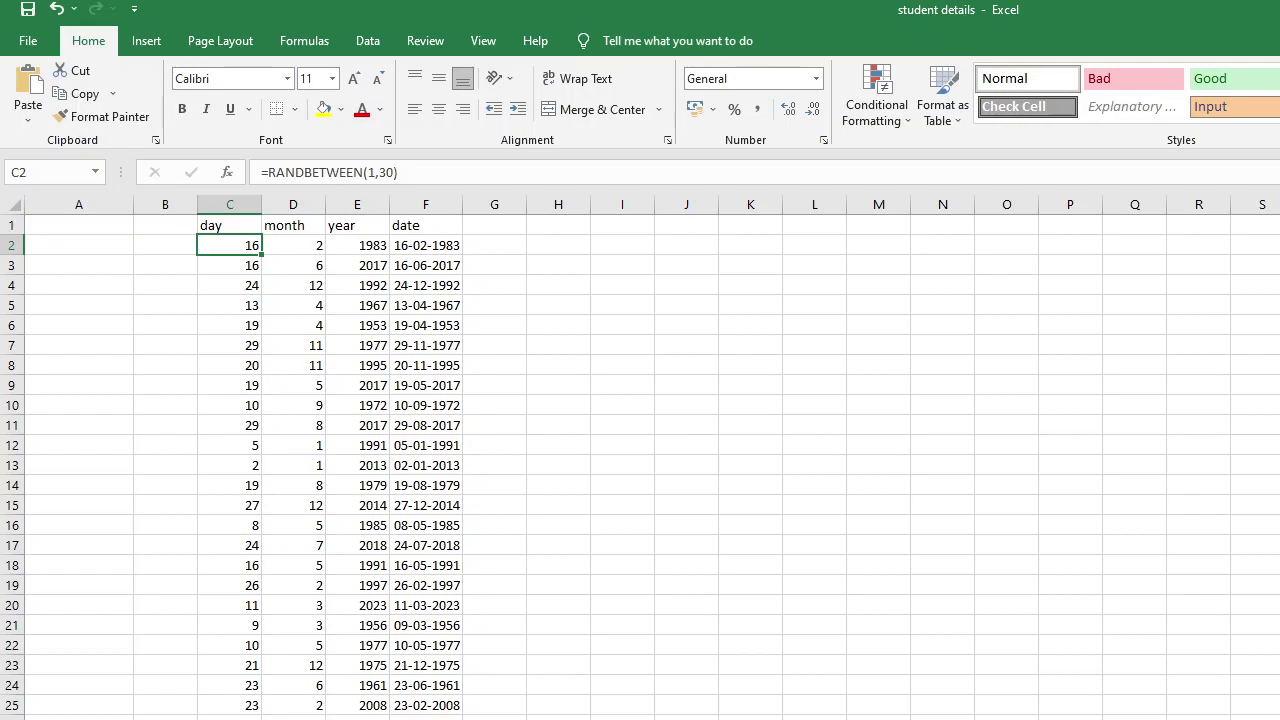
pyautogui.click(293, 245)
pyautogui.click(357, 245)
pyautogui.click(426, 245)
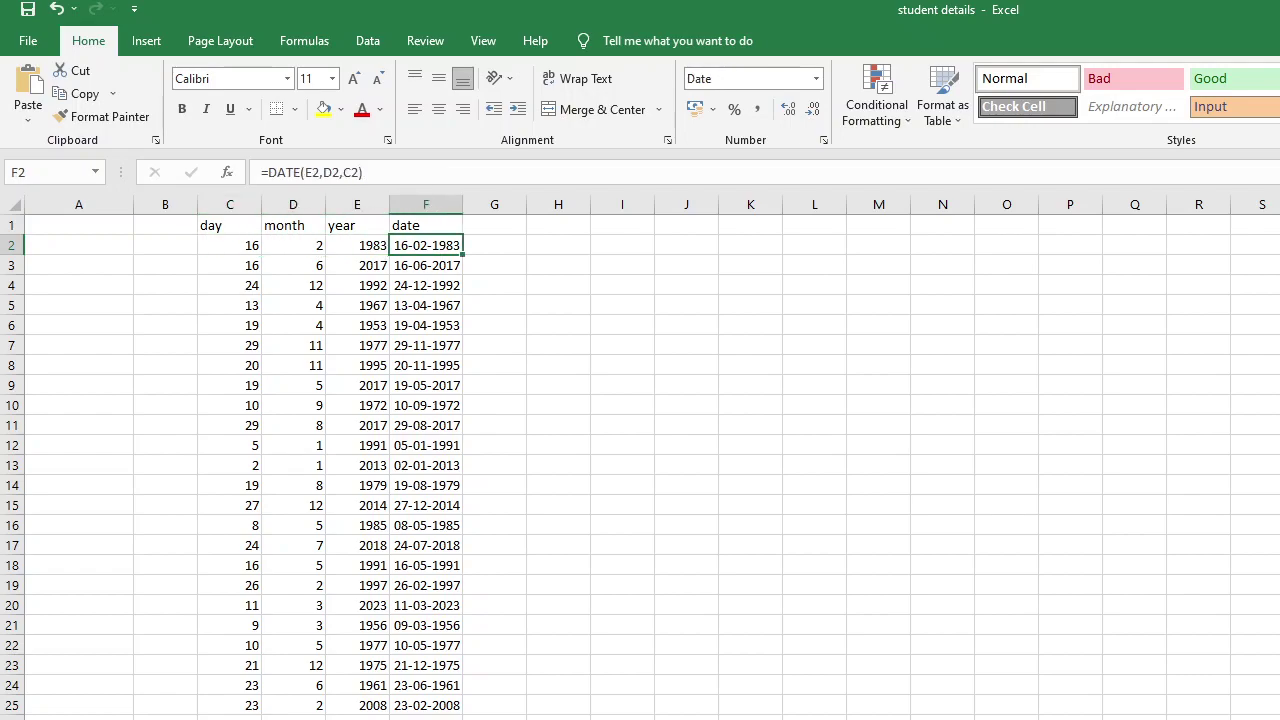
pyautogui.click(357, 245)
pyautogui.click(293, 245)
pyautogui.click(229, 245)
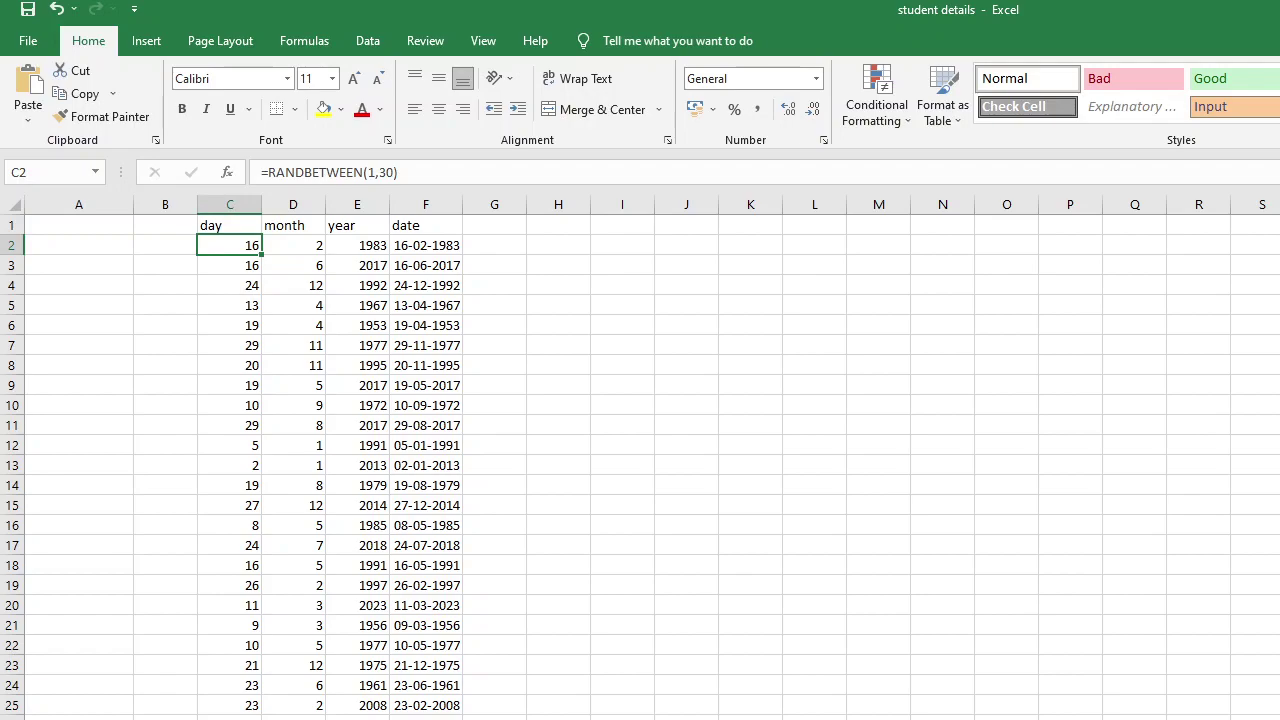
# - Change the day in C2 to 20 and check the recalculated year and date
pyautogui.write('2')
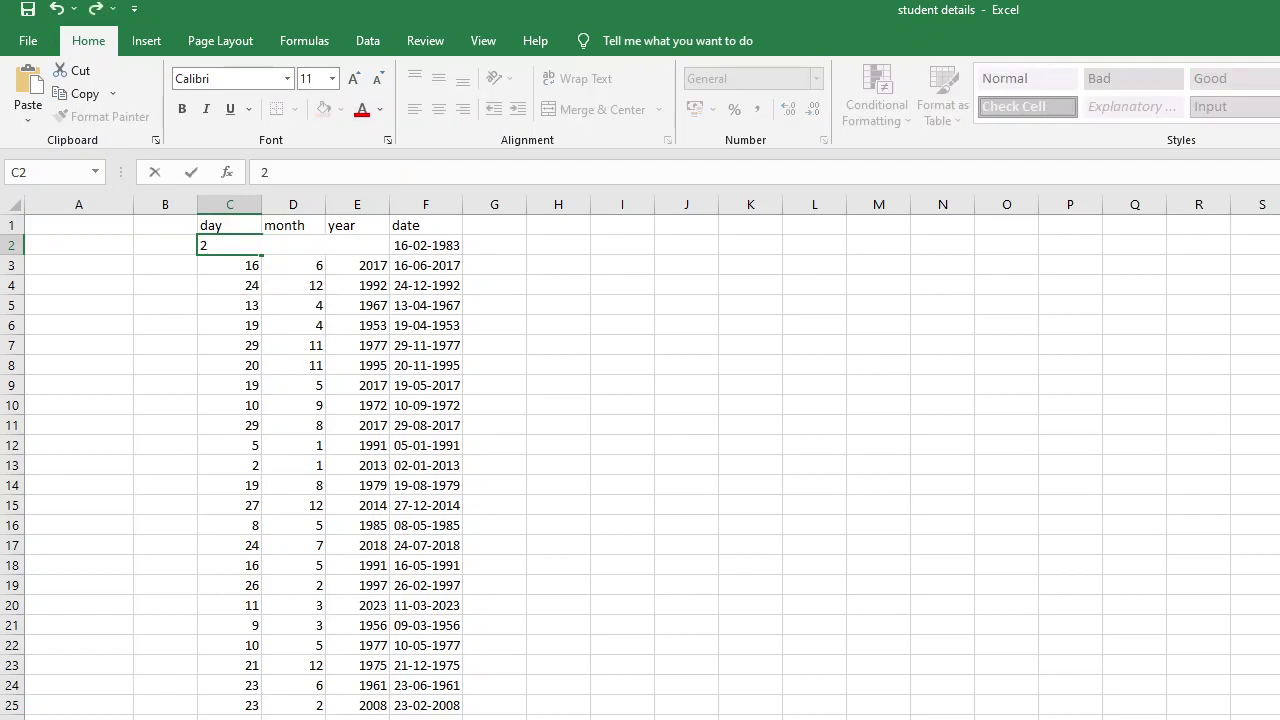
pyautogui.write('0')
pyautogui.press('Tab')
pyautogui.press('Tab')
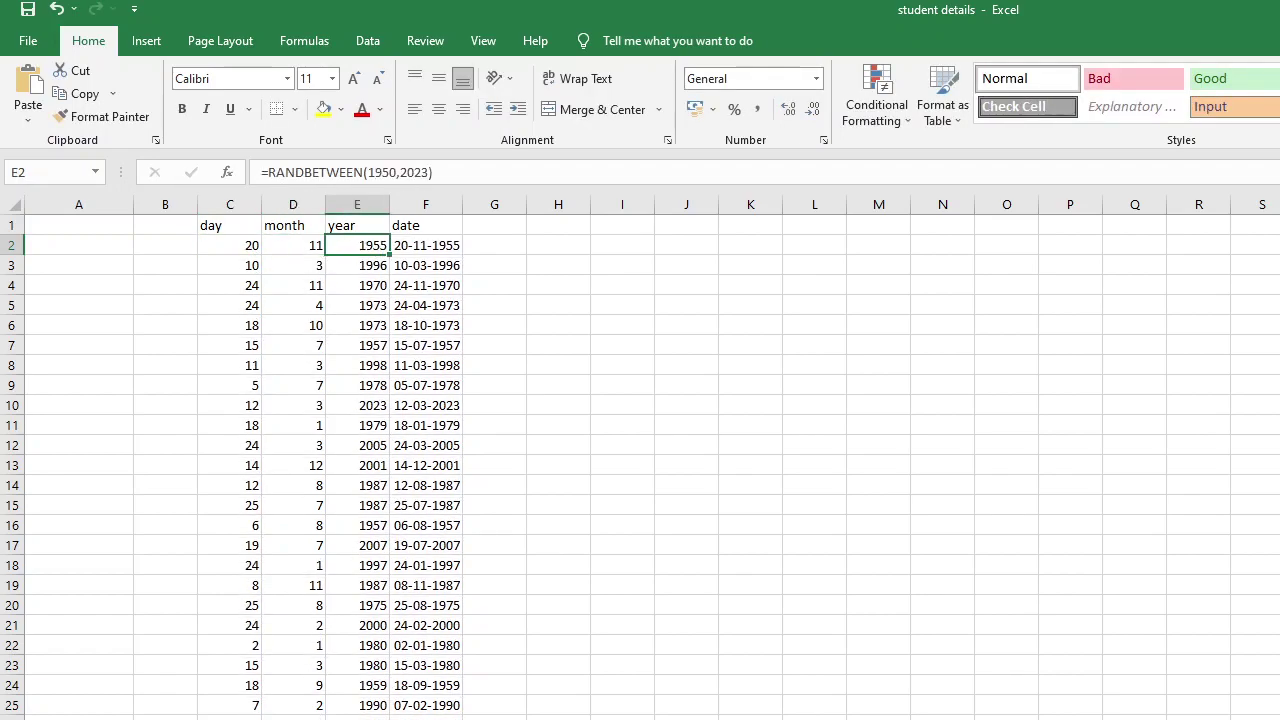
pyautogui.press('Tab')
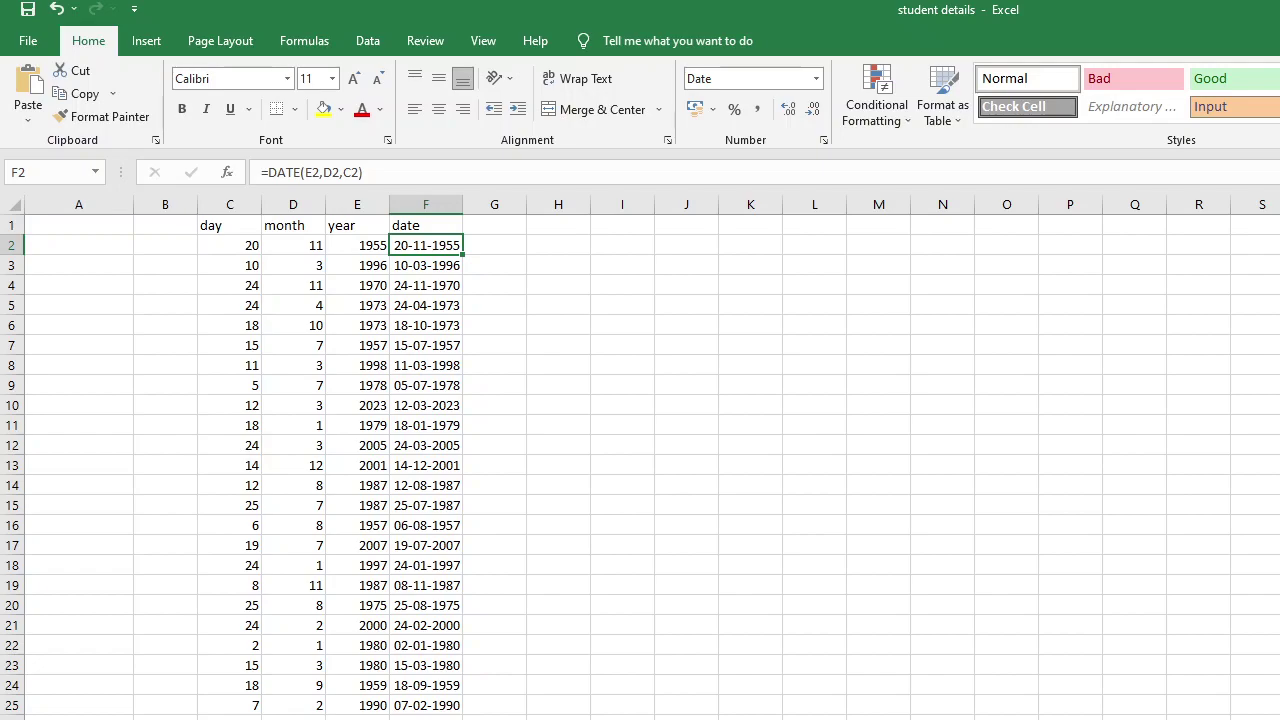
pyautogui.click(357, 245)
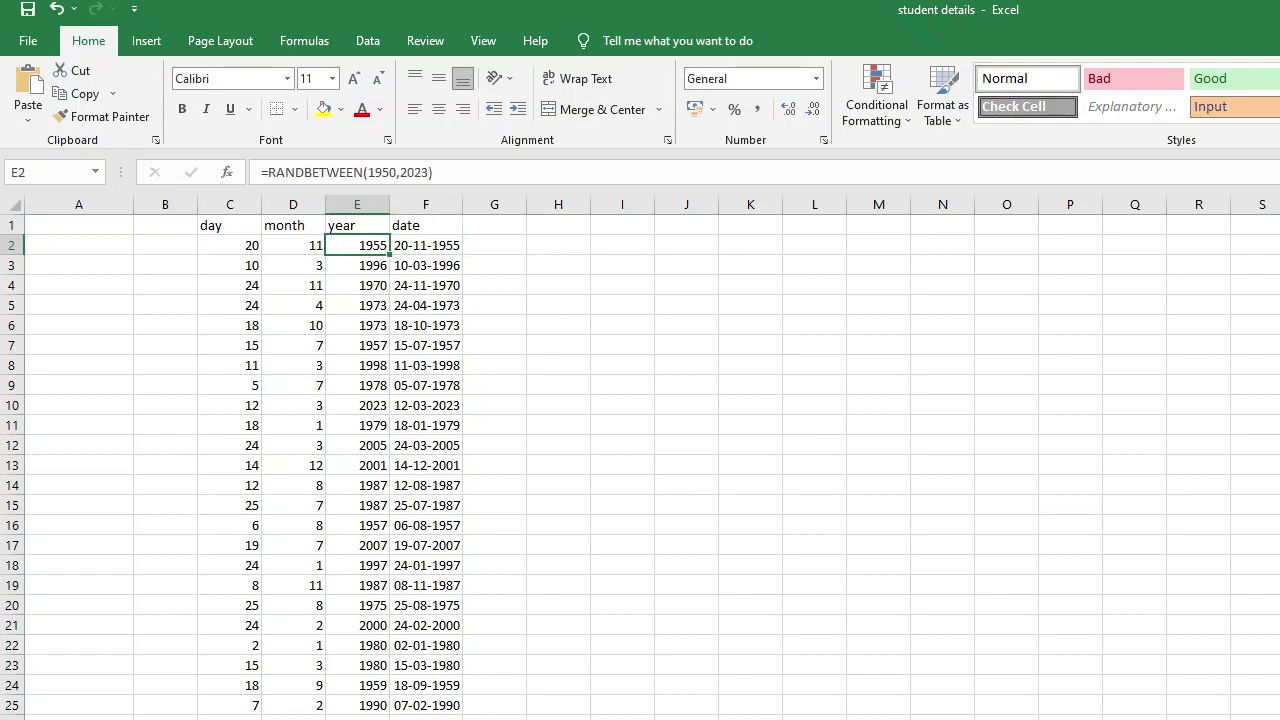
pyautogui.click(425, 245)
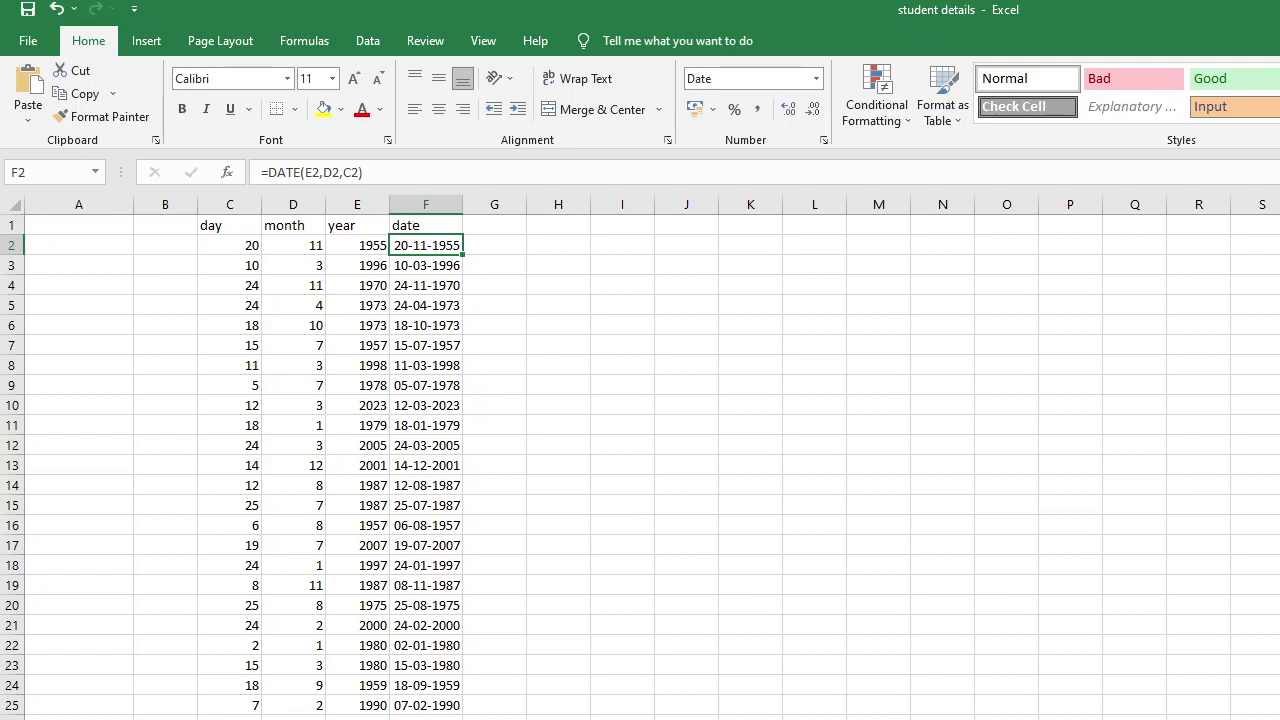
pyautogui.click(425, 225)
pyautogui.click(494, 225)
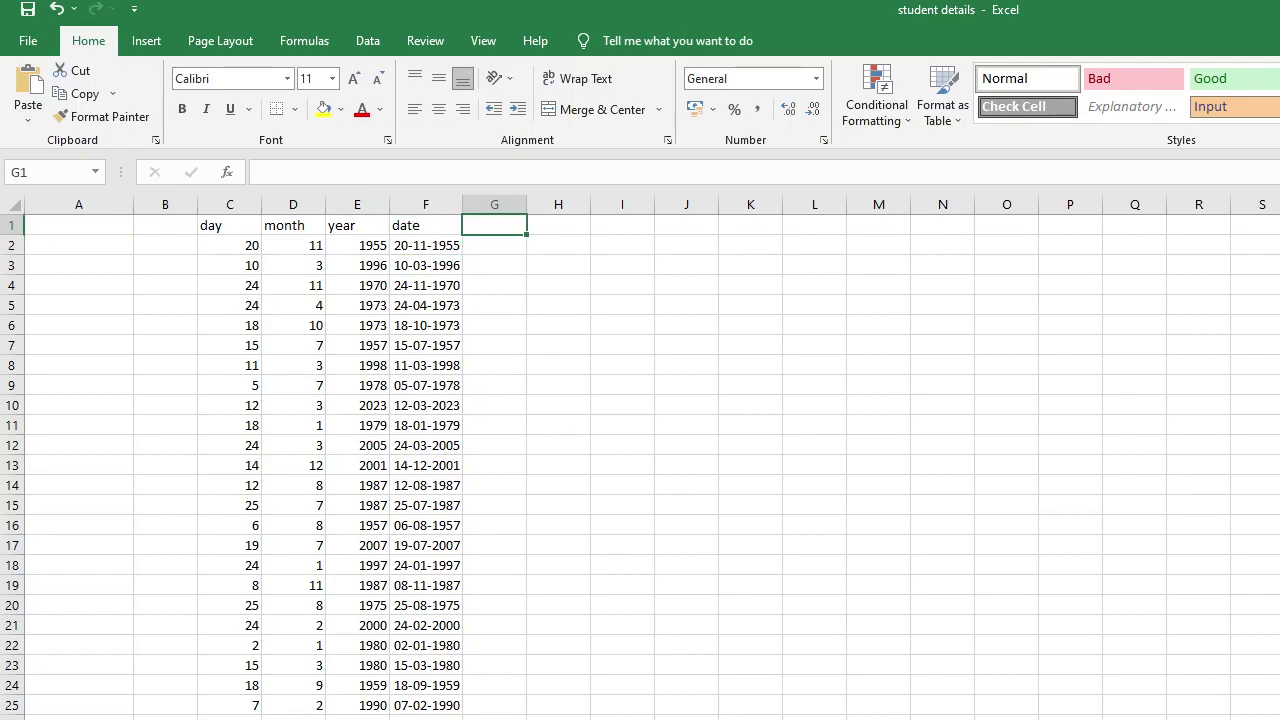
# - Enter the headings day, month and year in G1:I1
pyautogui.write('day')
pyautogui.press('Tab')
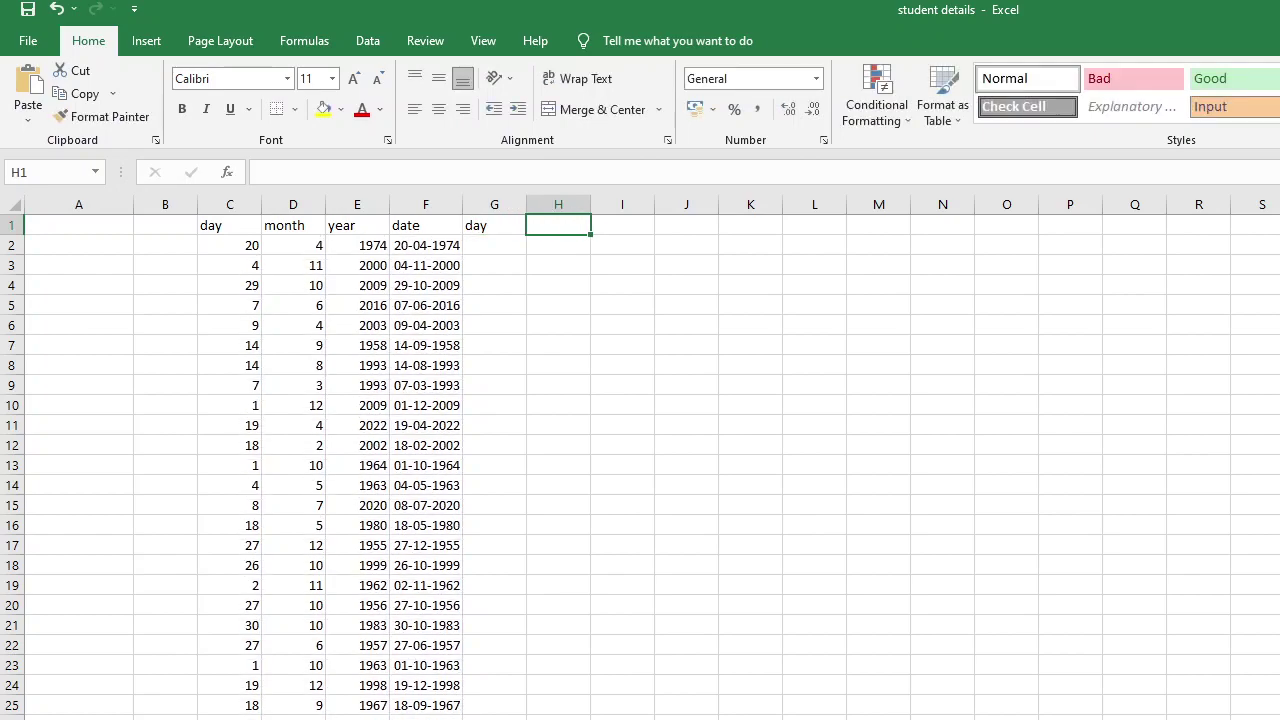
pyautogui.write('month')
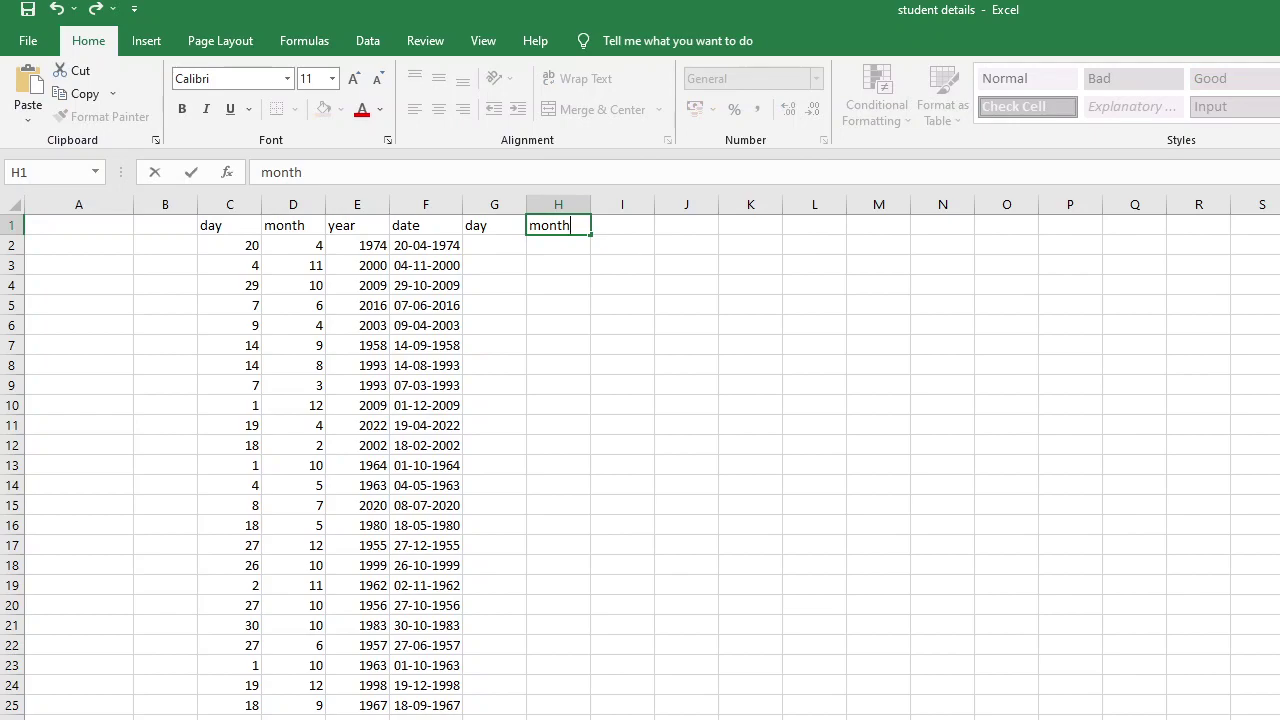
pyautogui.press('Tab')
pyautogui.write('year')
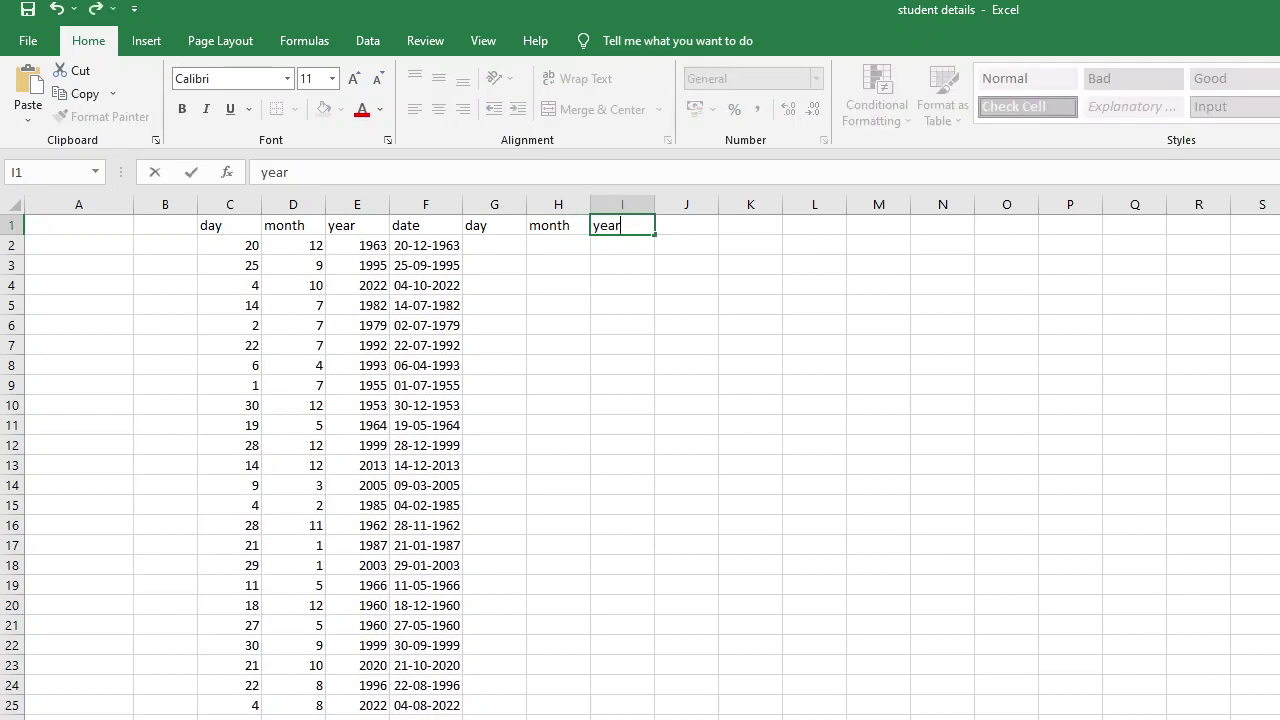
pyautogui.press('Left')
pyautogui.press('Left')
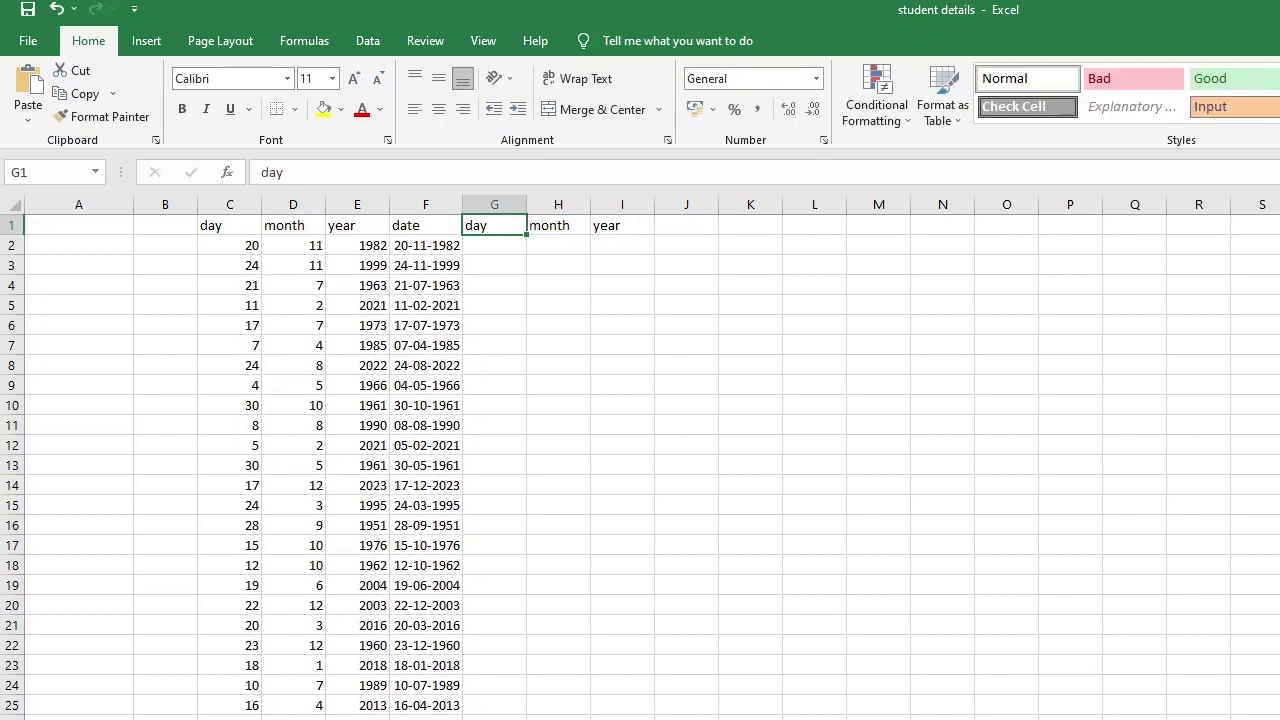
pyautogui.press('Down')
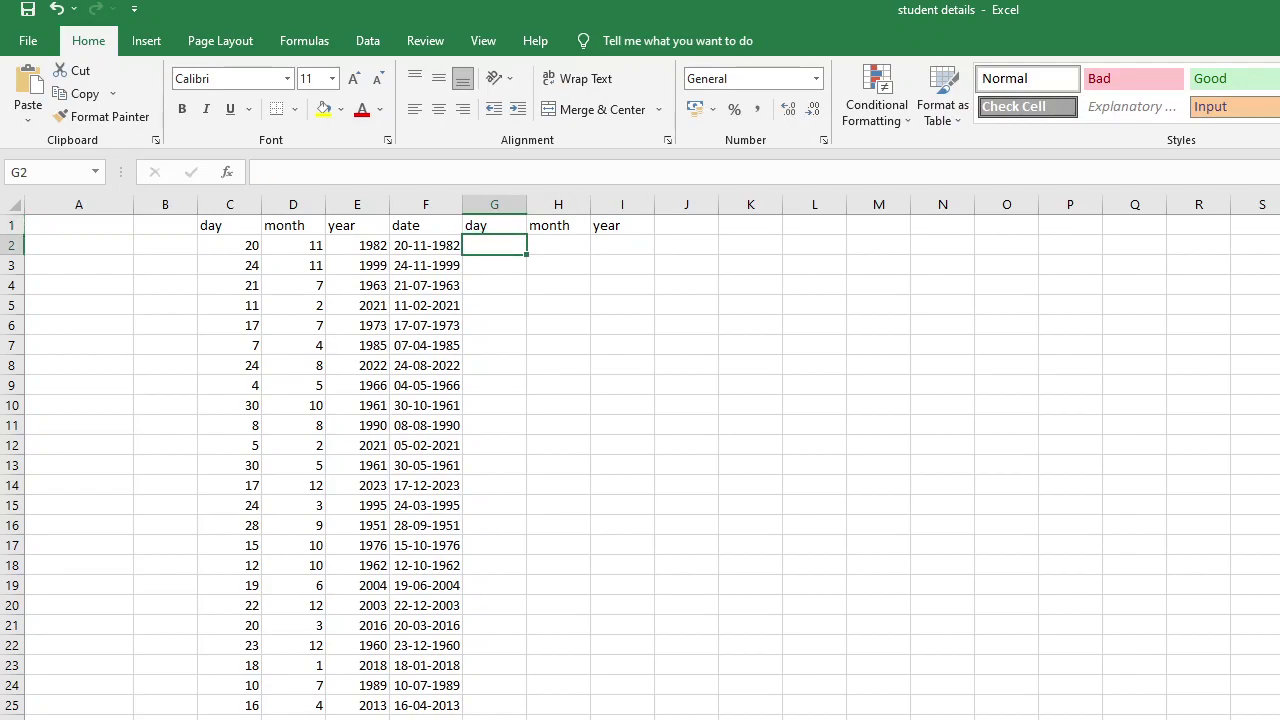
# - Enter =DAY(F2) in G2, returning 20
pyautogui.write('=da')
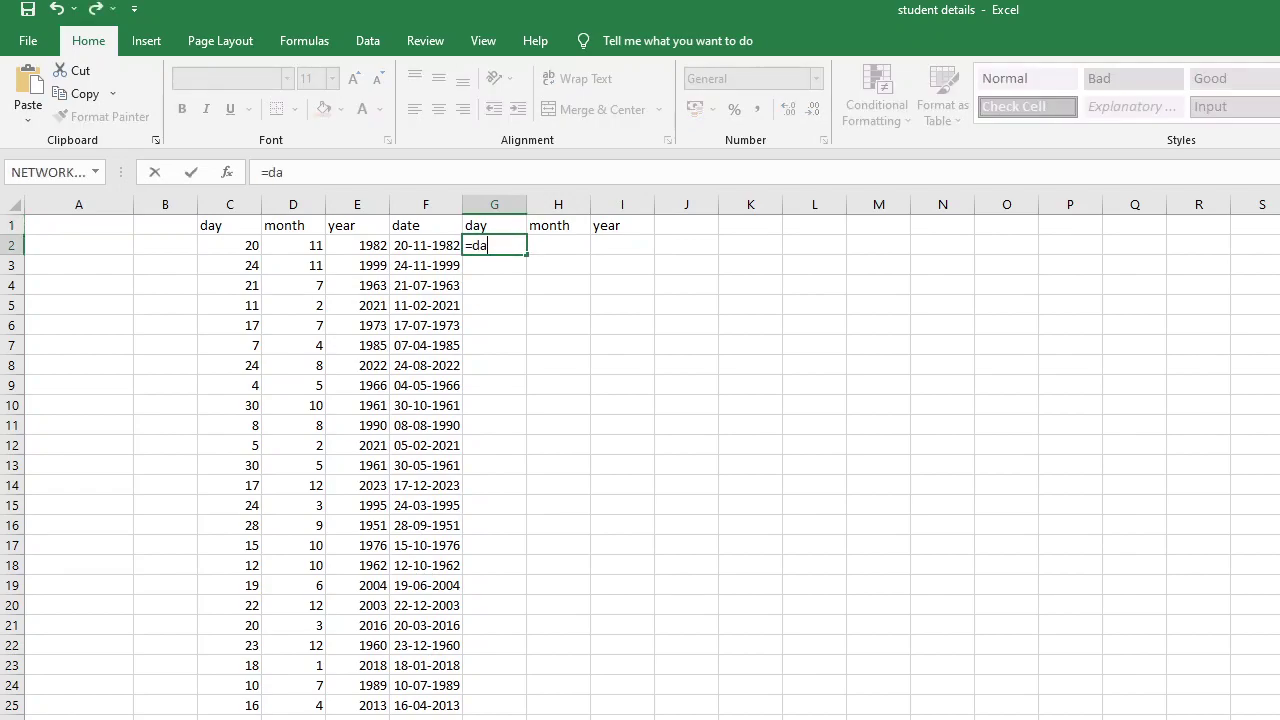
pyautogui.write('y(f2)')
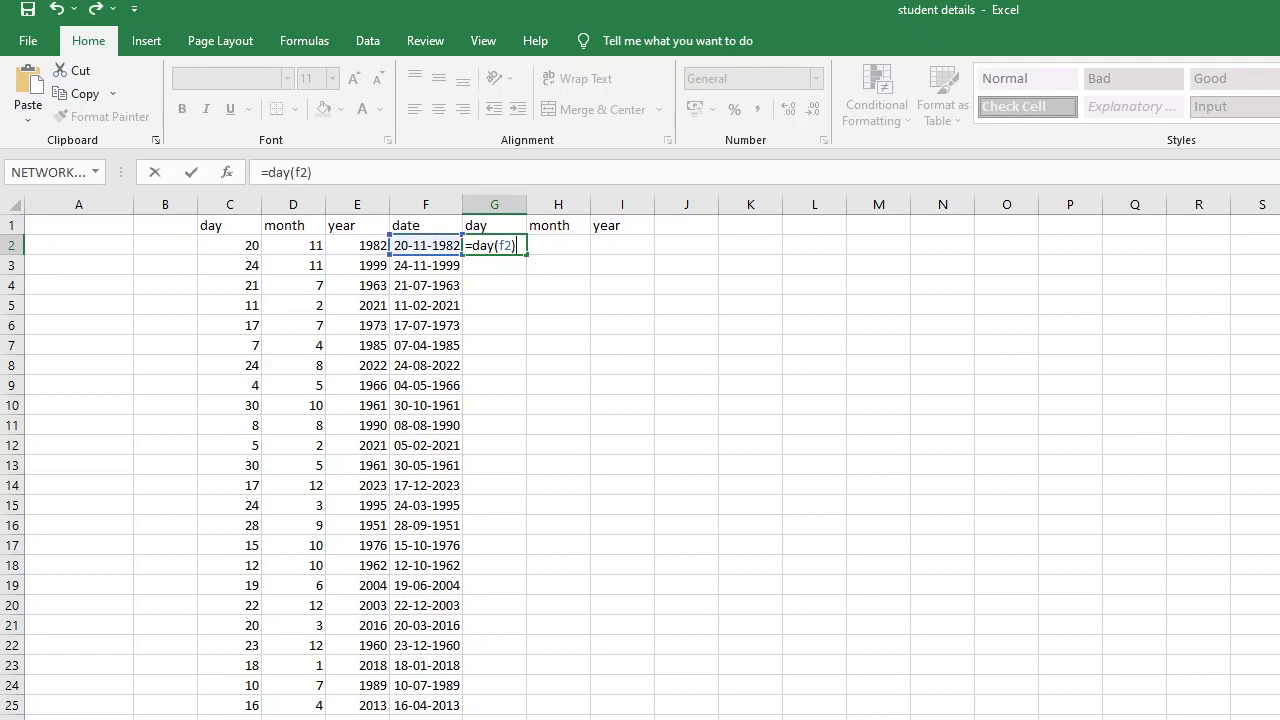
pyautogui.hotkey('ctrl', 'Return')
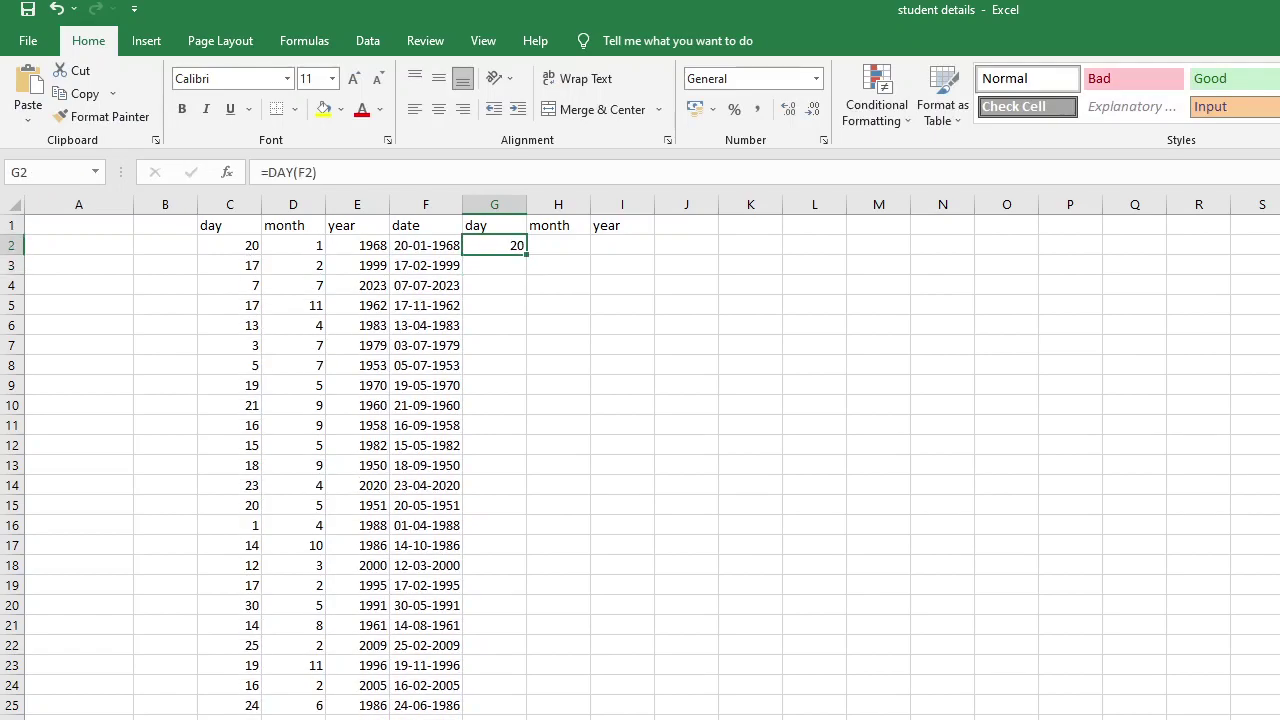
pyautogui.click(558, 245)
# - Enter =MONTH(F2) in H2 and =YEAR(F2) in I2, the year showing 2000
pyautogui.click(558, 225)
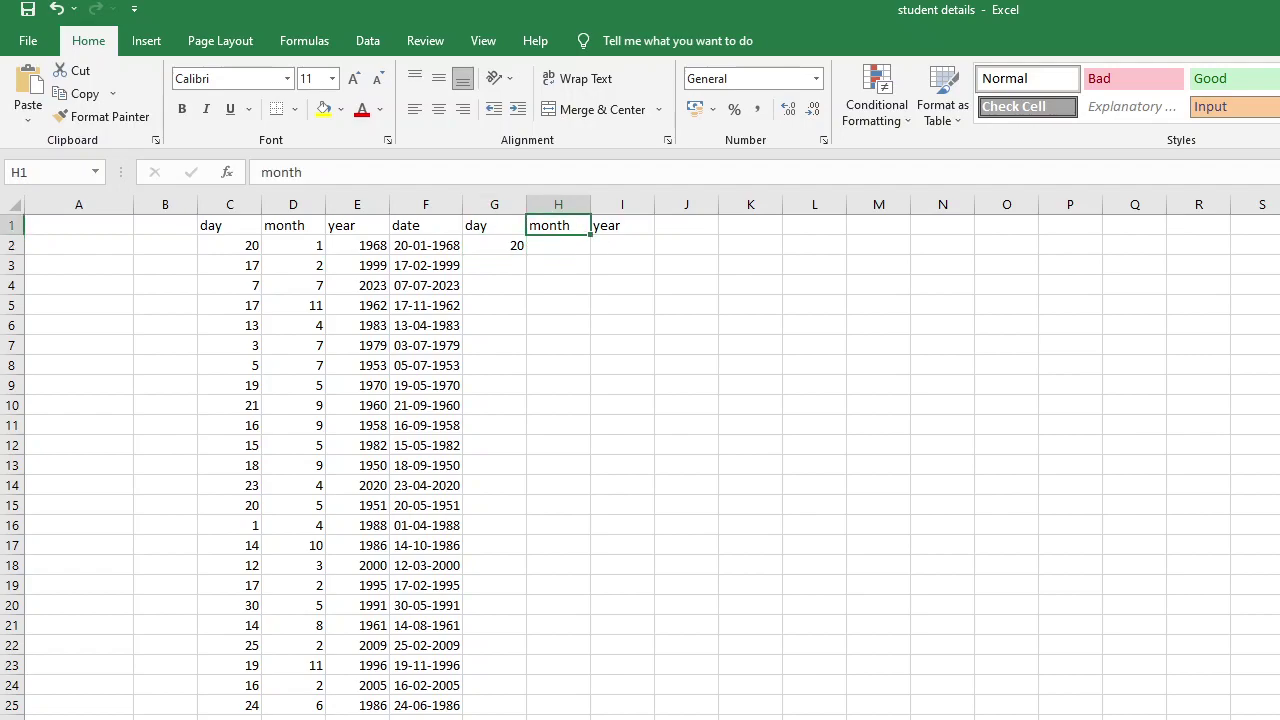
pyautogui.click(558, 245)
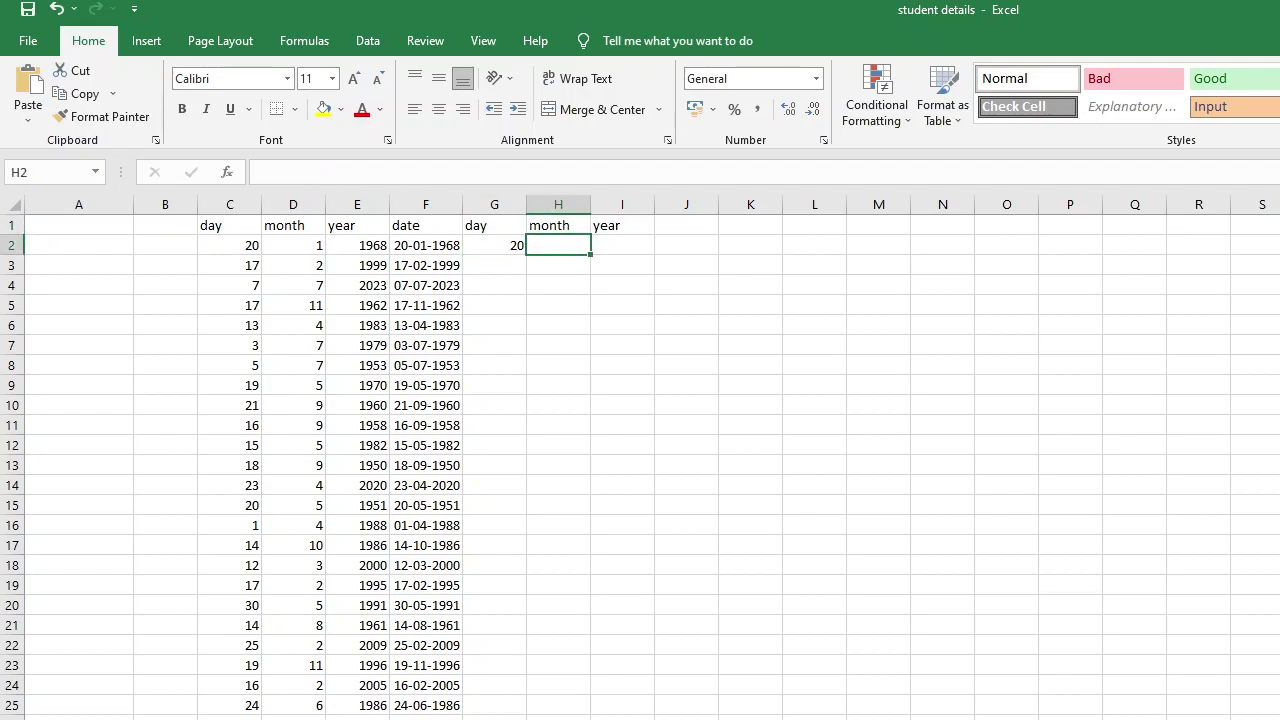
pyautogui.write('=mon')
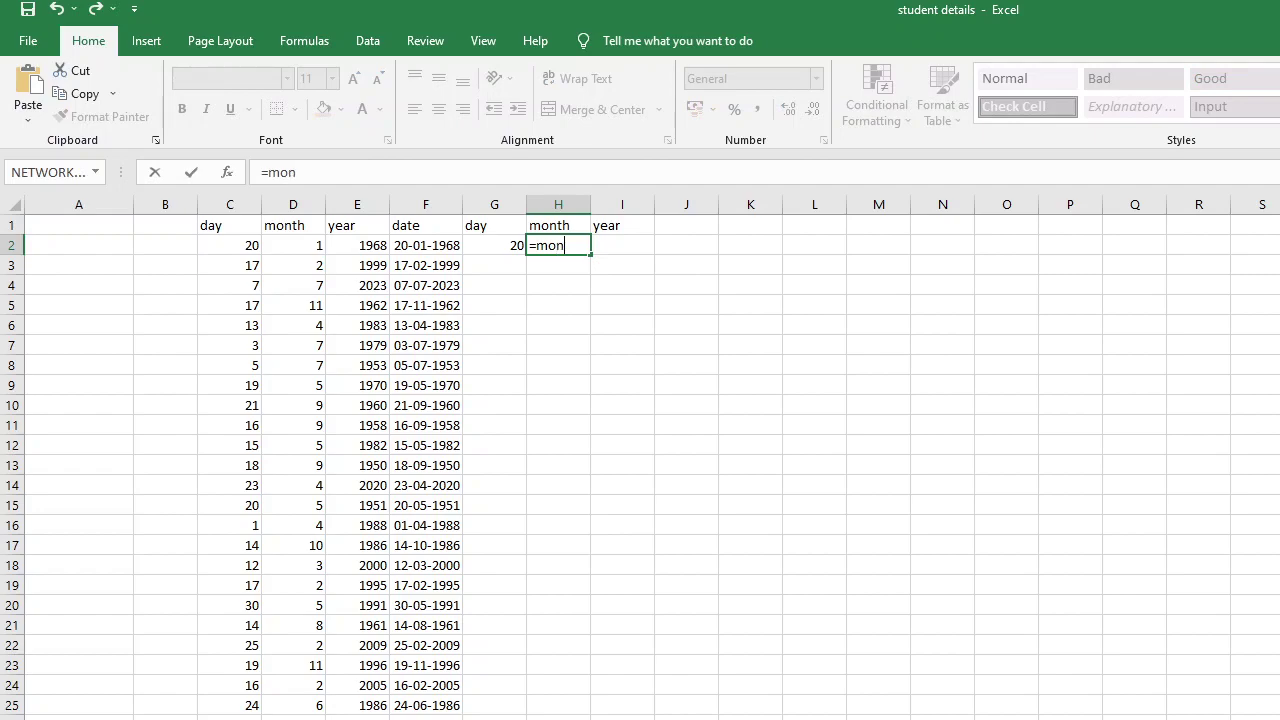
pyautogui.write('th(f2')
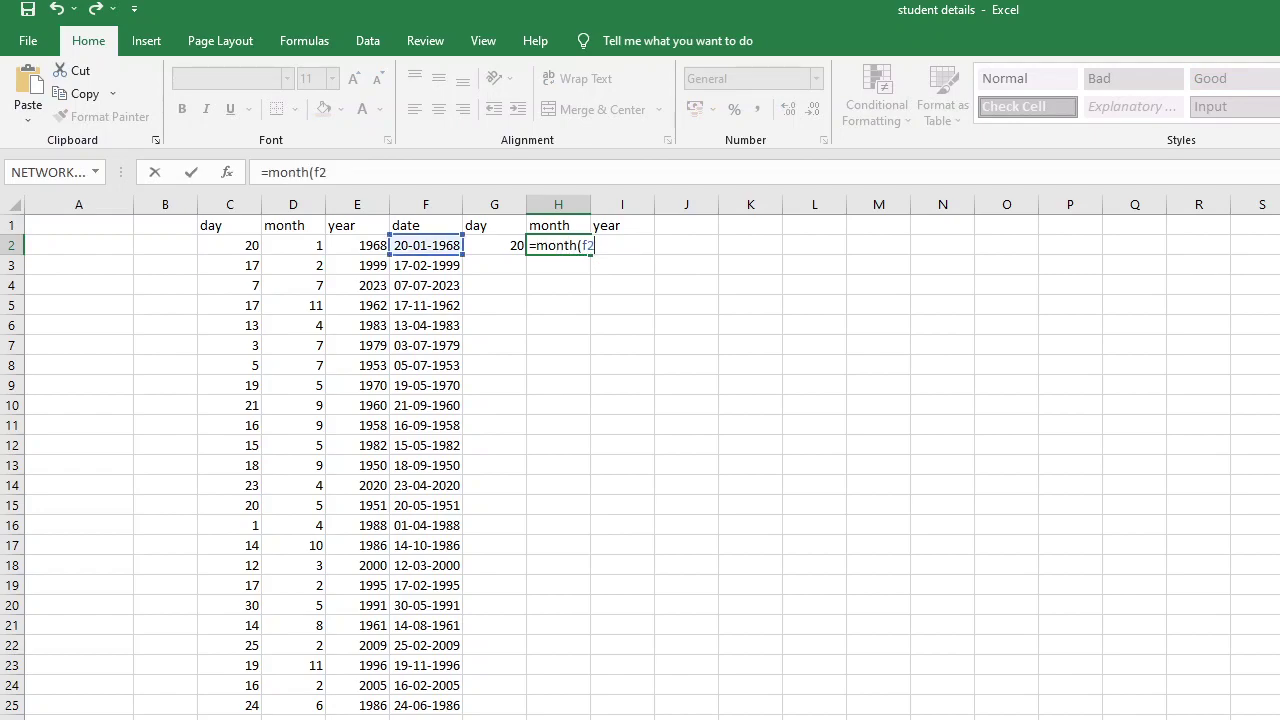
pyautogui.write(')')
pyautogui.hotkey('ctrl', 'Return')
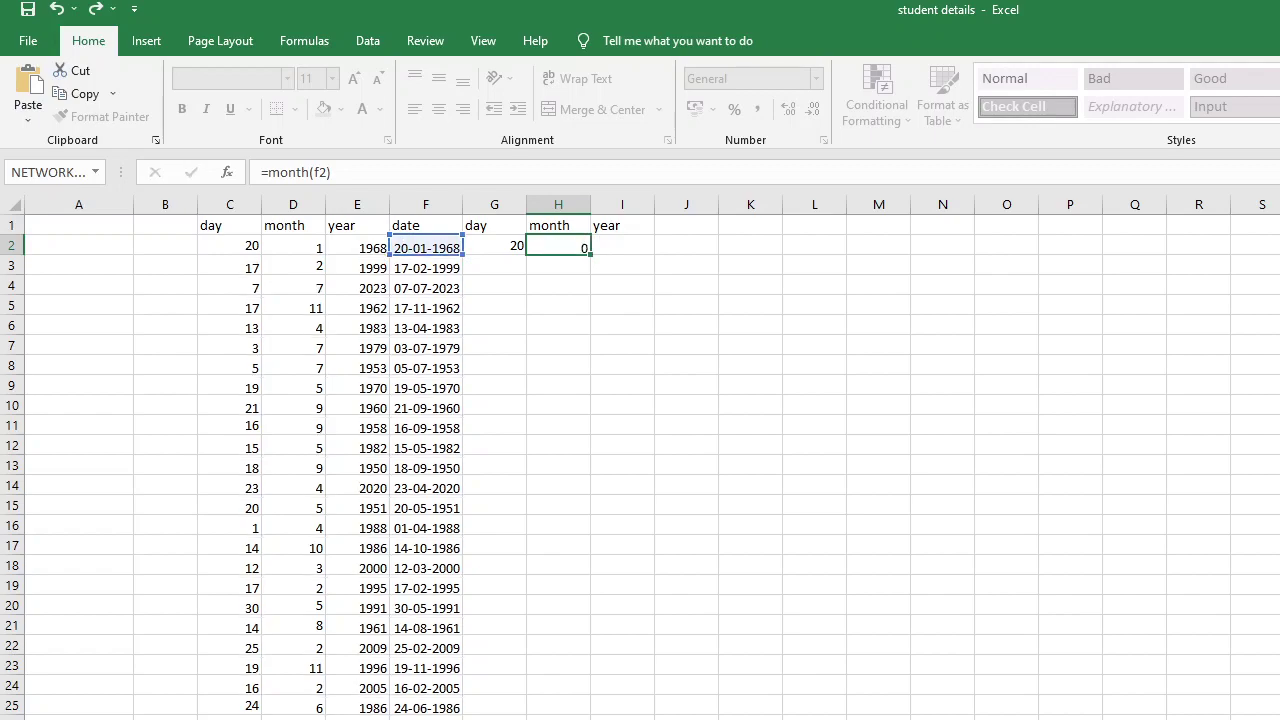
pyautogui.click(622, 245)
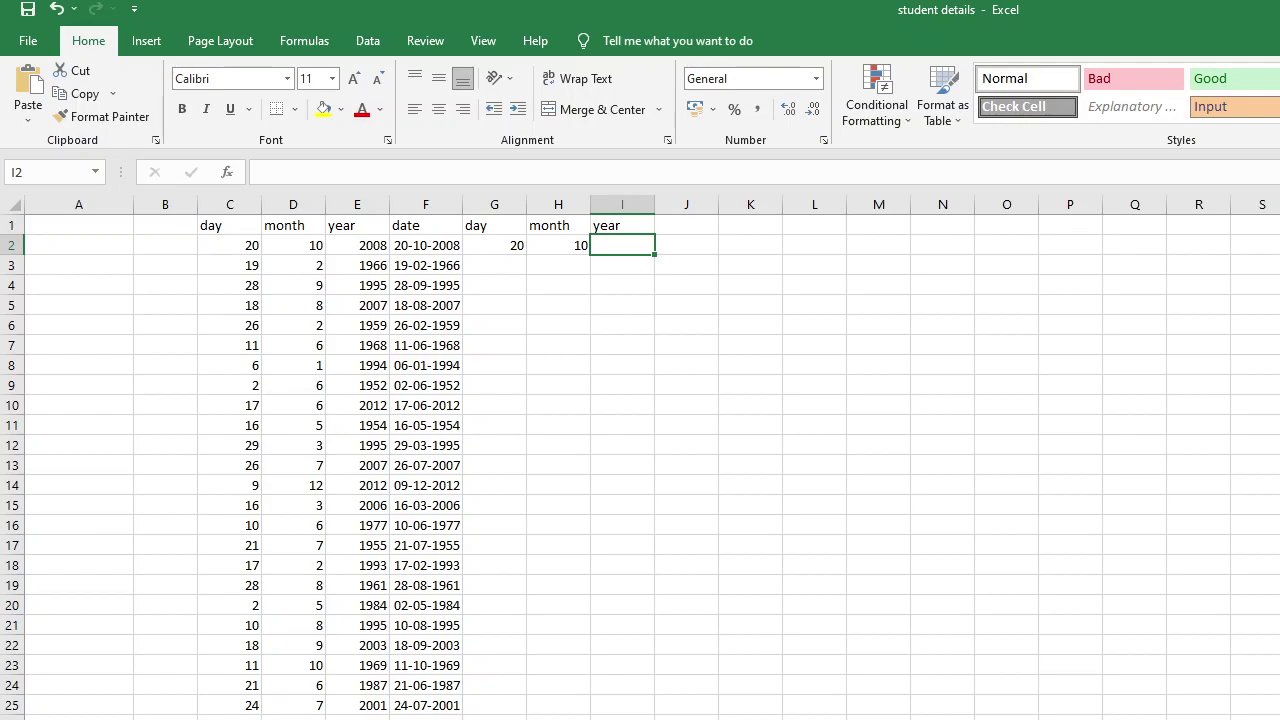
pyautogui.write('=year')
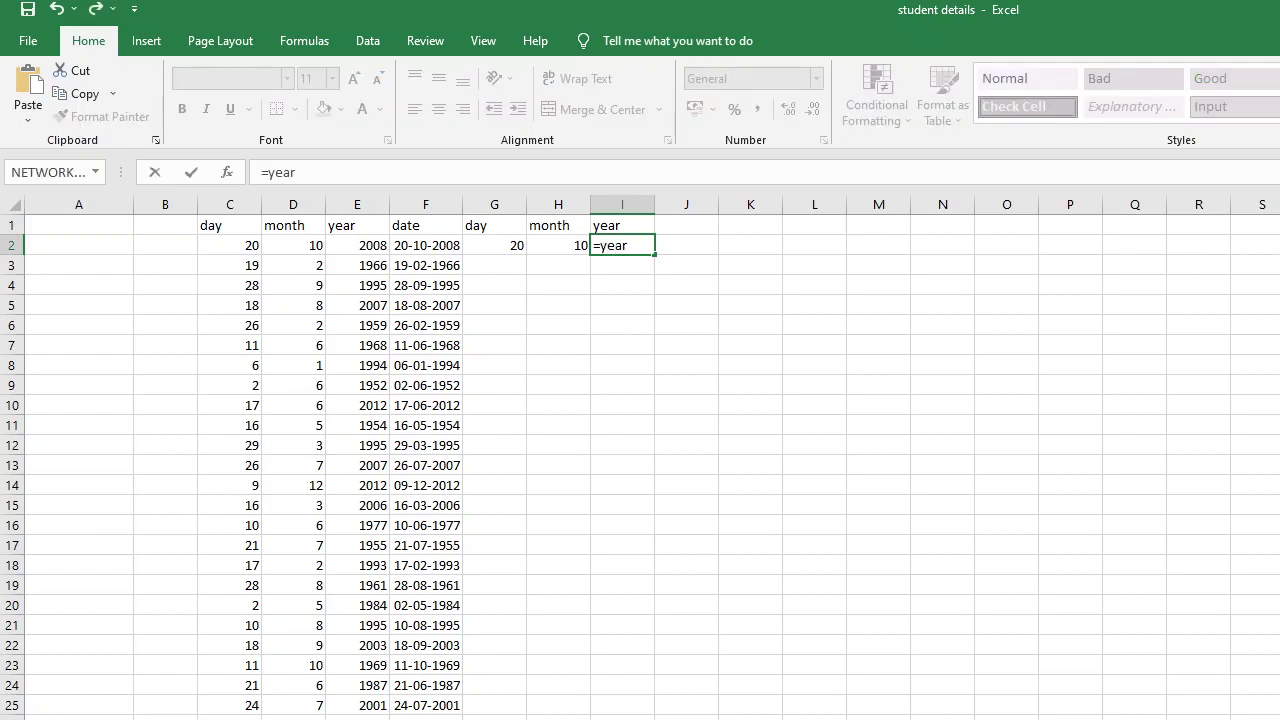
pyautogui.write('(f2')
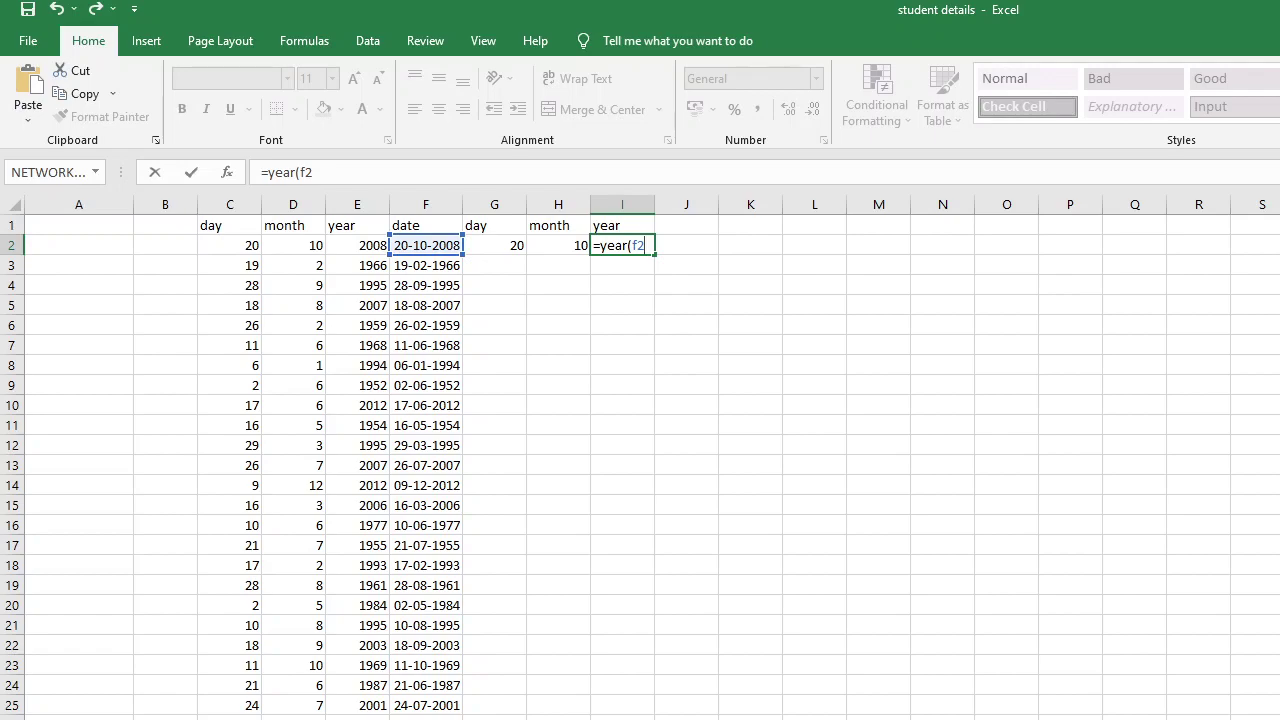
pyautogui.write(')')
pyautogui.hotkey('ctrl', 'Return')
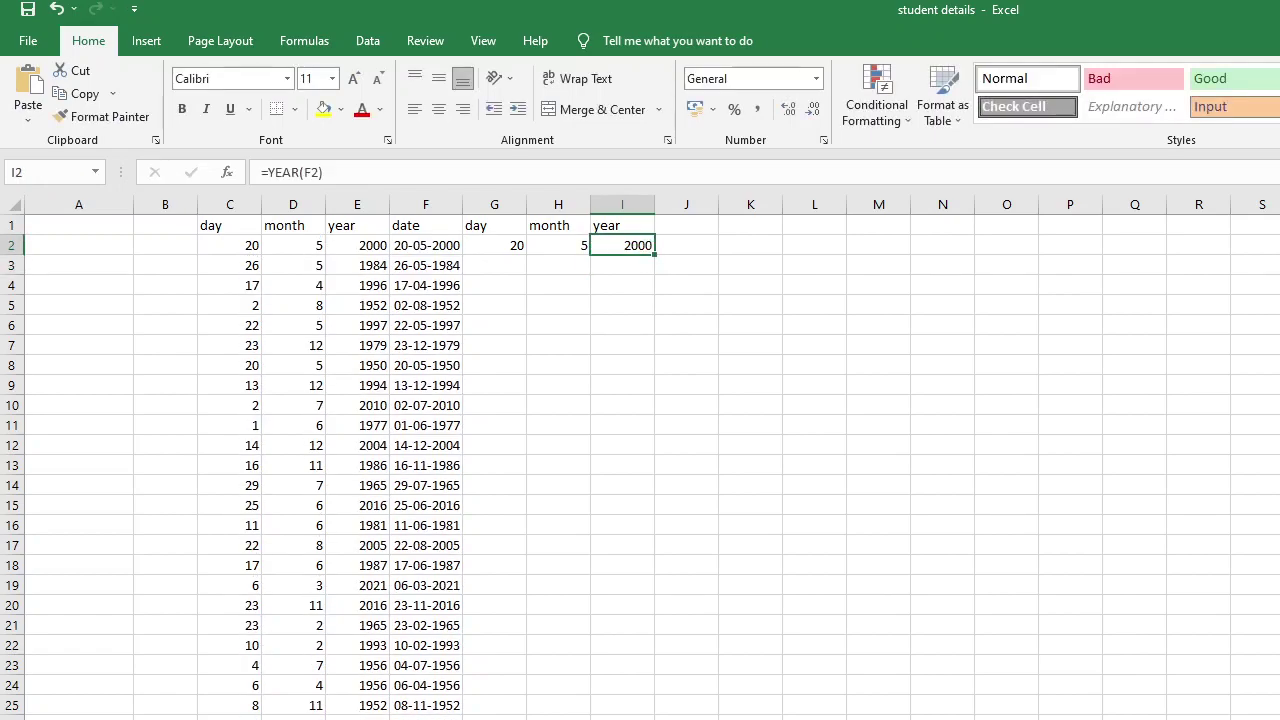
# - Fill the DAY, MONTH and YEAR formulas down G2:I26
pyautogui.click(558, 245)
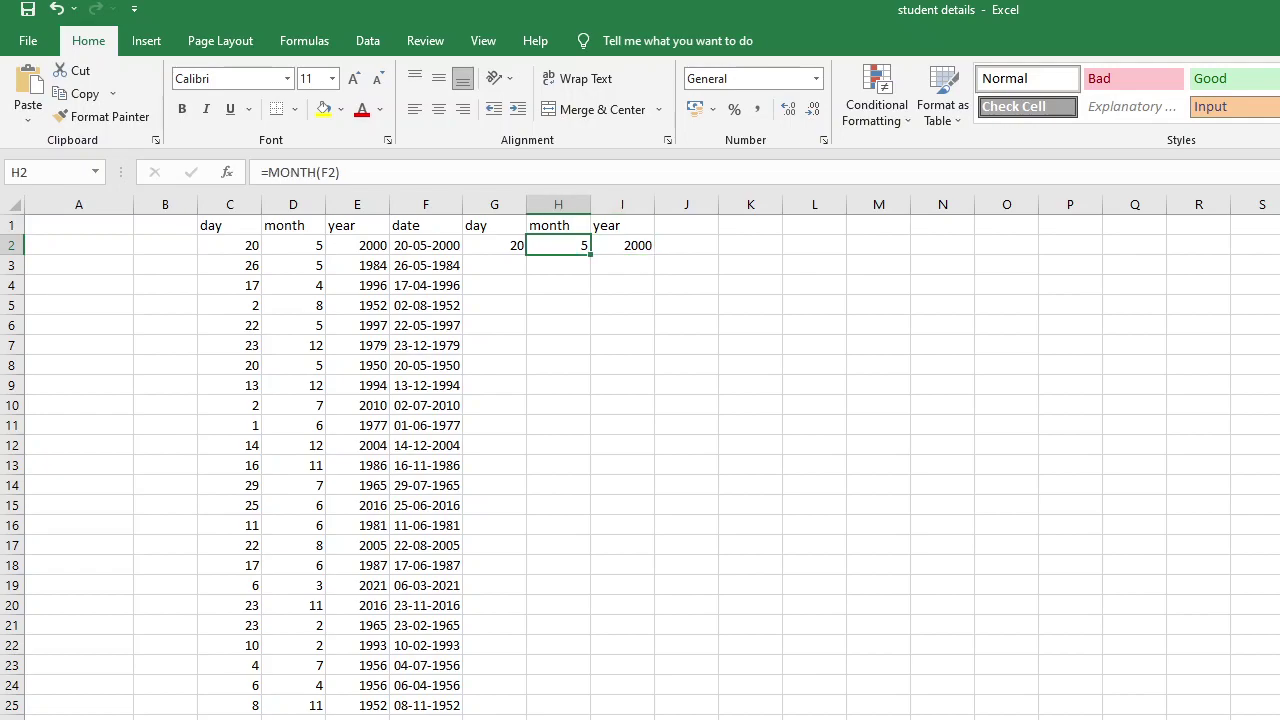
pyautogui.click(494, 245)
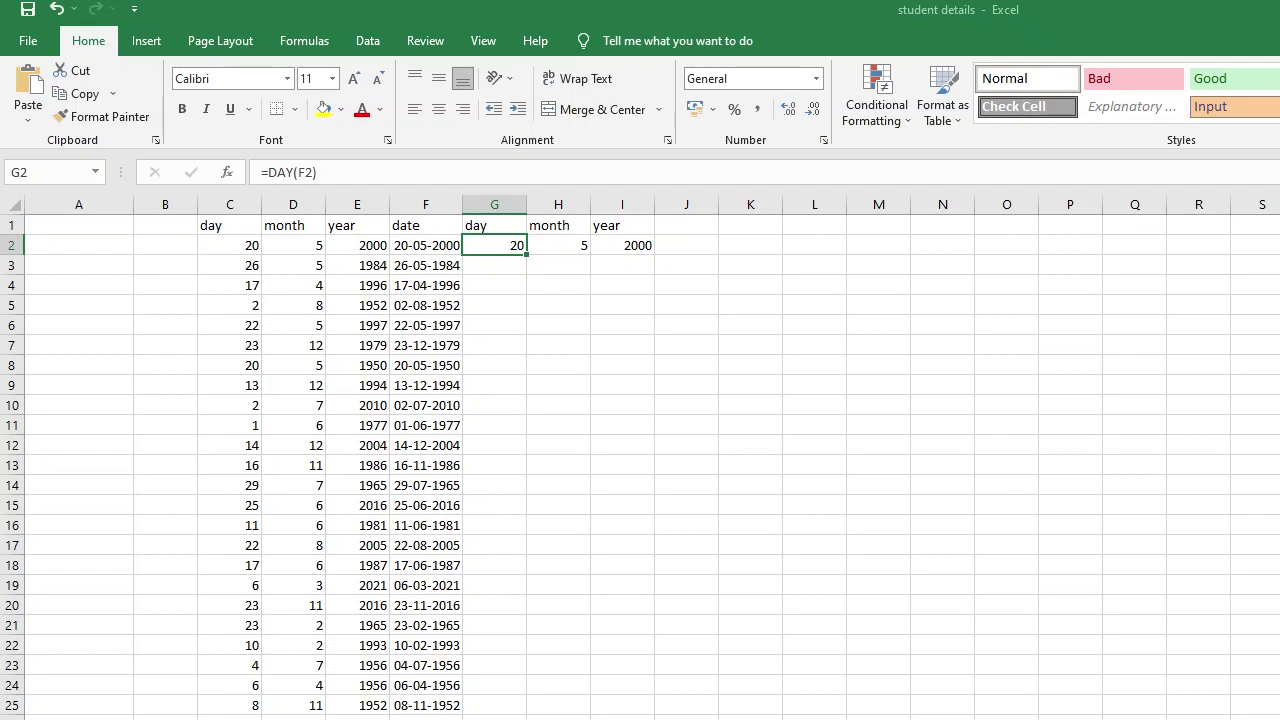
pyautogui.moveTo(494, 245); pyautogui.dragTo(622, 712)
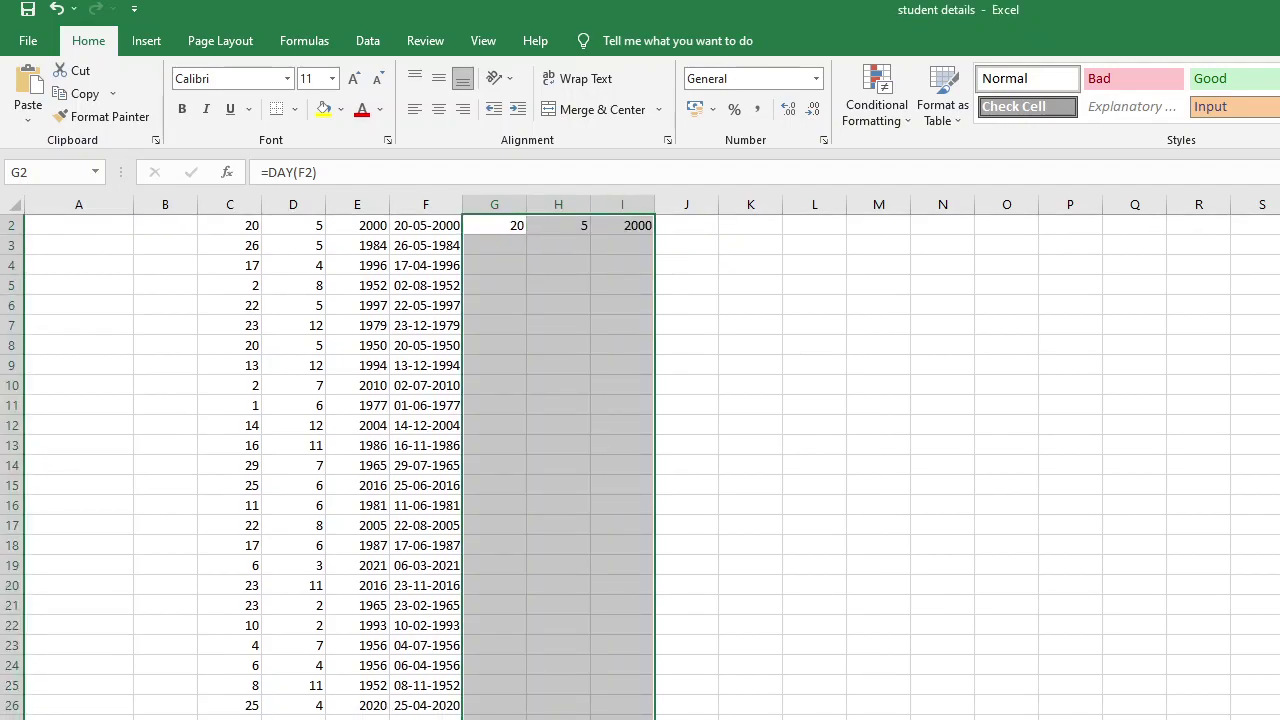
pyautogui.hotkey('ctrl', 'd')
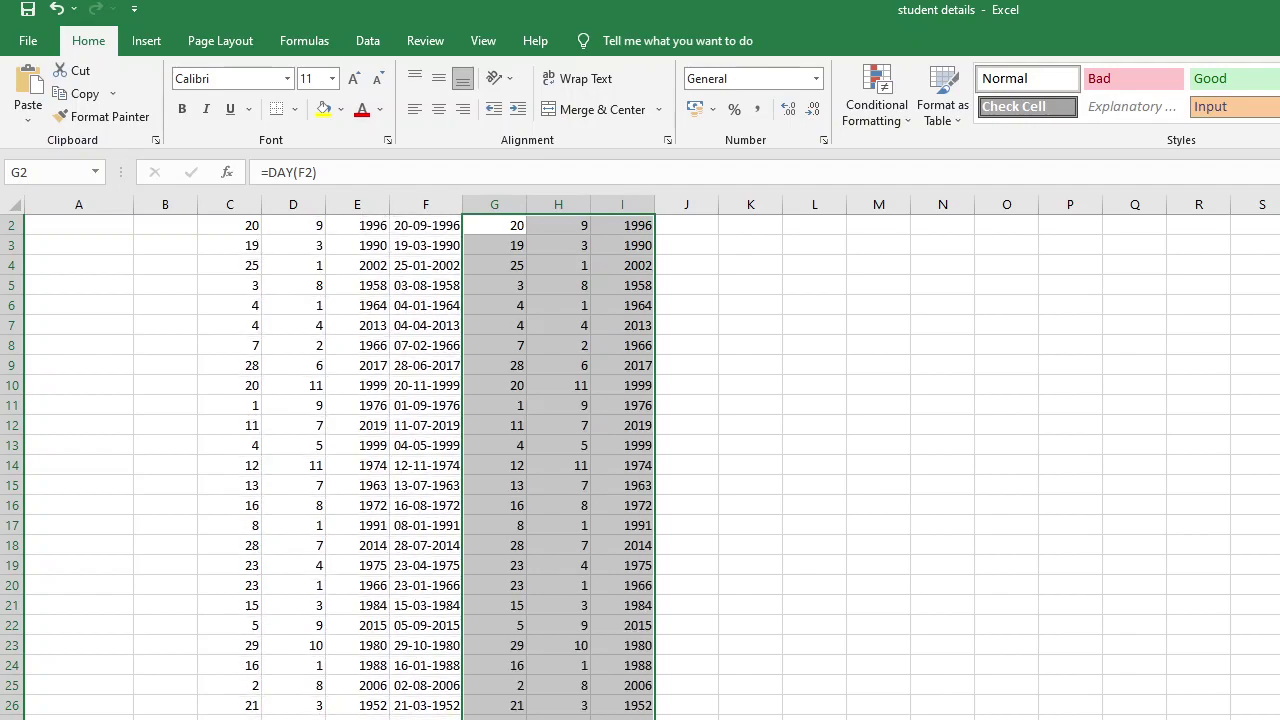
pyautogui.press('Down')
pyautogui.press('Down')
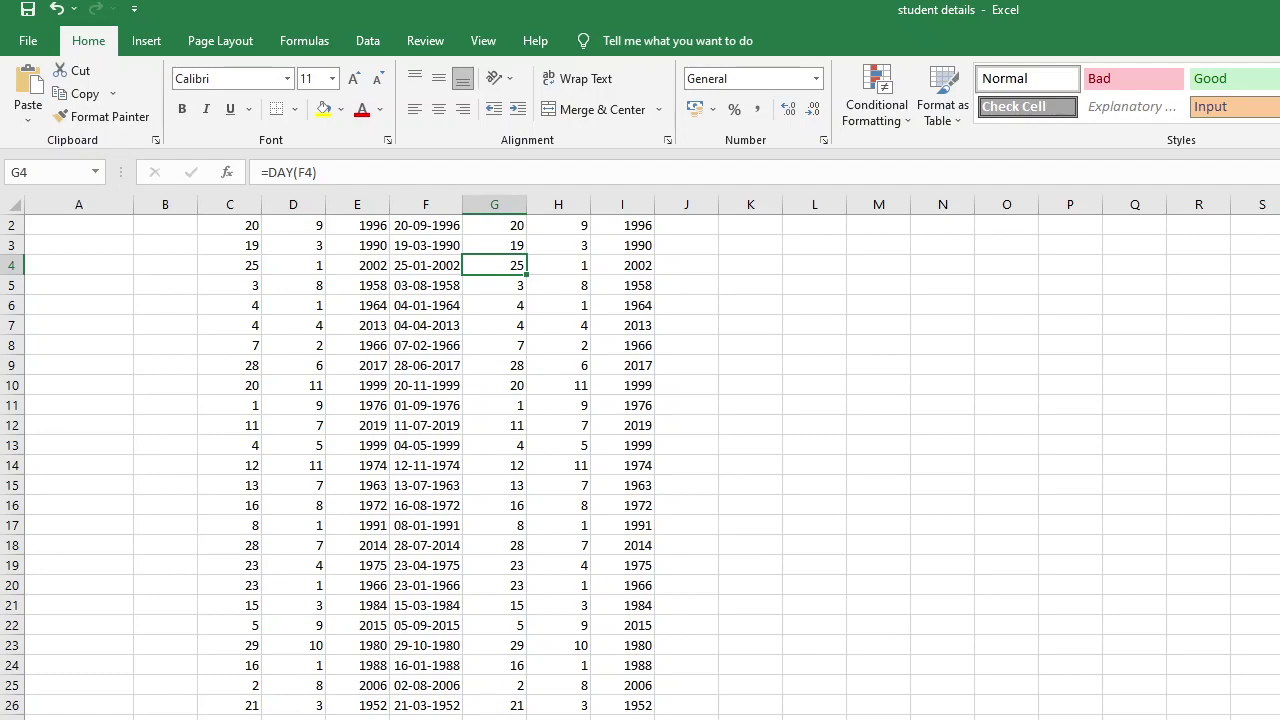
pyautogui.click(426, 265)
pyautogui.click(230, 265)
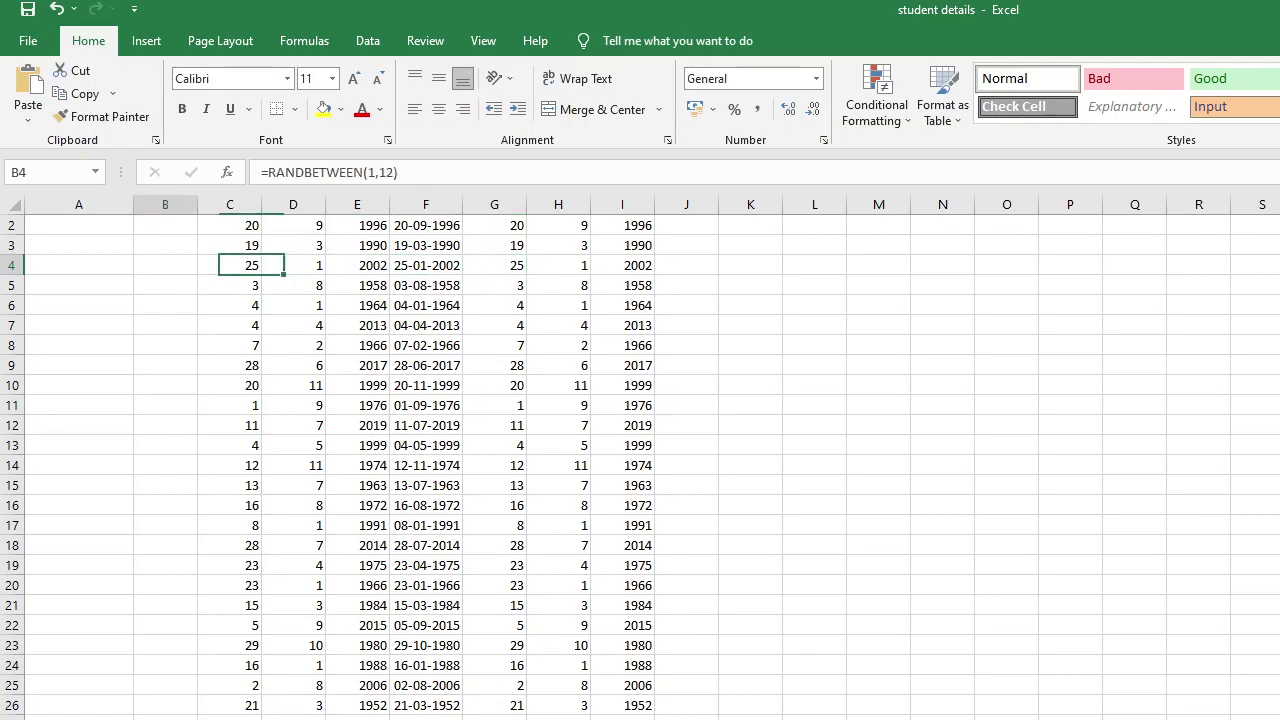
pyautogui.click(78, 265)
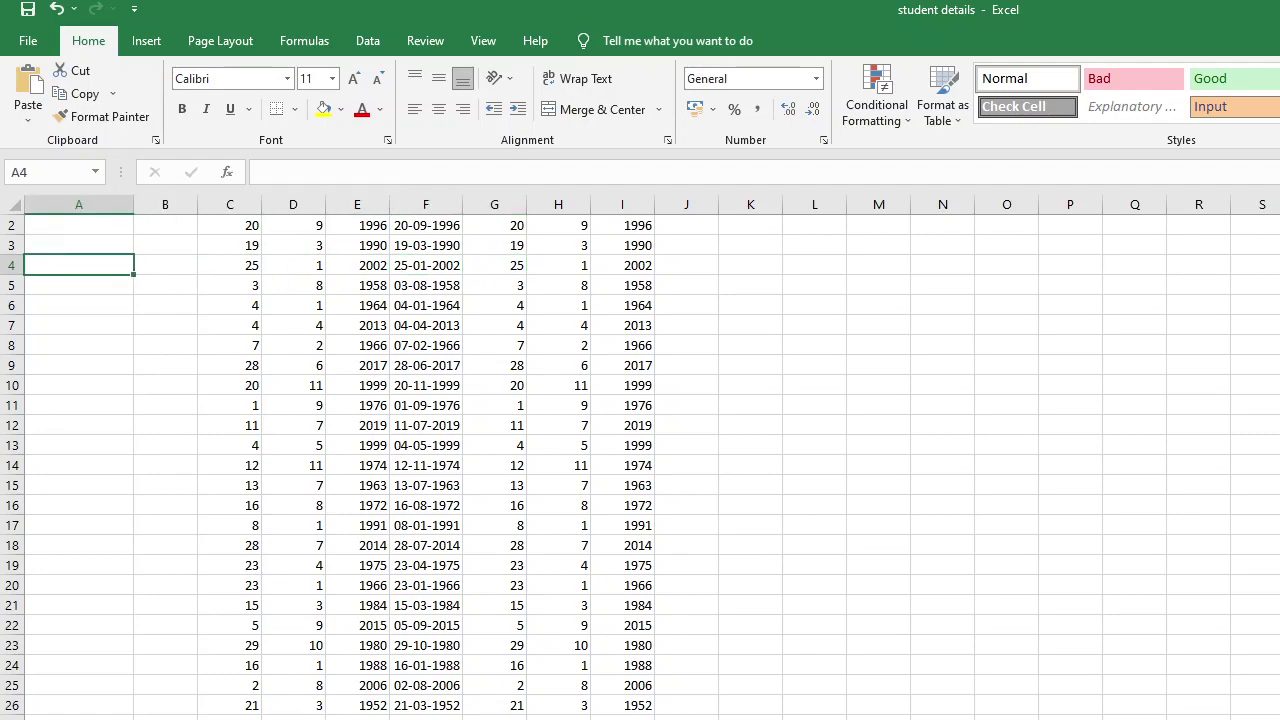
pyautogui.press('Up')
pyautogui.press('Up')
pyautogui.press('Up')
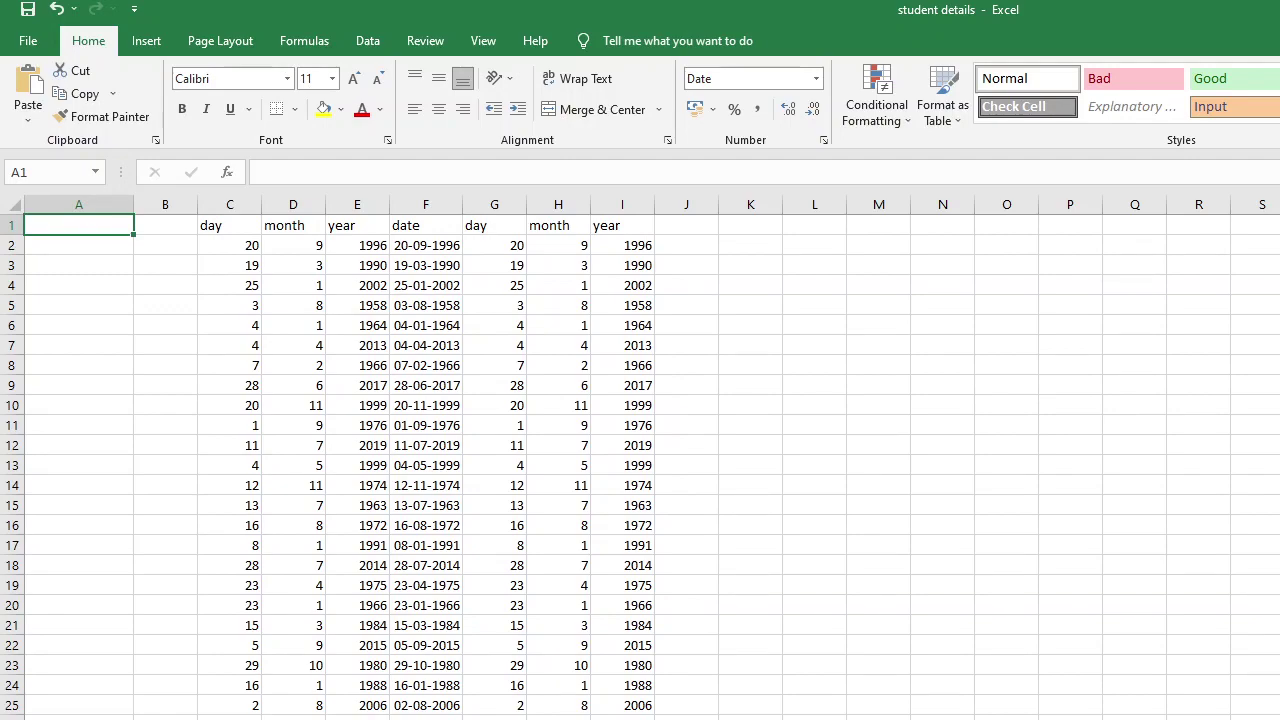
# - Enter the header 'date' in A1 and 'E Date' in B1
pyautogui.write('date')
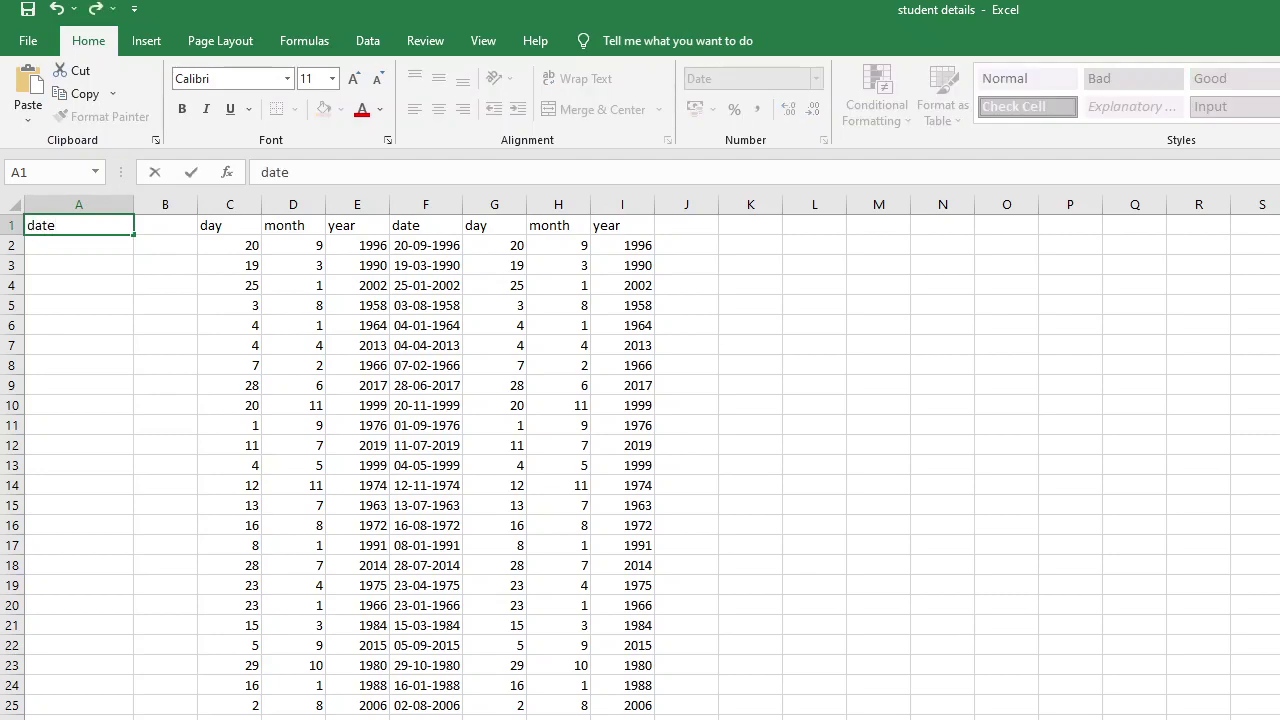
pyautogui.press('Tab')
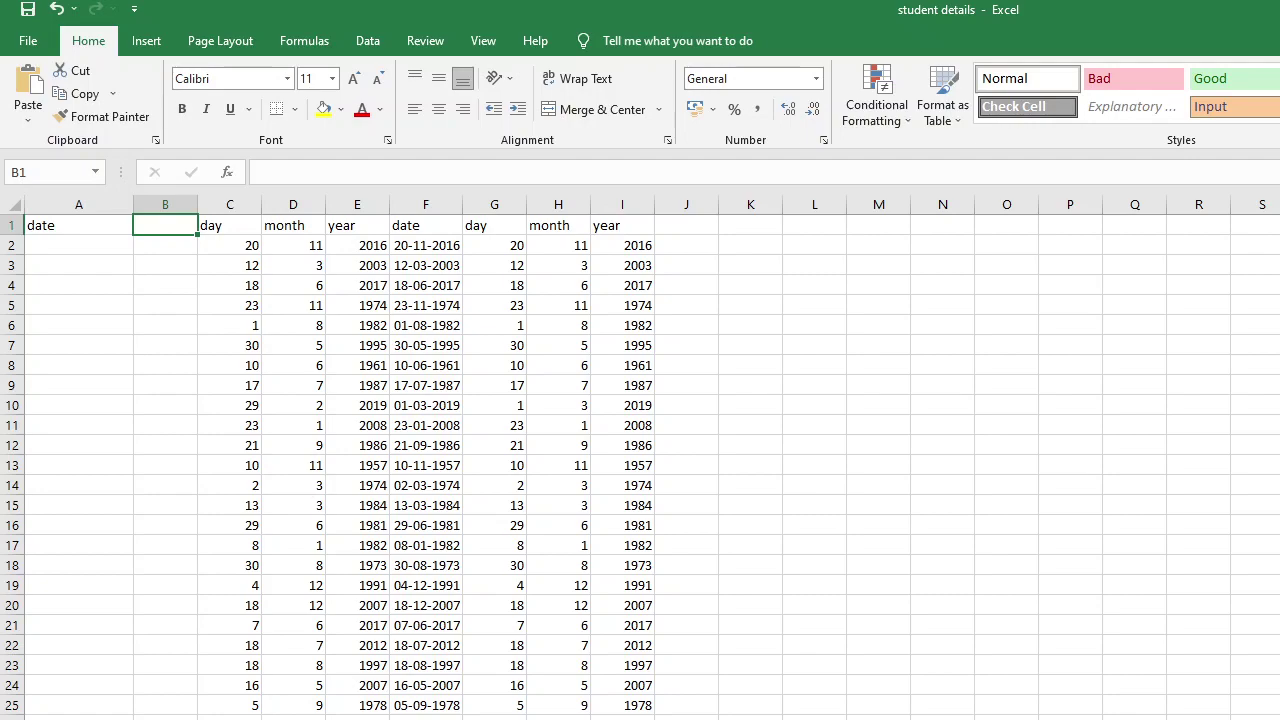
pyautogui.write('E')
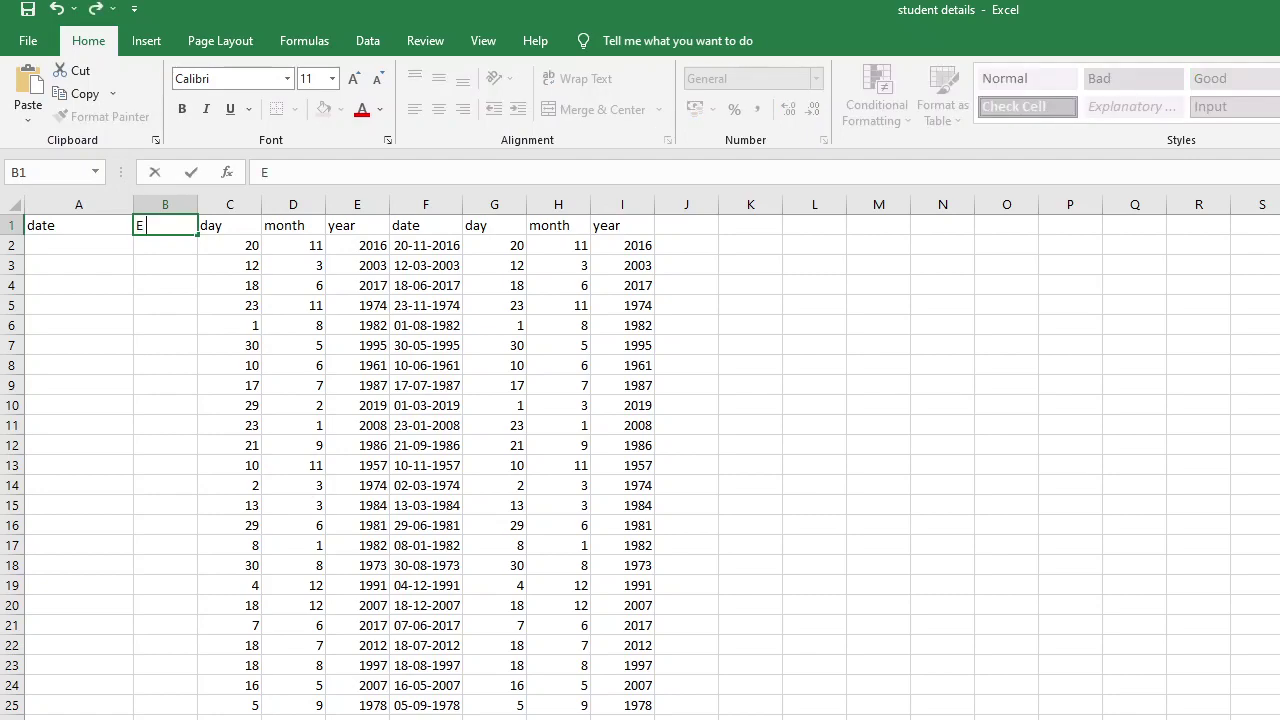
pyautogui.write(' Date')
pyautogui.press('Return')
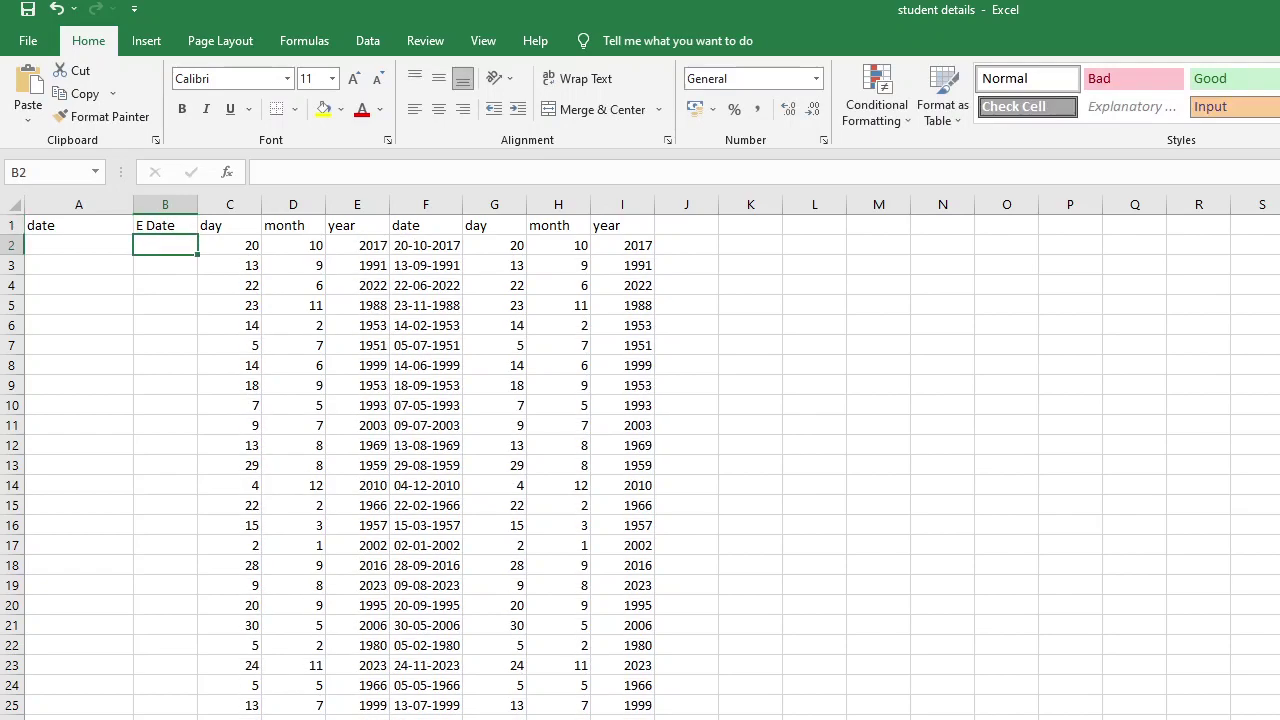
pyautogui.press('Up')
pyautogui.click(78, 225)
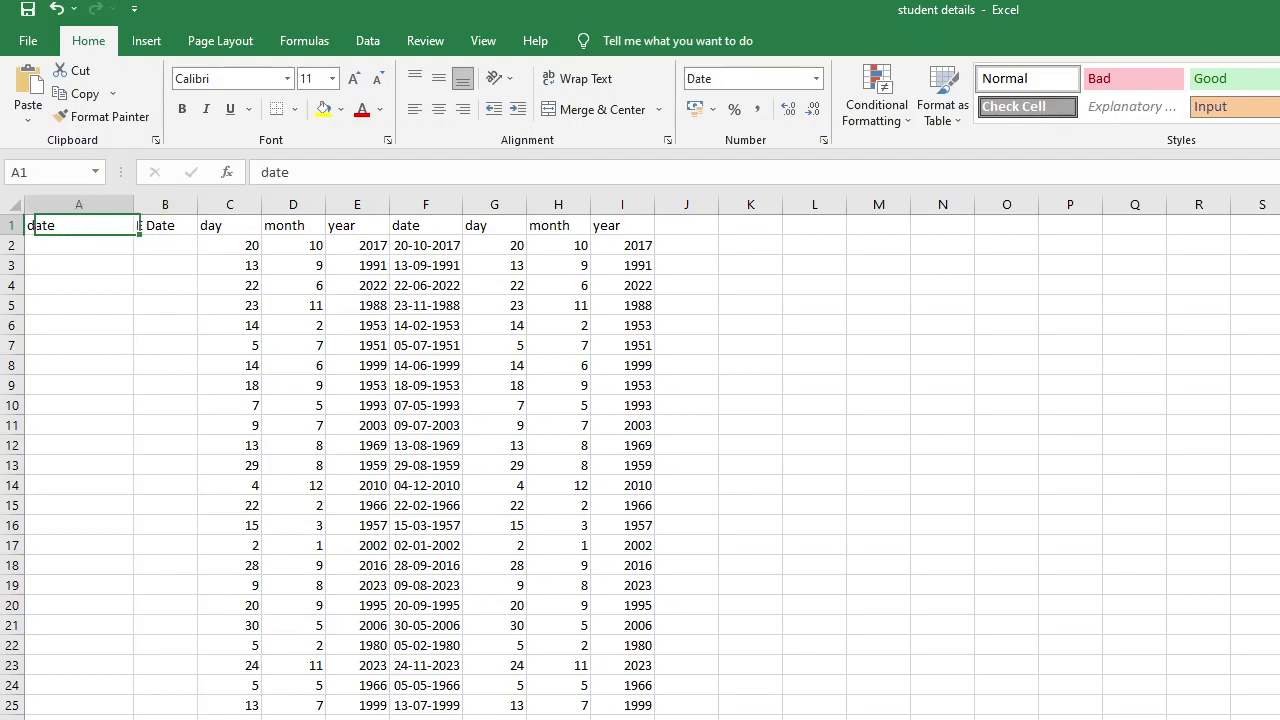
pyautogui.press('Down')
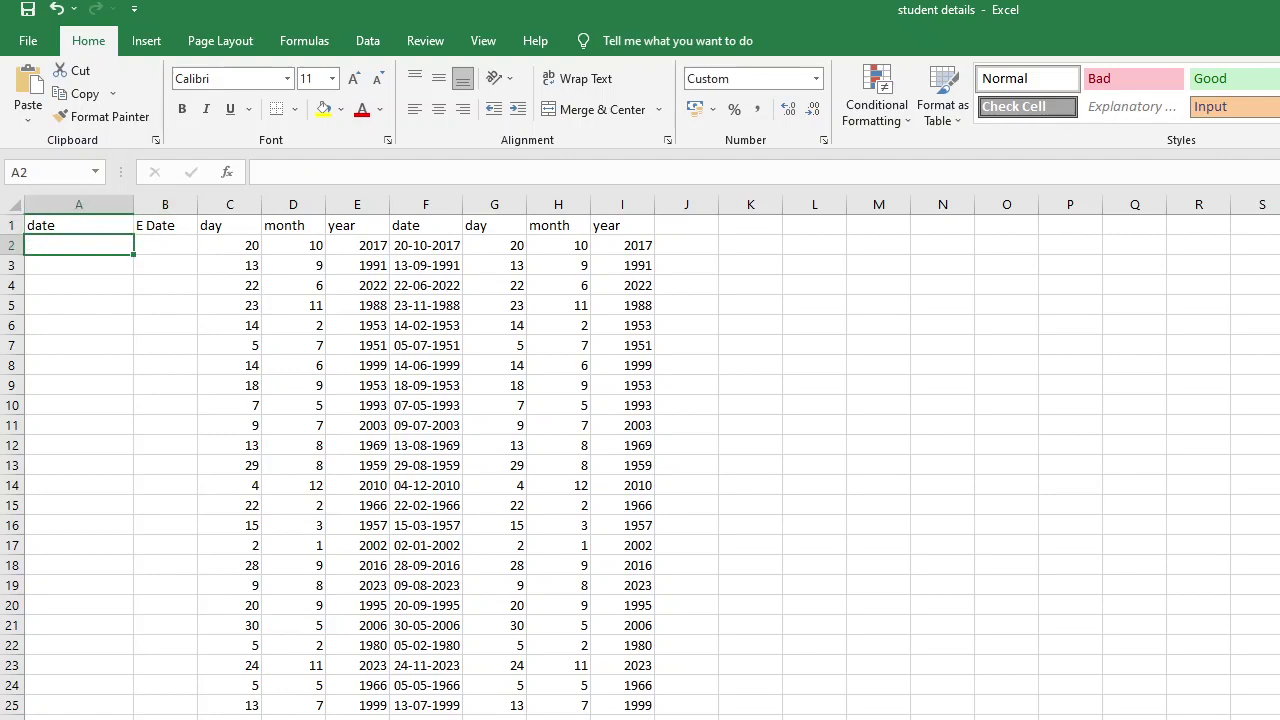
pyautogui.write('=')
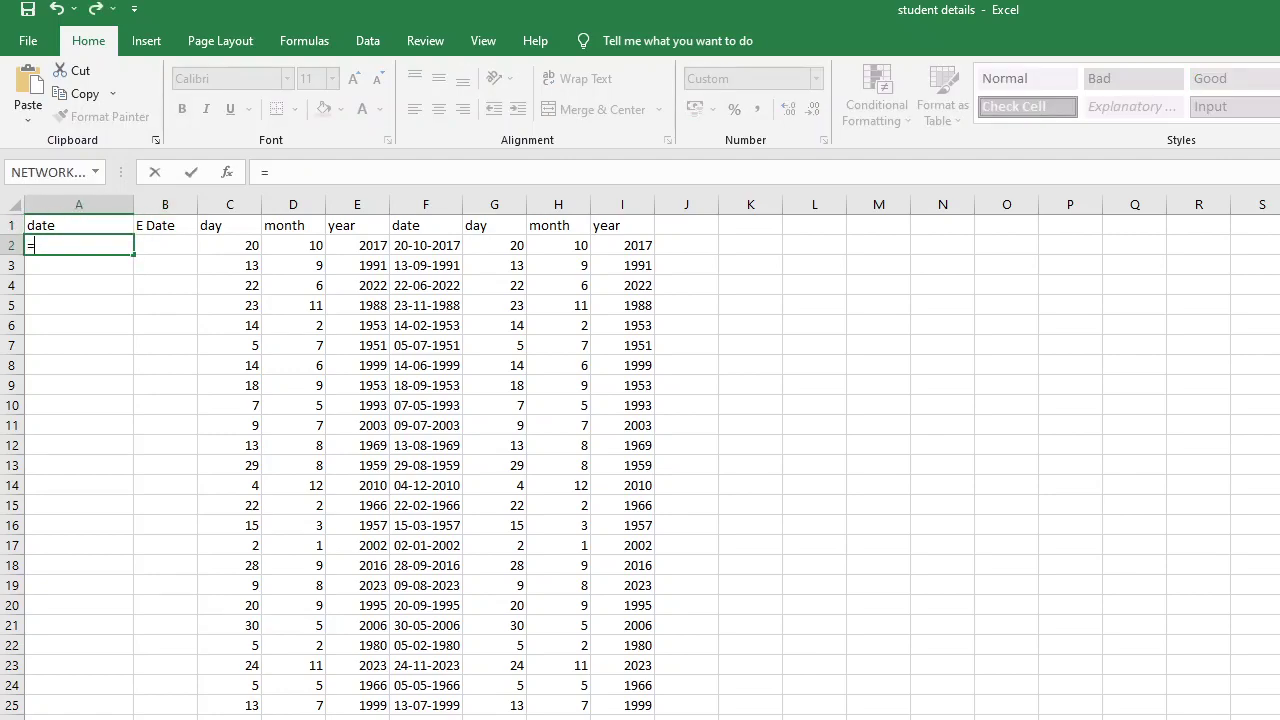
pyautogui.write('today90')
pyautogui.press('BackSpace')
pyautogui.press('BackSpace')
pyautogui.write('()')
pyautogui.press('Return')
pyautogui.click(79, 245)
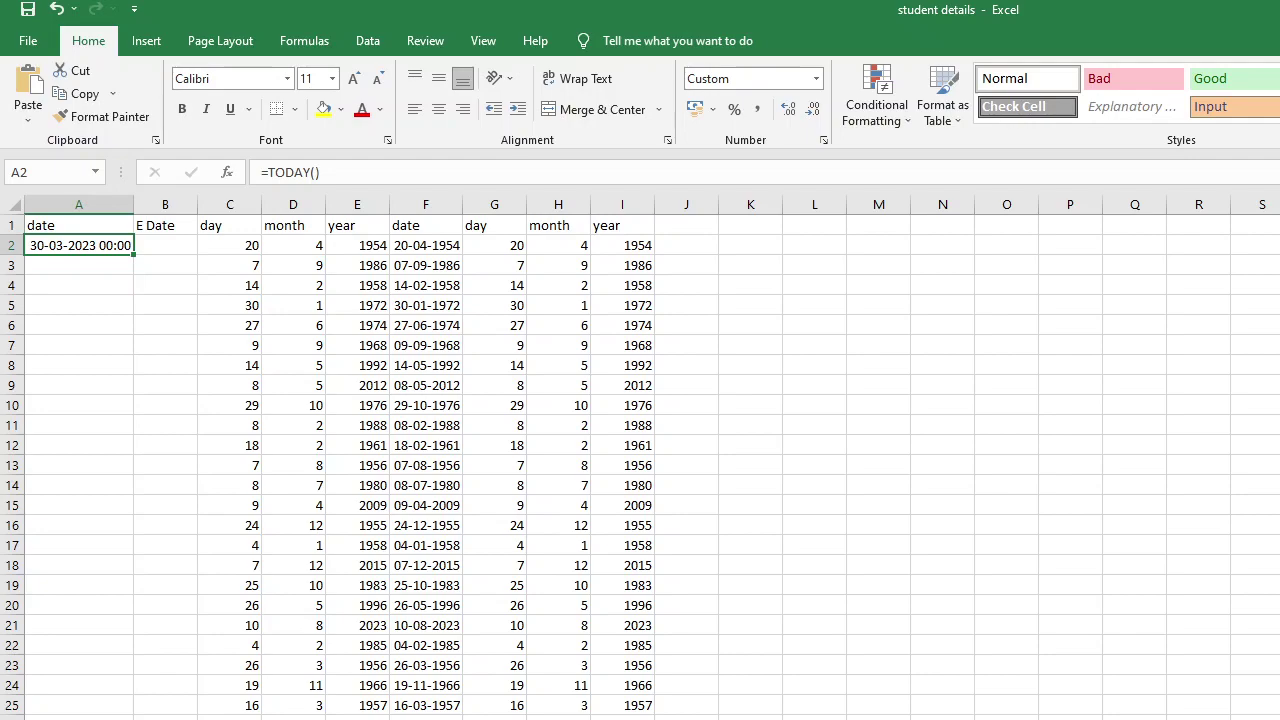
pyautogui.press('BackSpace')
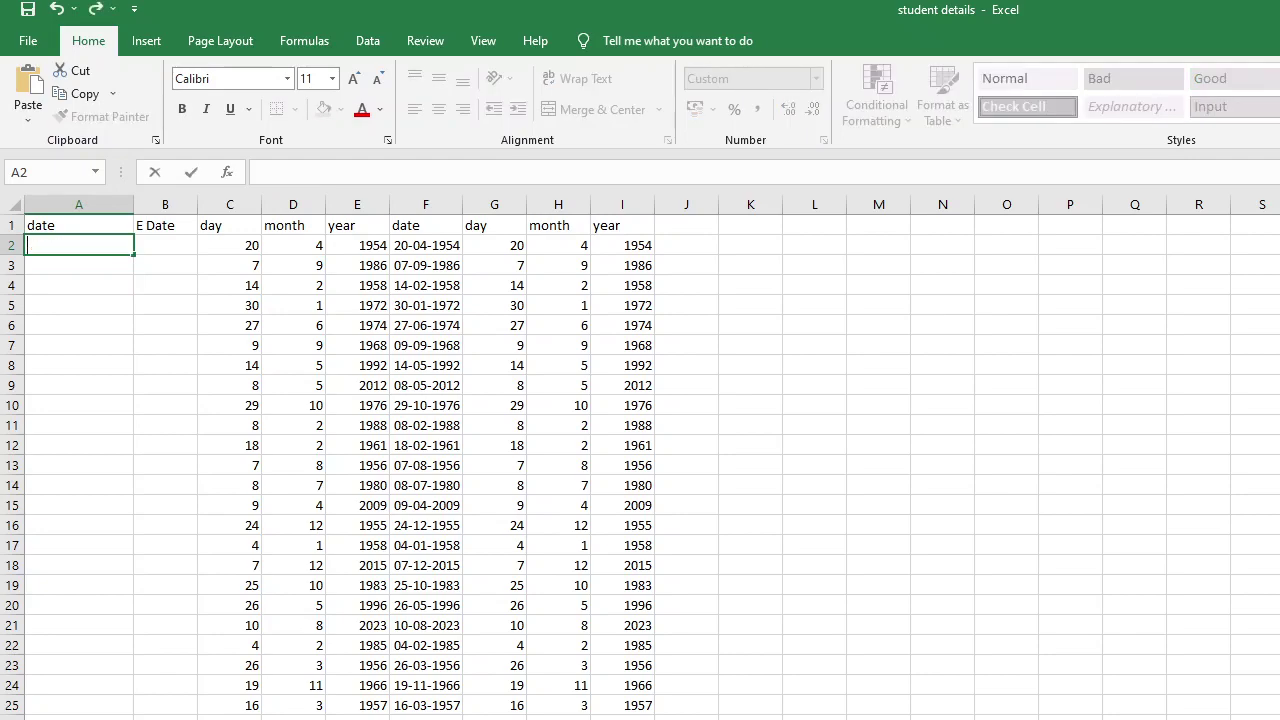
pyautogui.write('=')
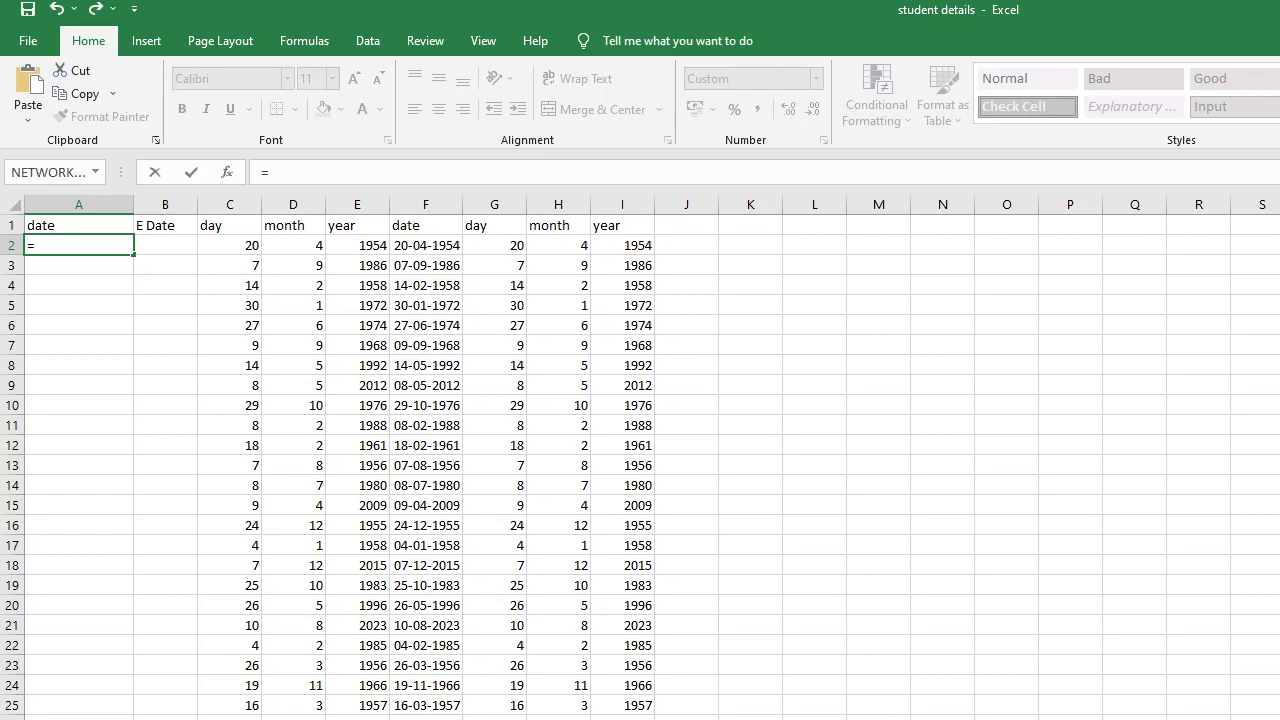
pyautogui.write('today()')
pyautogui.press('Return')
pyautogui.click(79, 245)
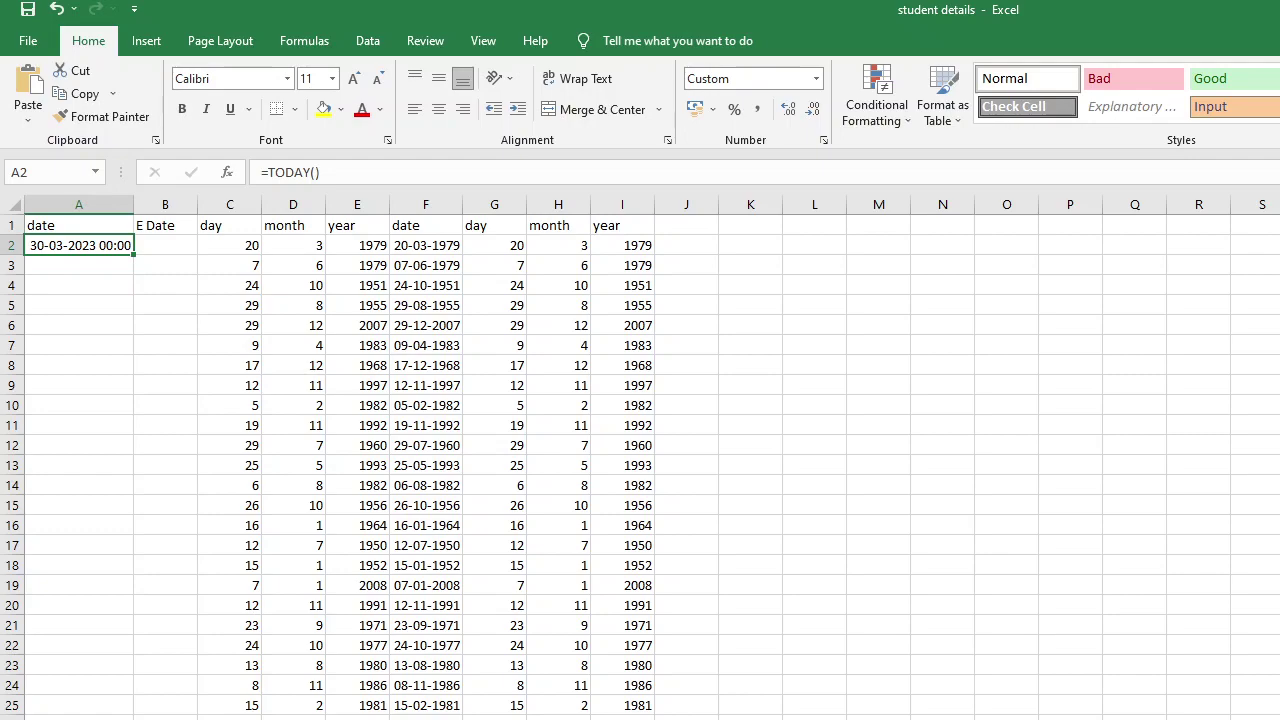
# - Apply the Date number format to A2 so it shows 30-03-2023
pyautogui.press('alt')
pyautogui.press('h')
pyautogui.press('n')
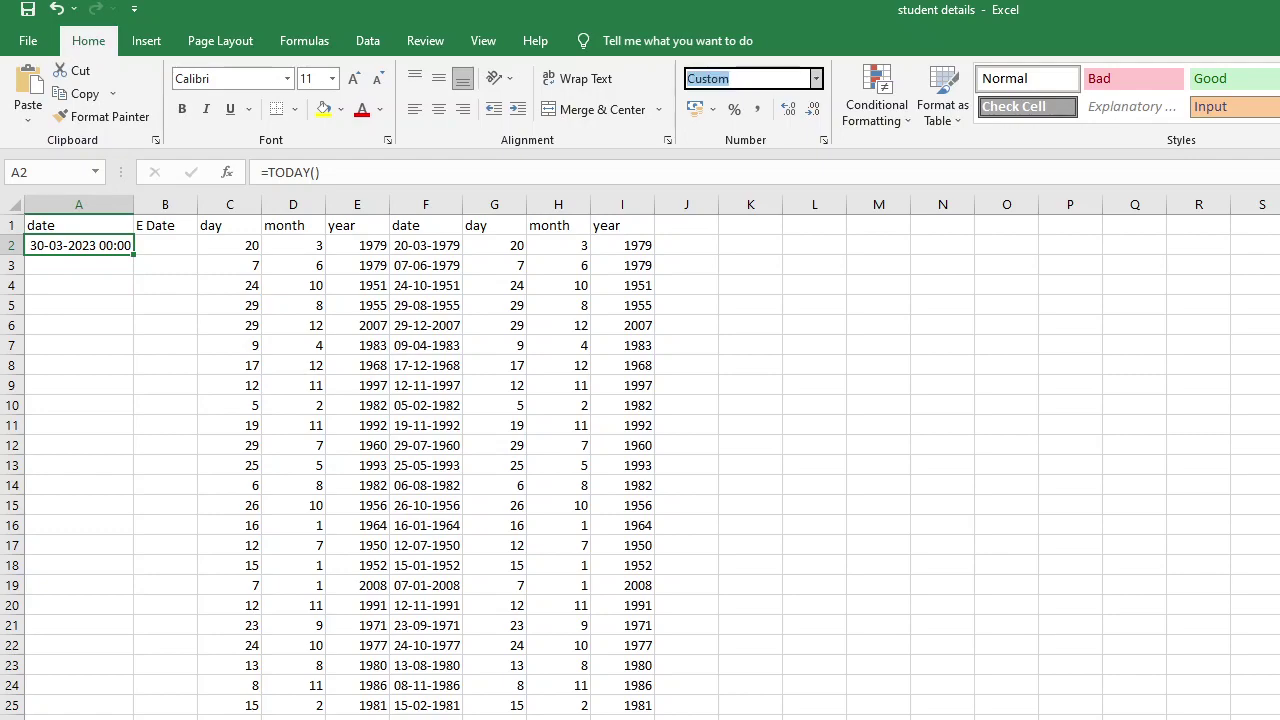
pyautogui.press('Down')
pyautogui.press('Down')
pyautogui.press('Down')
pyautogui.press('Down')
pyautogui.press('Down')
pyautogui.press('Return')
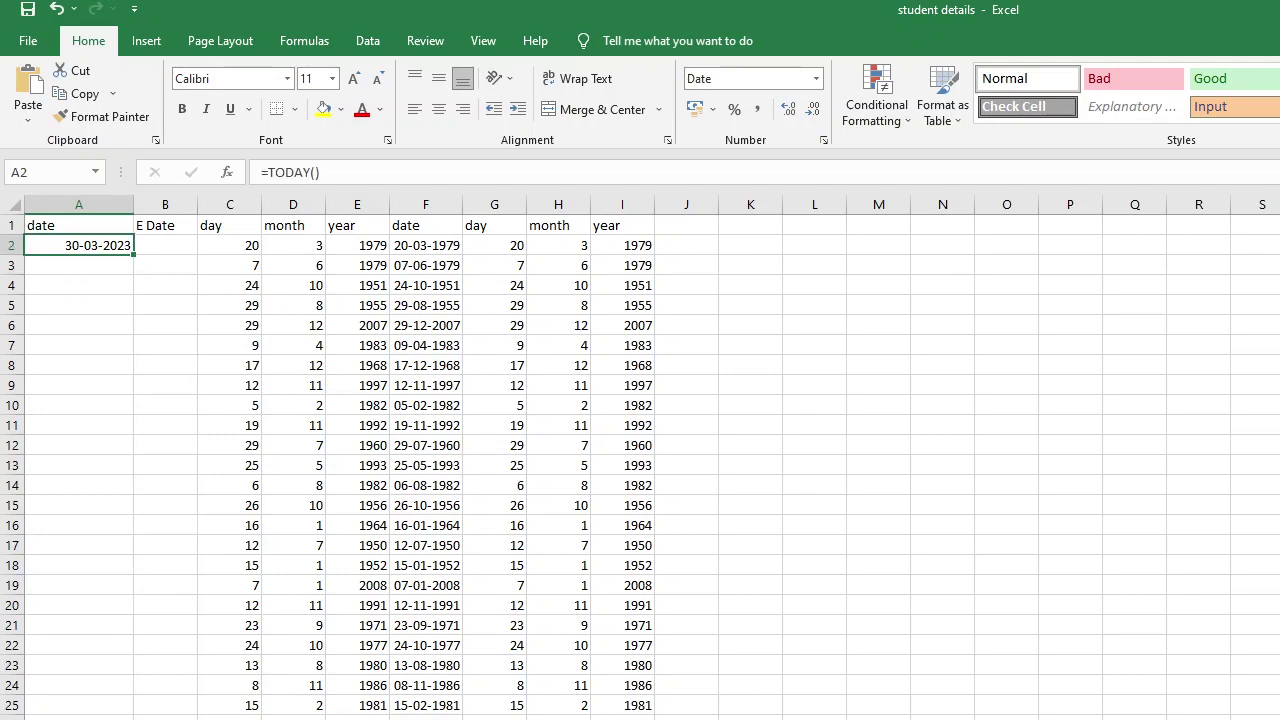
pyautogui.click(165, 245)
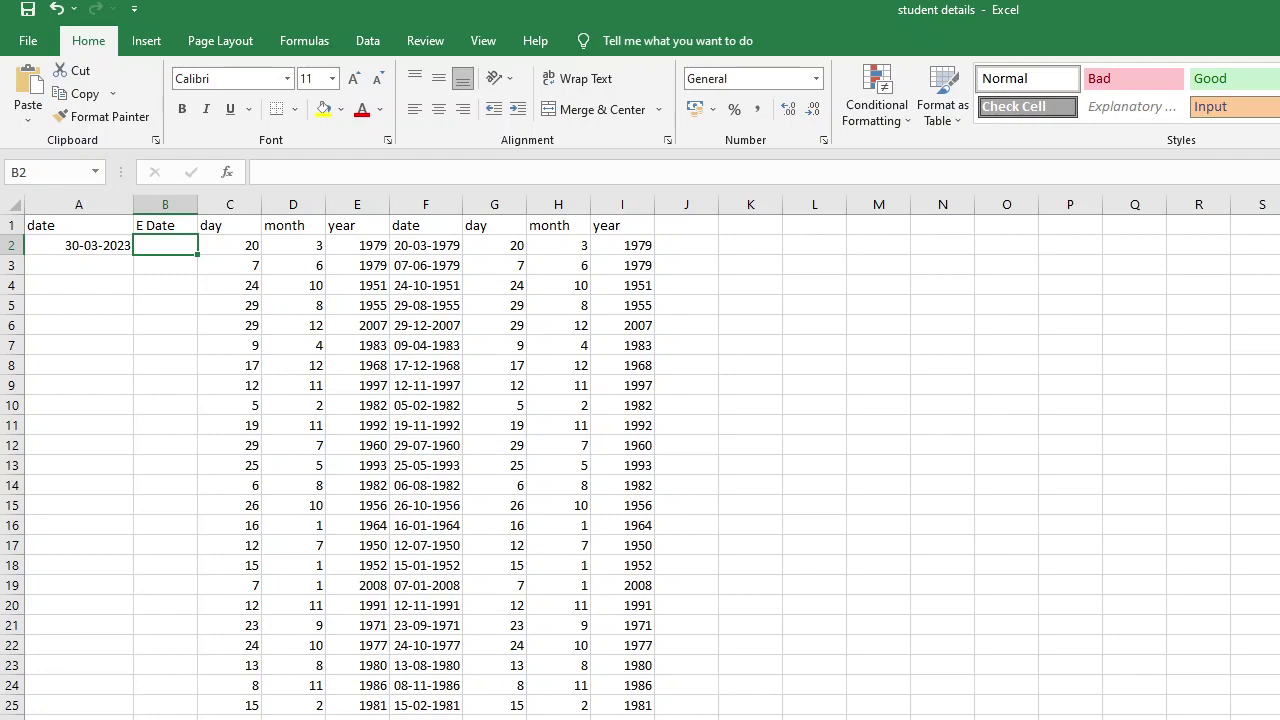
# - Enter =EDATE(A2,13) in B2, returning the serial number 45412
pyautogui.click(165, 225)
pyautogui.click(165, 245)
pyautogui.write('=')
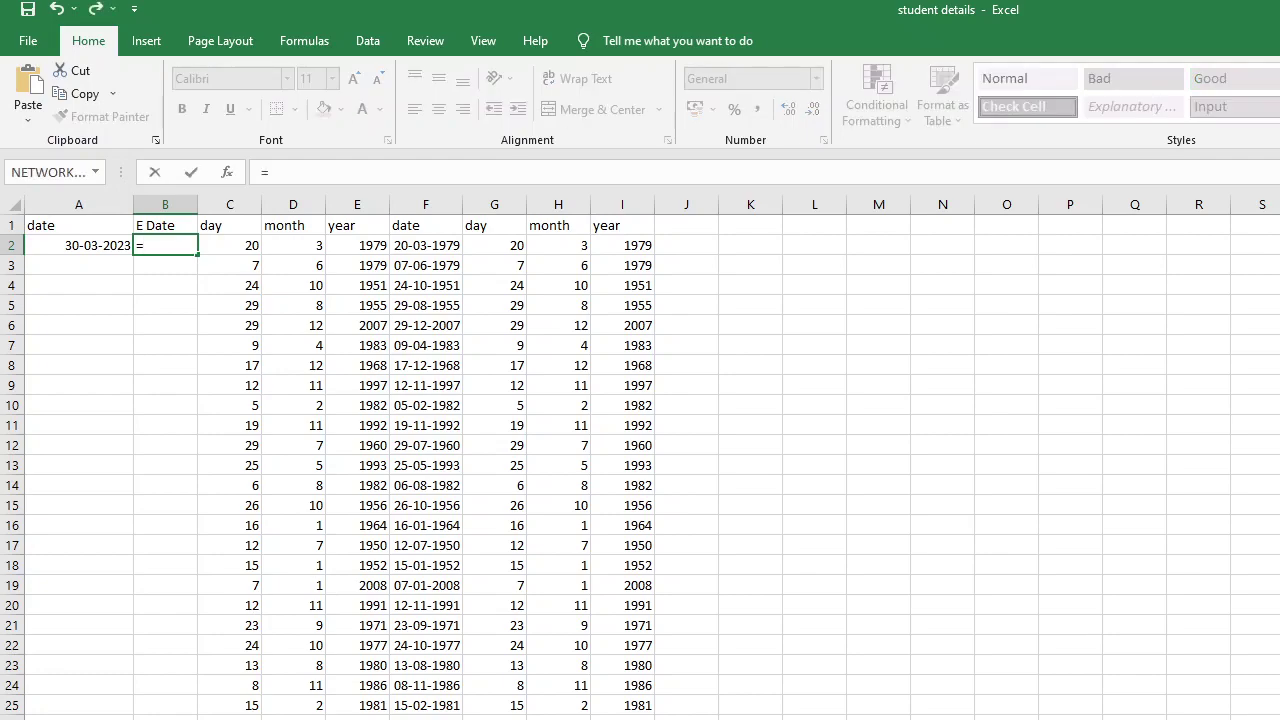
pyautogui.write('edate(a2')
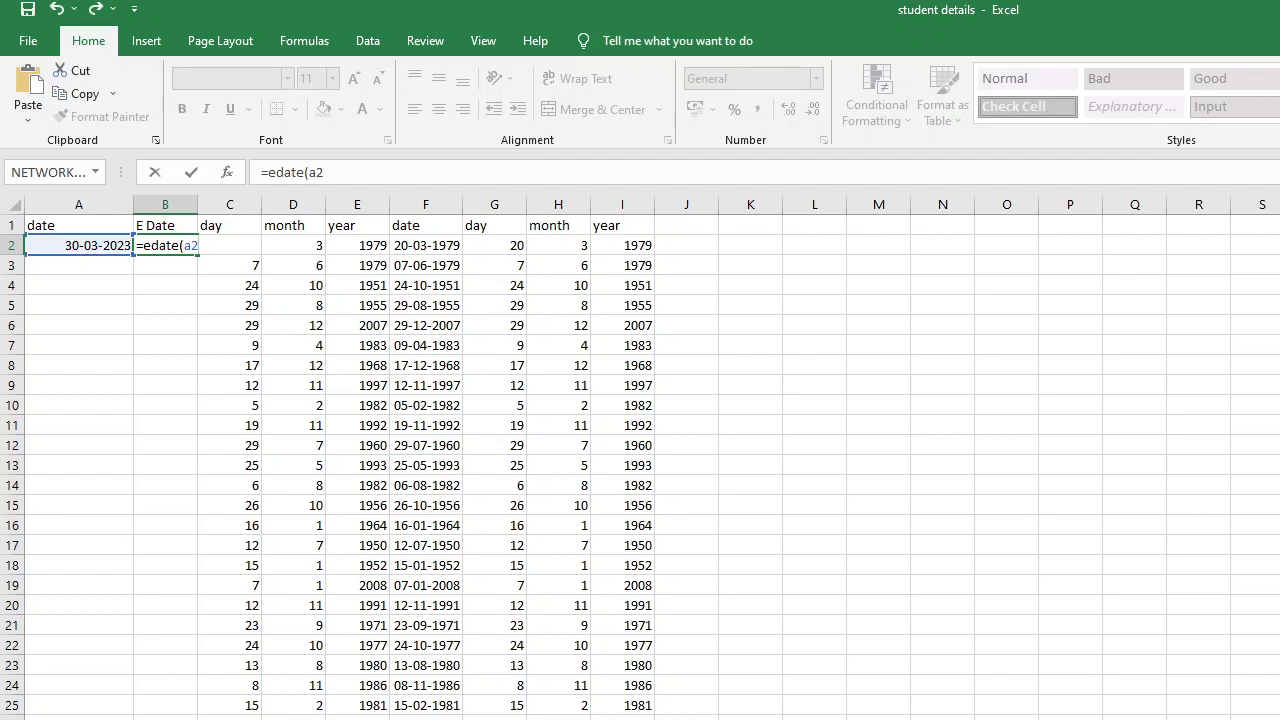
pyautogui.write(',12')
pyautogui.press('BackSpace')
pyautogui.write('3)')
pyautogui.press('Return')
pyautogui.click(165, 245)
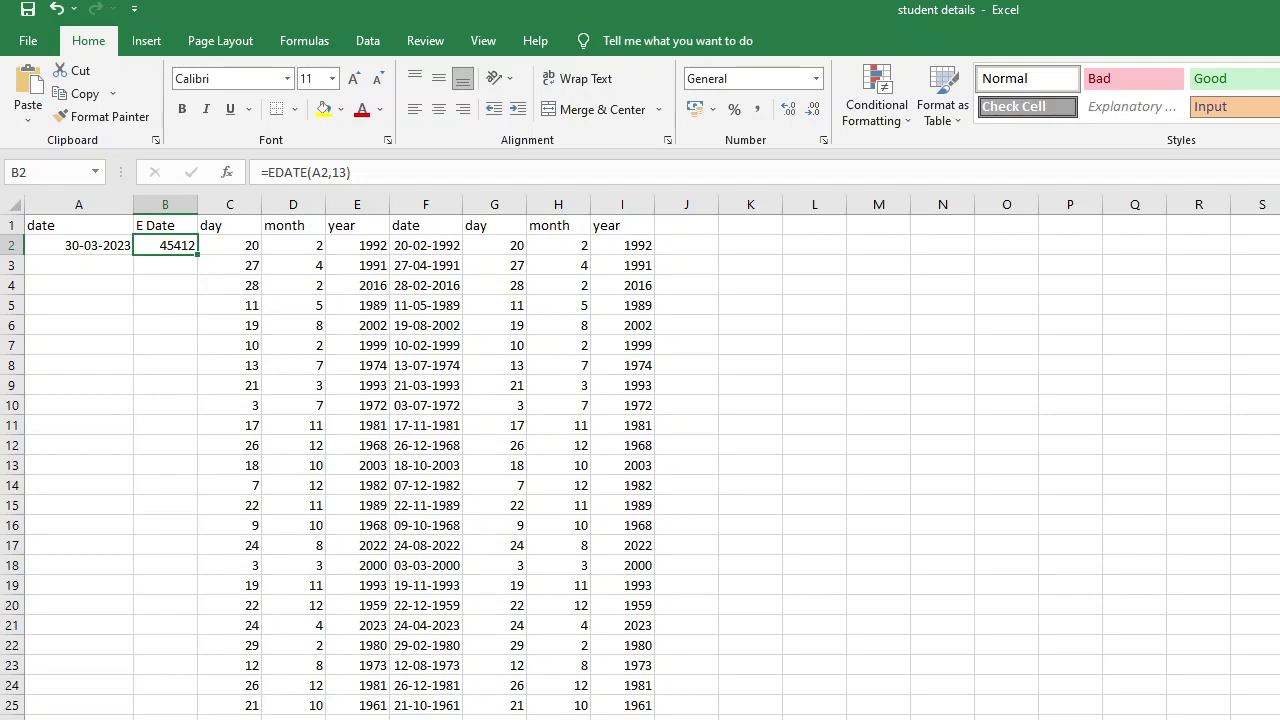
# - Apply the Short Date number format to B2 so it shows 30-04-2024
pyautogui.press('alt')
pyautogui.press('h')
pyautogui.press('n')
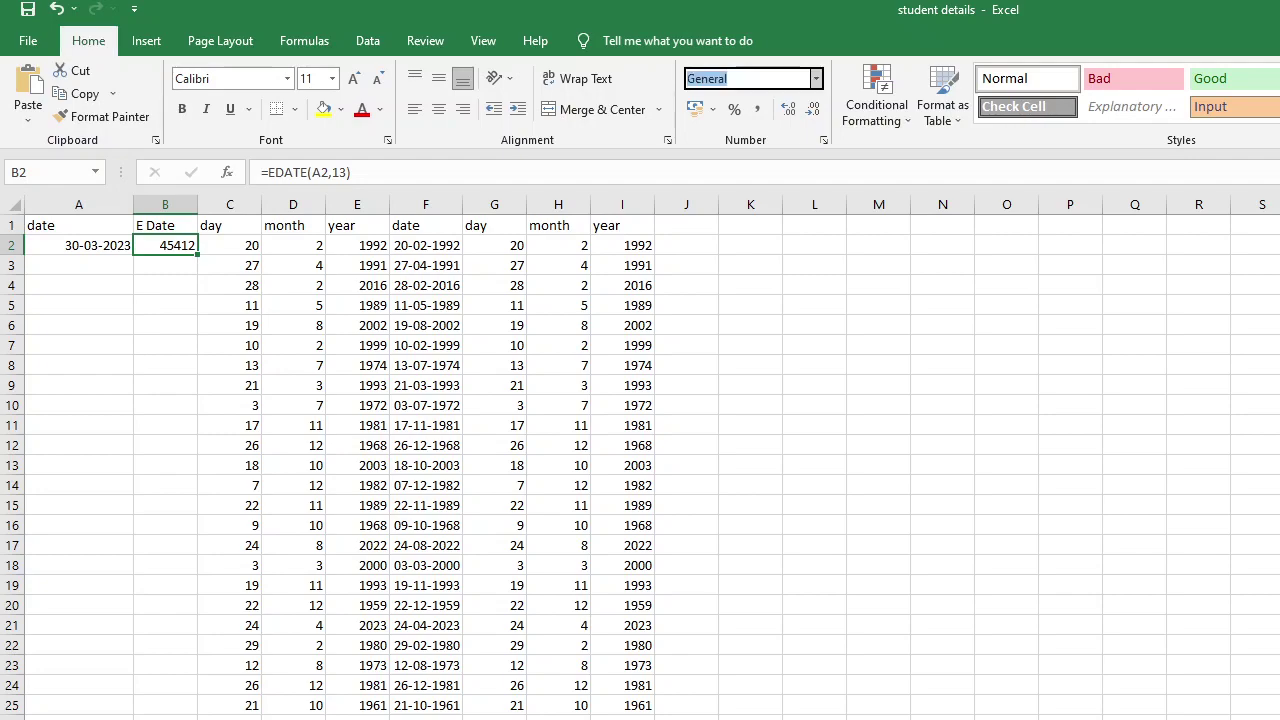
pyautogui.press('BackSpace')
pyautogui.write('Short Date')
pyautogui.press('Return')
pyautogui.press('Return')
pyautogui.click(170, 245)
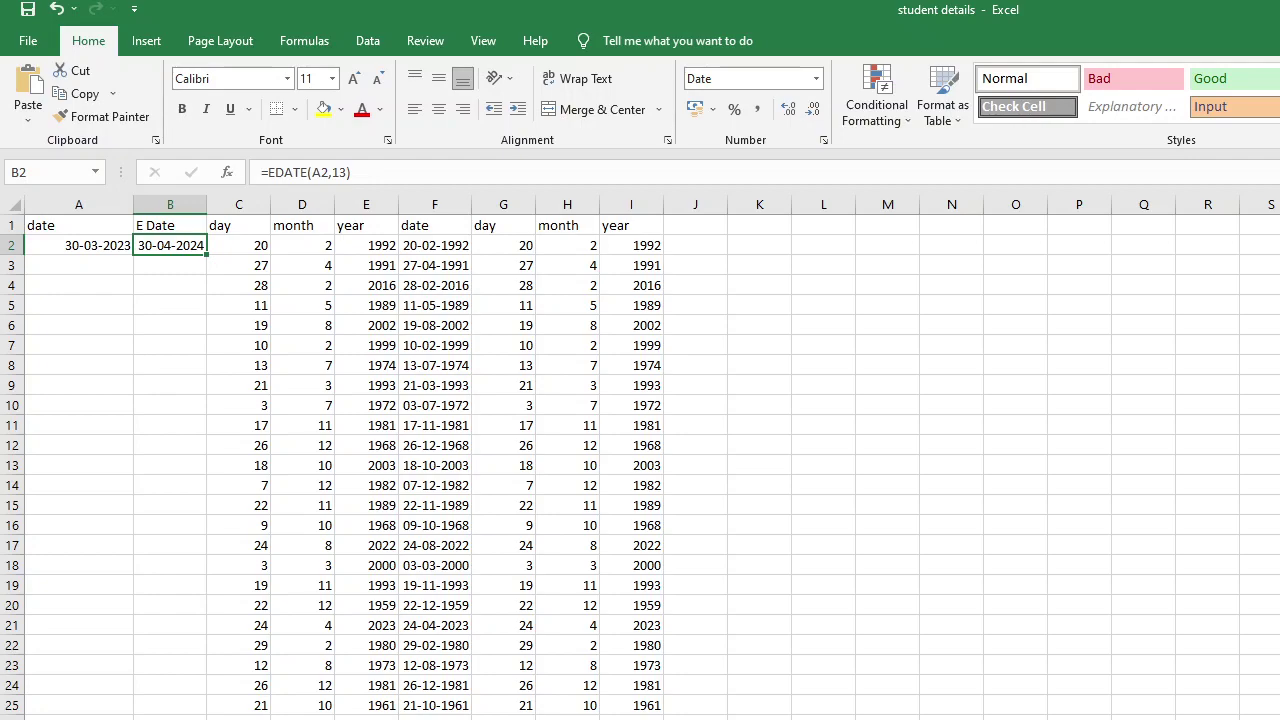
pyautogui.click(170, 265)
pyautogui.click(170, 245)
pyautogui.press('F2')
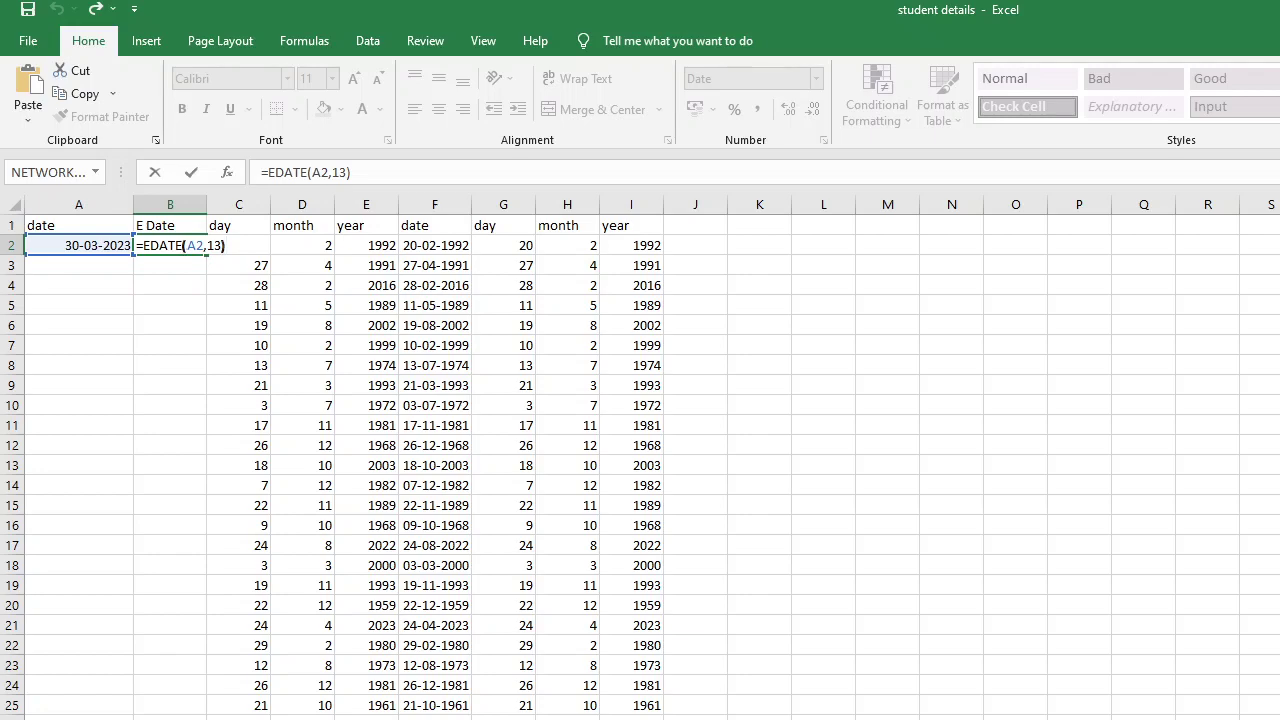
pyautogui.click(212, 245)
pyautogui.press('Return')
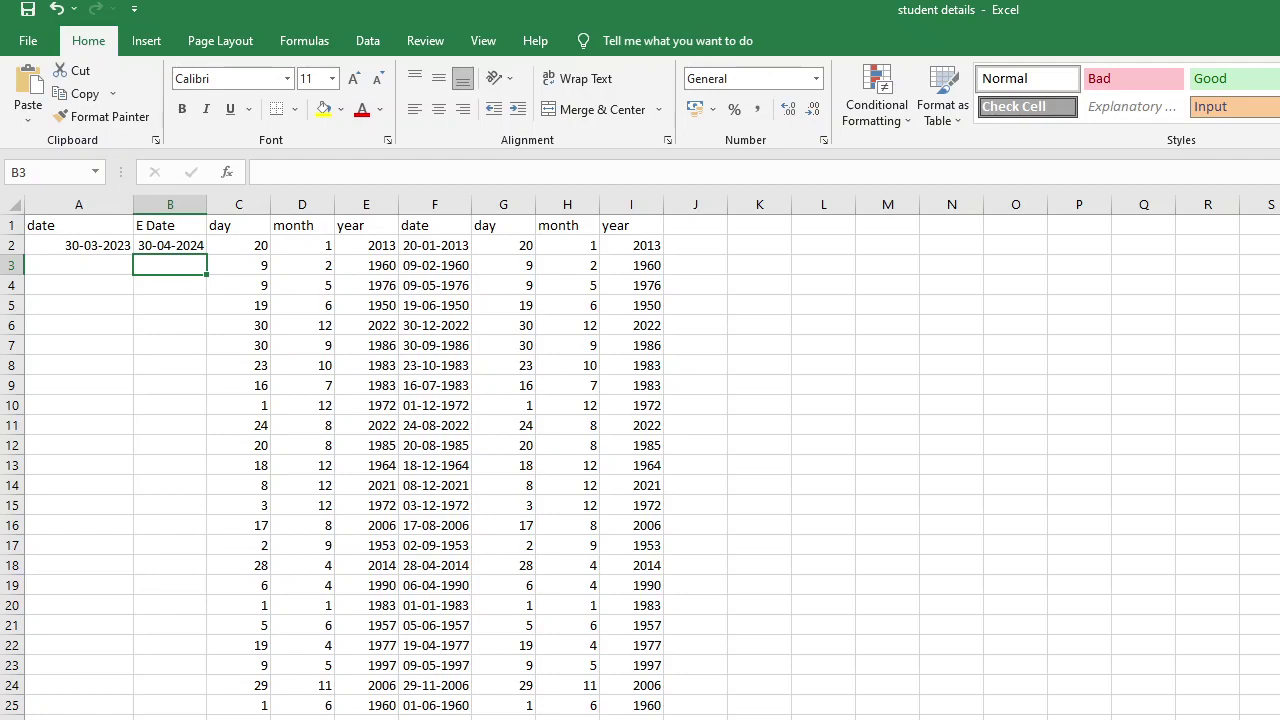
pyautogui.click(78, 265)
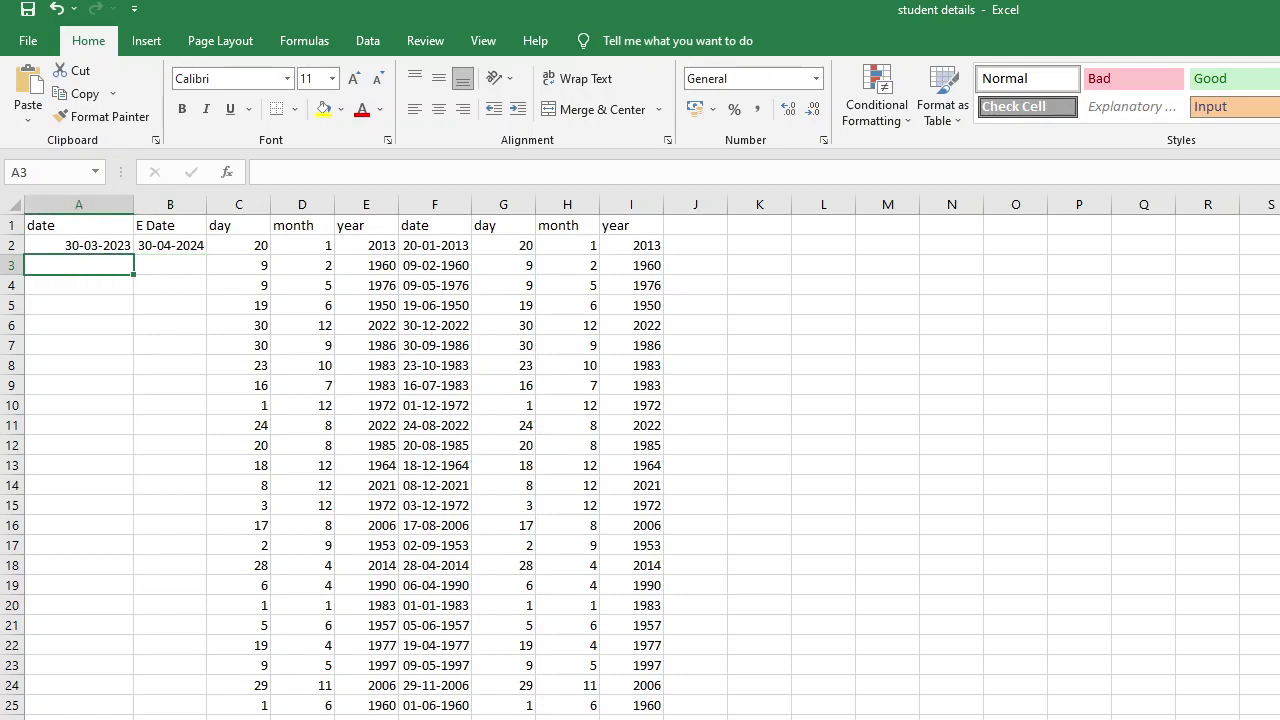
pyautogui.click(78, 245)
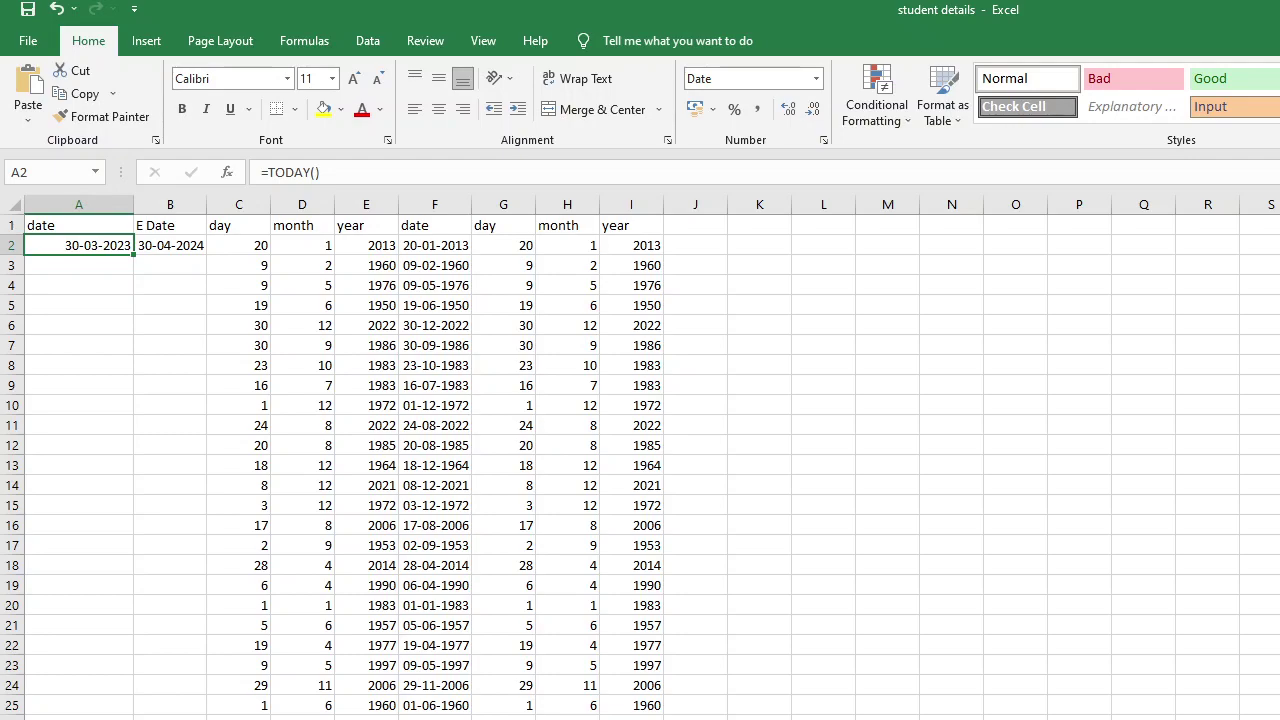
# - Insert an entire blank column at C so the day data moves one column right
pyautogui.click(170, 245)
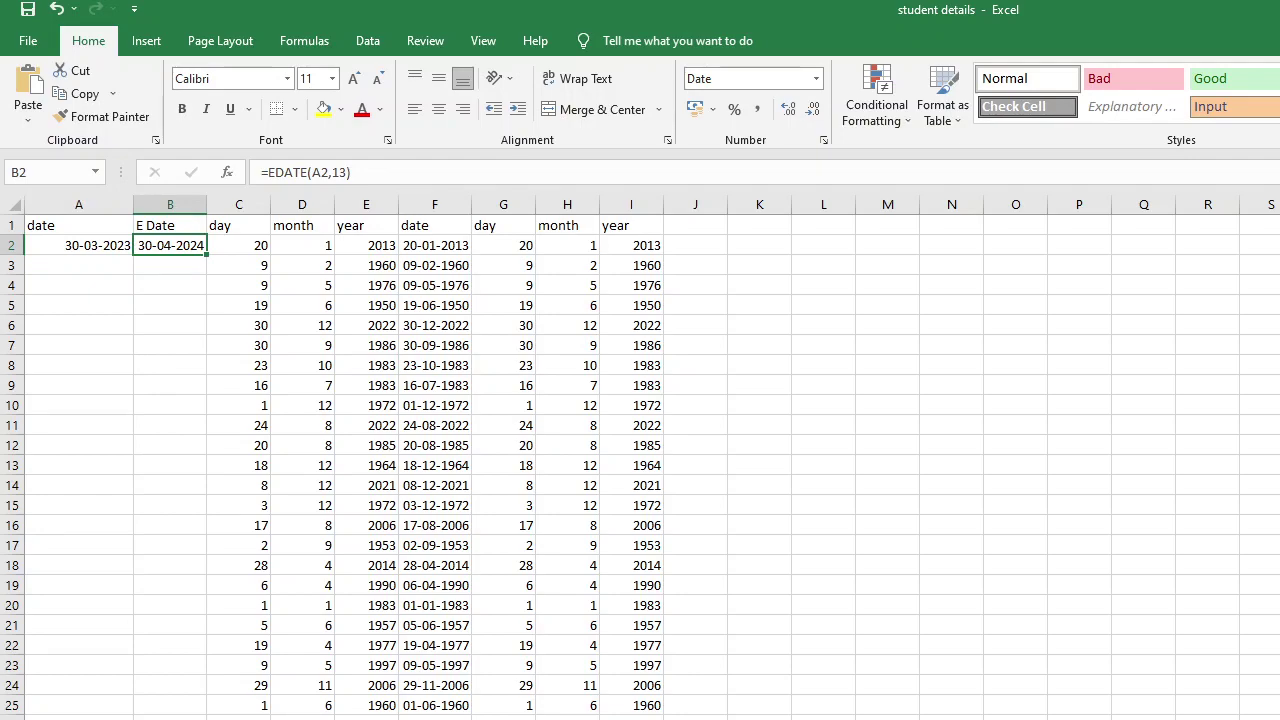
pyautogui.click(238, 245)
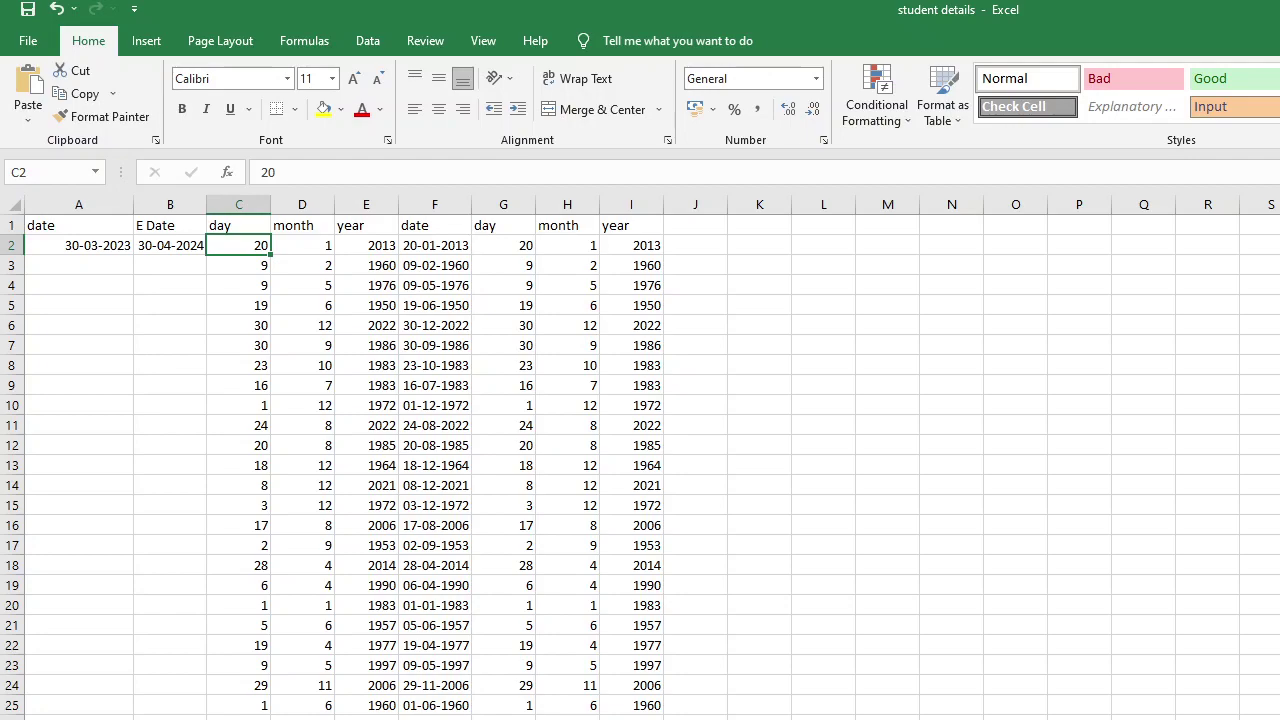
pyautogui.hotkey('ctrl', '1')
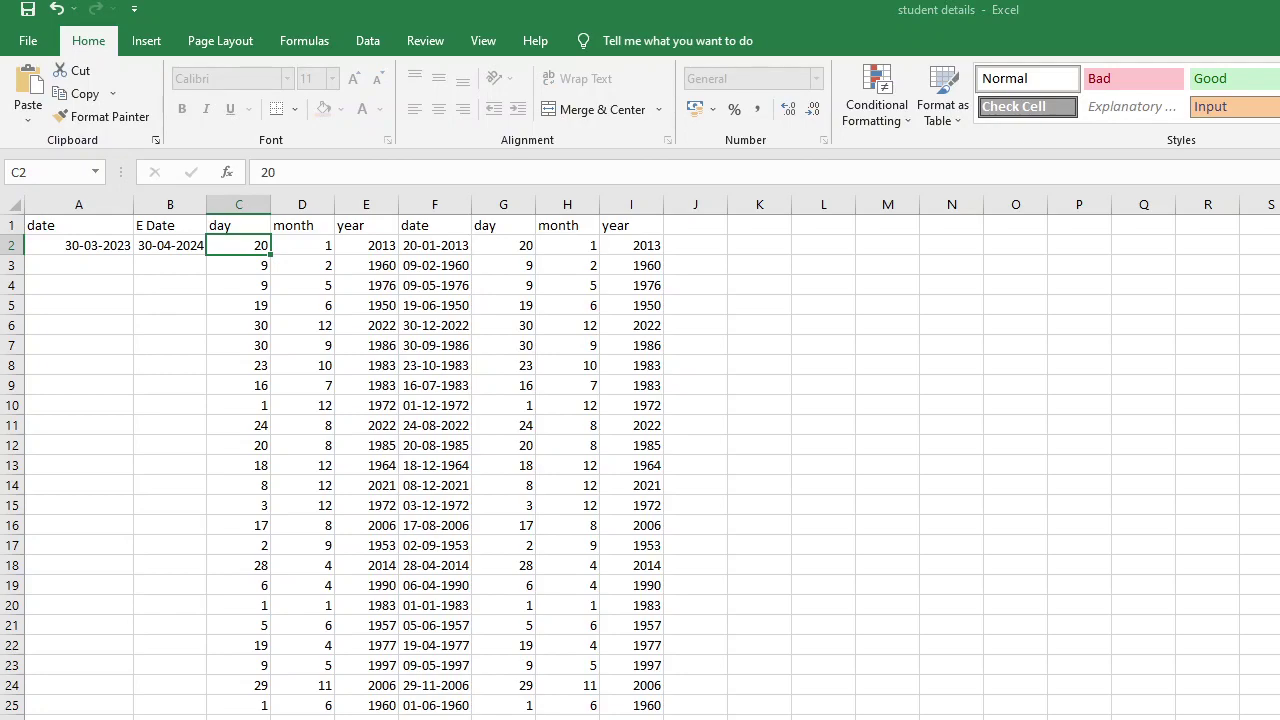
pyautogui.press('c')
pyautogui.press('Return')
# - Enter the heading 'EOmonths' in cell C1 of the new column
pyautogui.press('Left')
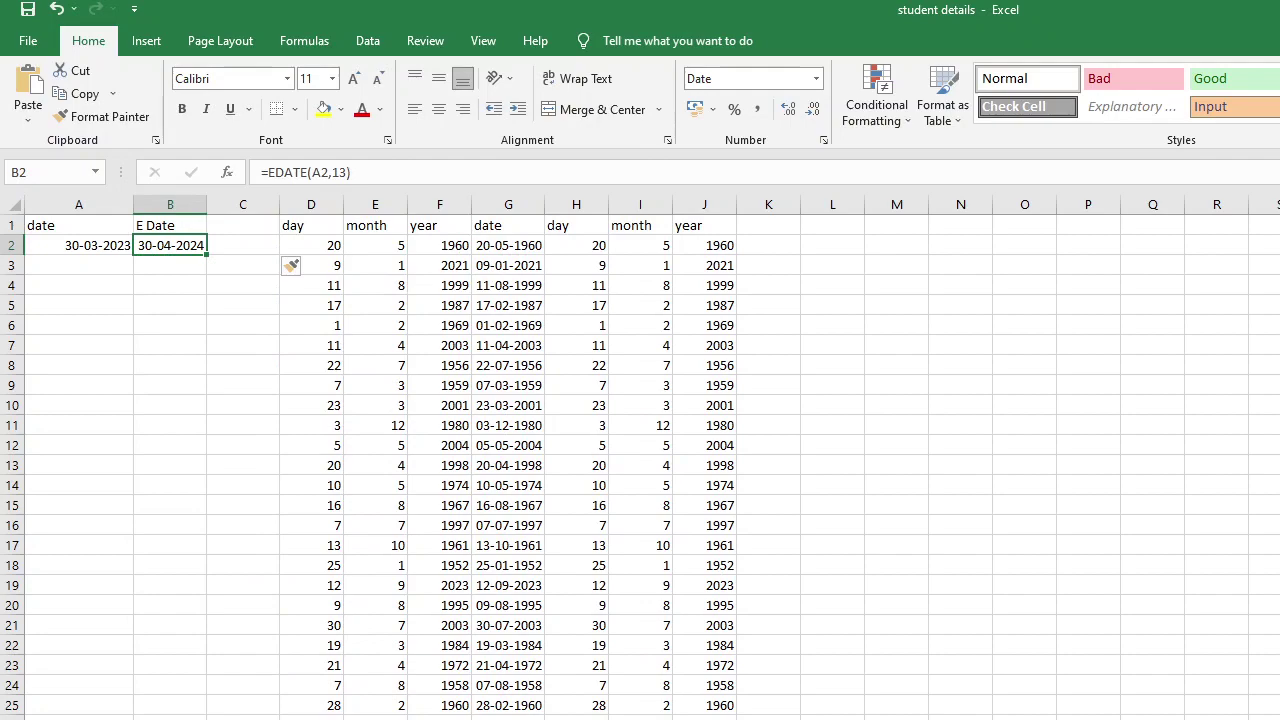
pyautogui.click(242, 245)
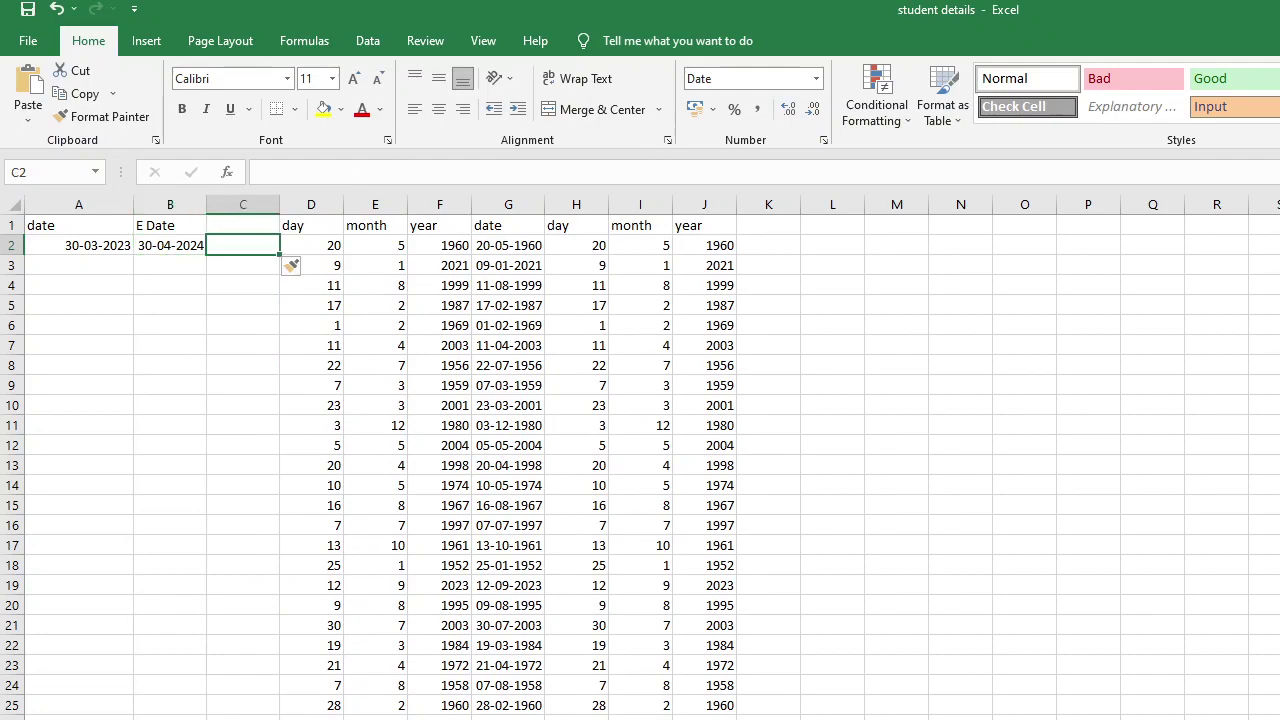
pyautogui.click(242, 225)
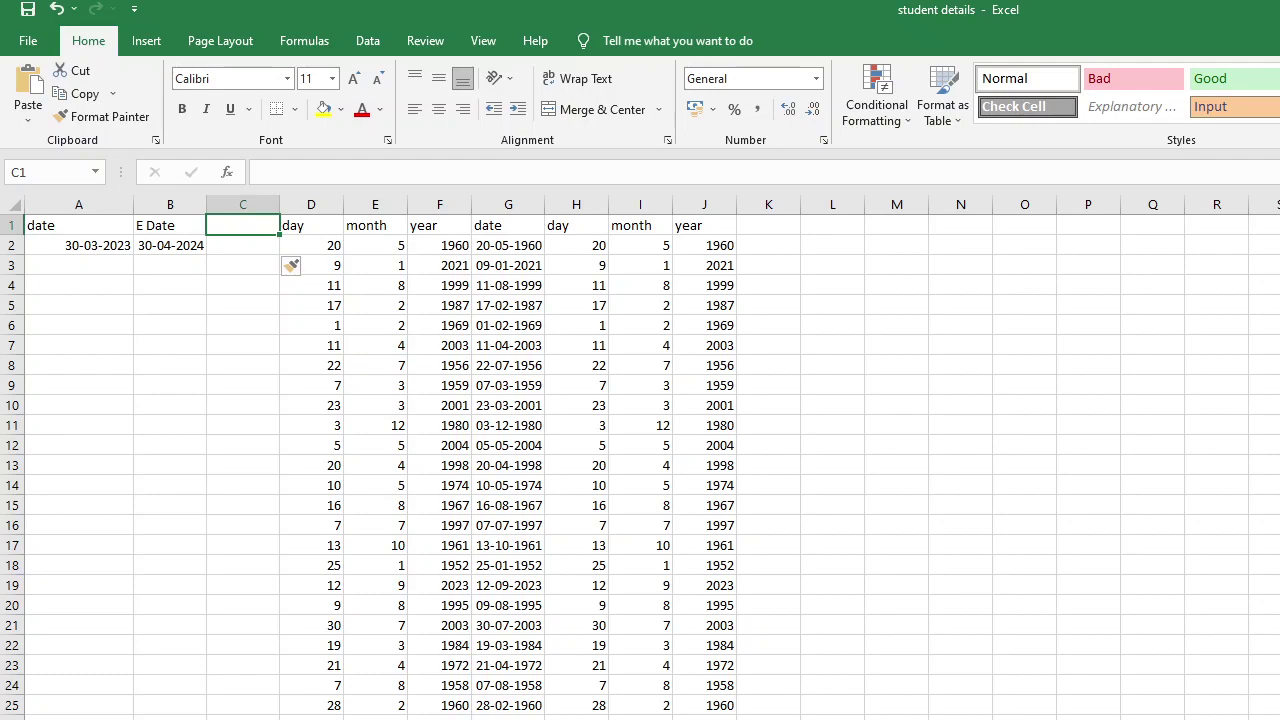
pyautogui.write('E')
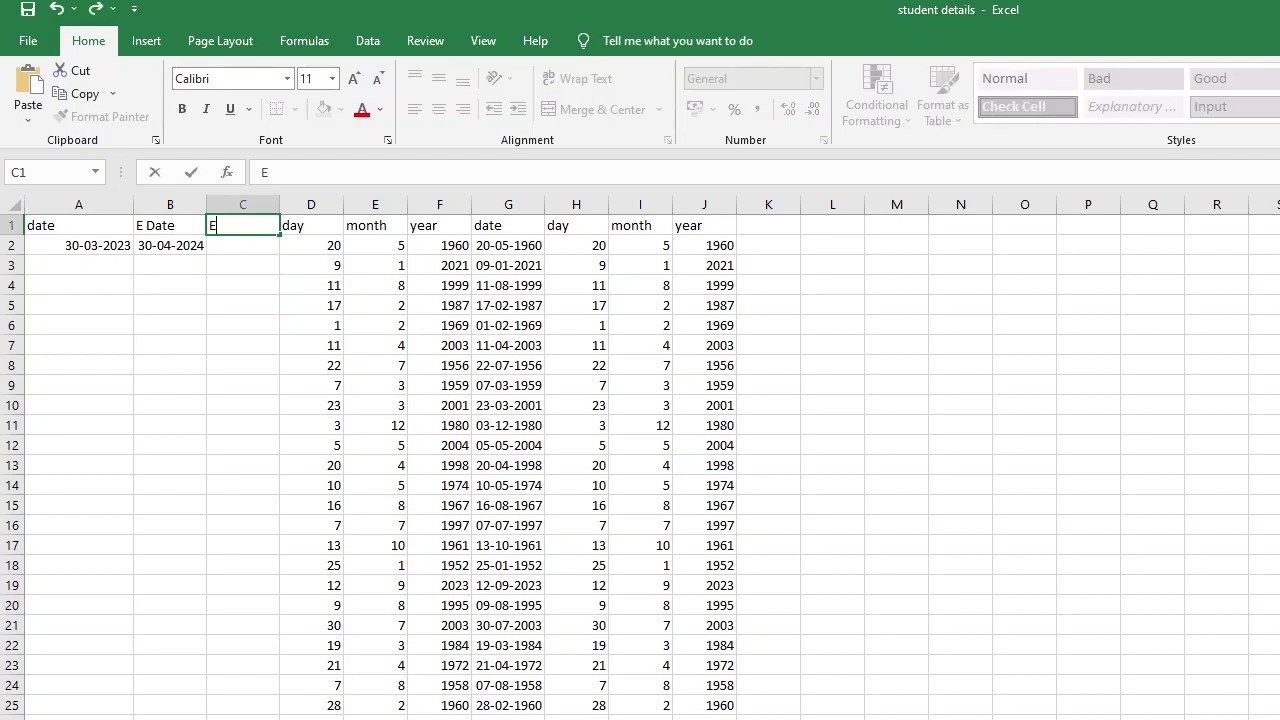
pyautogui.write('Omonths')
pyautogui.press('Return')
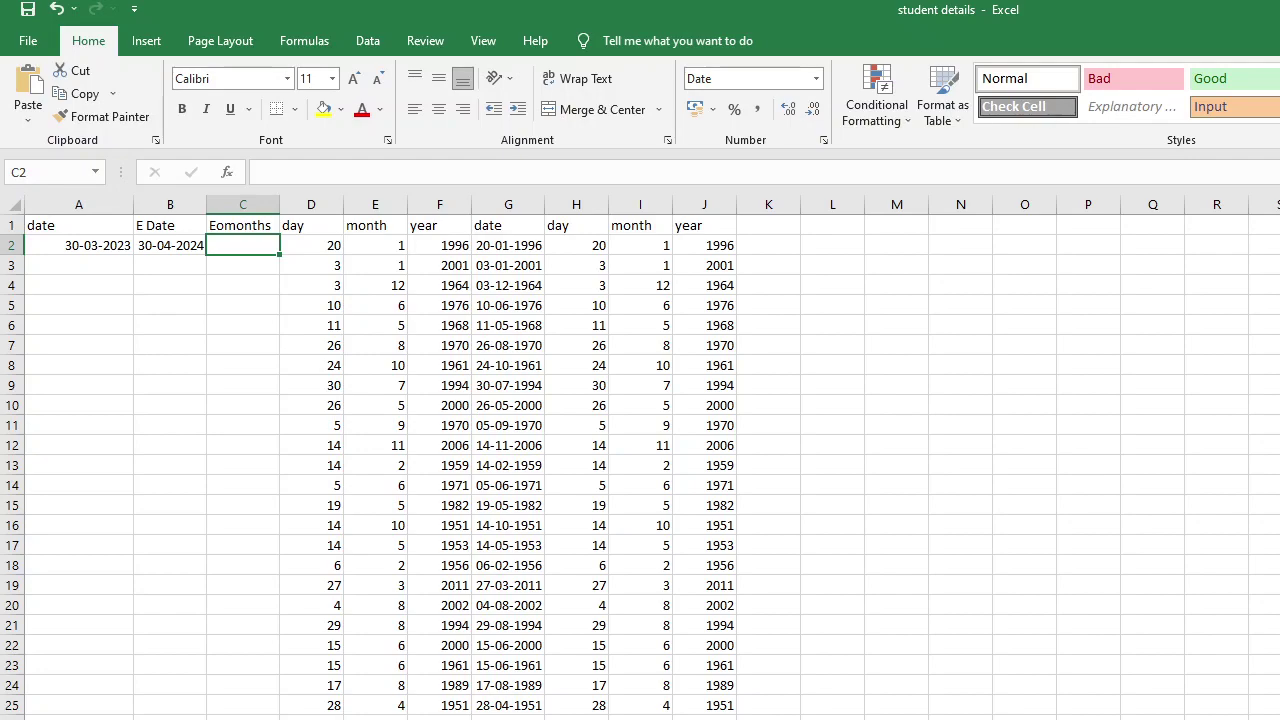
# - Enter =eomonths(a2,10) in C2, which returns a #NAME? error
pyautogui.write('=')
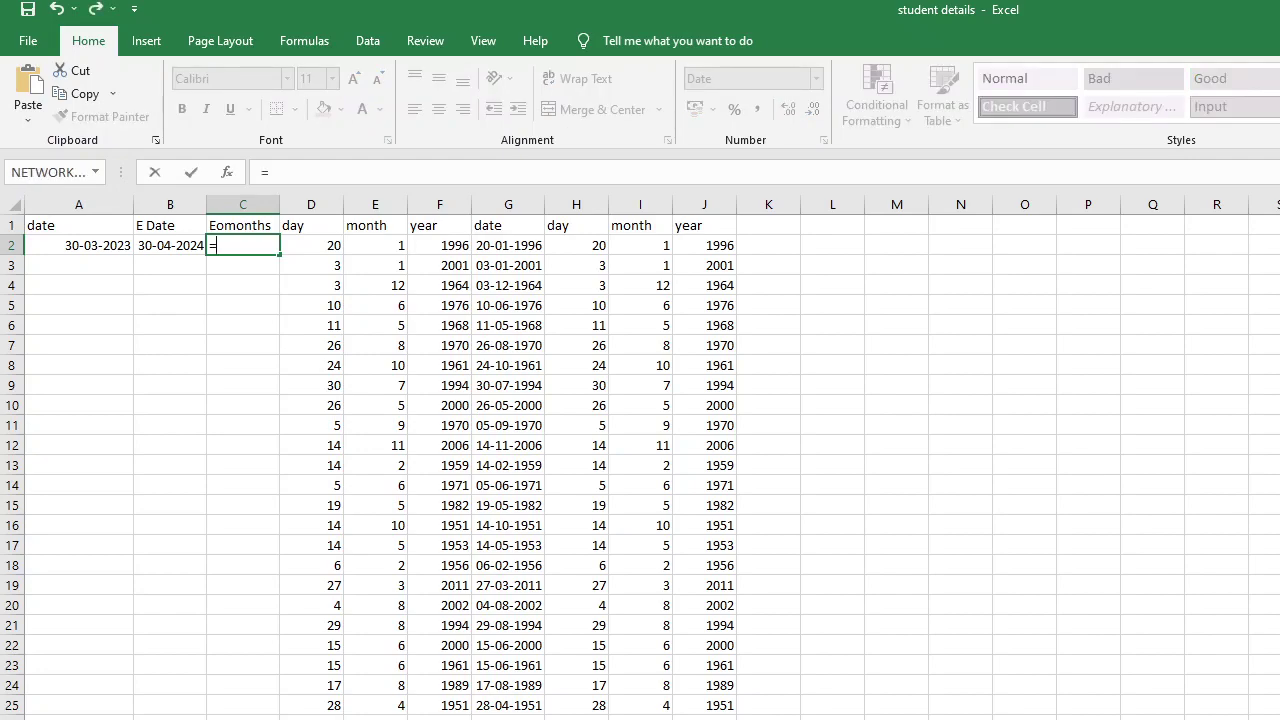
pyautogui.write('eomonths')
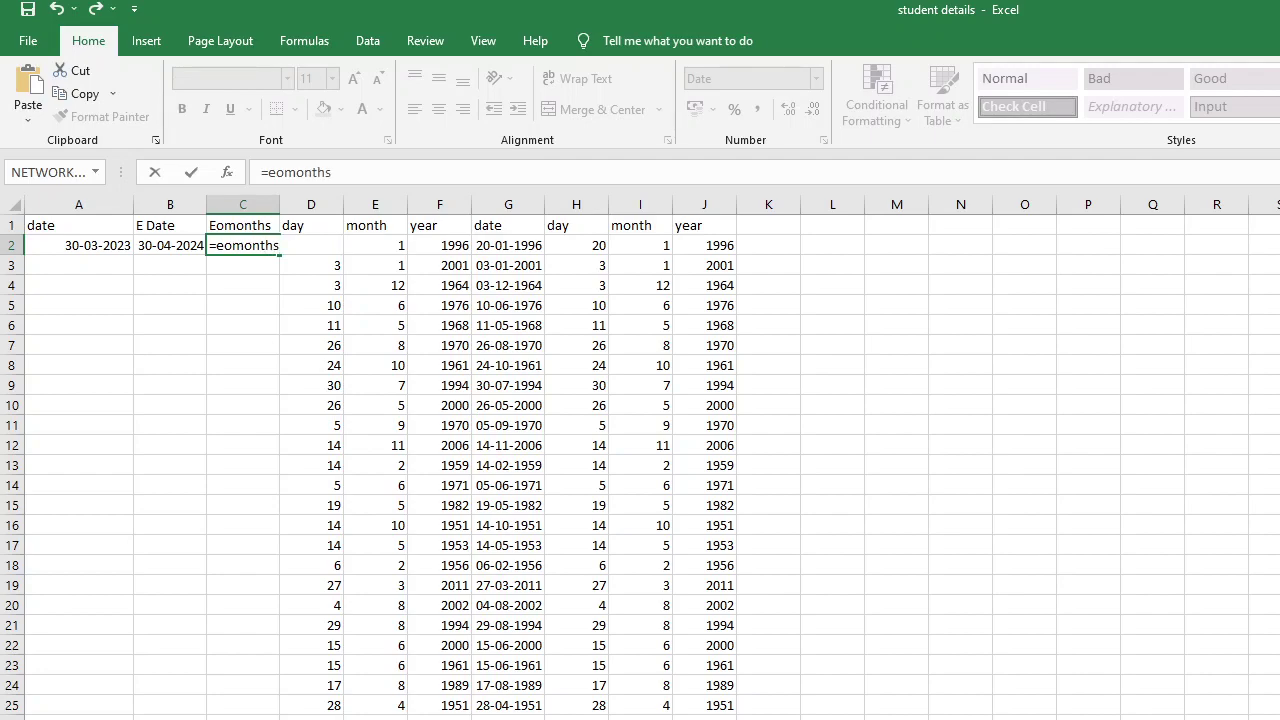
pyautogui.write('(a2')
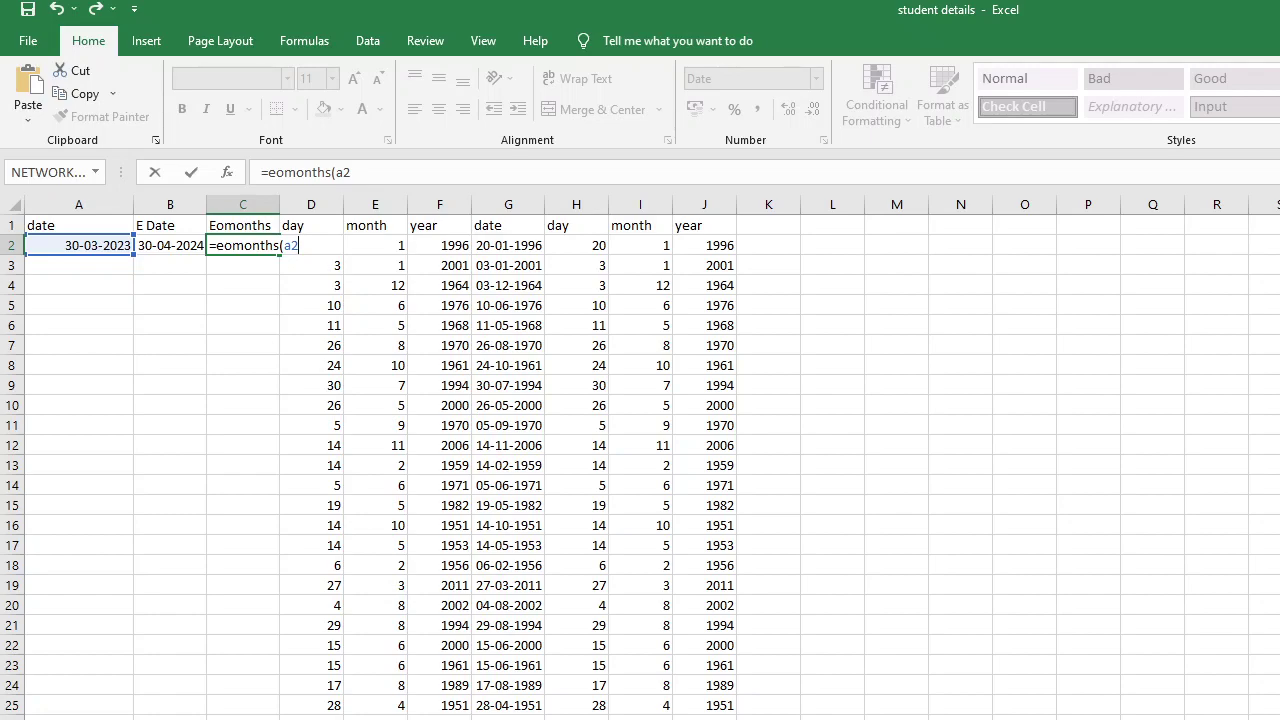
pyautogui.write(',10)')
pyautogui.press('Return')
pyautogui.click(242, 245)
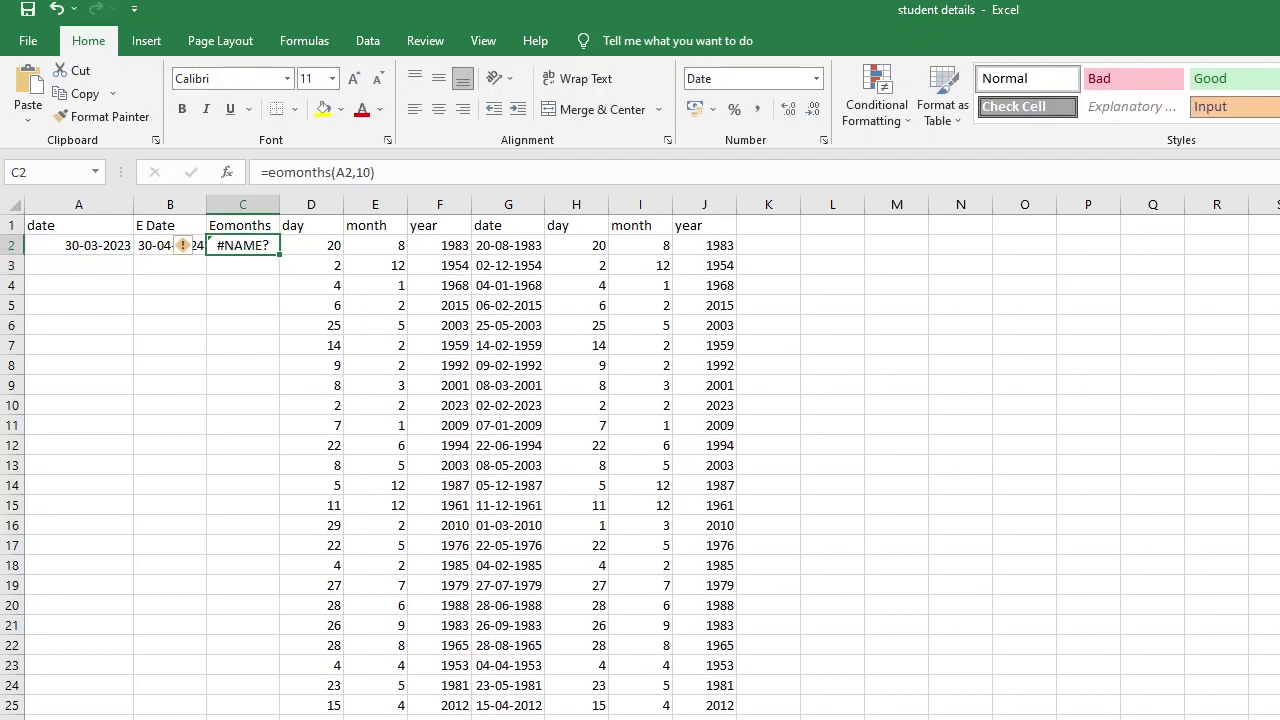
# - Remove the misspelled formula from C2, retry =EOMONTH(a2,10), then delete the faulty text
pyautogui.press('BackSpace')
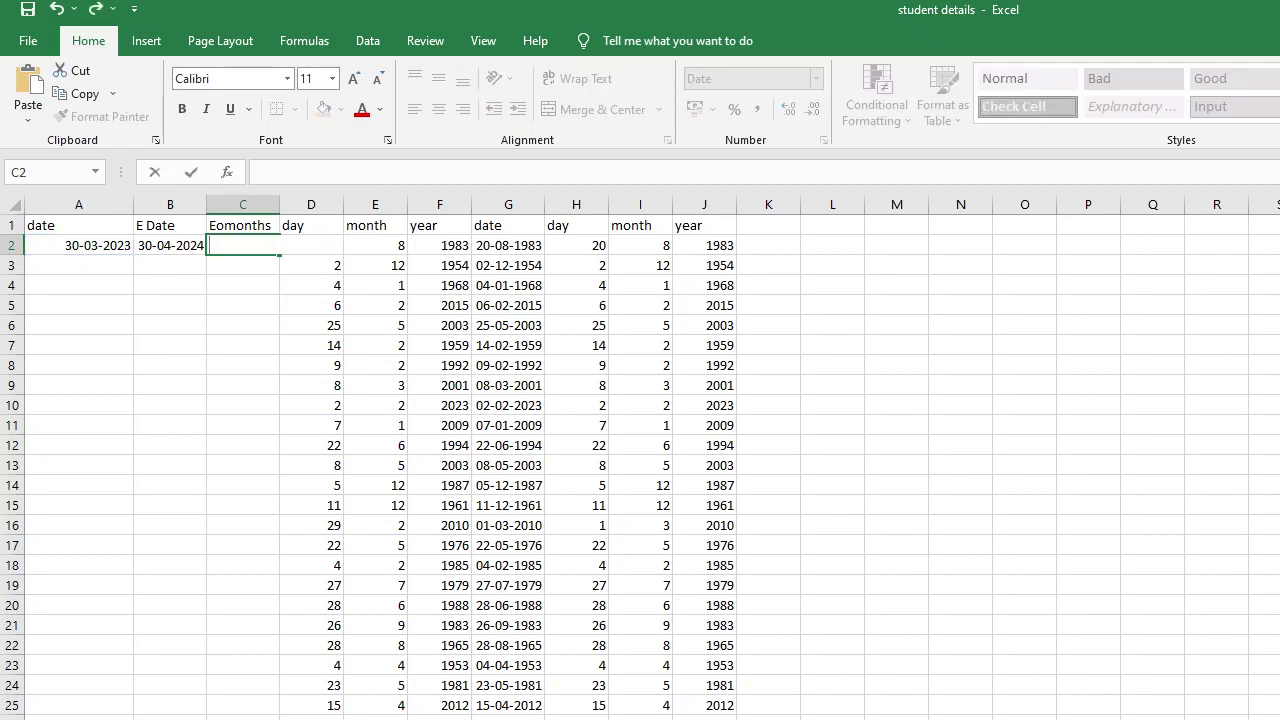
pyautogui.write('=')
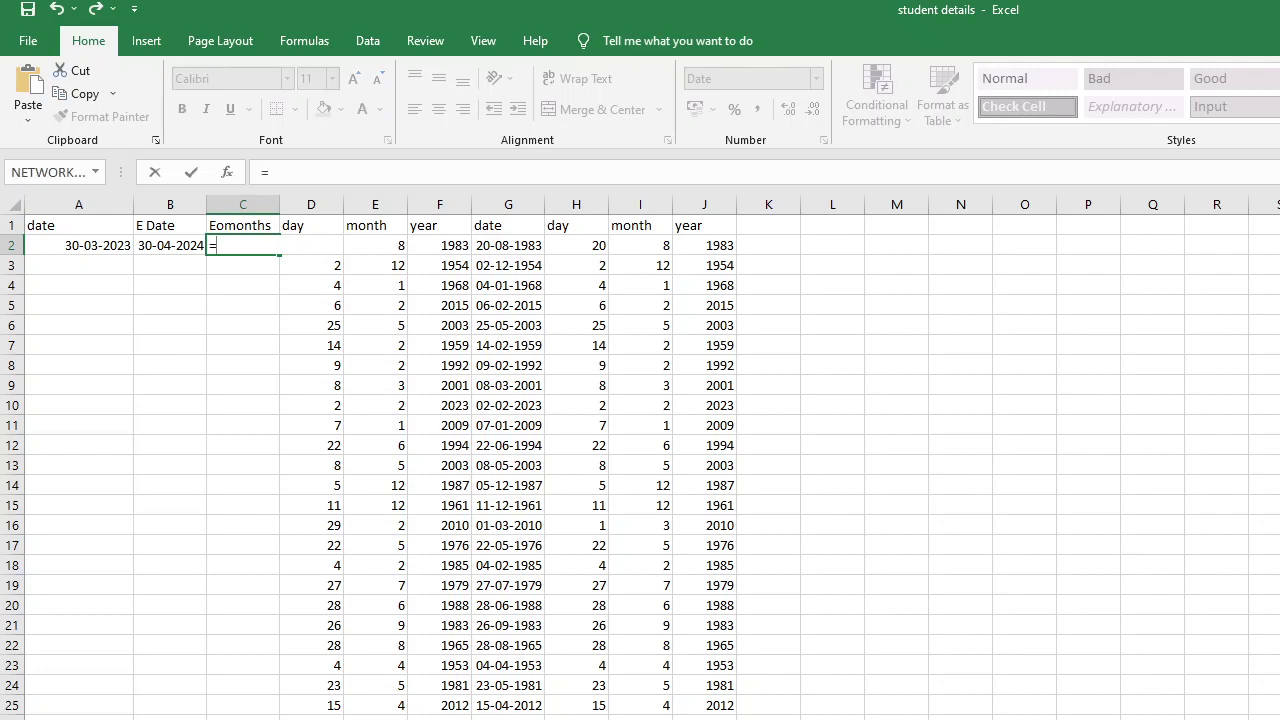
pyautogui.write('eomon')
pyautogui.press('Tab')
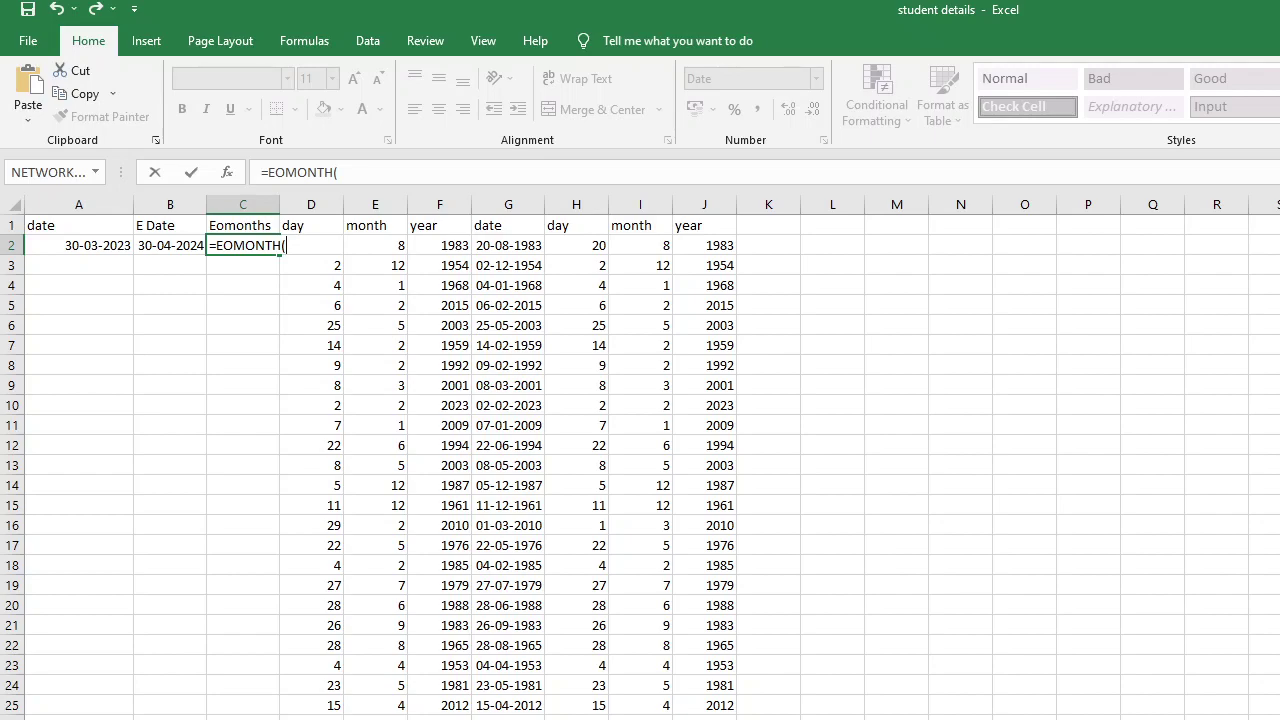
pyautogui.write('(a2')
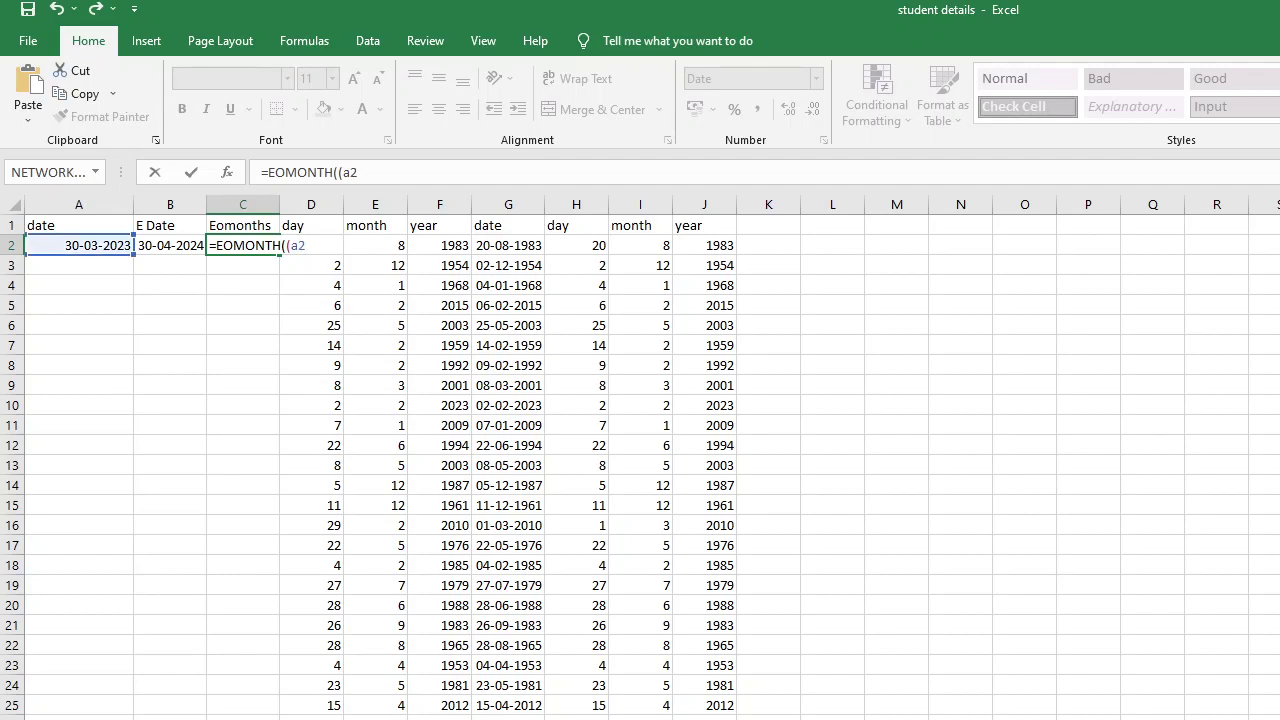
pyautogui.write(',10)')
pyautogui.press('Return')
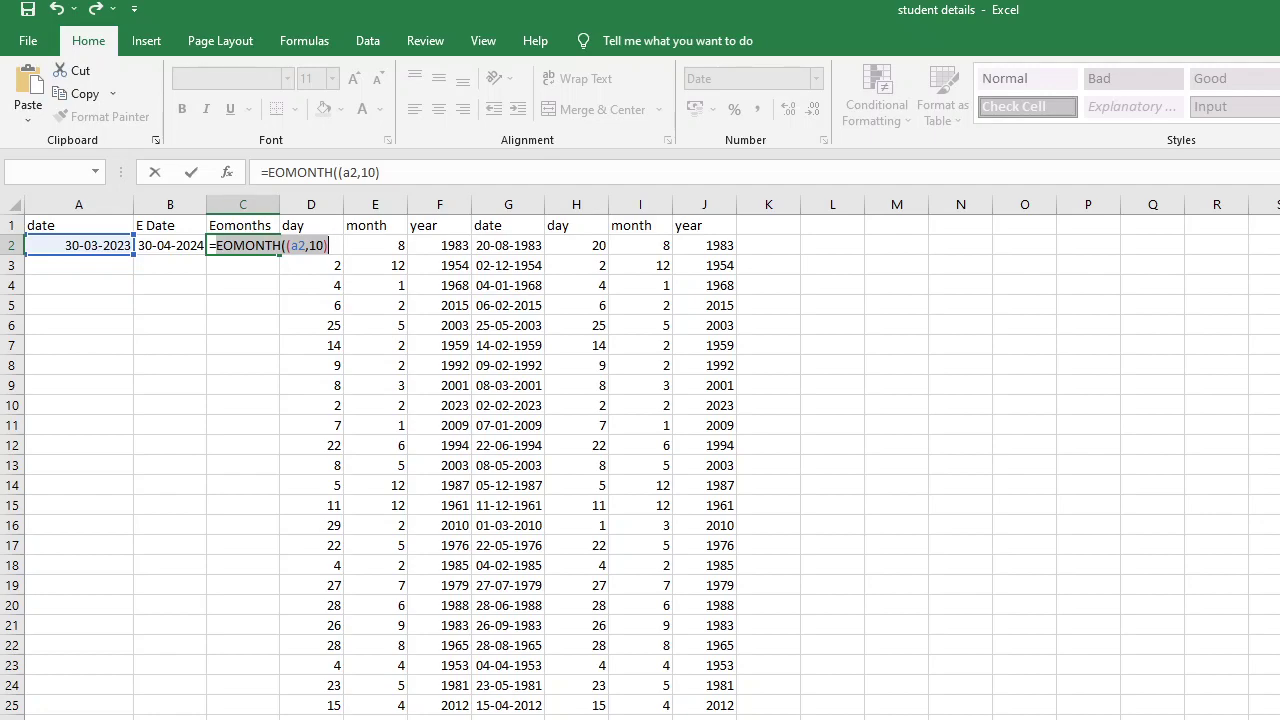
pyautogui.press('BackSpace')
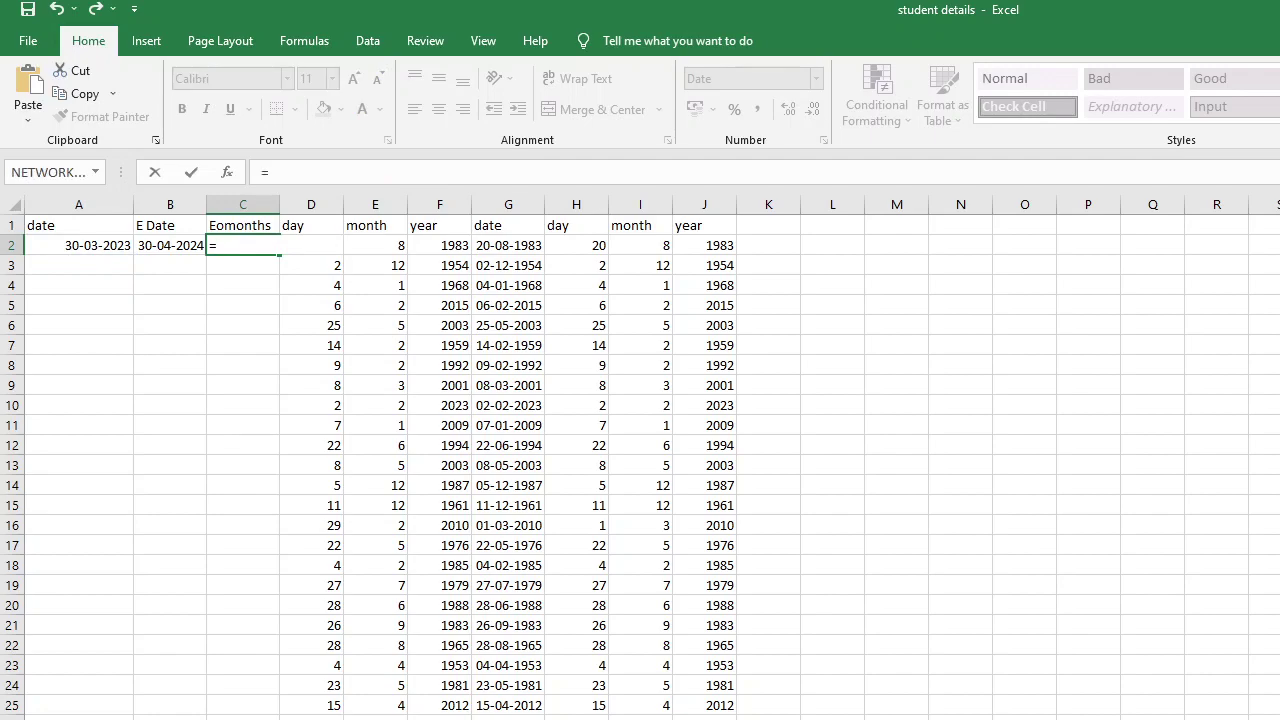
# - Complete =EOMONTH(A2,10) in C2, correcting A1 to A2, so it shows 31-01-2024
pyautogui.write('eomon')
pyautogui.press('Tab')
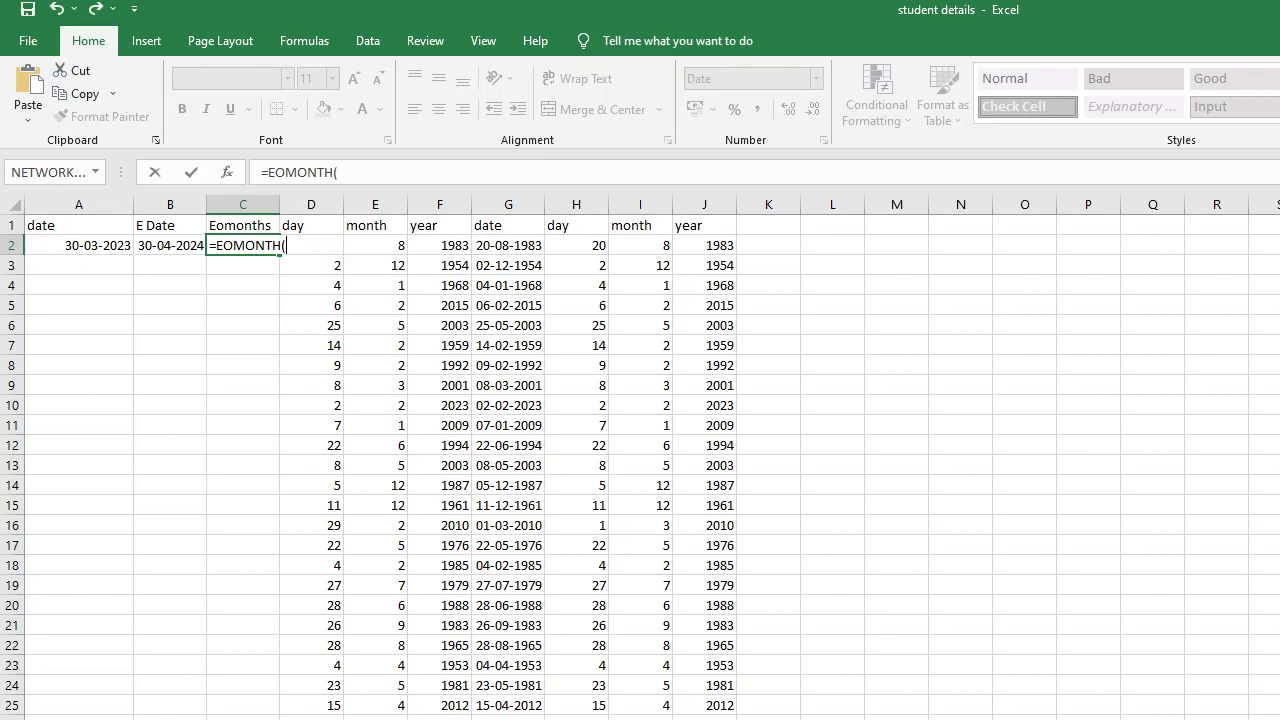
pyautogui.write('a1')
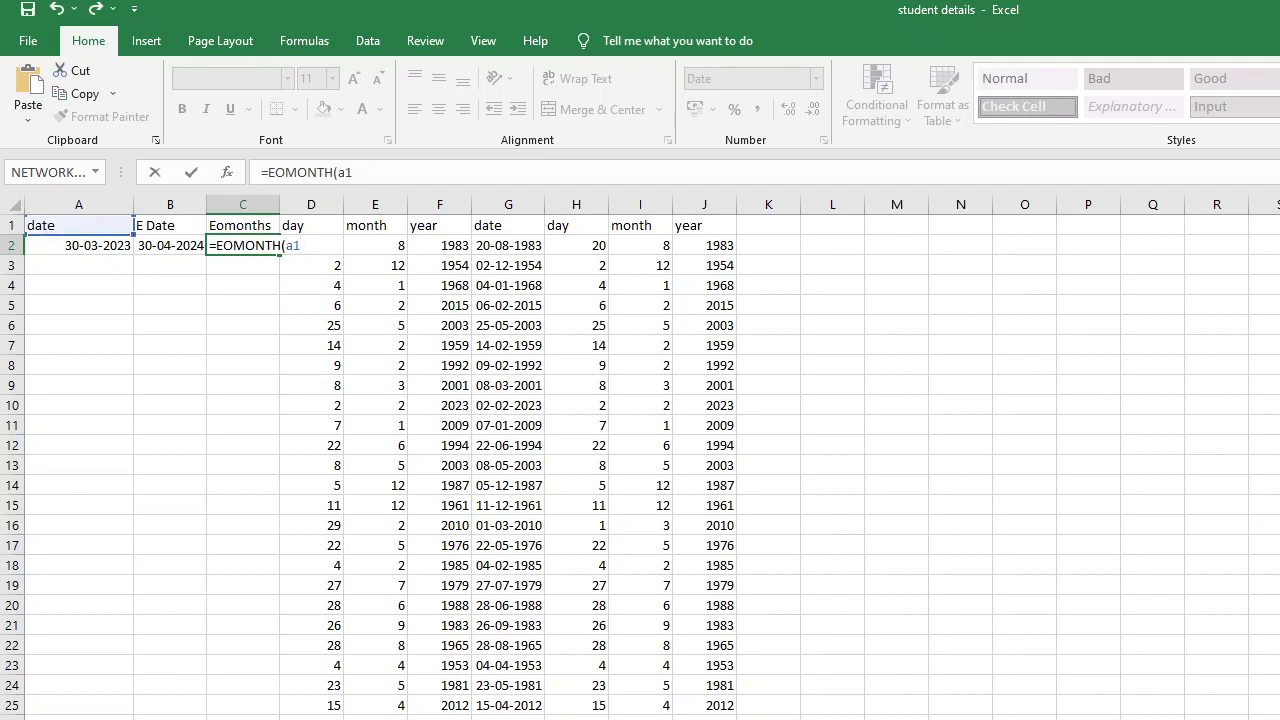
pyautogui.press('BackSpace')
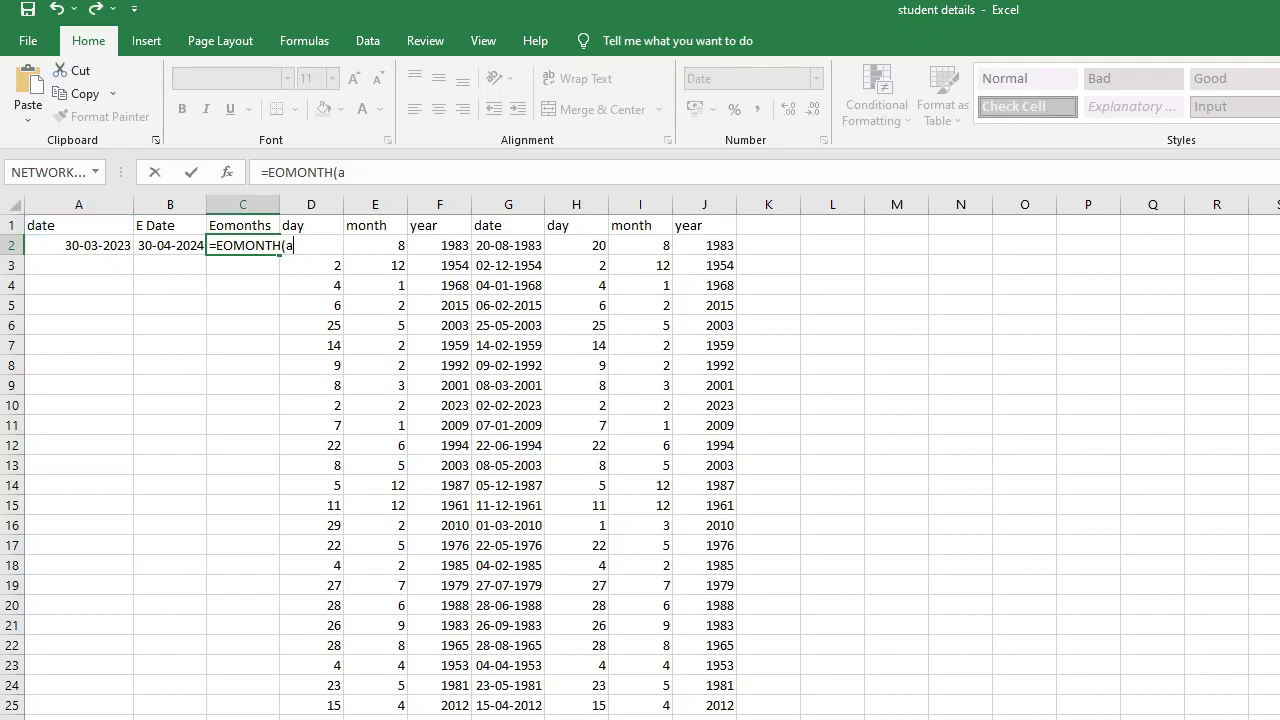
pyautogui.write('2')
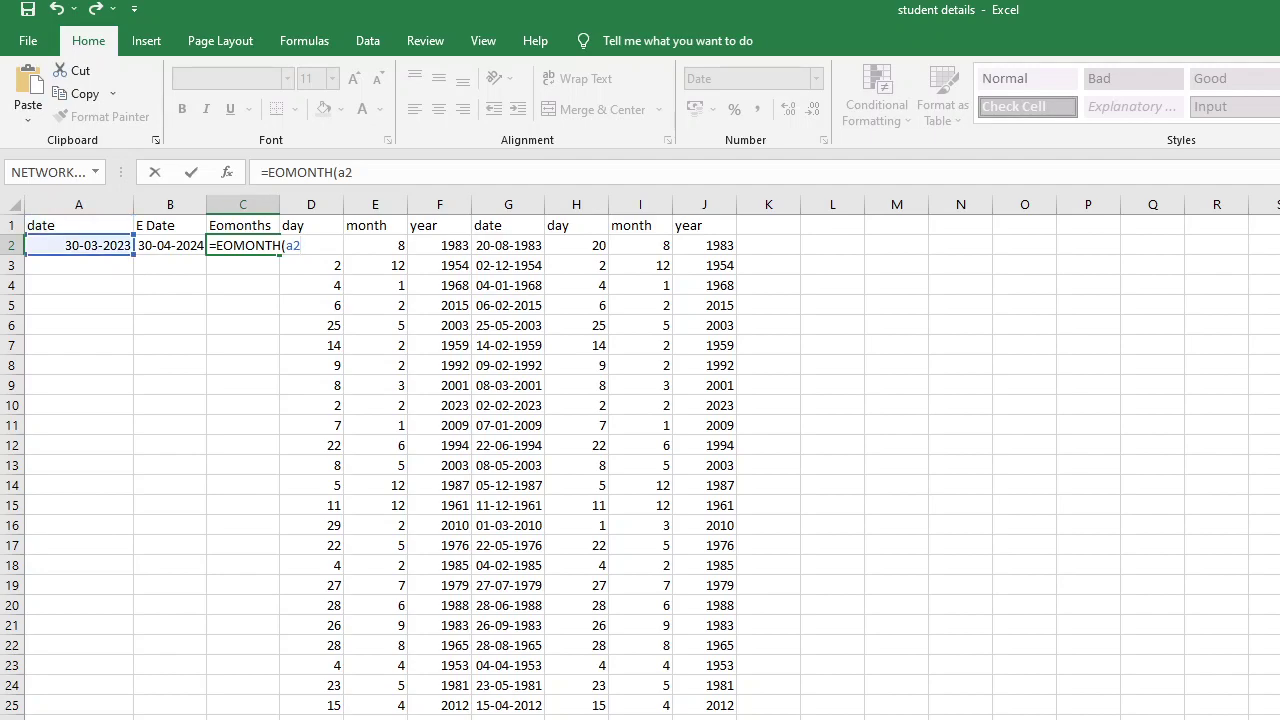
pyautogui.write(',10)')
pyautogui.press('Return')
pyautogui.click(242, 245)
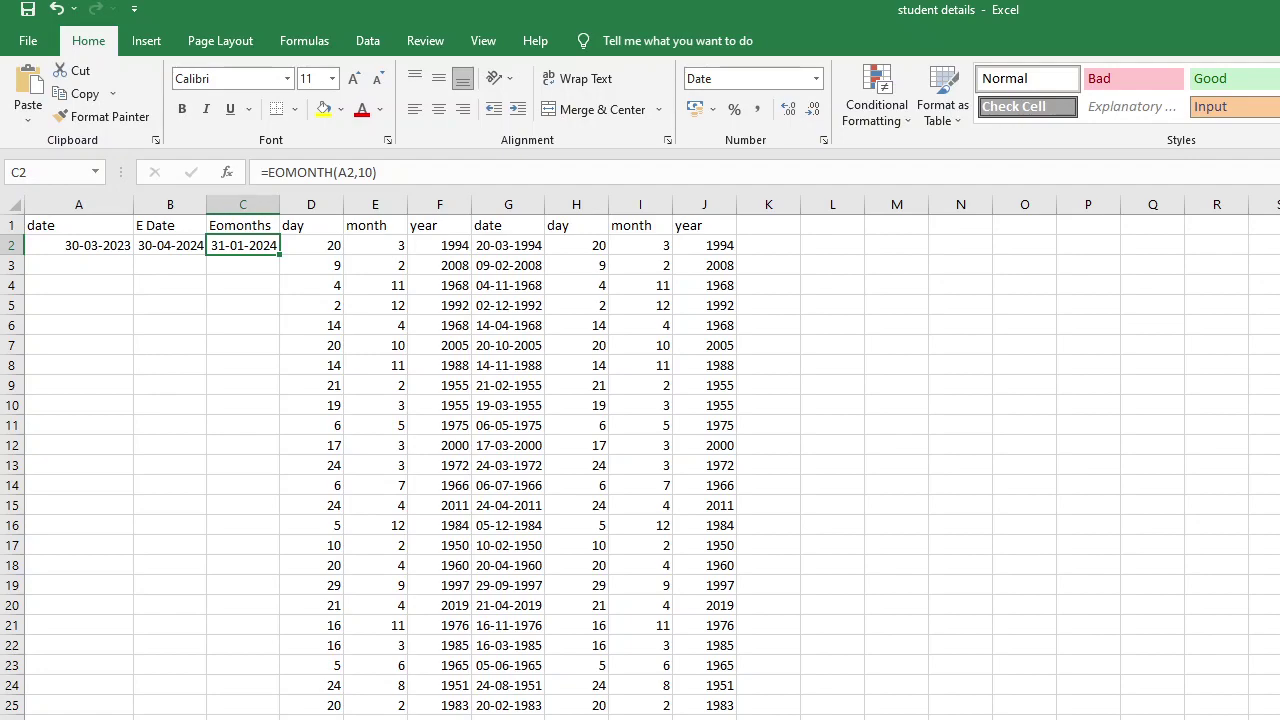
pyautogui.click(242, 265)
pyautogui.click(242, 245)
pyautogui.click(170, 245)
pyautogui.click(242, 245)
# - Select B1:C5 and delete the E Date and Eomonths headers and their dates
pyautogui.click(242, 225)
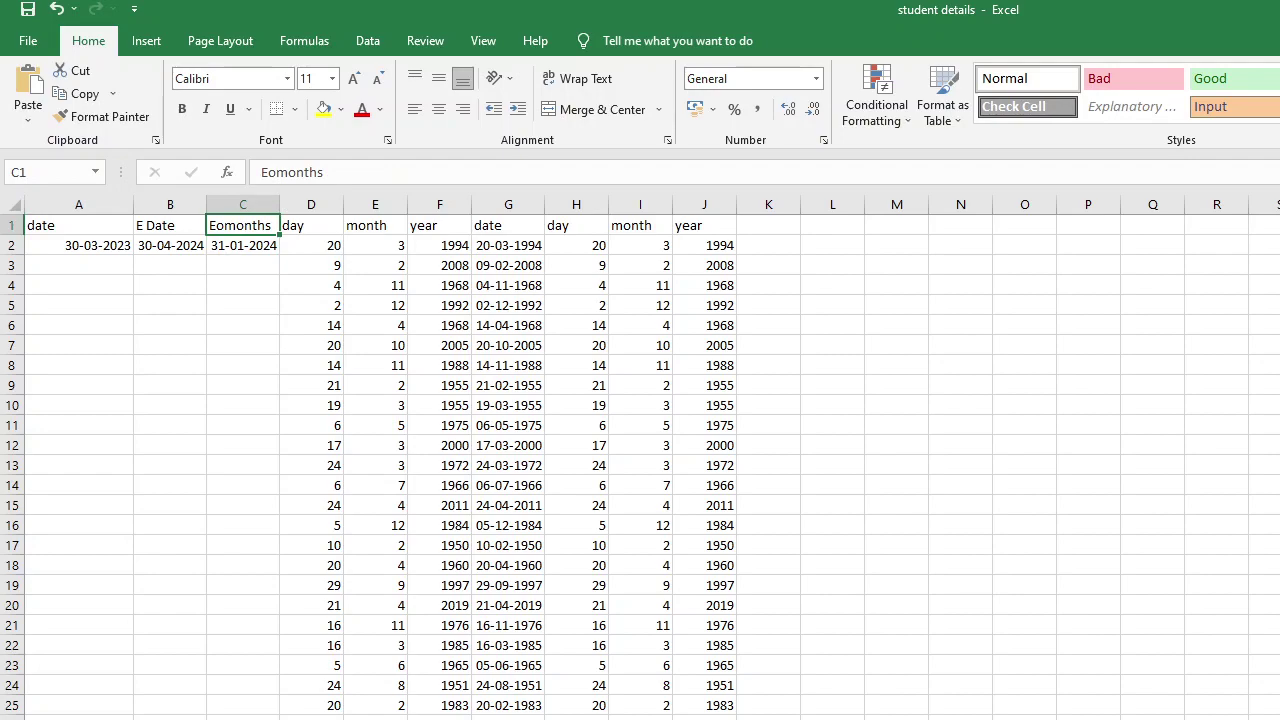
pyautogui.hotkey('shift', 'Left')
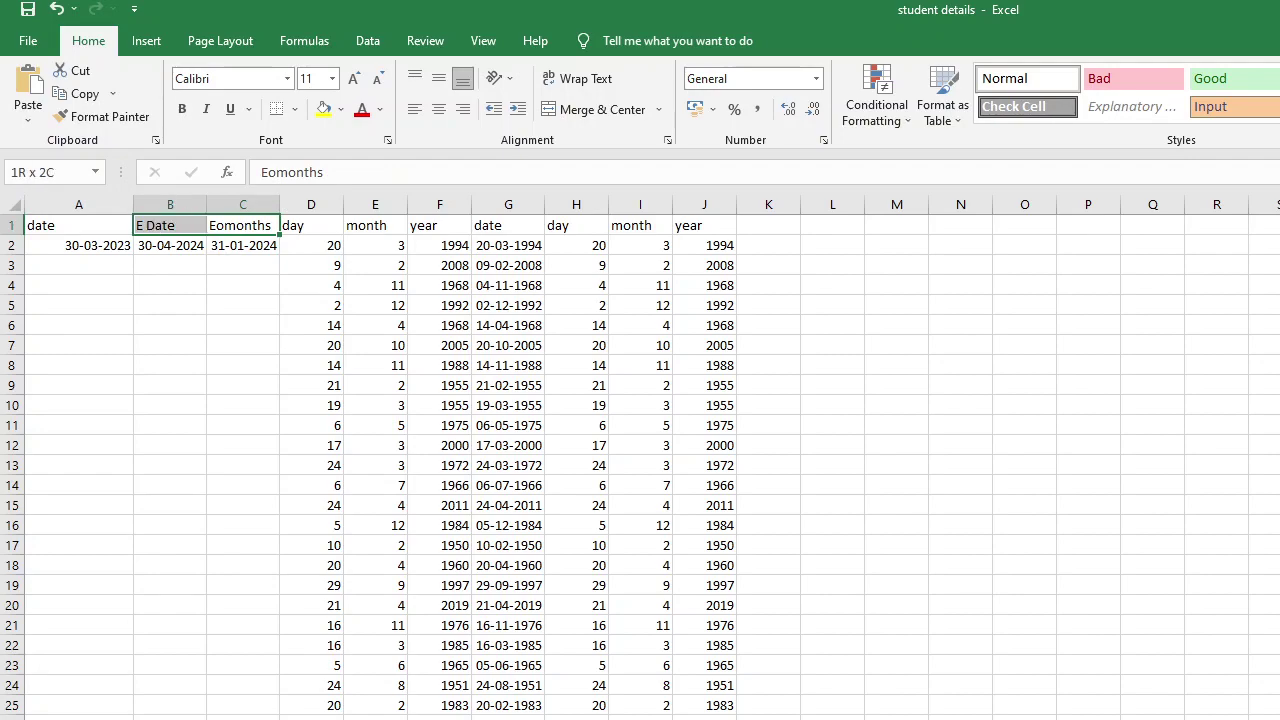
pyautogui.hotkey('shift', 'Left')
pyautogui.hotkey('shift', 'Right')
pyautogui.hotkey('shift', 'Down')
pyautogui.hotkey('shift', 'Down')
pyautogui.hotkey('shift', 'Down')
pyautogui.hotkey('shift', 'Down')
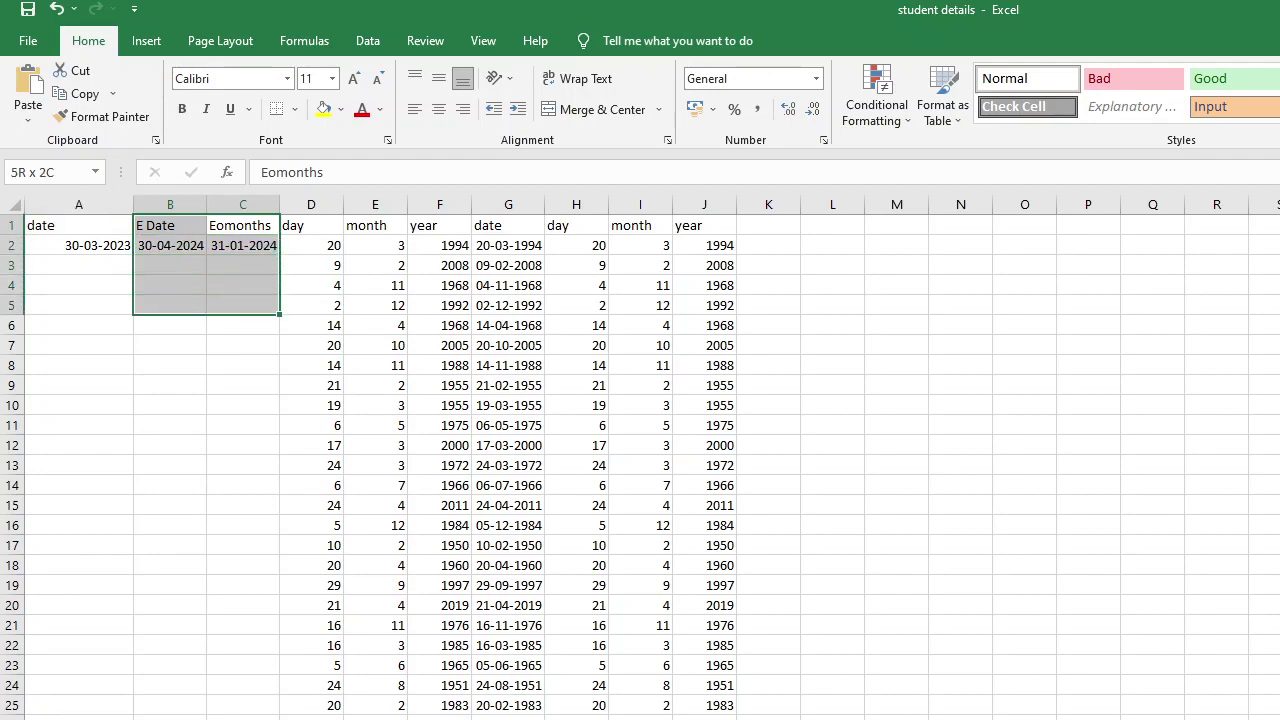
pyautogui.press('Delete')
pyautogui.hotkey('shift', 'Up')
pyautogui.hotkey('shift', 'Up')
pyautogui.hotkey('shift', 'Up')
pyautogui.hotkey('shift', 'Up')
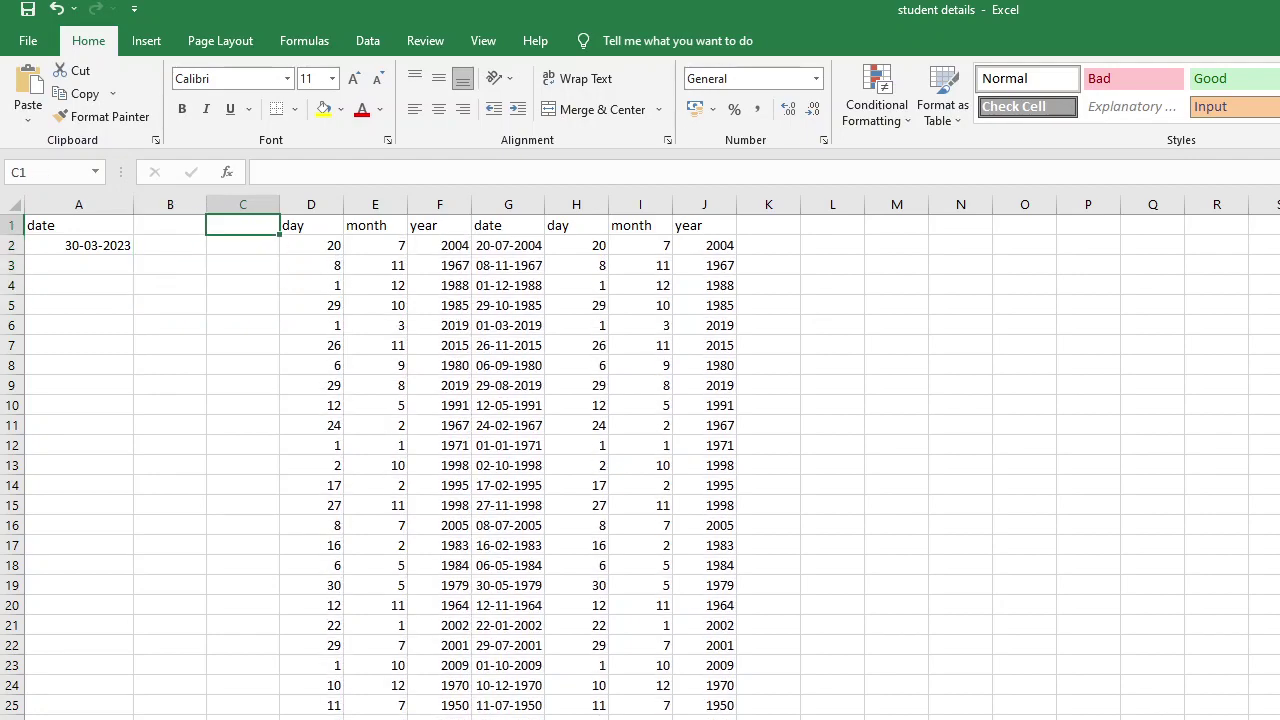
pyautogui.press('Left')
pyautogui.click(78, 225)
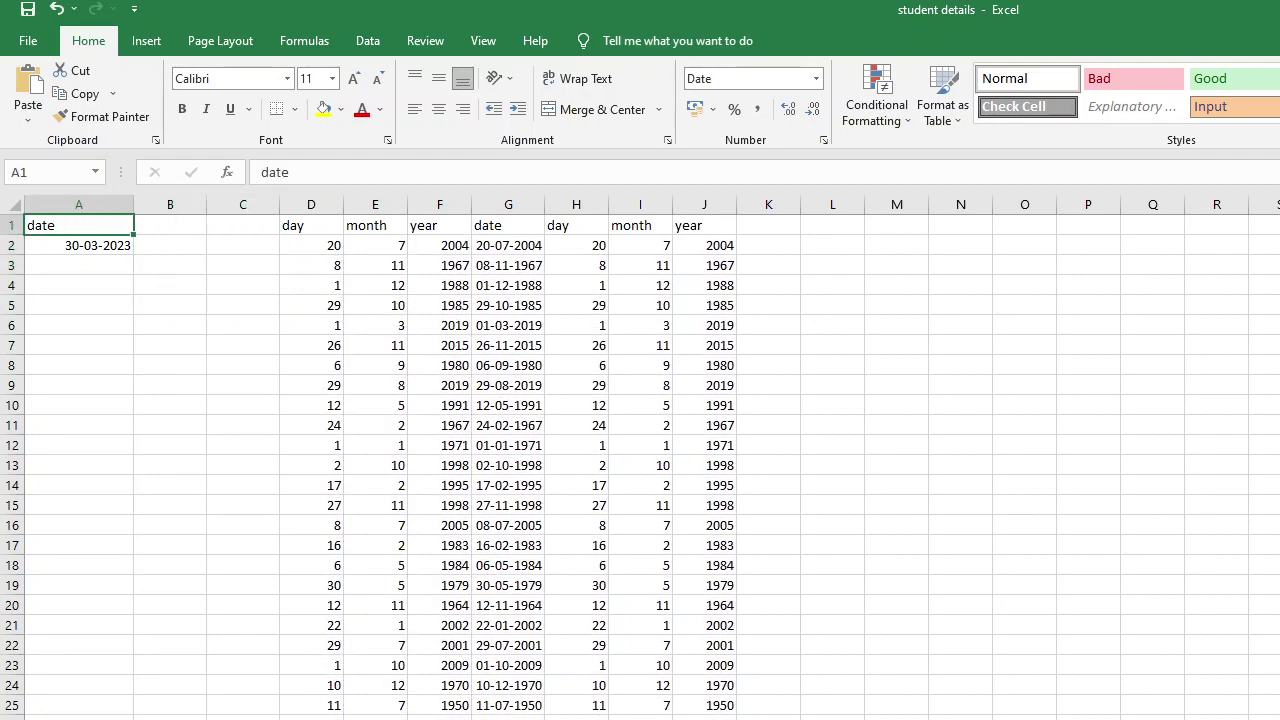
pyautogui.click(170, 225)
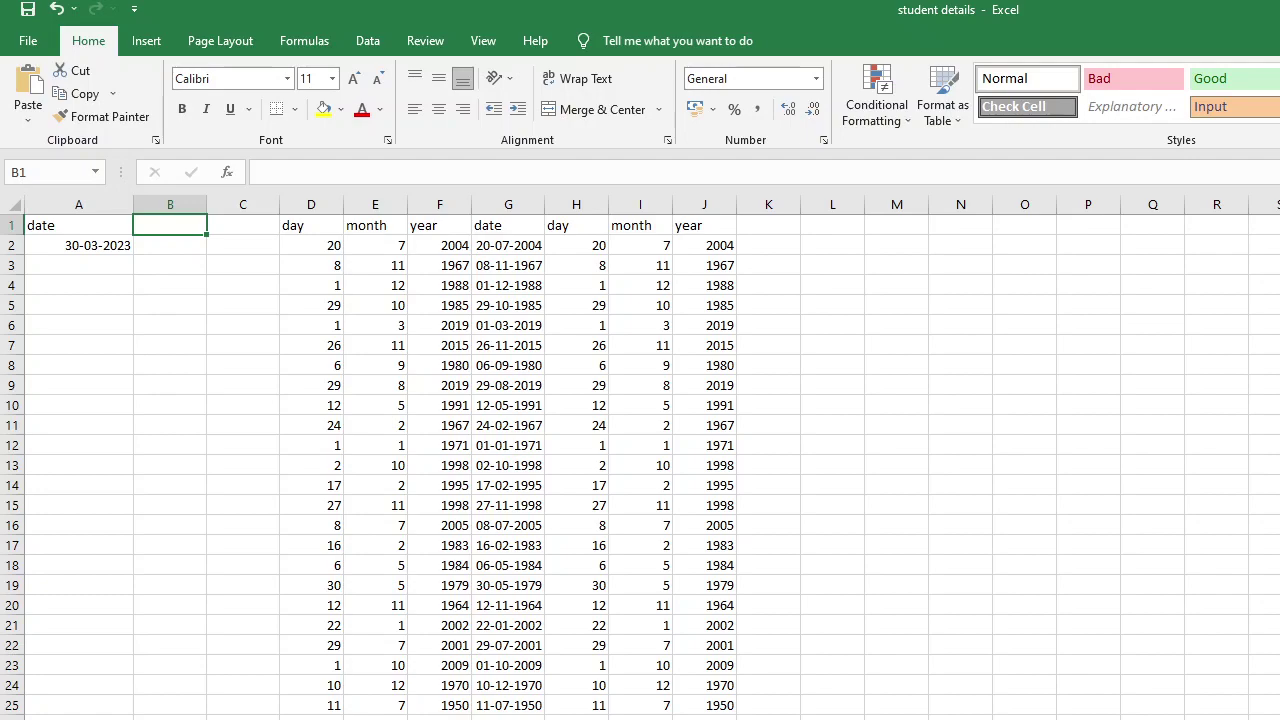
# - Enter the header 'days' in cell B1
pyautogui.write('days')
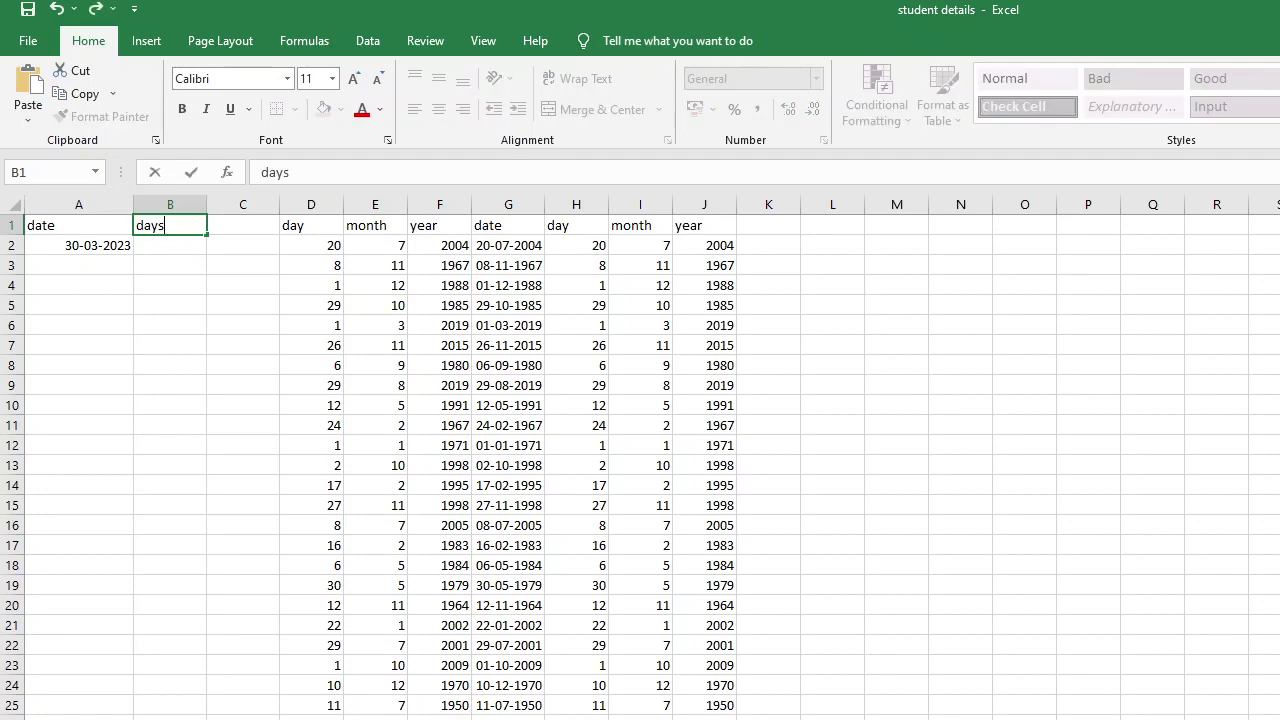
pyautogui.press('Return')
pyautogui.click(78, 245)
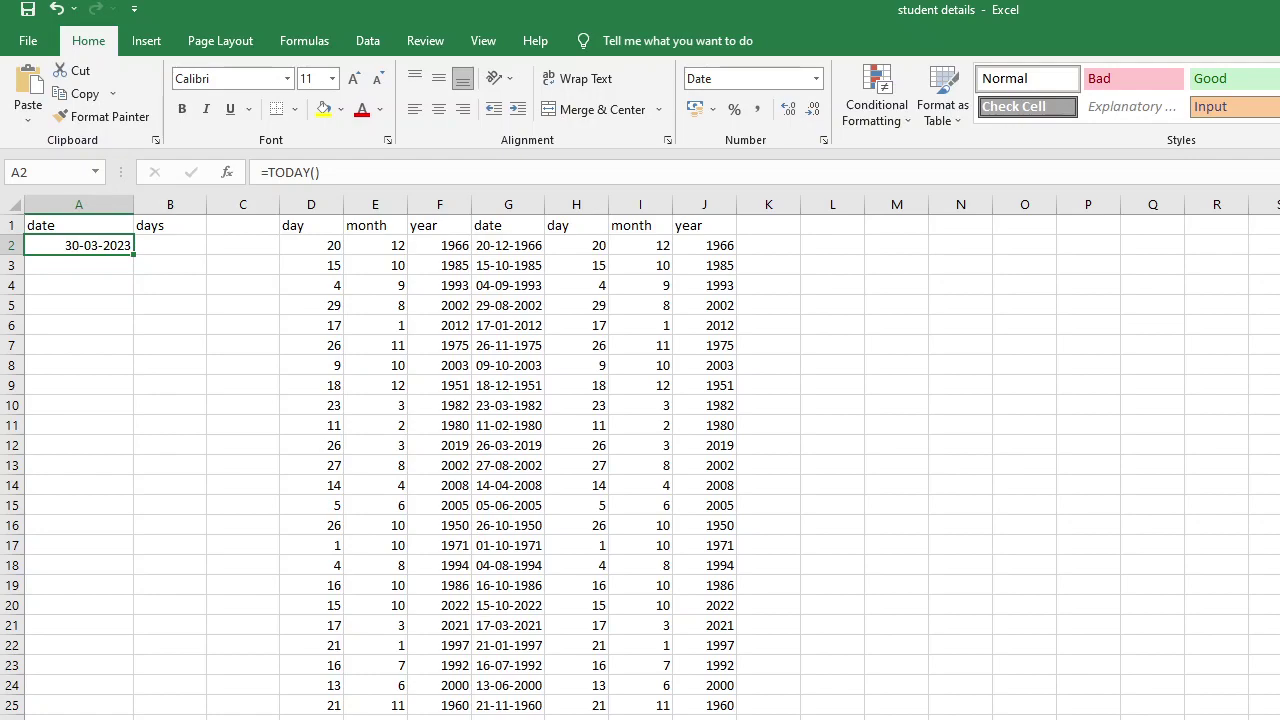
# - Enter the date 10-09-1999 in B2, beside today's date in A2
pyautogui.click(170, 245)
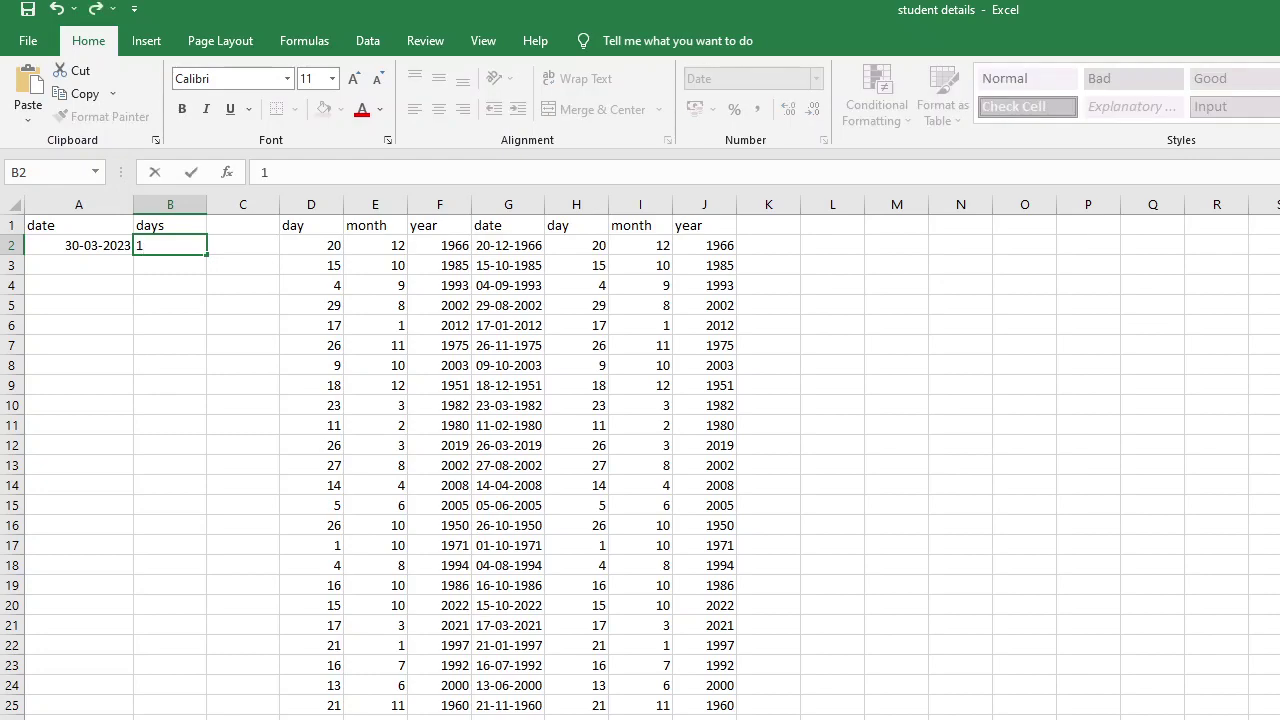
pyautogui.write('0-09-1999')
pyautogui.press('Return')
pyautogui.press('Up')
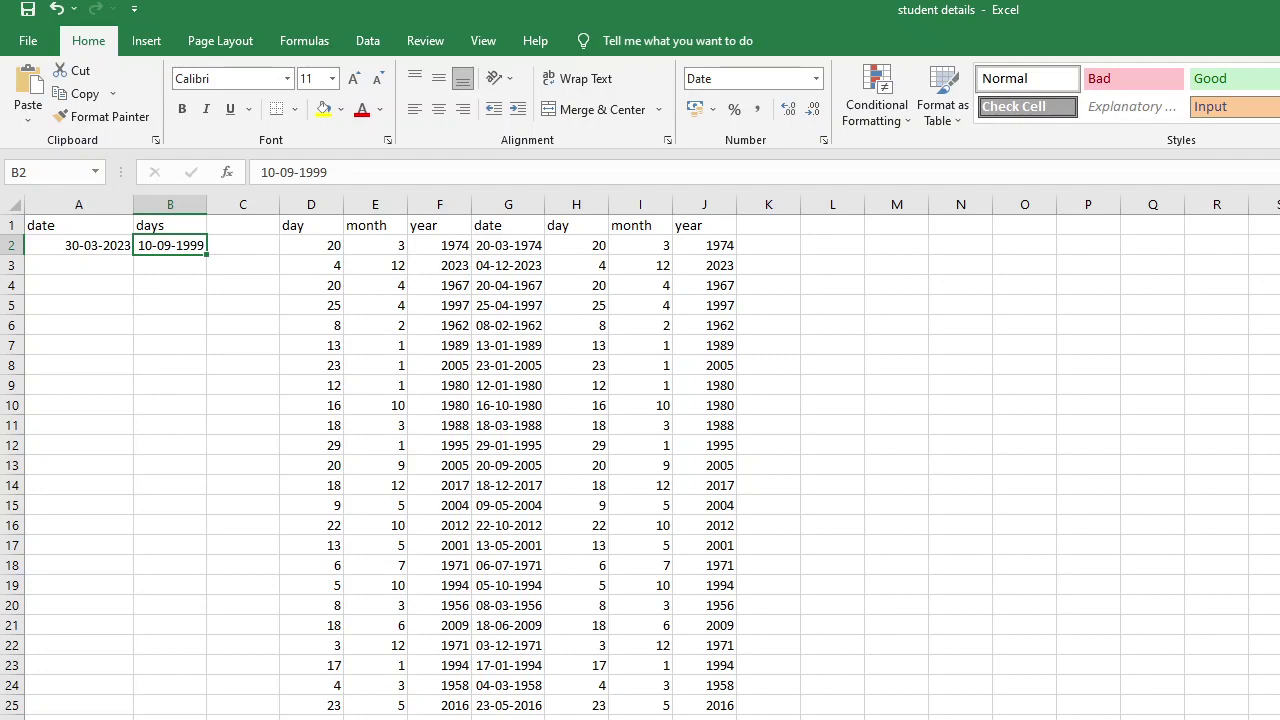
pyautogui.click(170, 265)
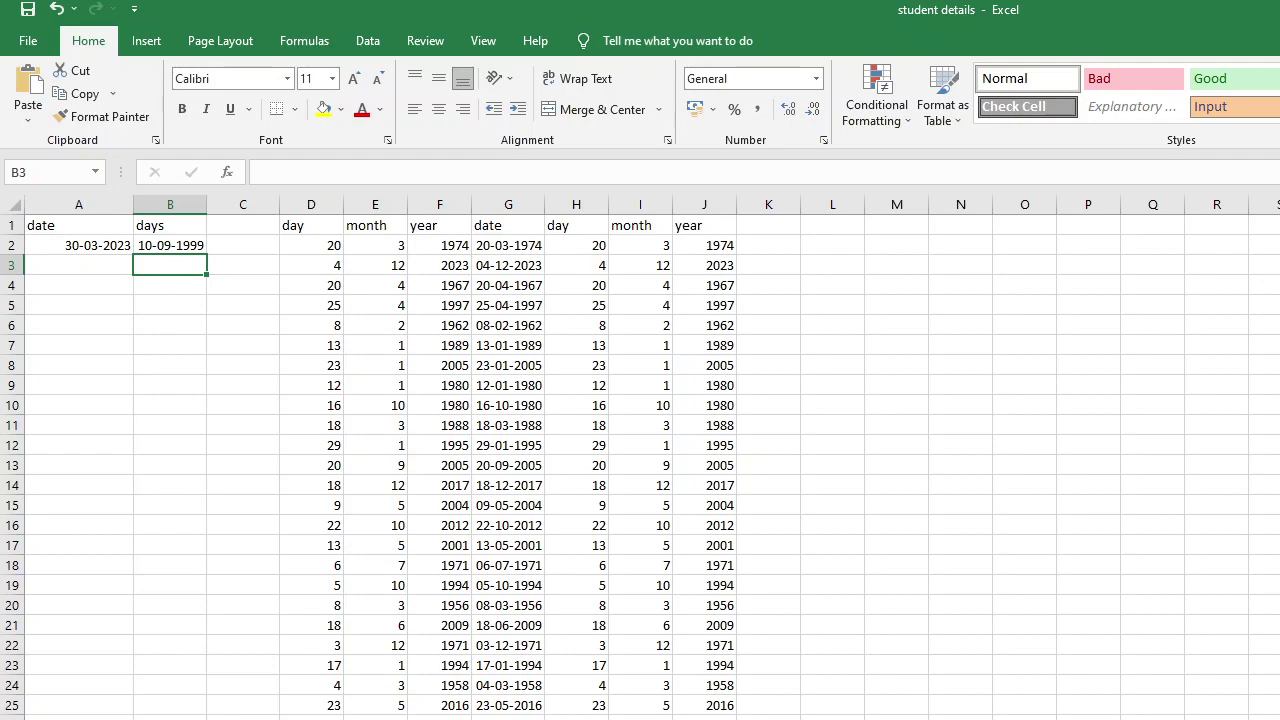
pyautogui.press('Left')
pyautogui.press('Up')
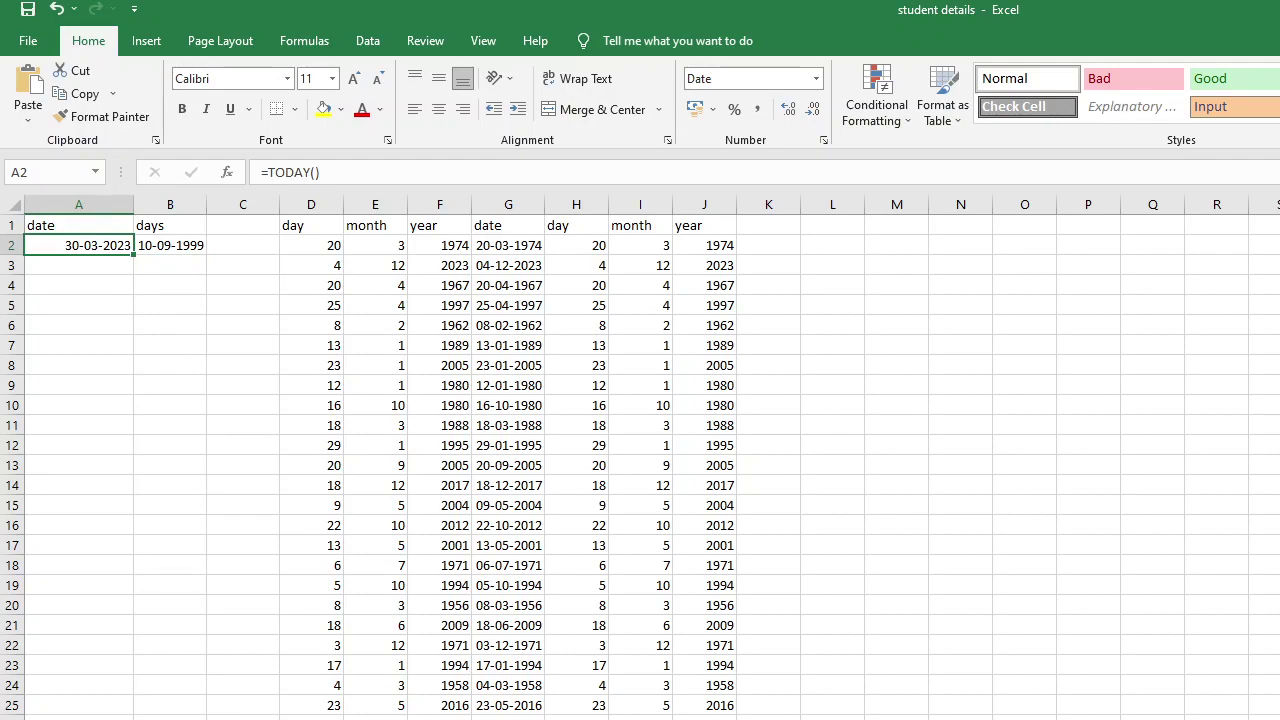
pyautogui.click(170, 245)
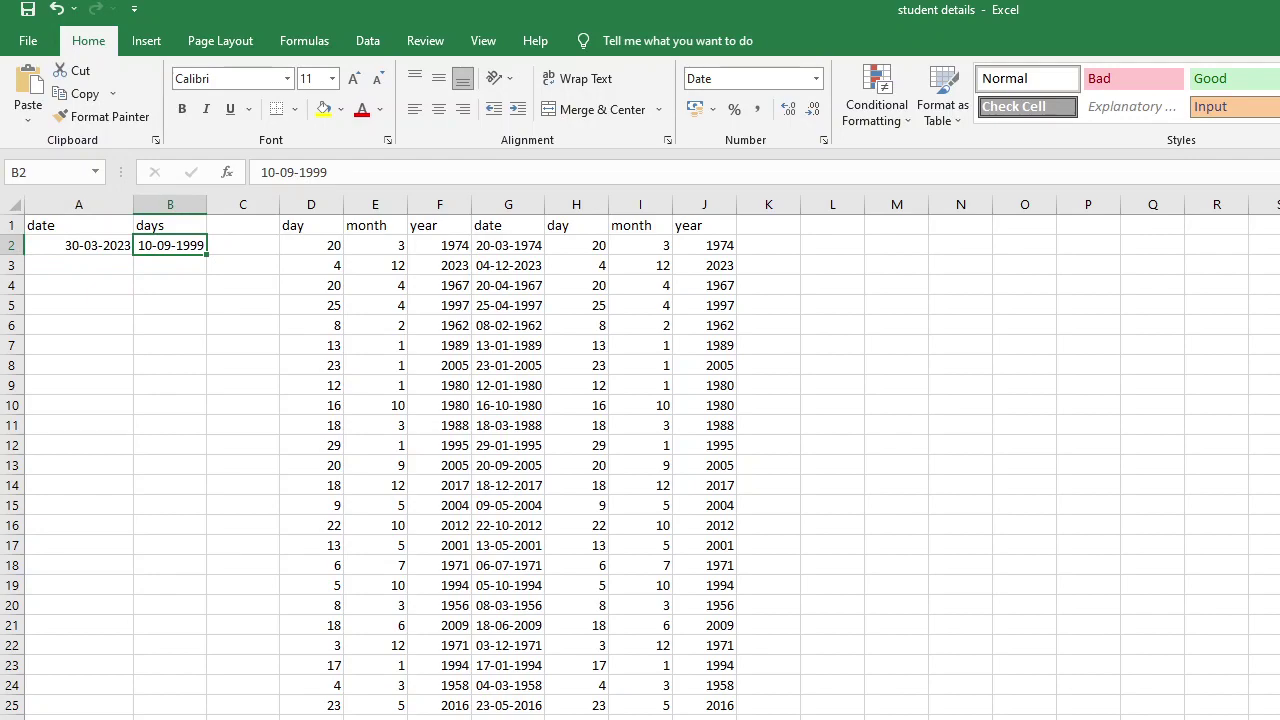
# - Enter =DAYS(A2,B2) in B3, returning 8602 days
pyautogui.click(170, 265)
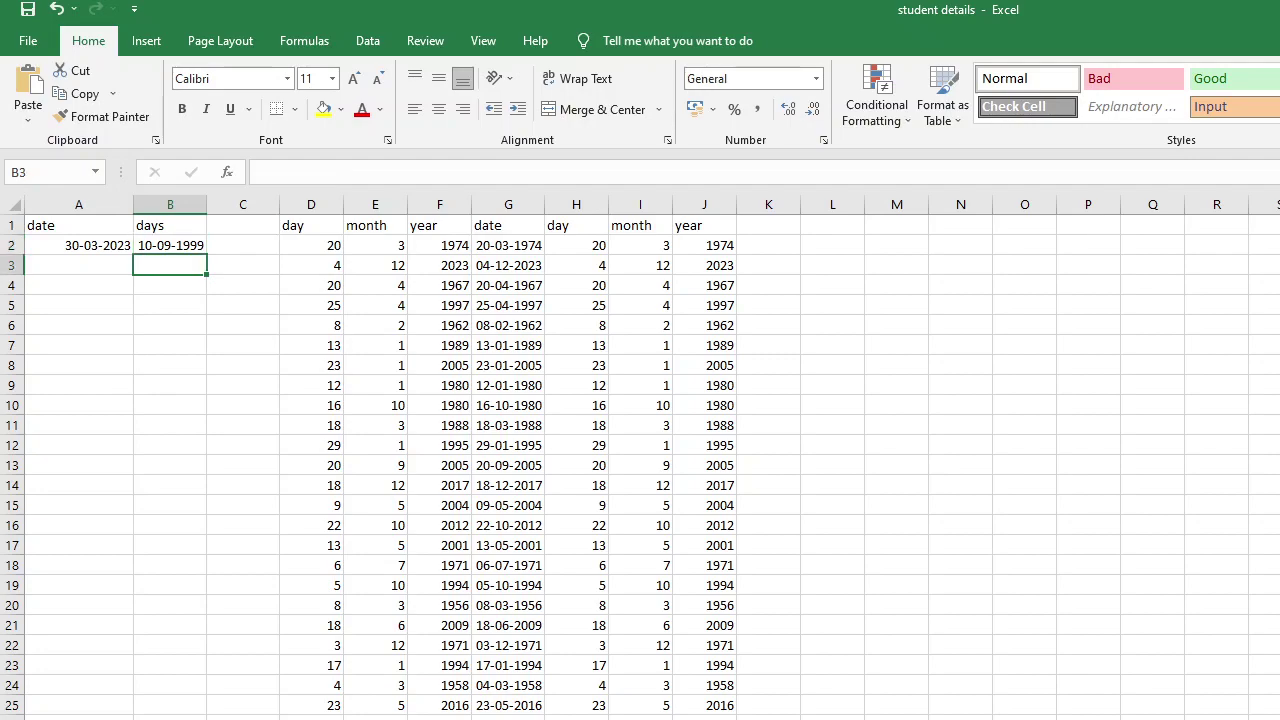
pyautogui.write('=')
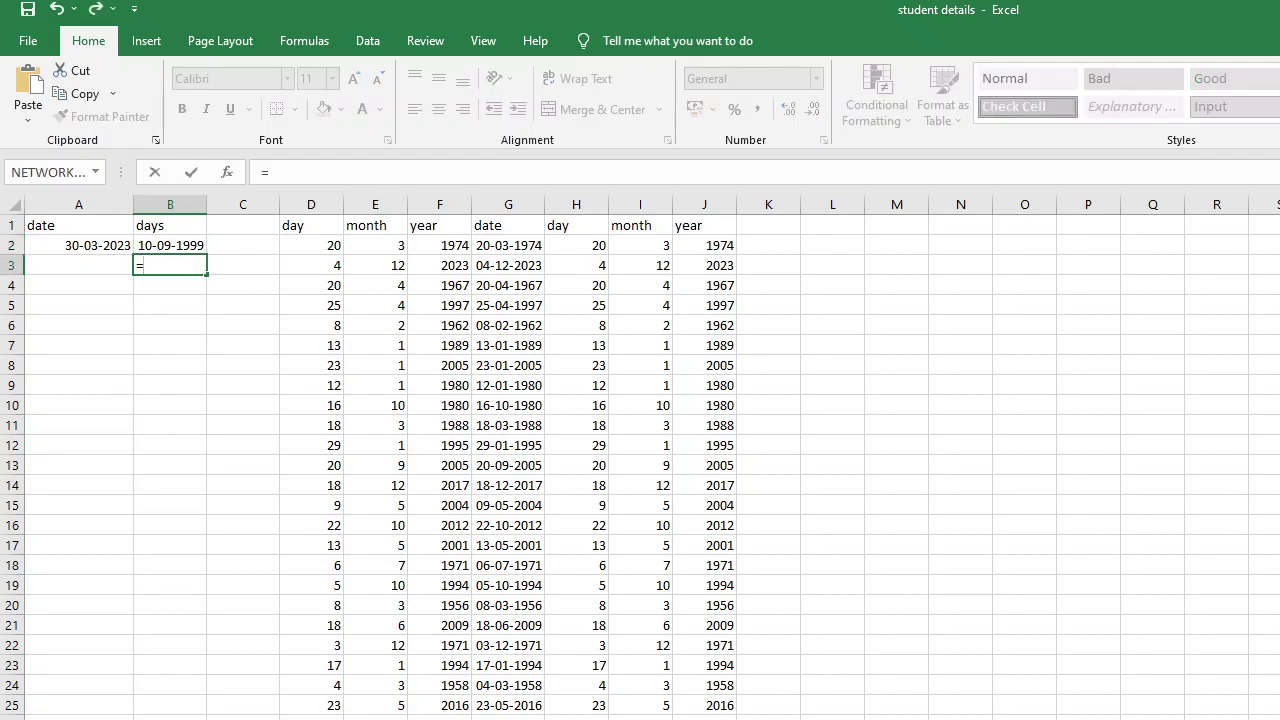
pyautogui.write('days(')
pyautogui.write('a2,')
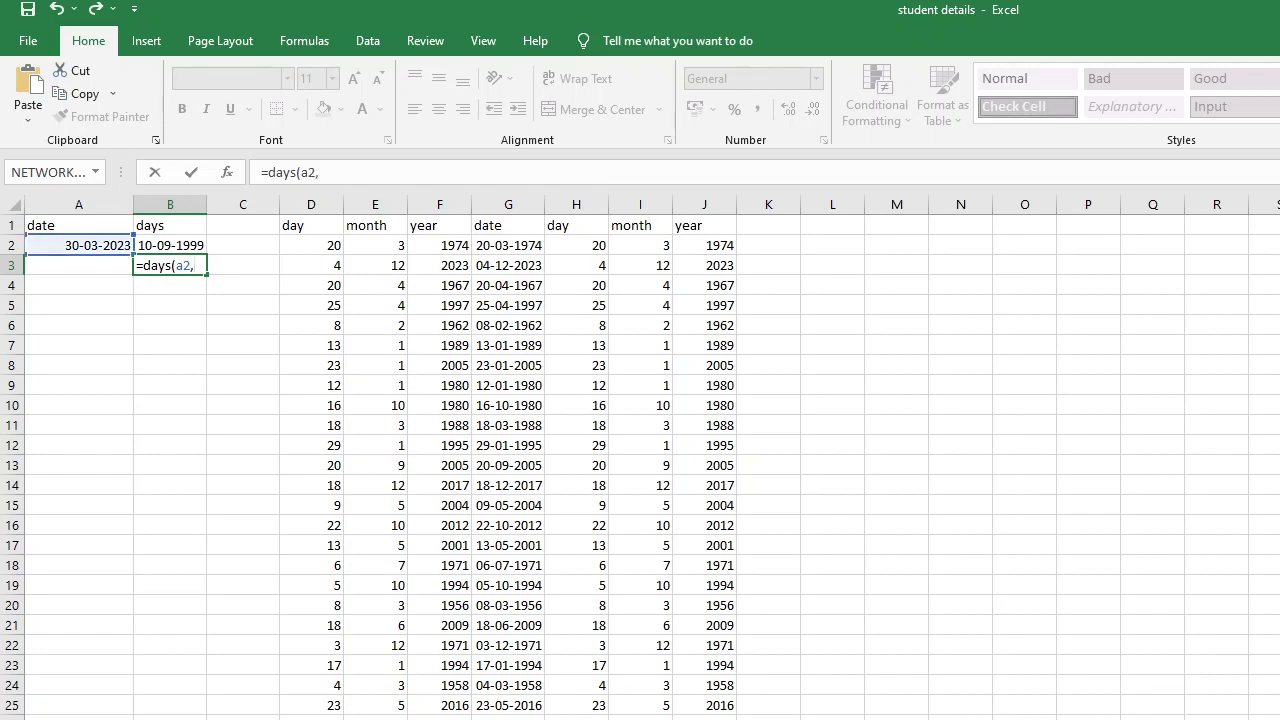
pyautogui.write('b2')
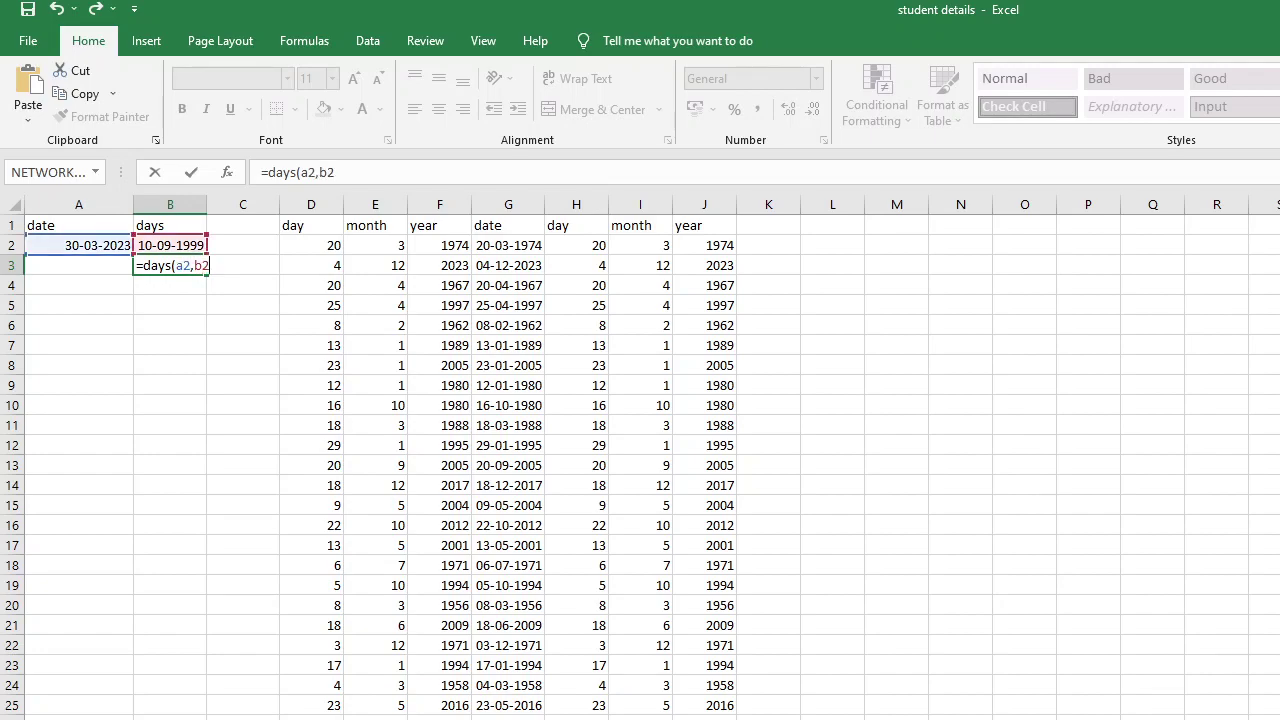
pyautogui.write(')')
pyautogui.press('Return')
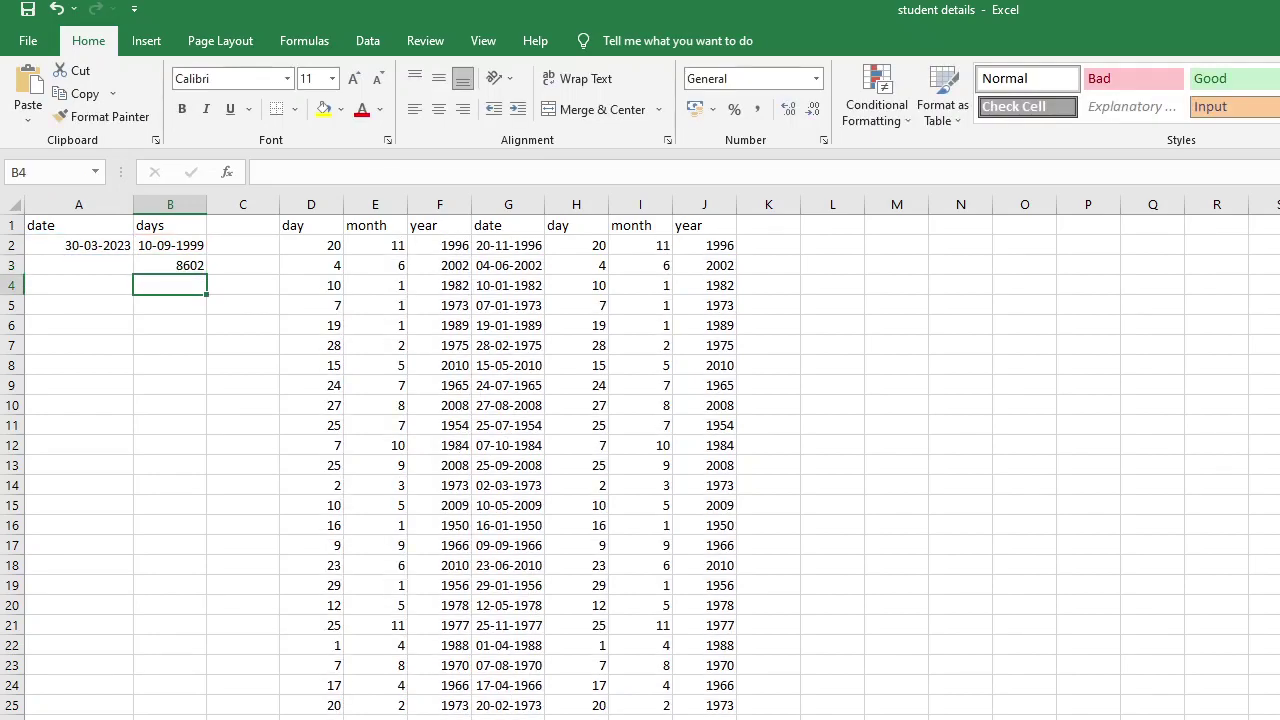
pyautogui.click(170, 265)
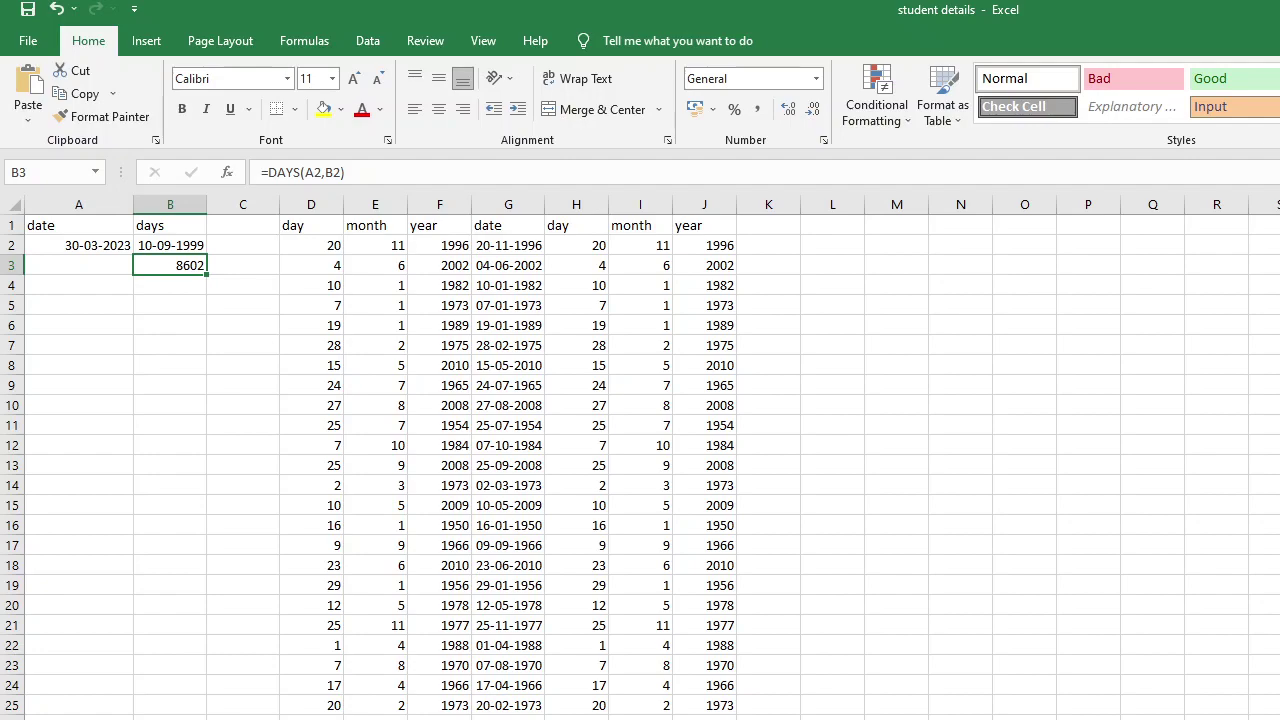
pyautogui.click(78, 245)
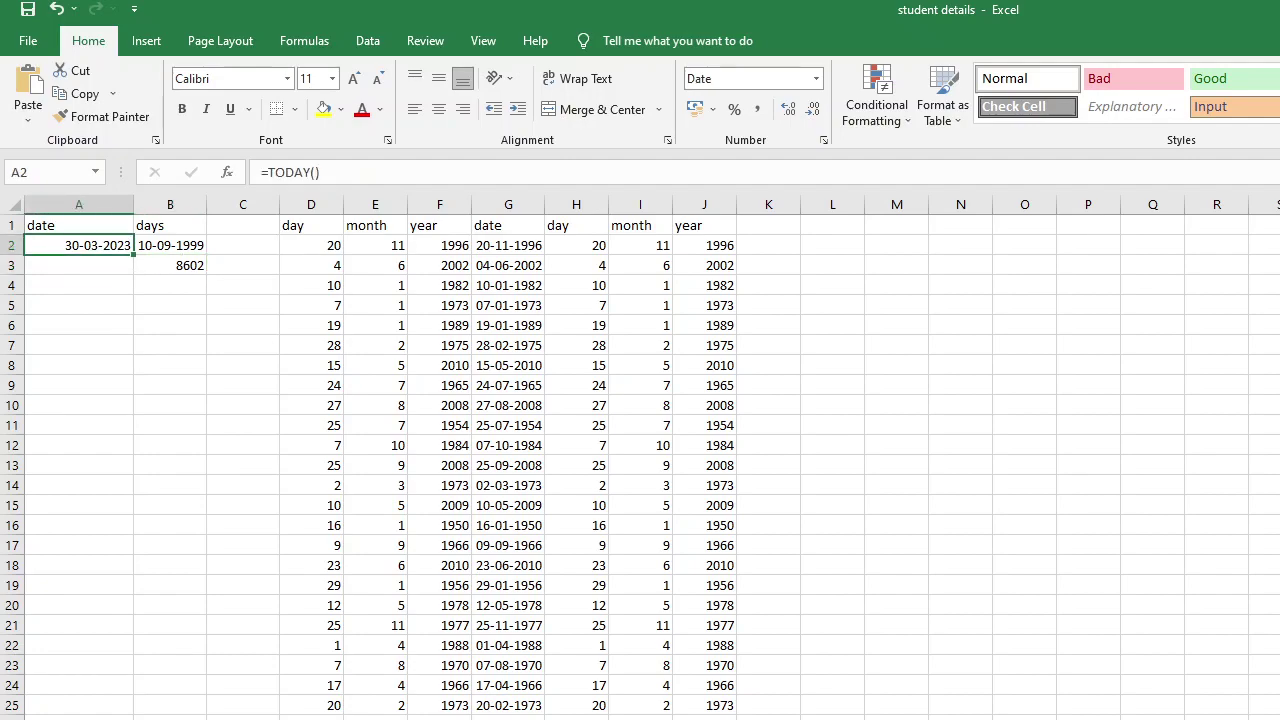
# - Enter the subtraction formula =A2-B2 in A3, which also gives 8602
pyautogui.click(78, 265)
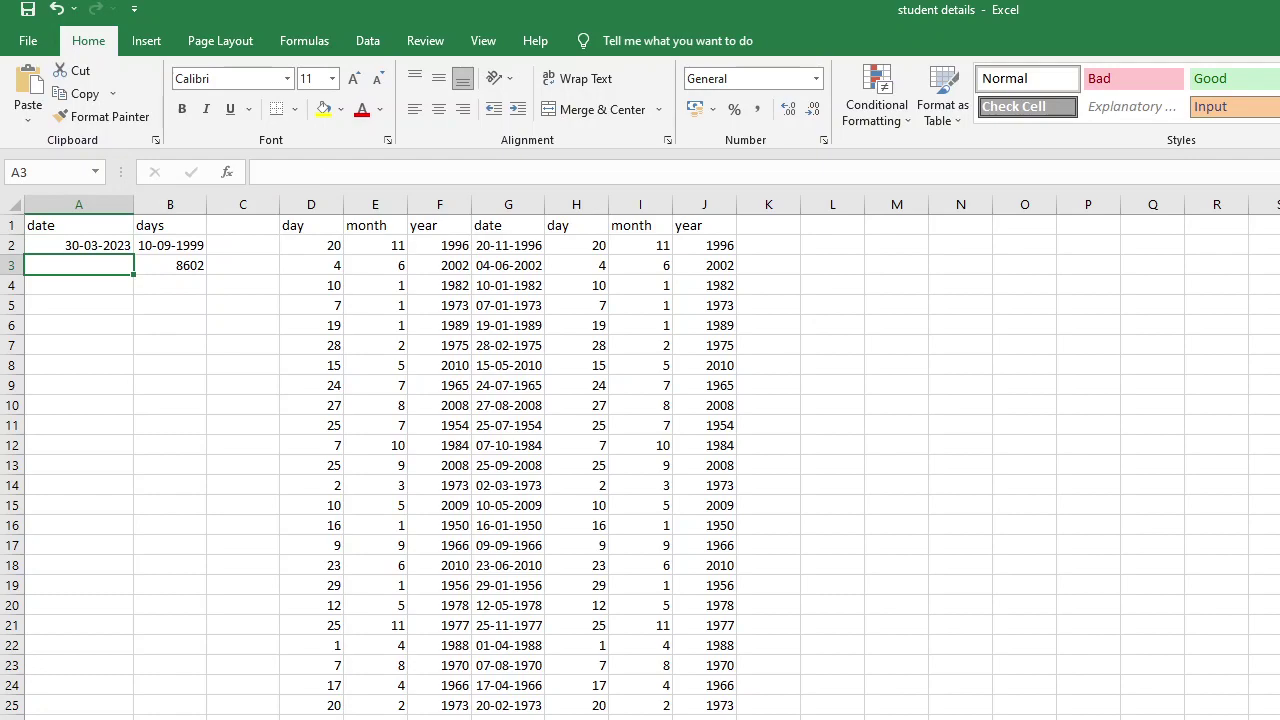
pyautogui.write('=a')
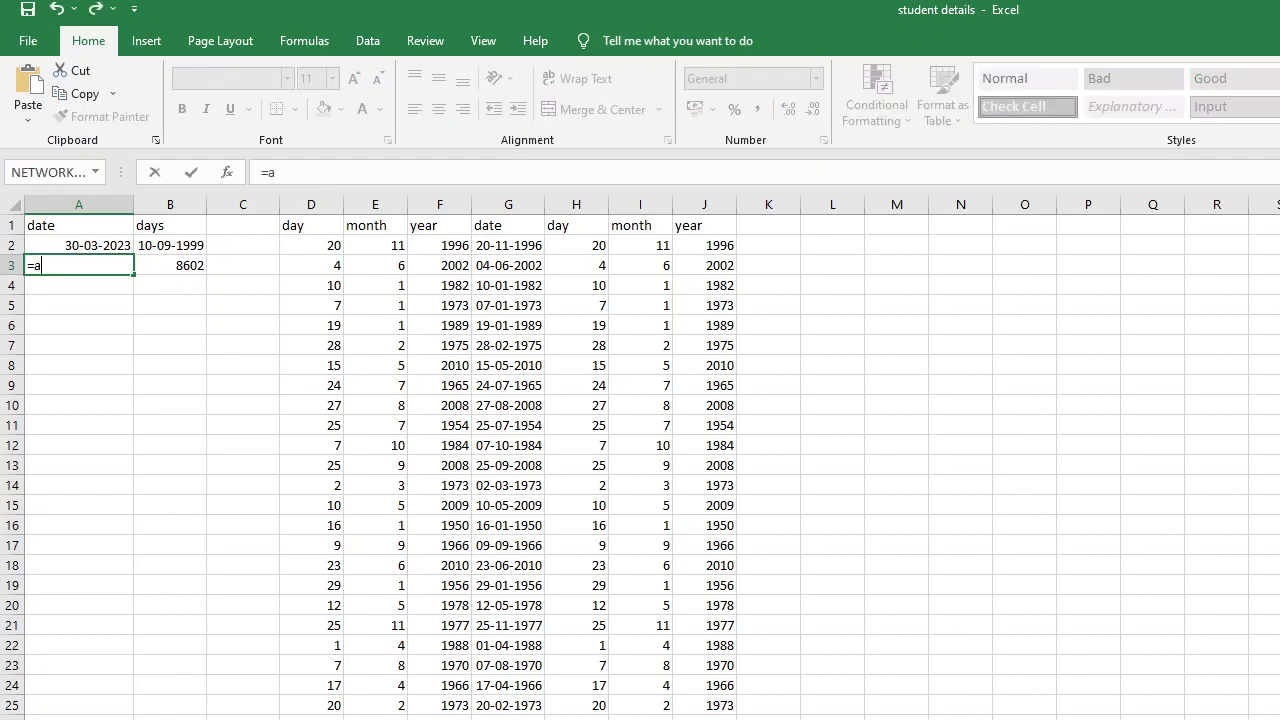
pyautogui.write('2-')
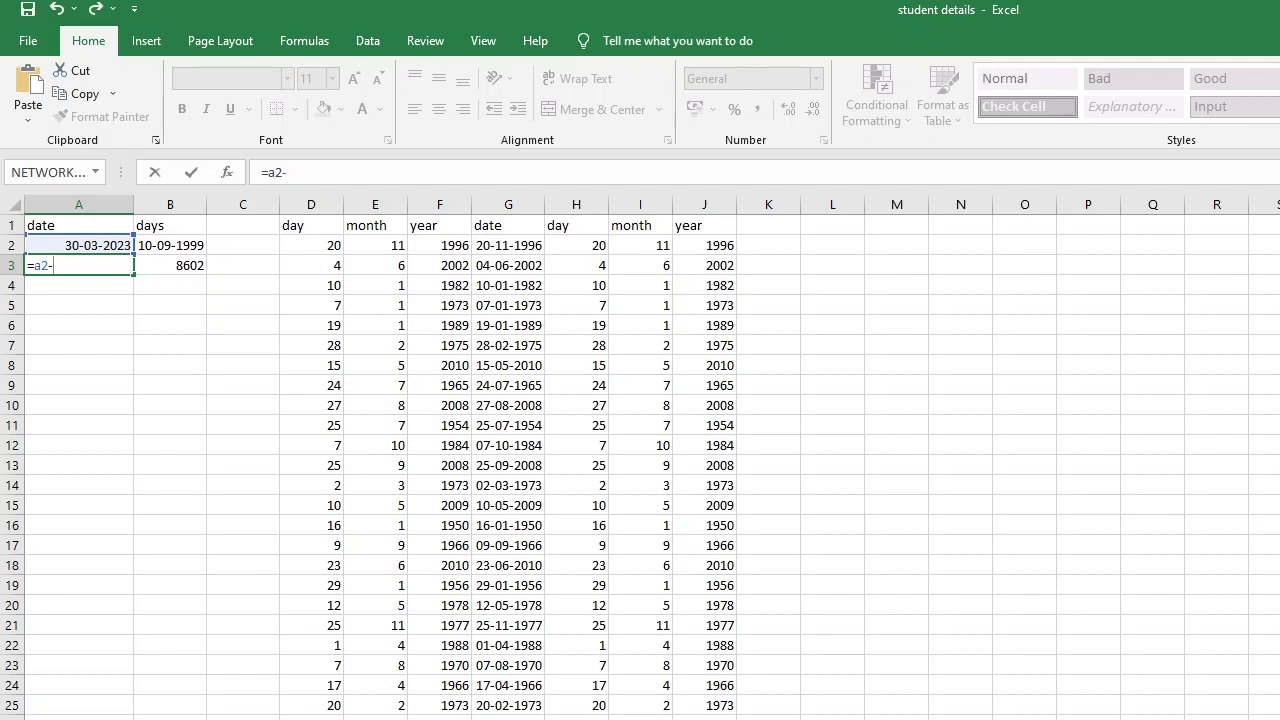
pyautogui.write('b2')
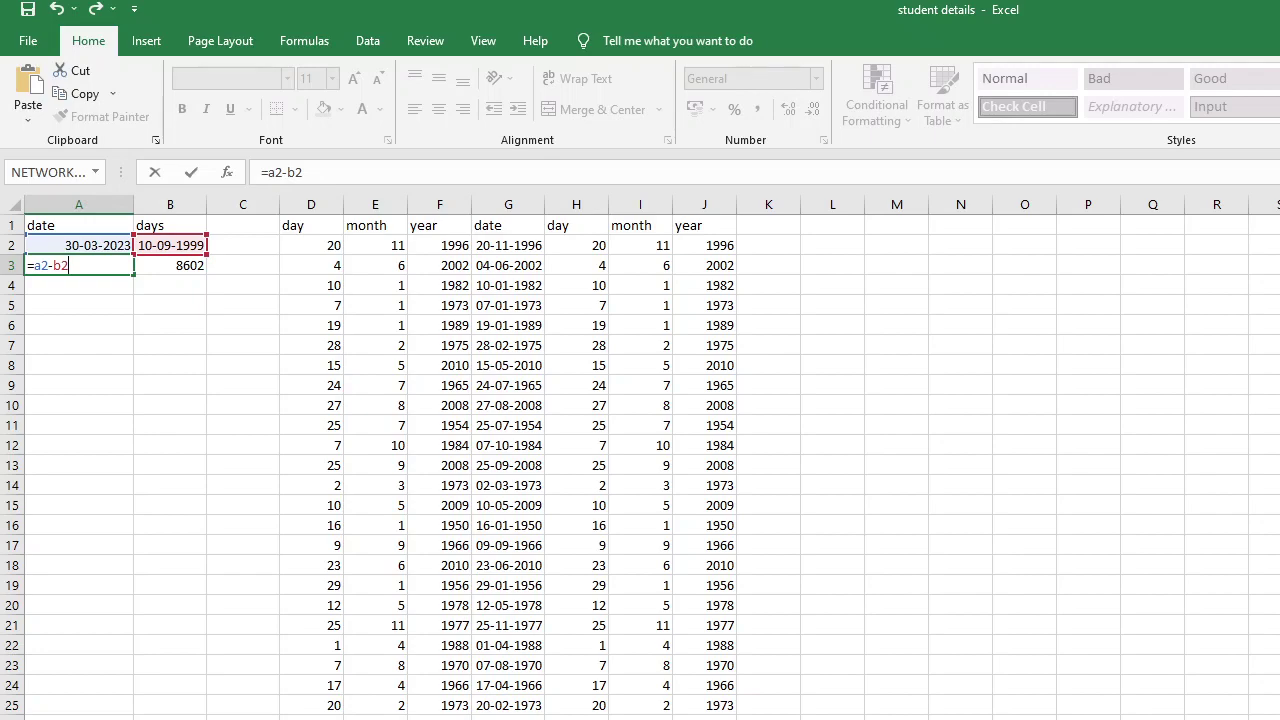
pyautogui.press('Return')
pyautogui.click(79, 265)
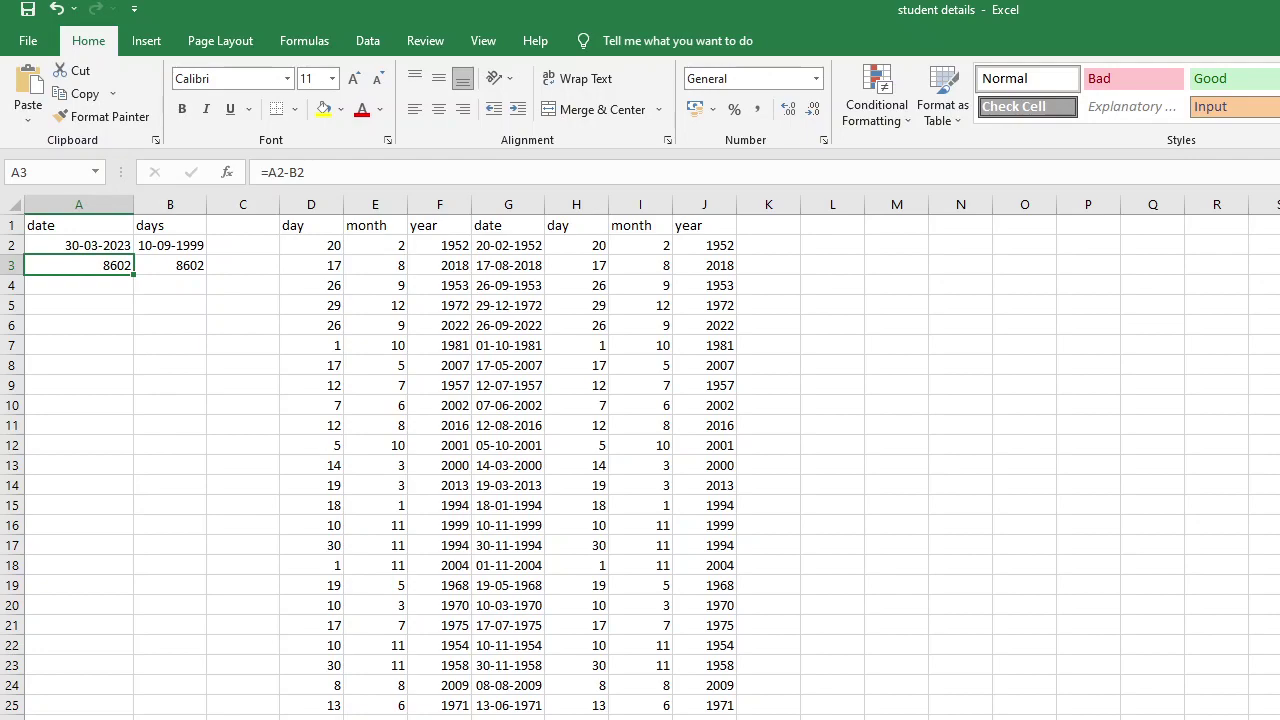
# - Select A1:C4 and delete the headers, dates and both 8602 results
pyautogui.click(78, 245)
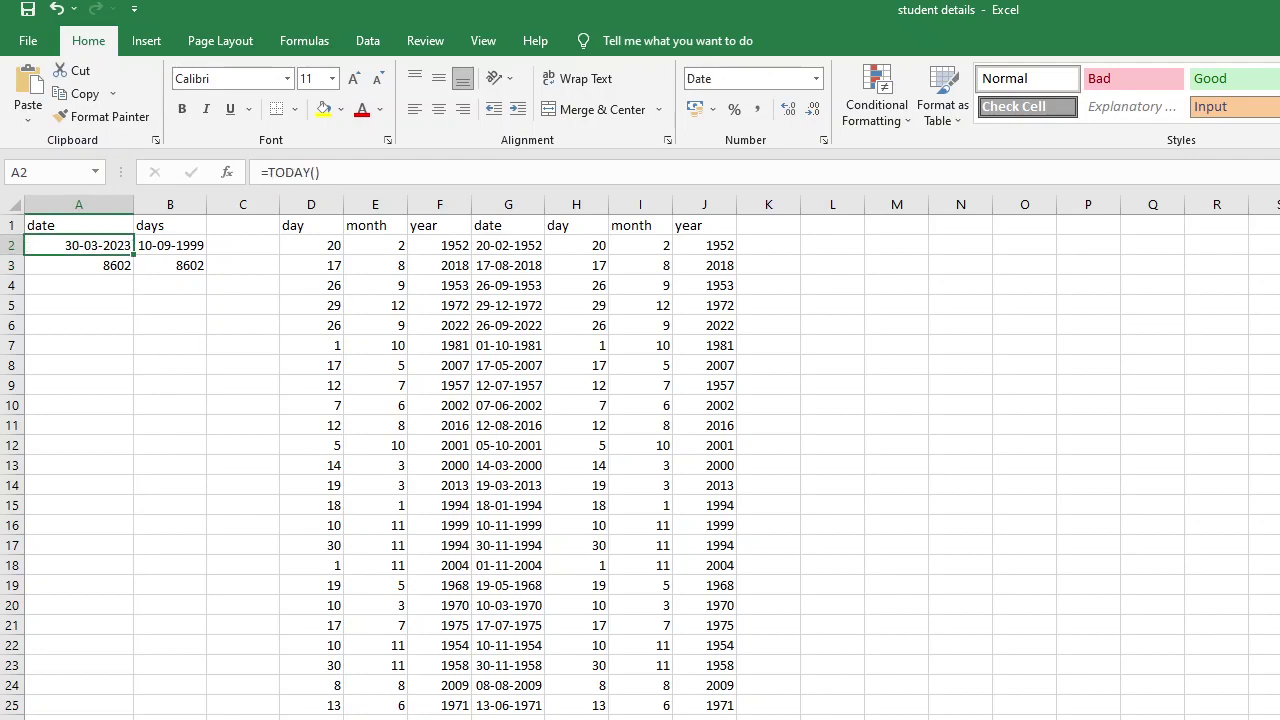
pyautogui.click(78, 225)
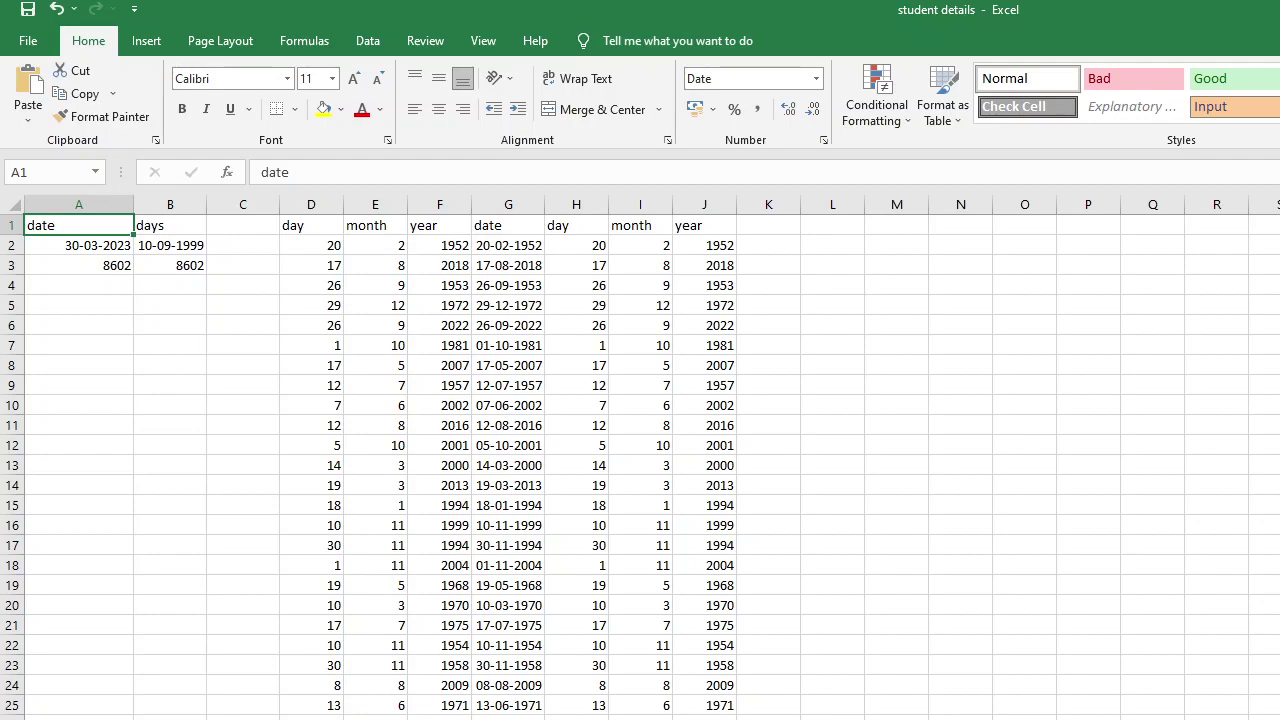
pyautogui.moveTo(78, 225); pyautogui.dragTo(242, 285)
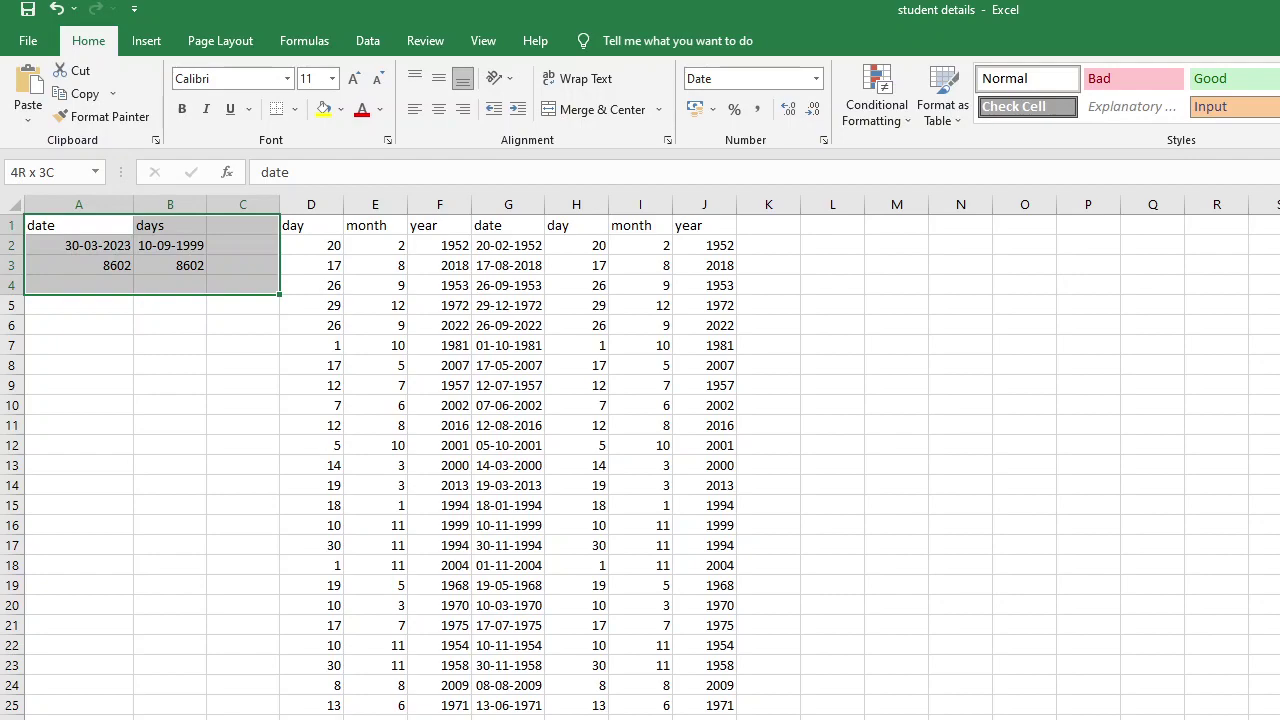
pyautogui.press('Delete')
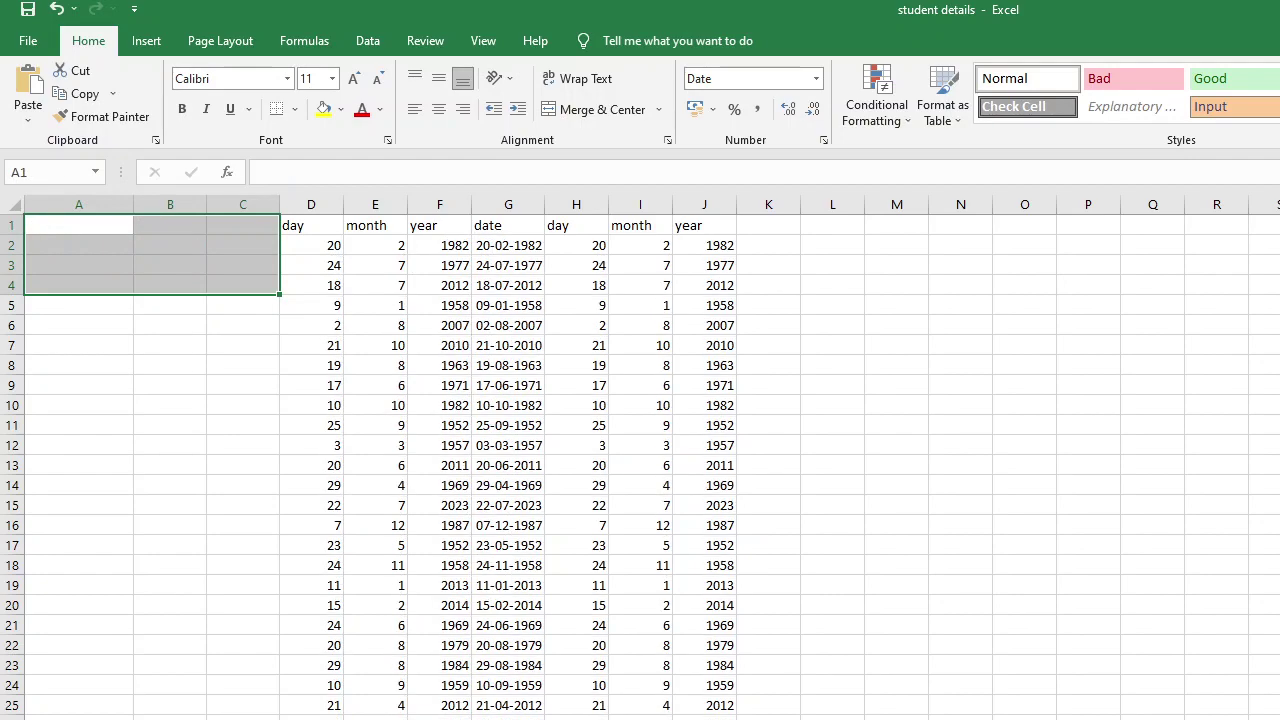
pyautogui.click(78, 225)
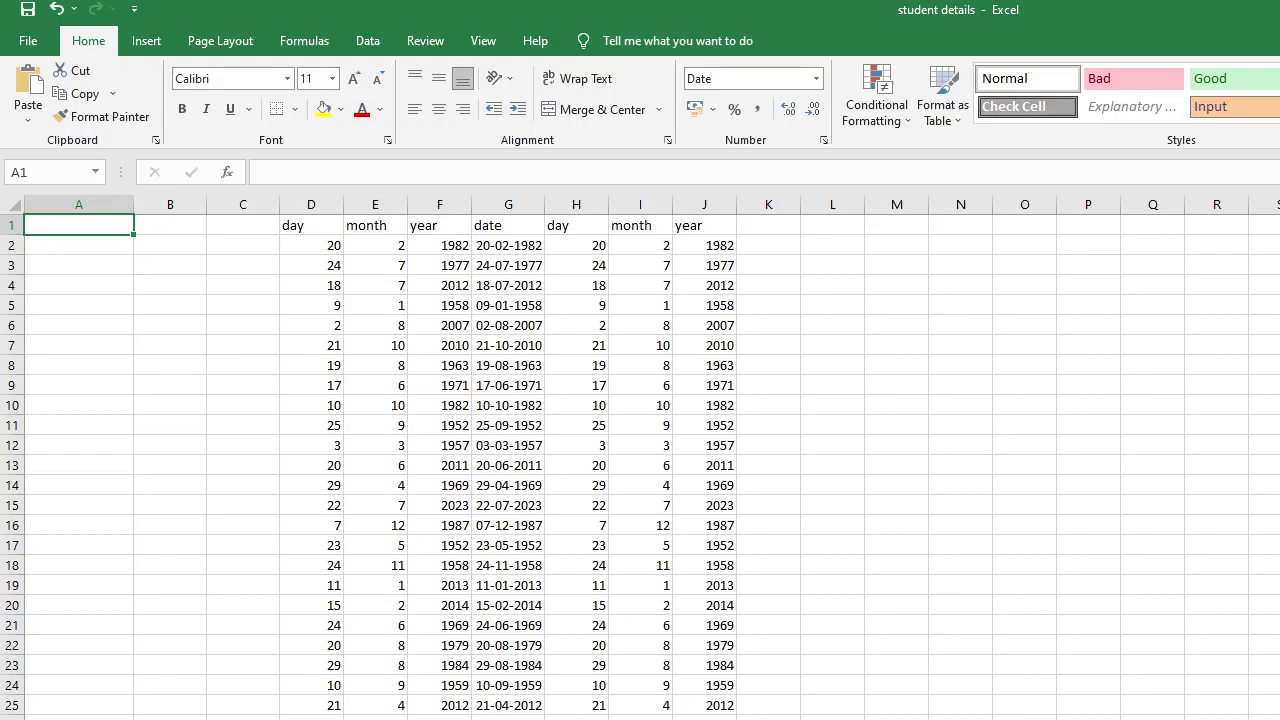
# - Enter the headers 'start date' in A1 and 'end date' in B1
pyautogui.write('start')
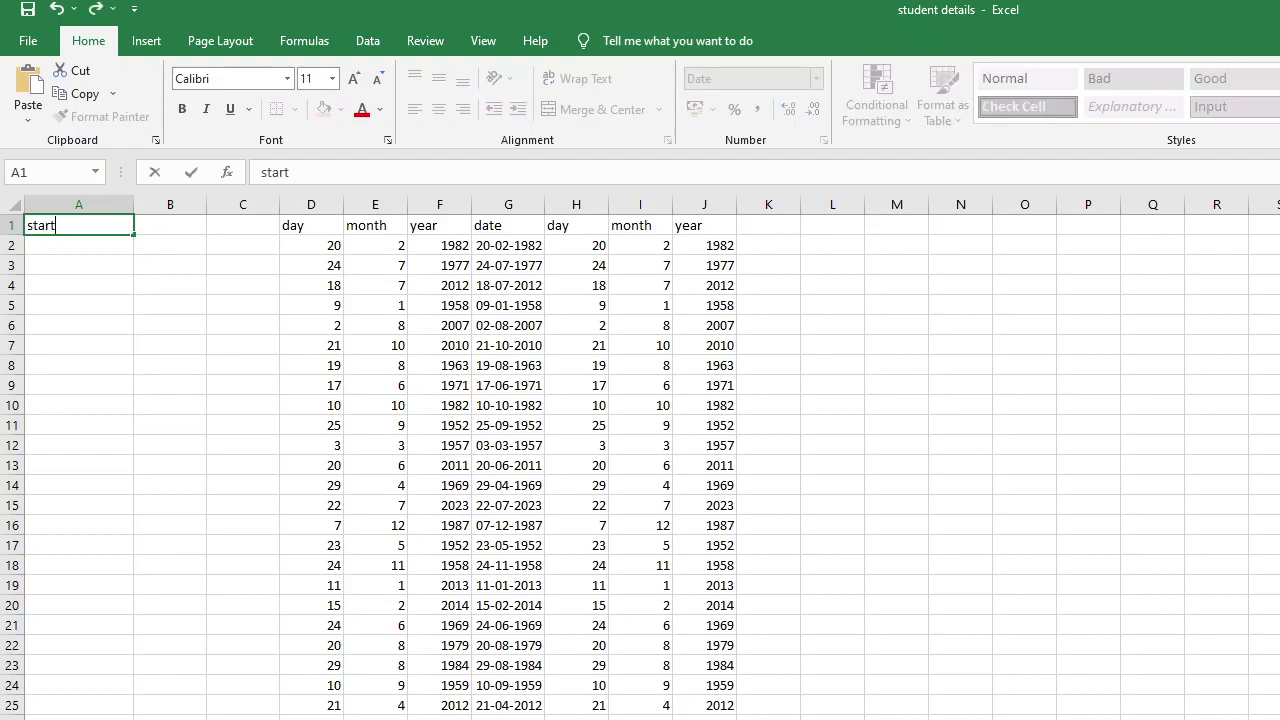
pyautogui.write(' date')
pyautogui.press('Tab')
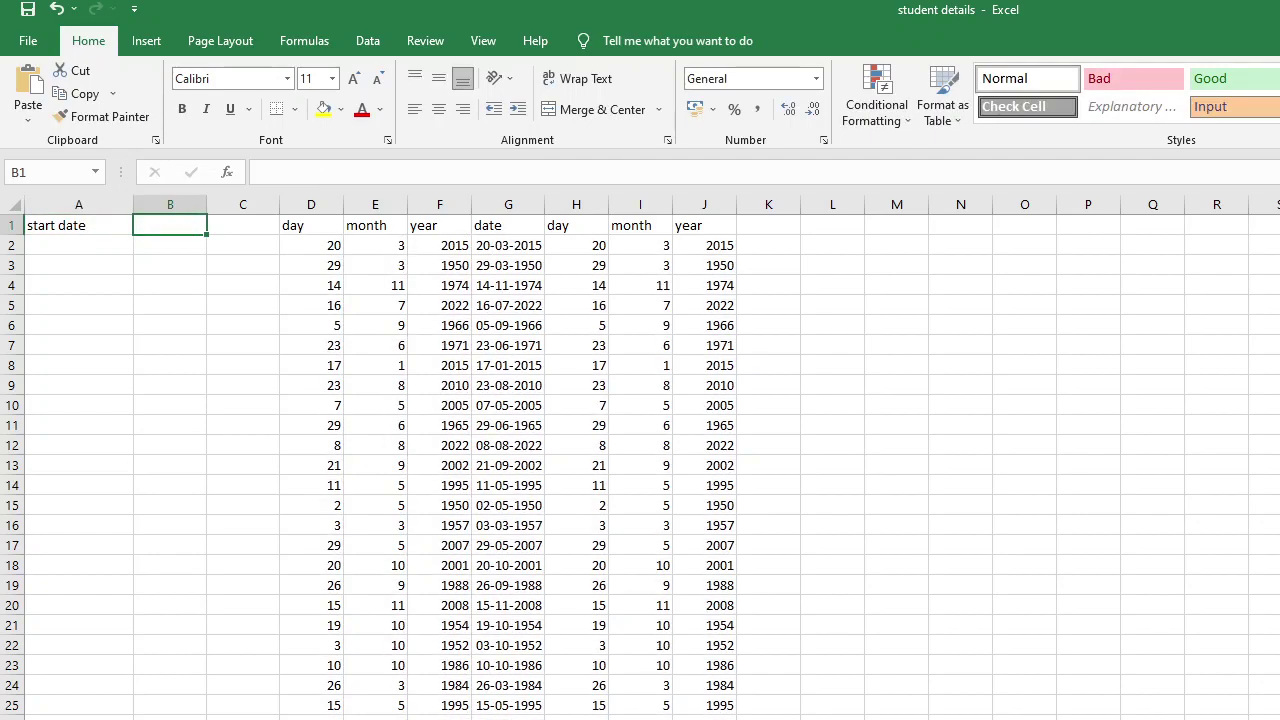
pyautogui.write('end')
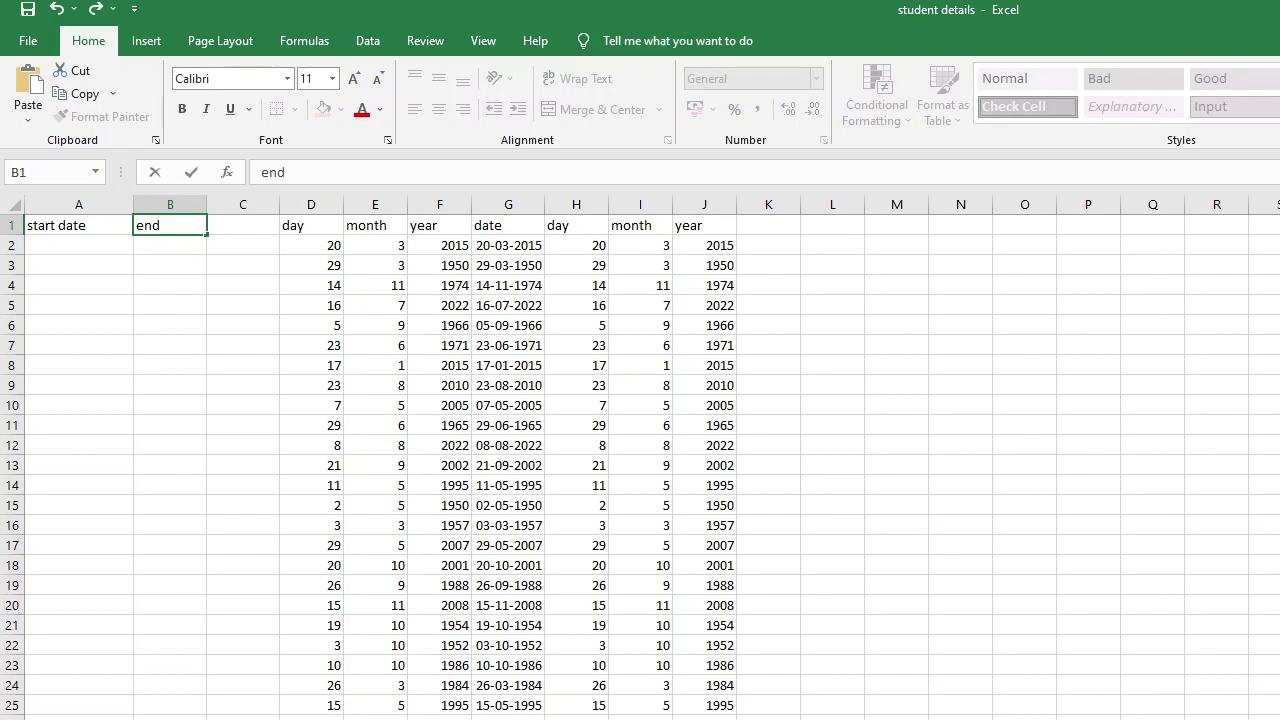
pyautogui.write(' date')
pyautogui.click(79, 225)
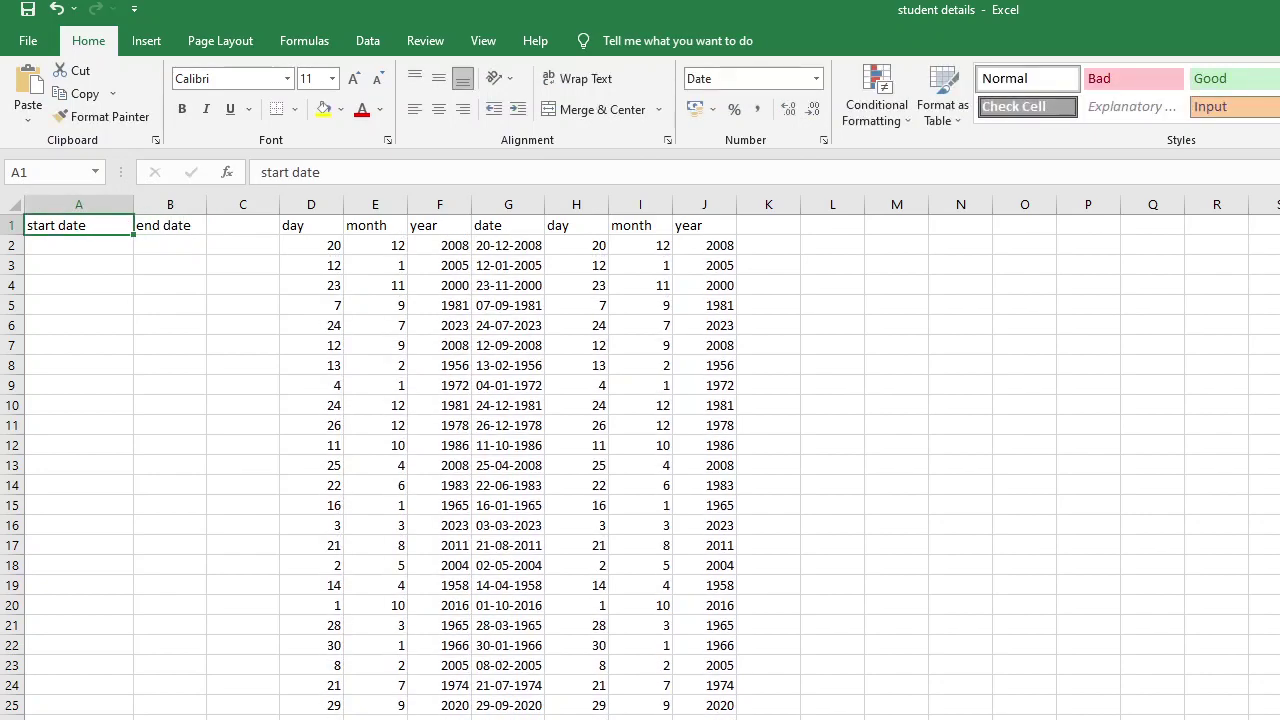
pyautogui.click(79, 245)
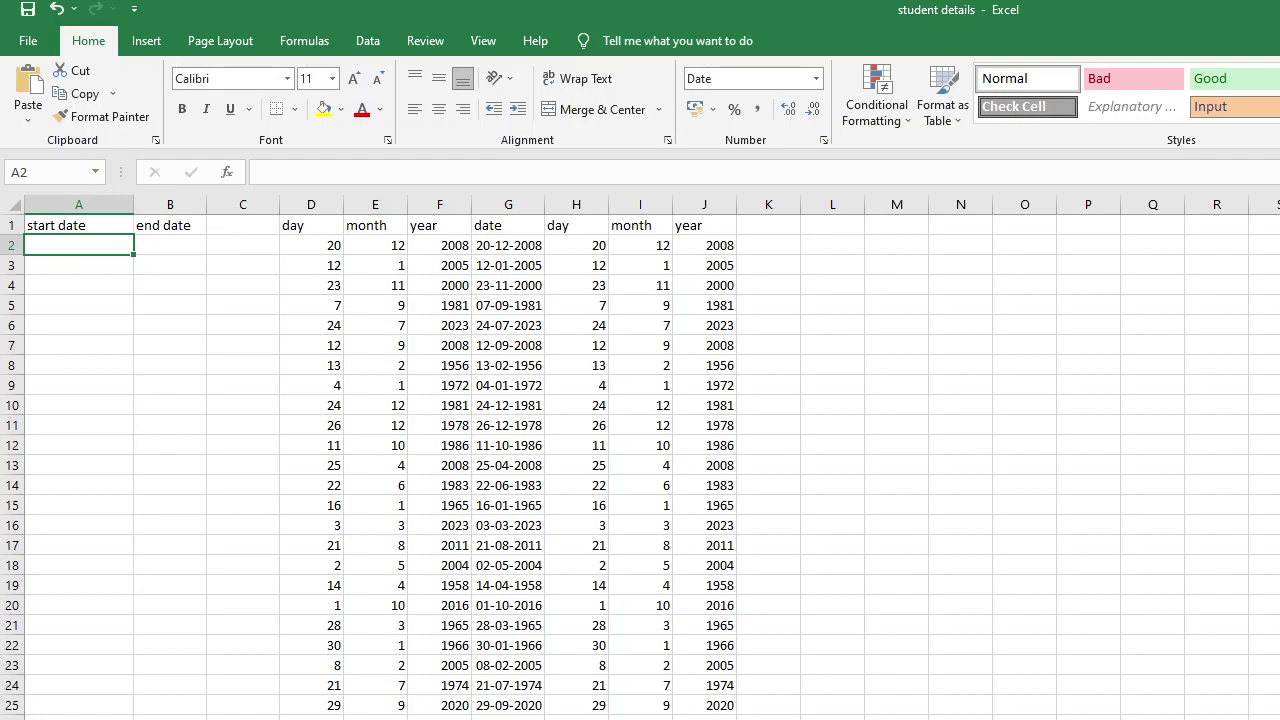
# - Fill A2 with 01-03-2023 and B2 with 31-03-2023
pyautogui.write('01')
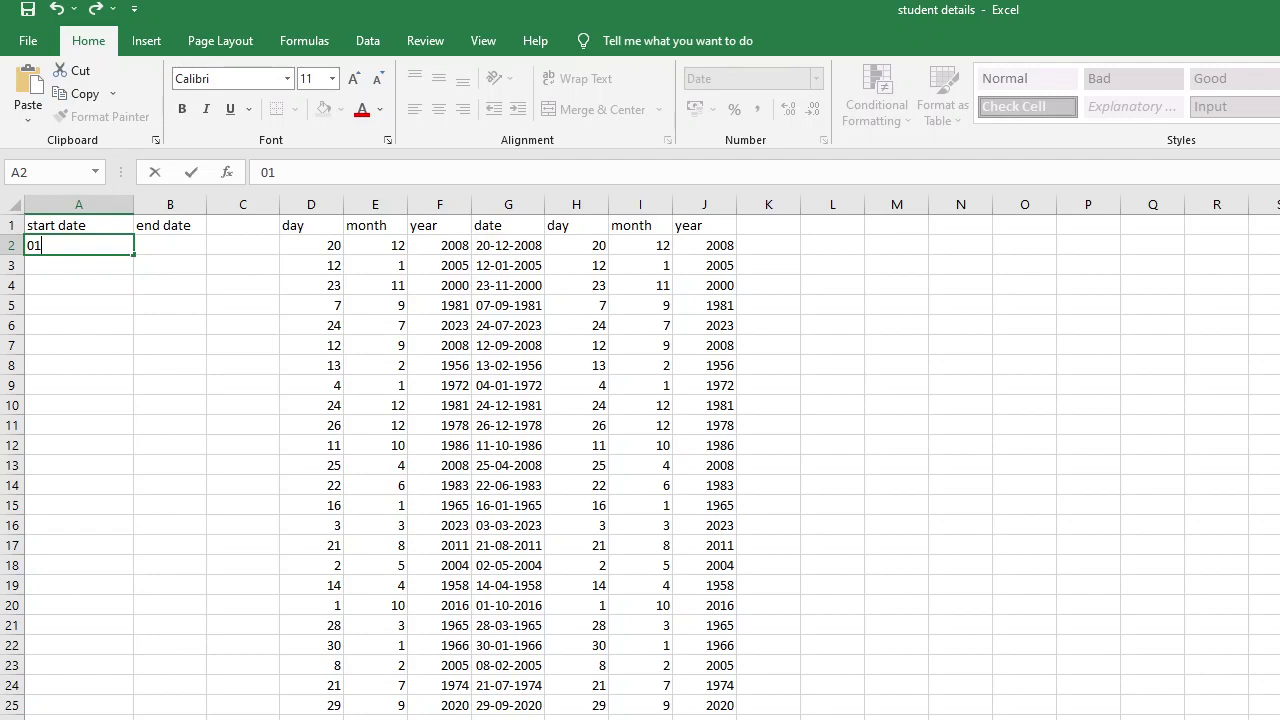
pyautogui.write('-03-2023')
pyautogui.press('Tab')
pyautogui.press('Up')
pyautogui.press('Down')
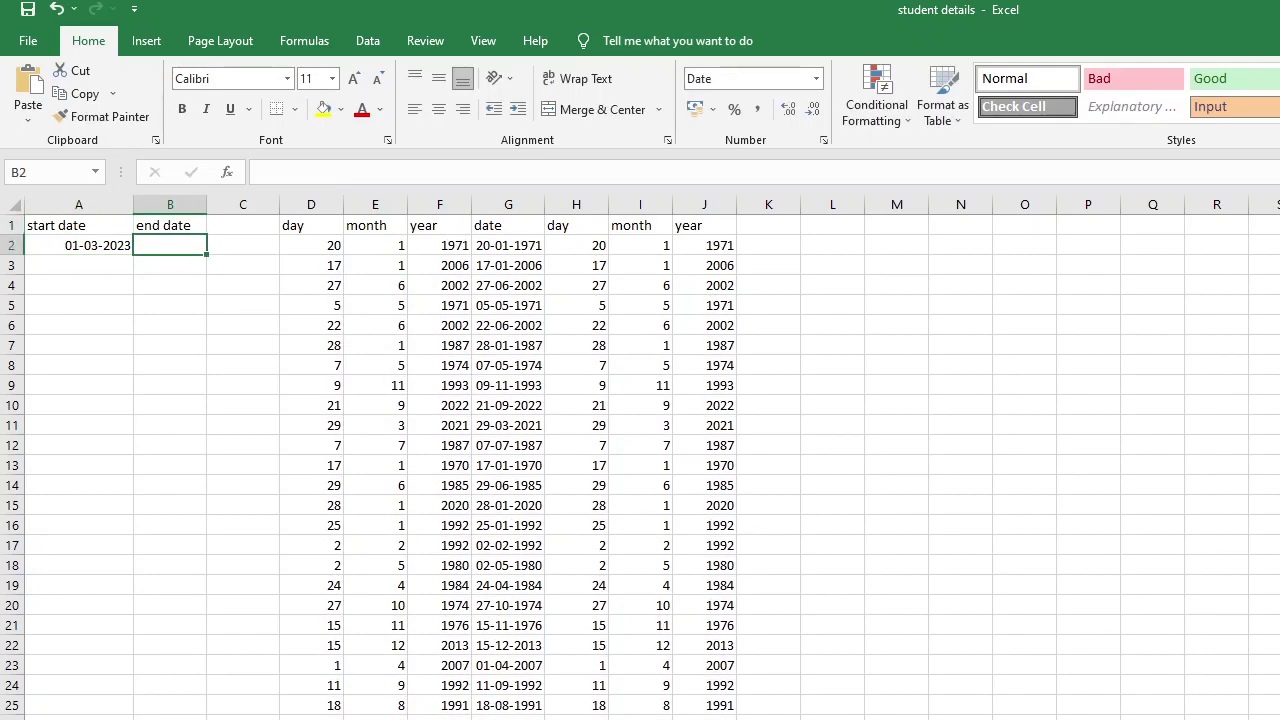
pyautogui.write('31')
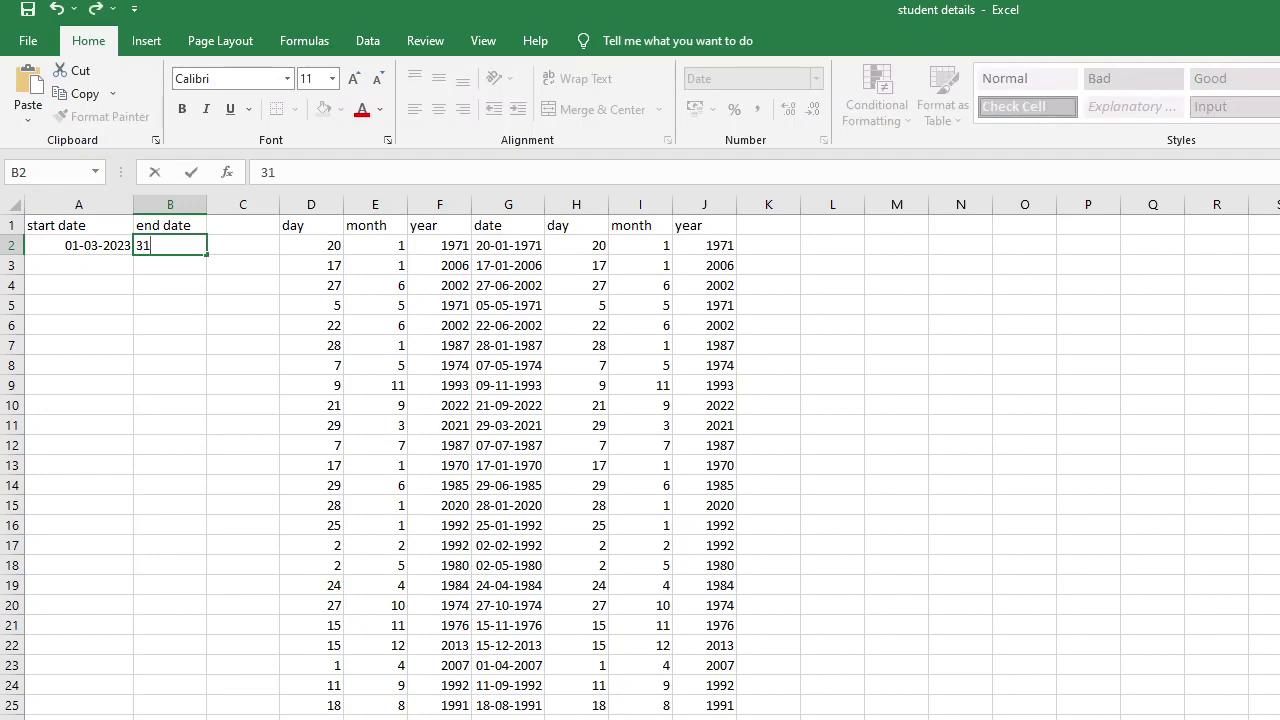
pyautogui.write('-03-2023')
pyautogui.click(242, 245)
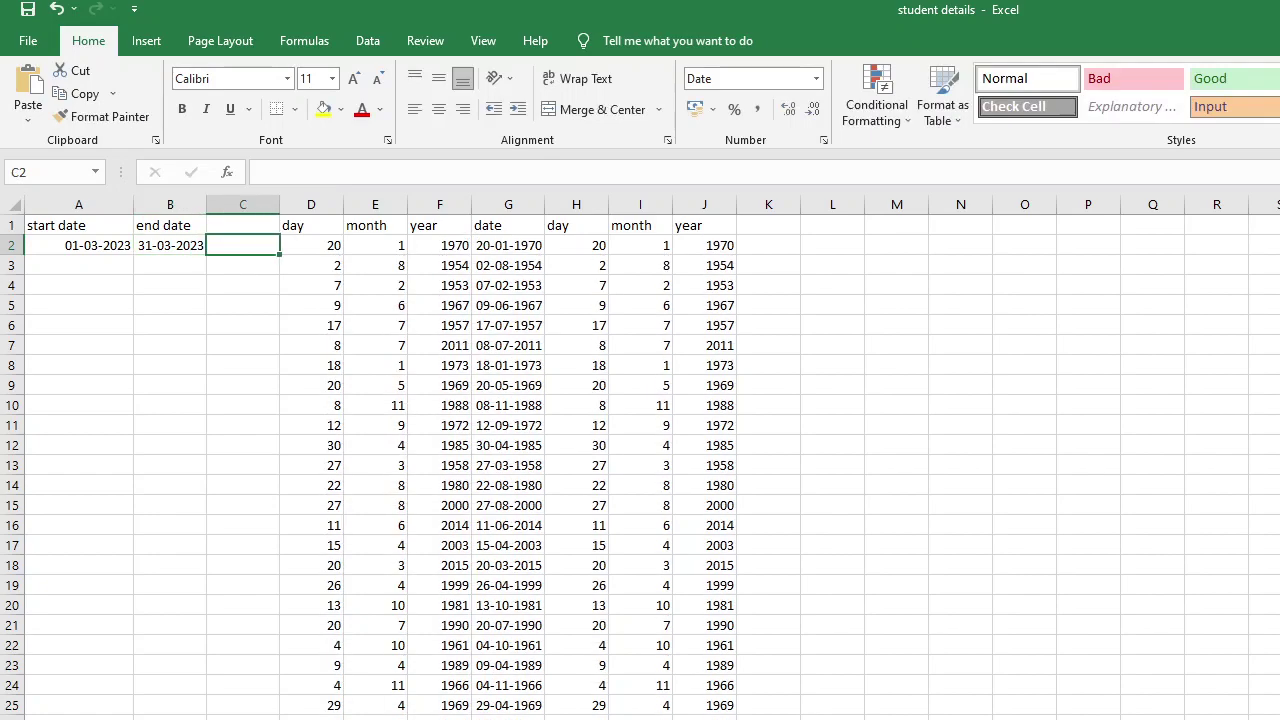
# - Enter the header 'networkdays' in cell C1
pyautogui.click(242, 225)
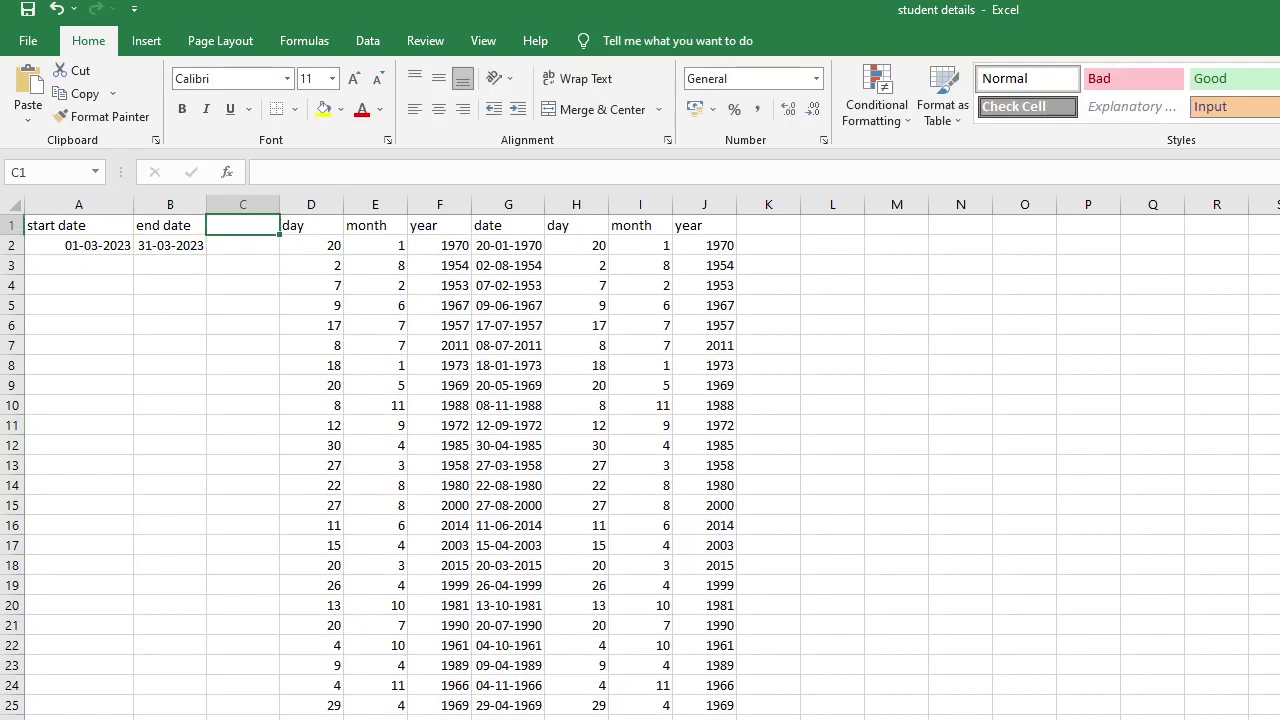
pyautogui.write('network')
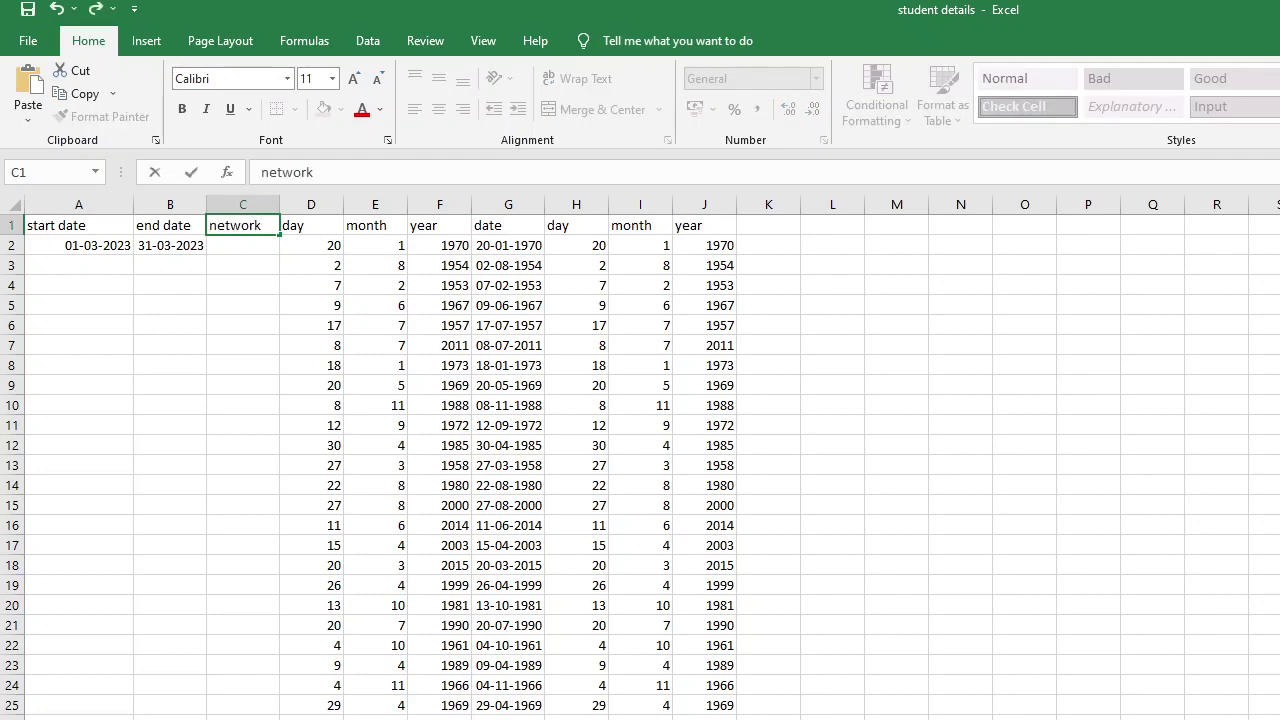
pyautogui.write('day')
pyautogui.write('s')
pyautogui.hotkey('ctrl', 'Return')
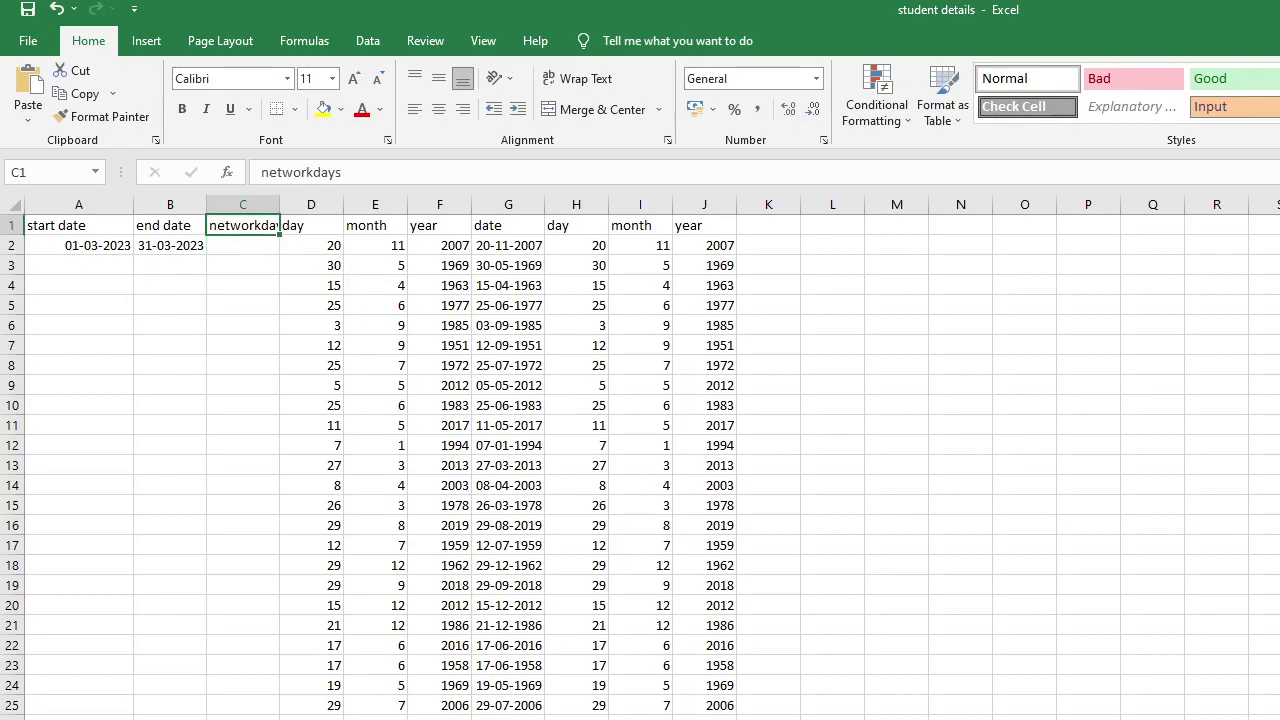
pyautogui.click(242, 245)
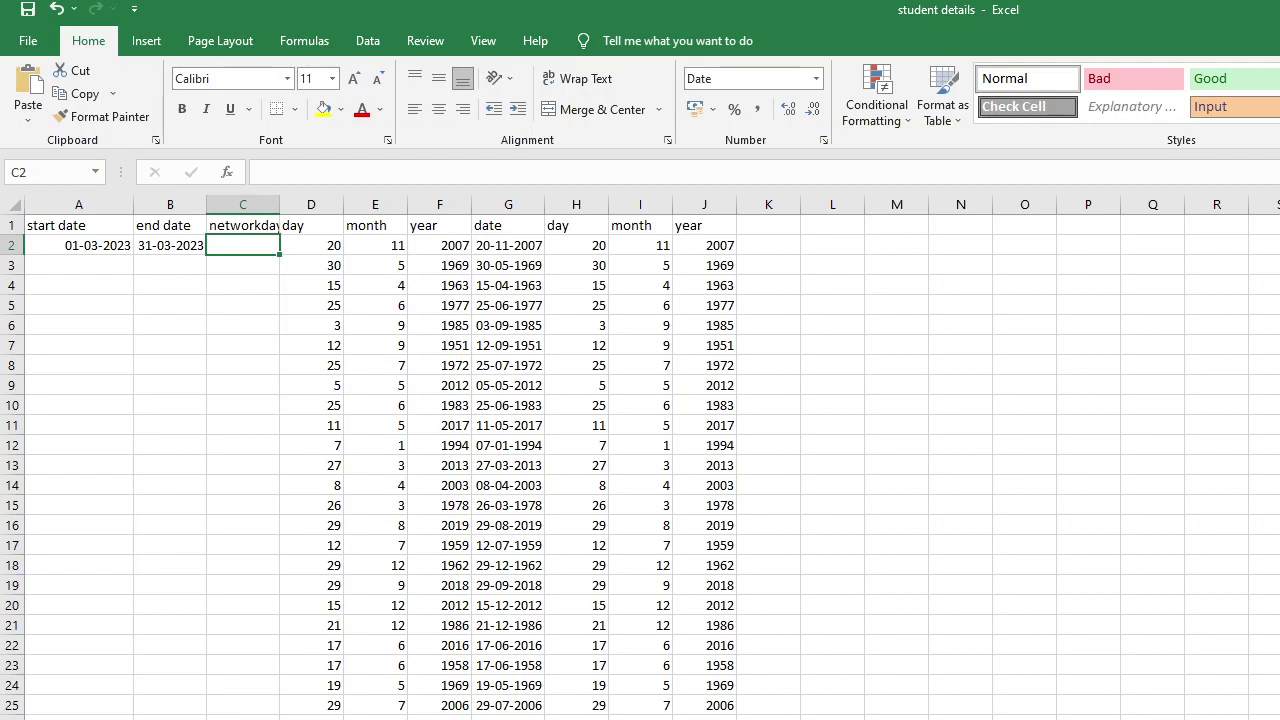
# - Enter =networkdays(a2,b2) in C2 to count working days between the two dates
pyautogui.write('=ne')
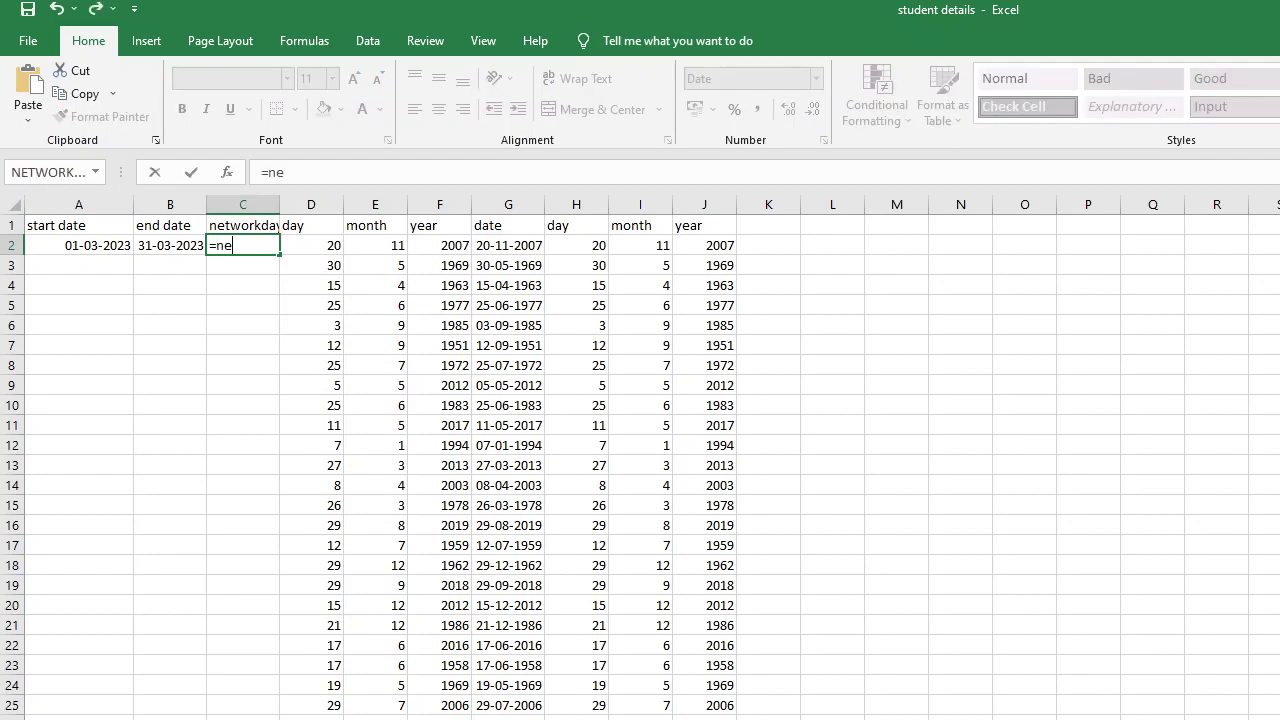
pyautogui.write('tworkdays')
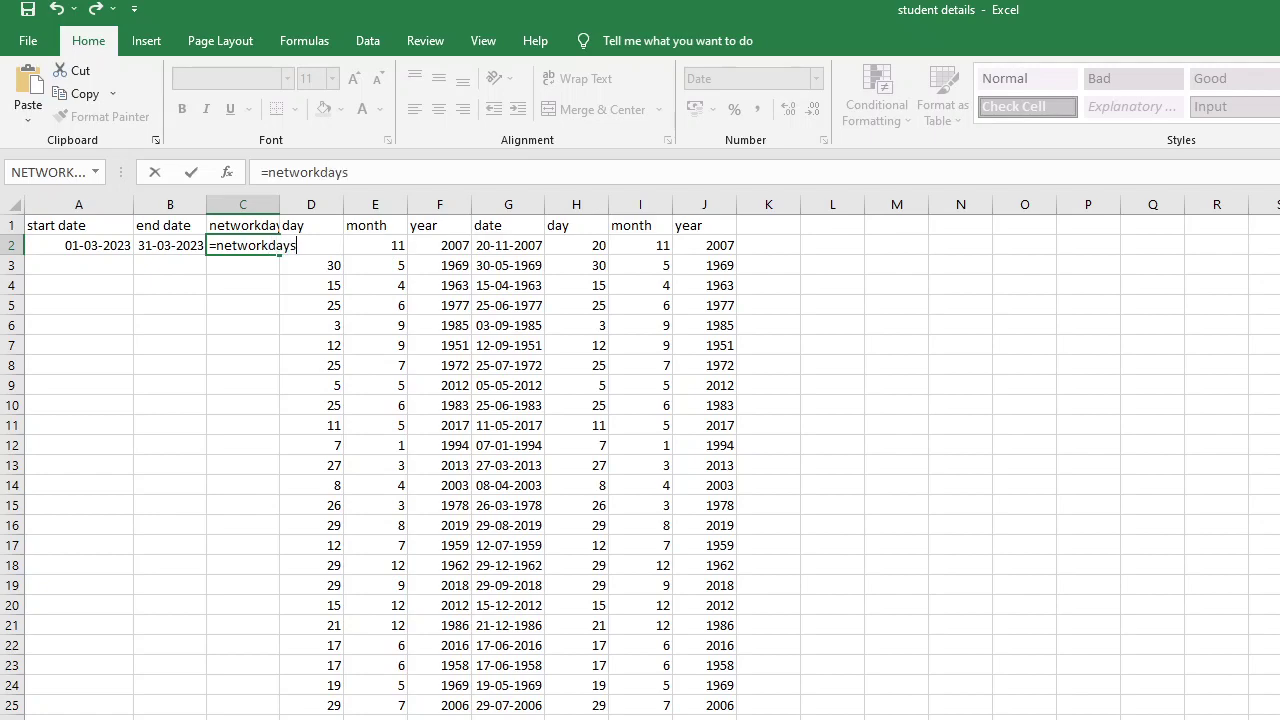
pyautogui.write('(a2')
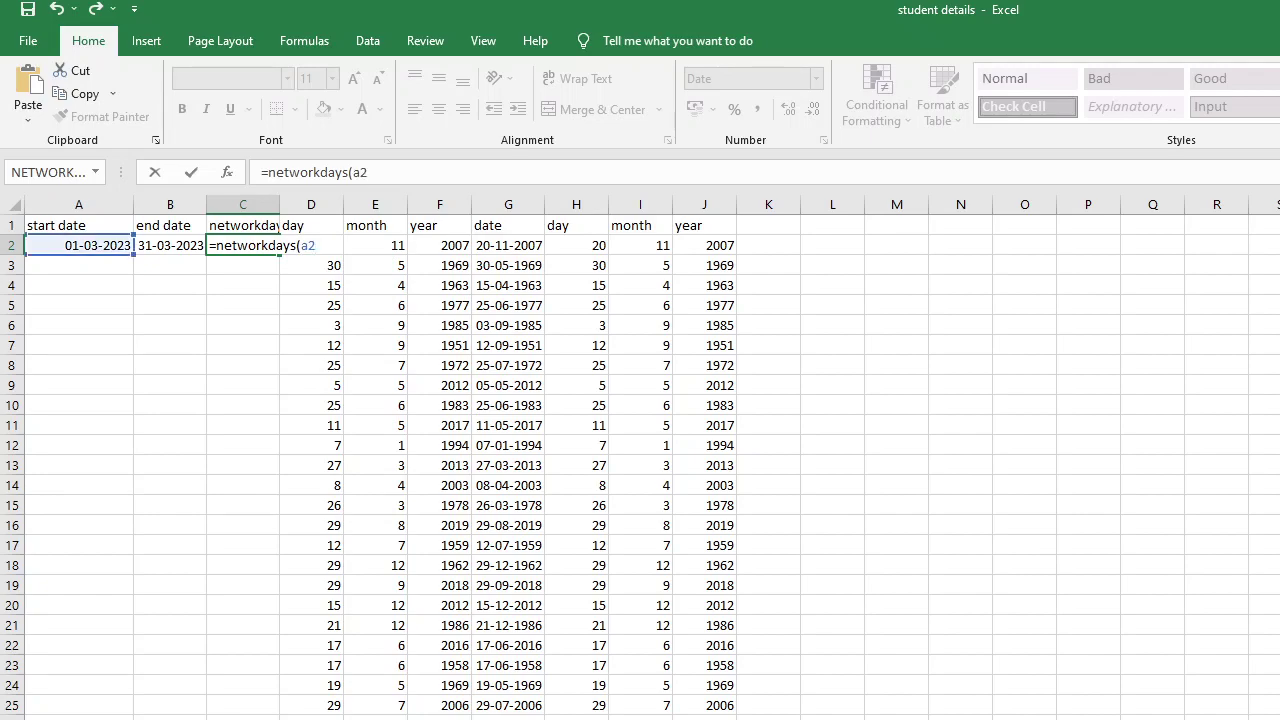
pyautogui.write(',b2)')
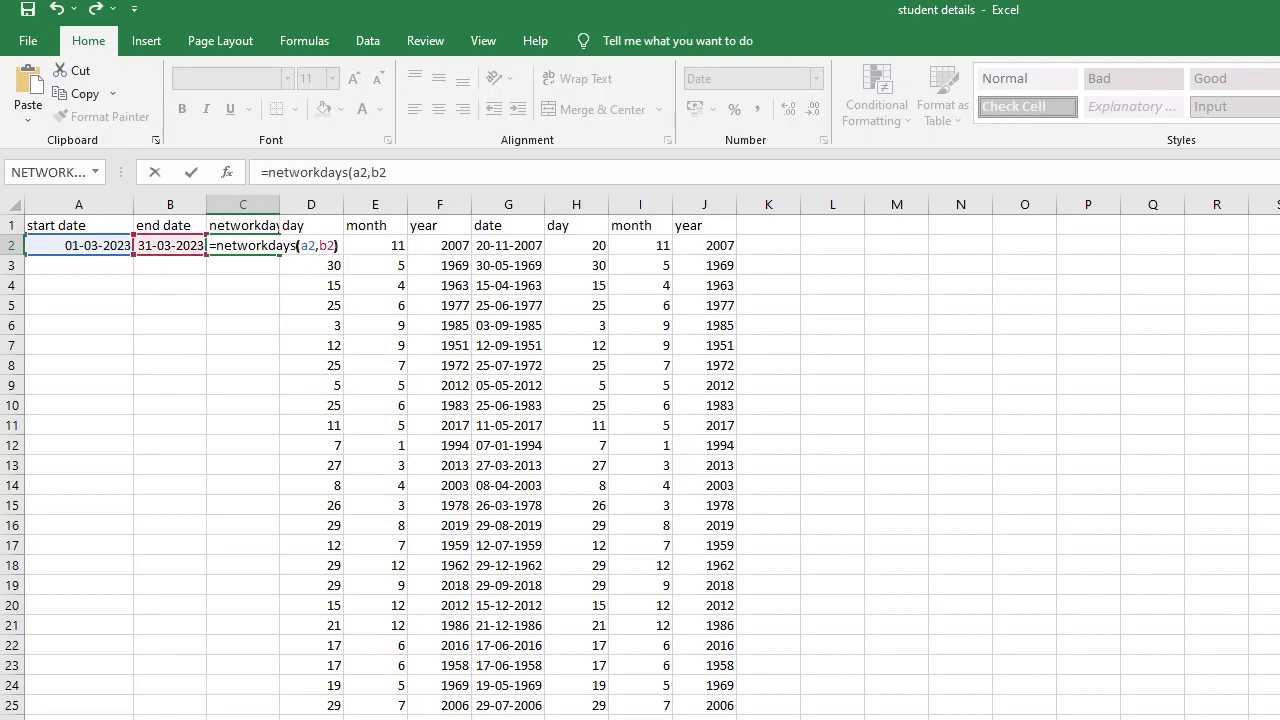
pyautogui.press('Return')
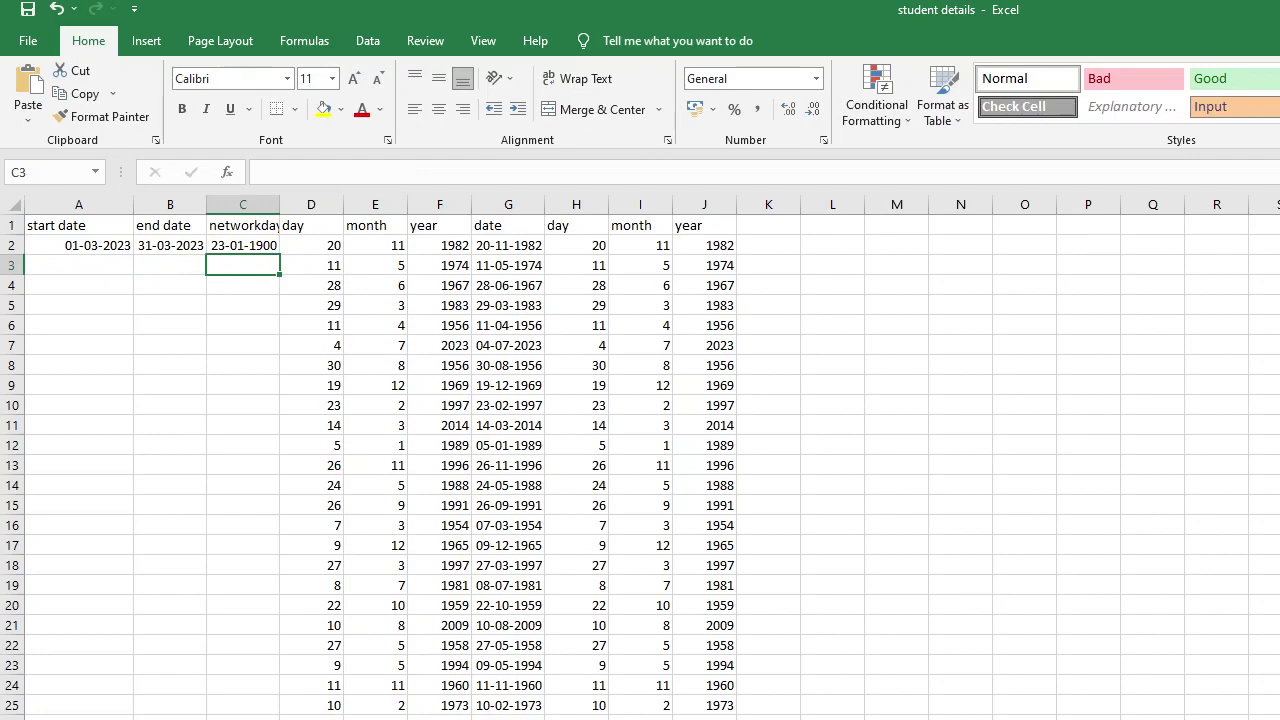
pyautogui.click(242, 245)
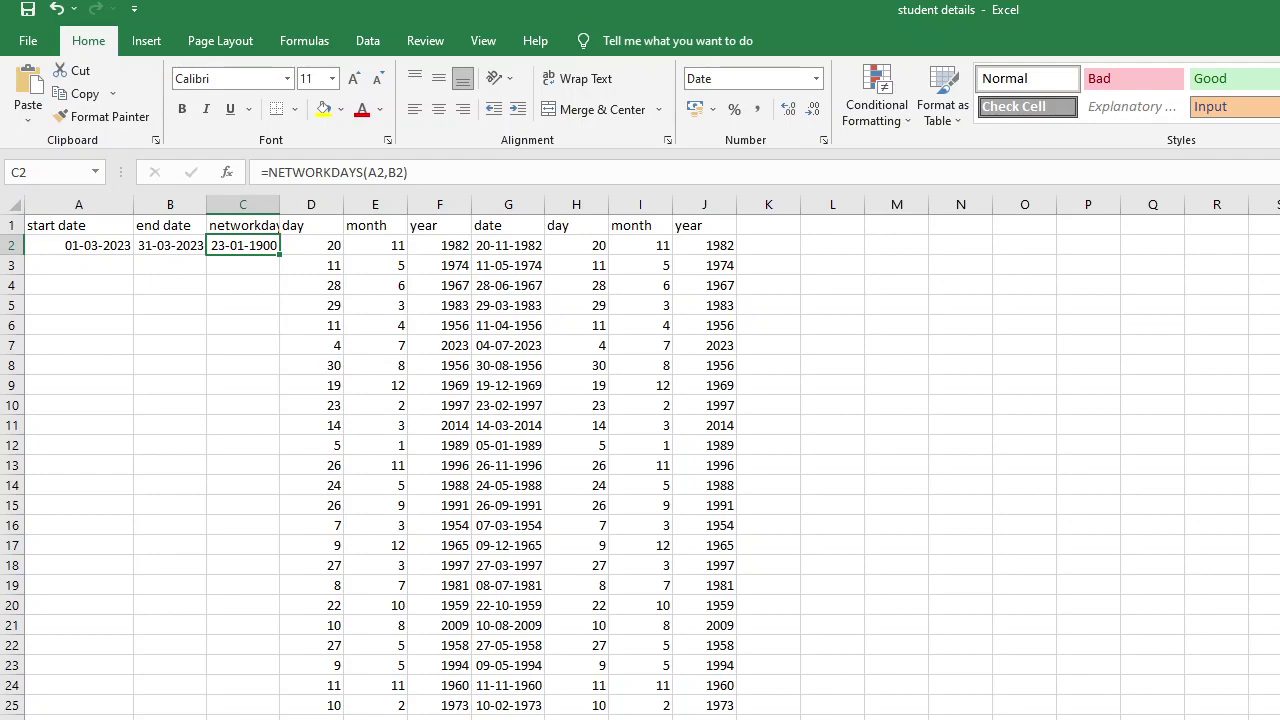
# - Change C2's number format from Date to Number so it shows 23
pyautogui.press('alt')
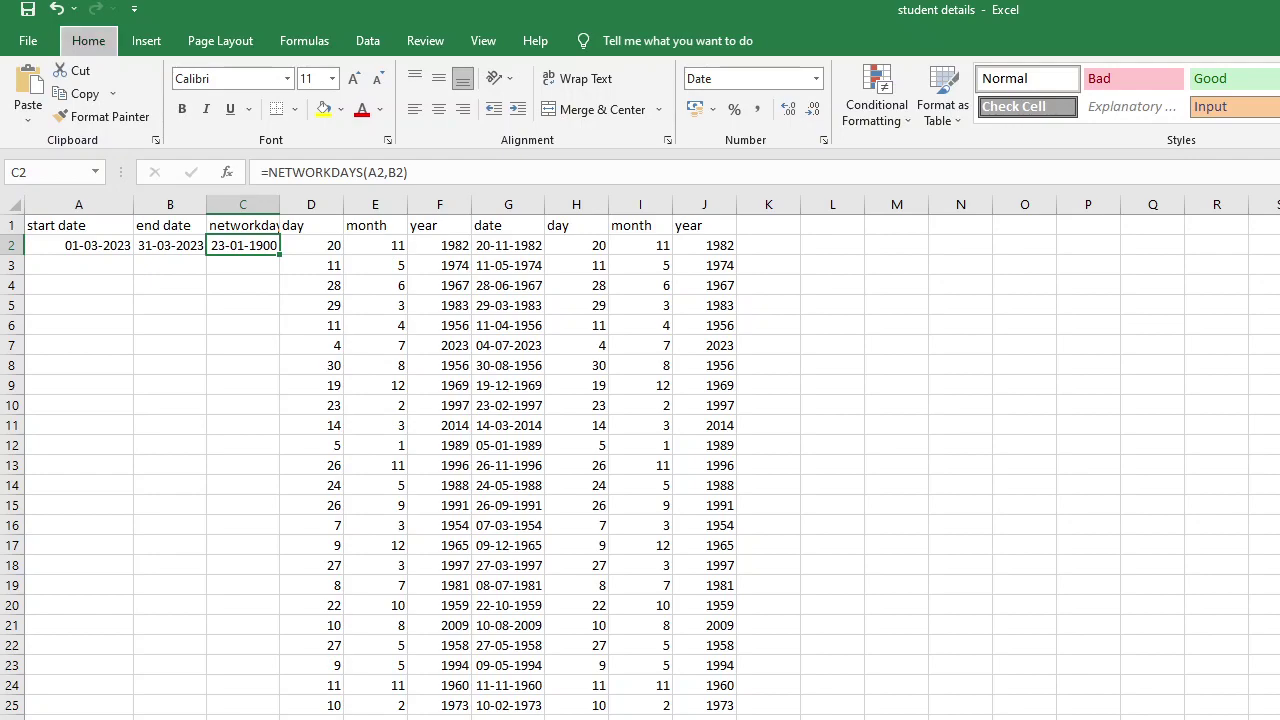
pyautogui.press('h')
pyautogui.press('n')
pyautogui.press('BackSpace')
pyautogui.write('Number')
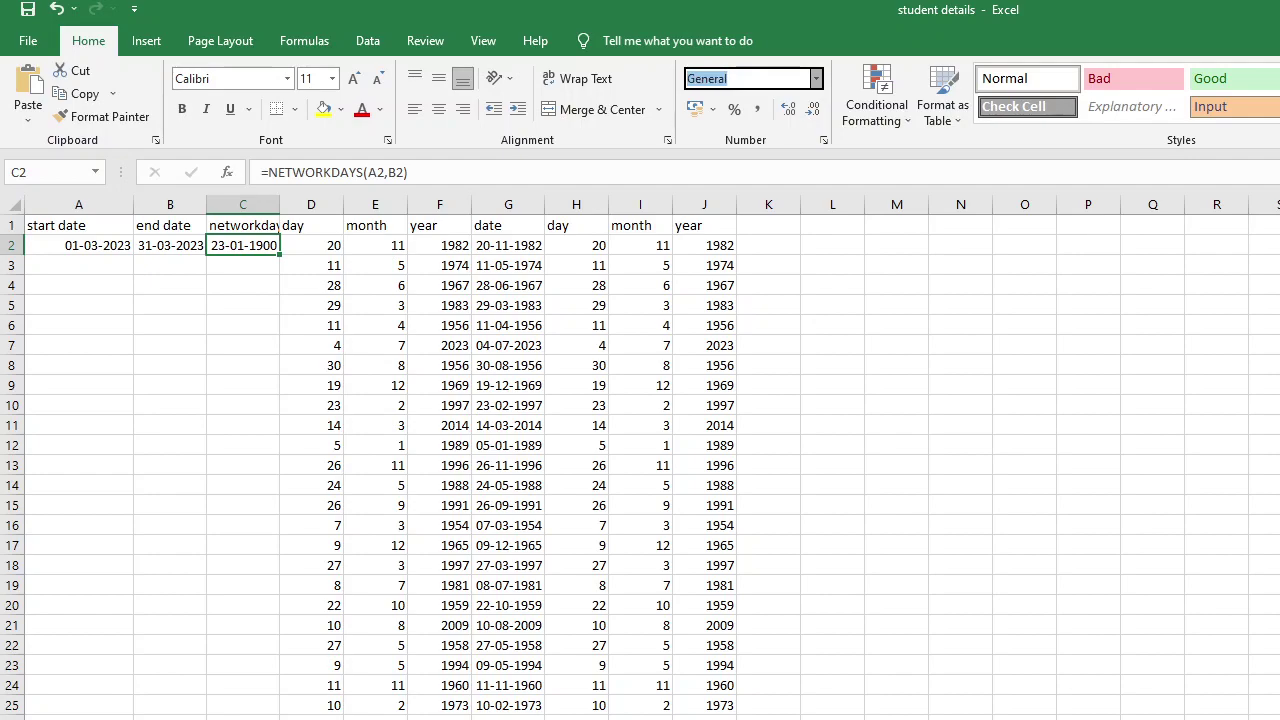
pyautogui.press('Return')
pyautogui.press('Down')
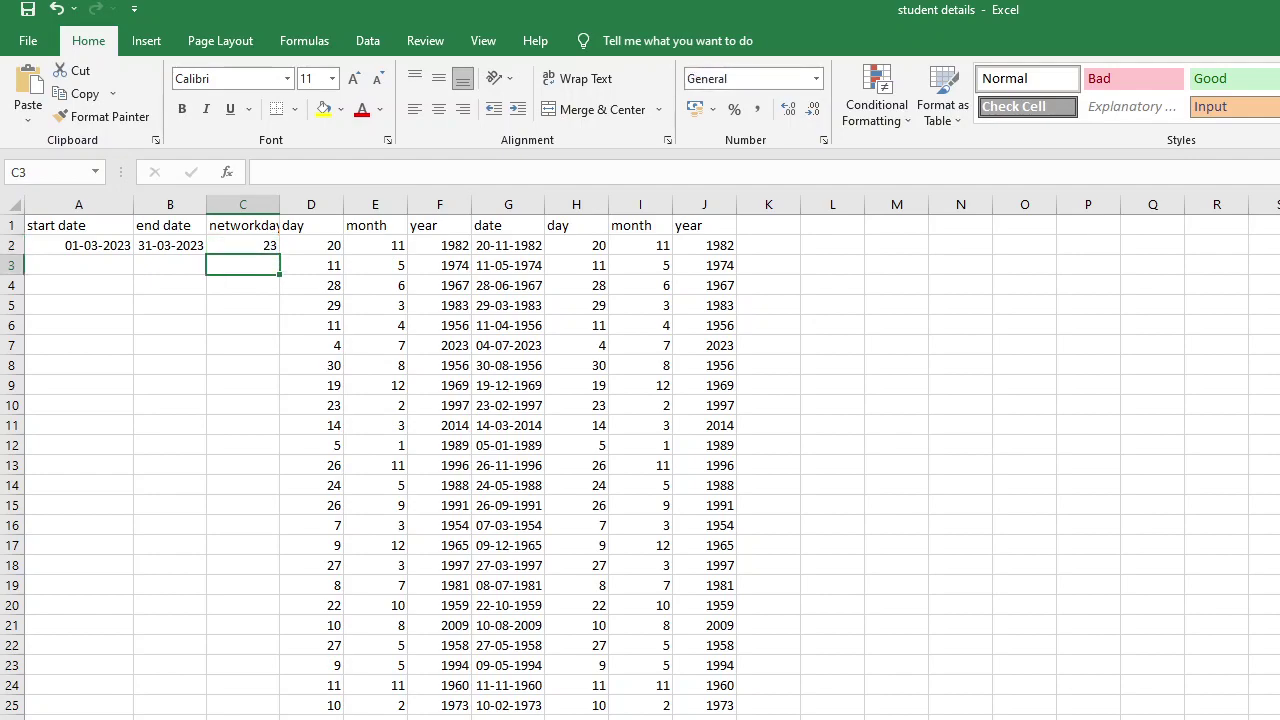
pyautogui.press('Up')
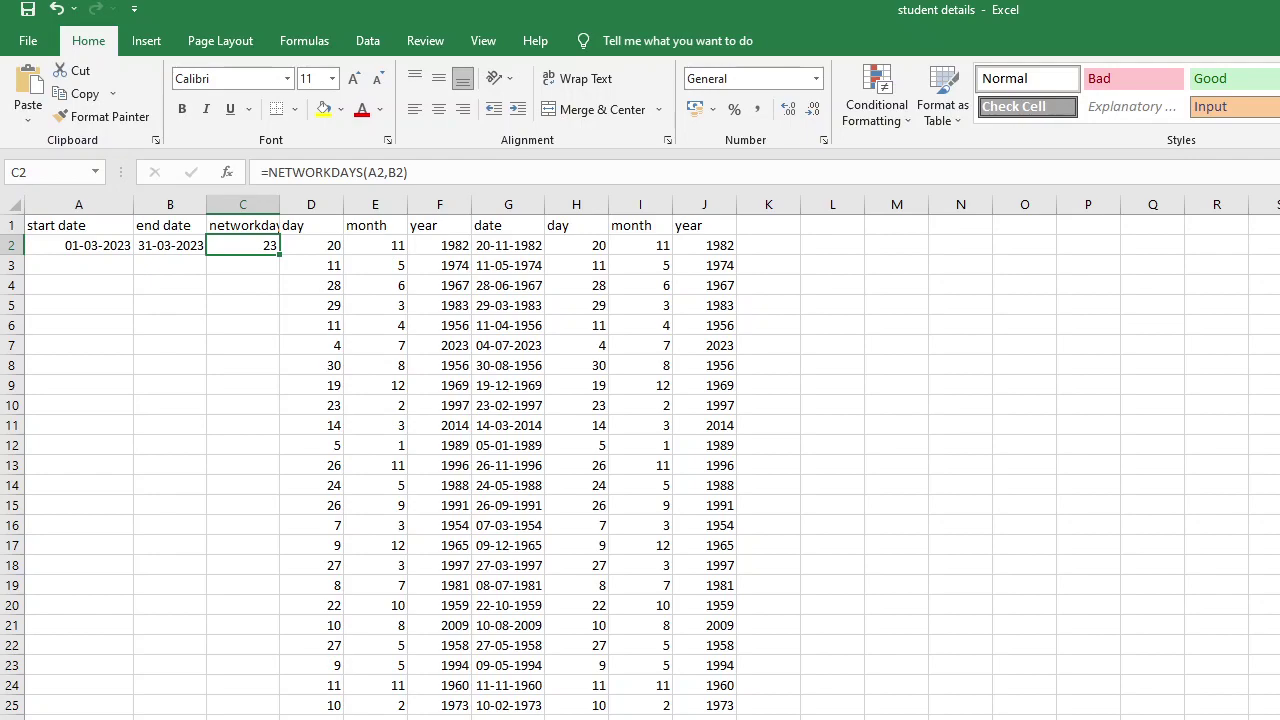
# - Replace the start date in A2 with 01-02-2023, giving 43 working days
pyautogui.click(170, 245)
pyautogui.click(79, 245)
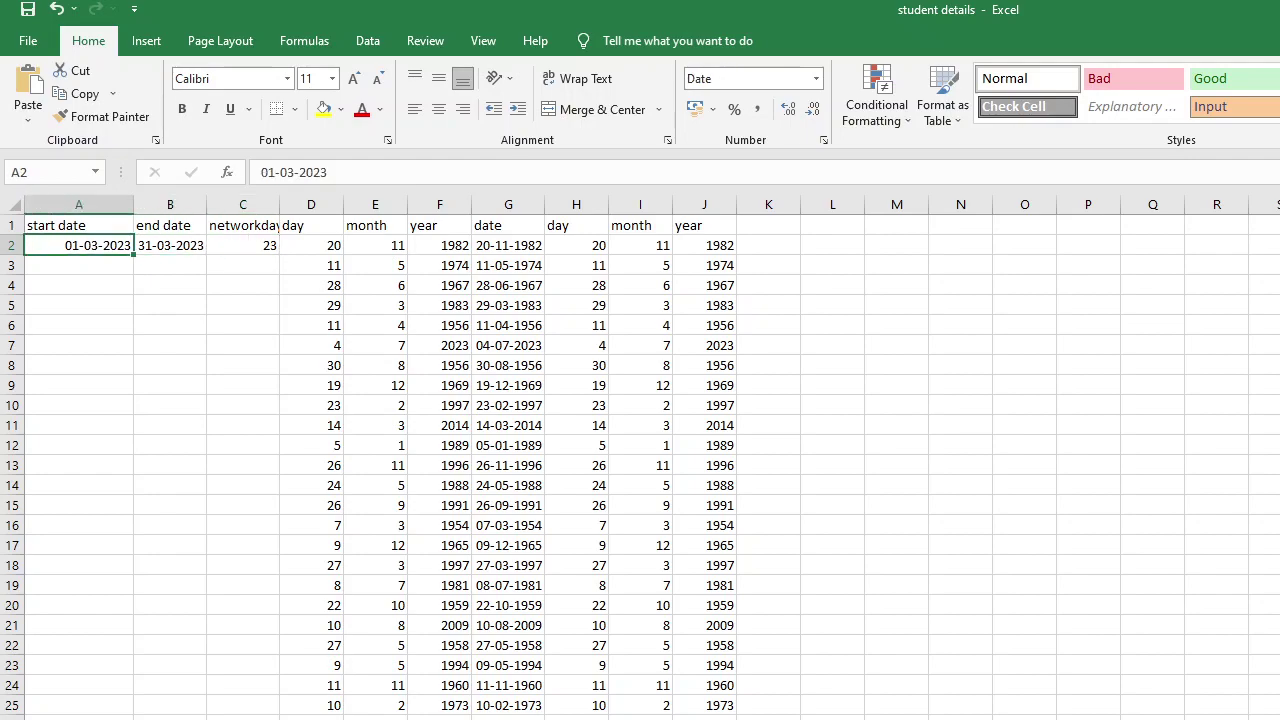
pyautogui.write('01-')
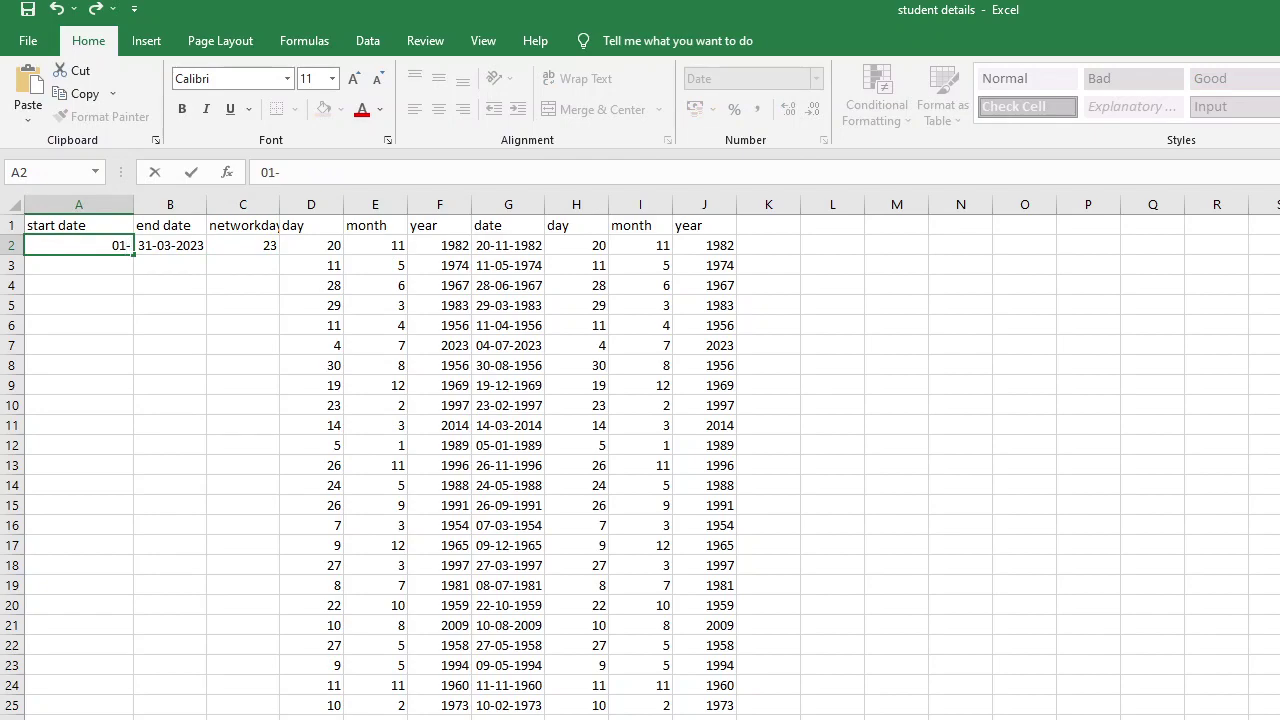
pyautogui.write('02-2023')
pyautogui.press('Return')
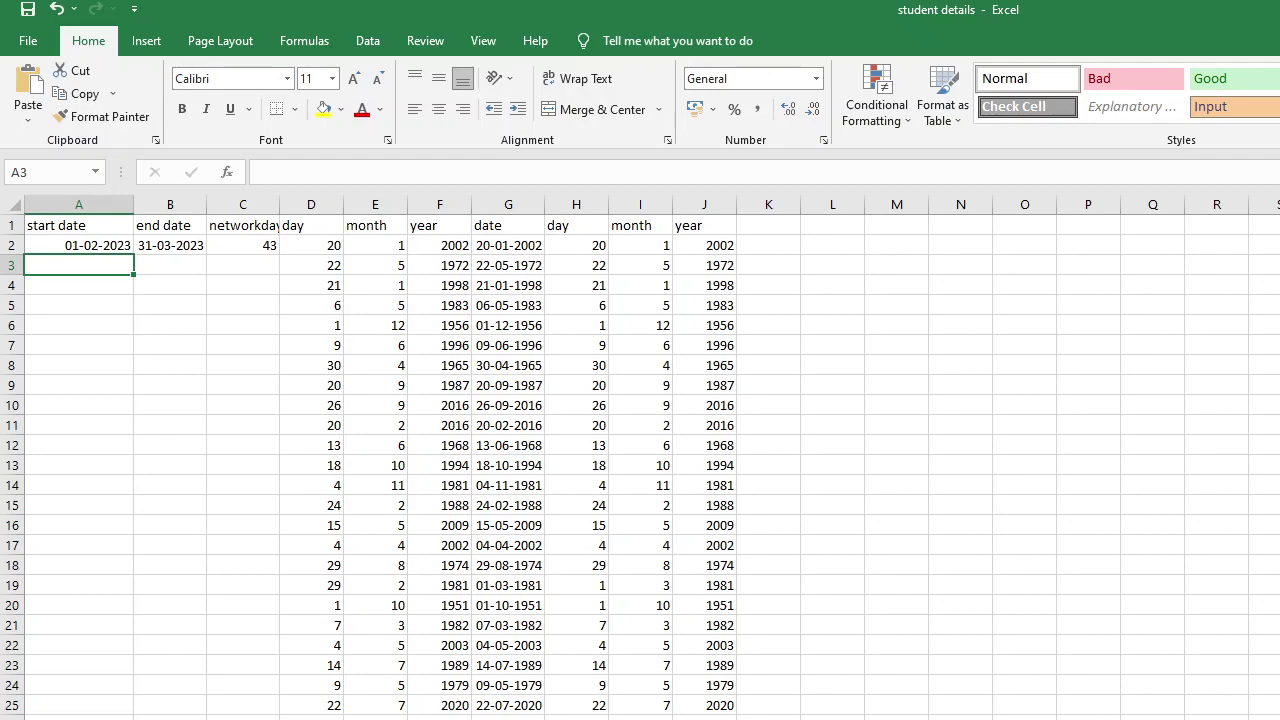
# - Set A2 back to 01-03-2023 and check that C2 returns to 23
pyautogui.click(79, 285)
pyautogui.click(79, 265)
pyautogui.click(79, 245)
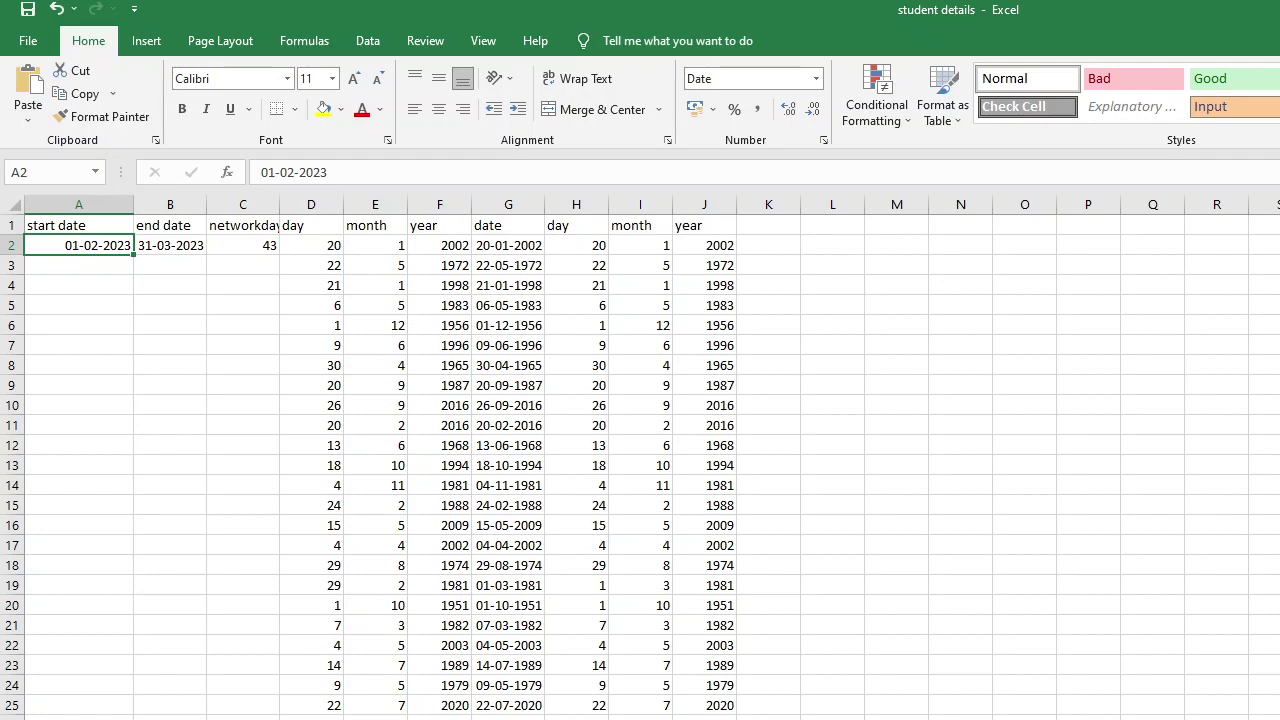
pyautogui.write('01')
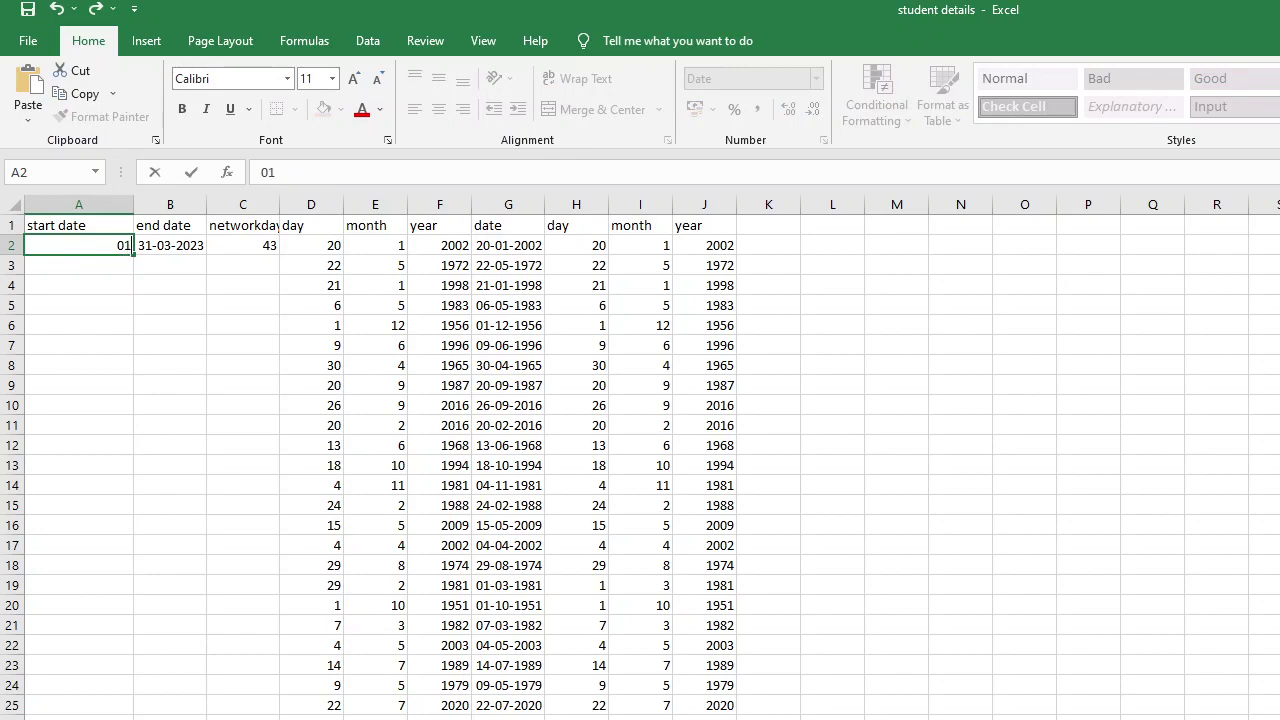
pyautogui.write('-03-2023')
pyautogui.hotkey('ctrl', 'Return')
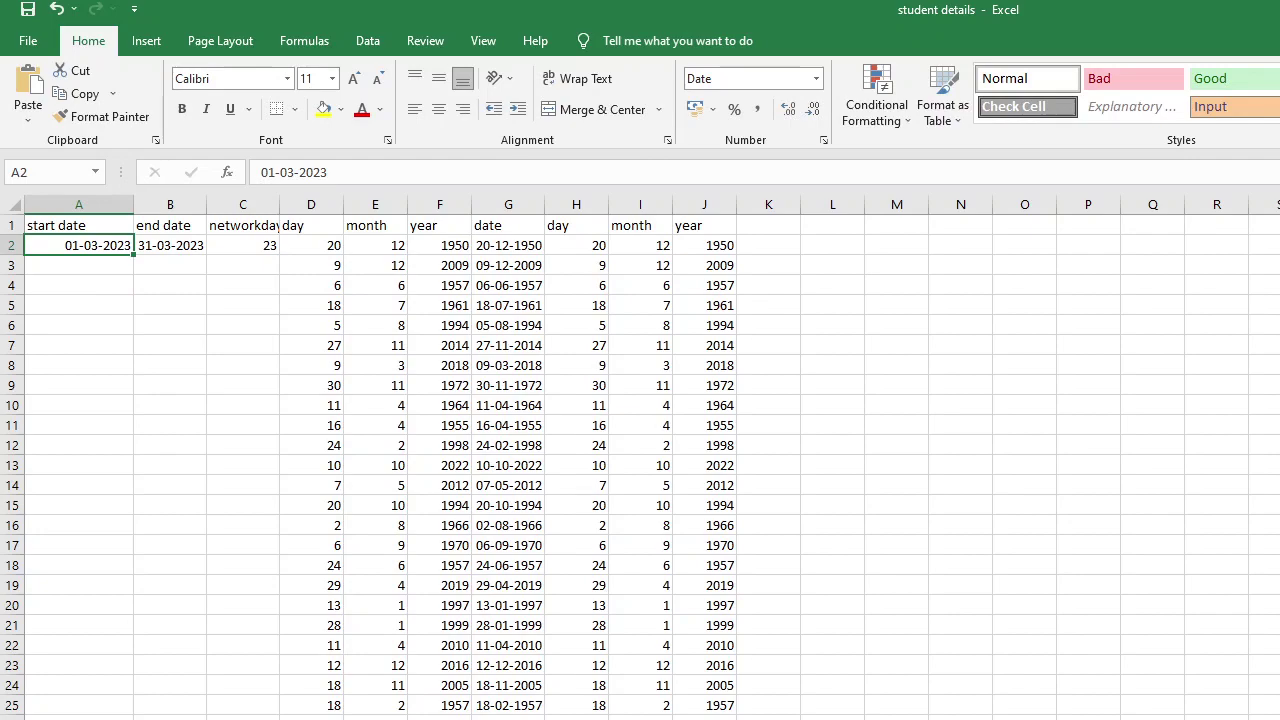
pyautogui.click(170, 245)
pyautogui.click(242, 245)
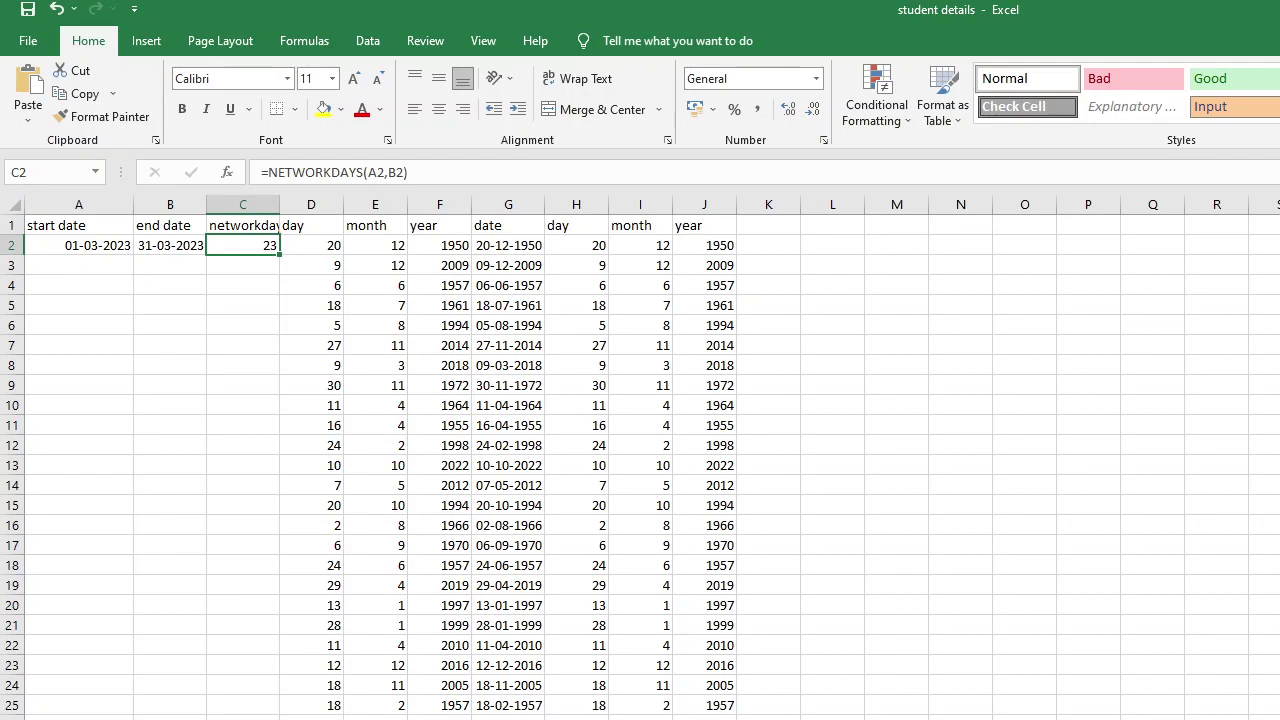
pyautogui.press('F2')
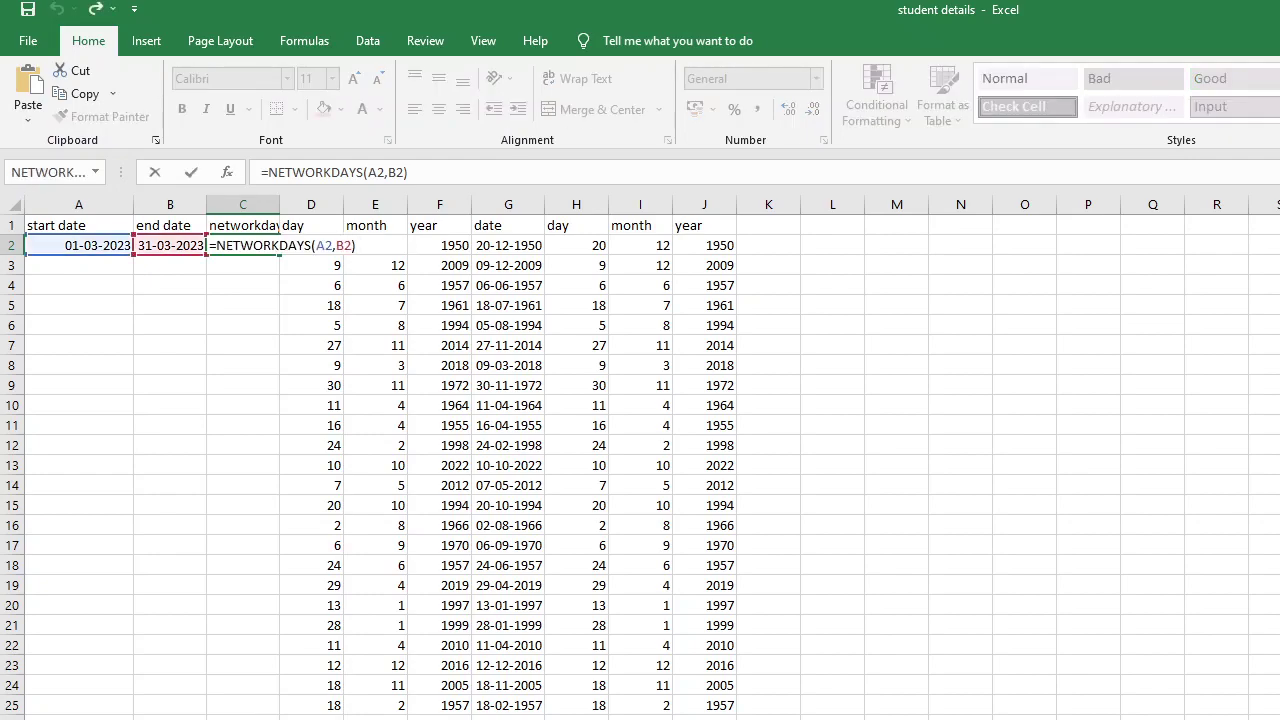
pyautogui.click(234, 246)
pyautogui.click(315, 245)
pyautogui.click(356, 245)
pyautogui.press('Return')
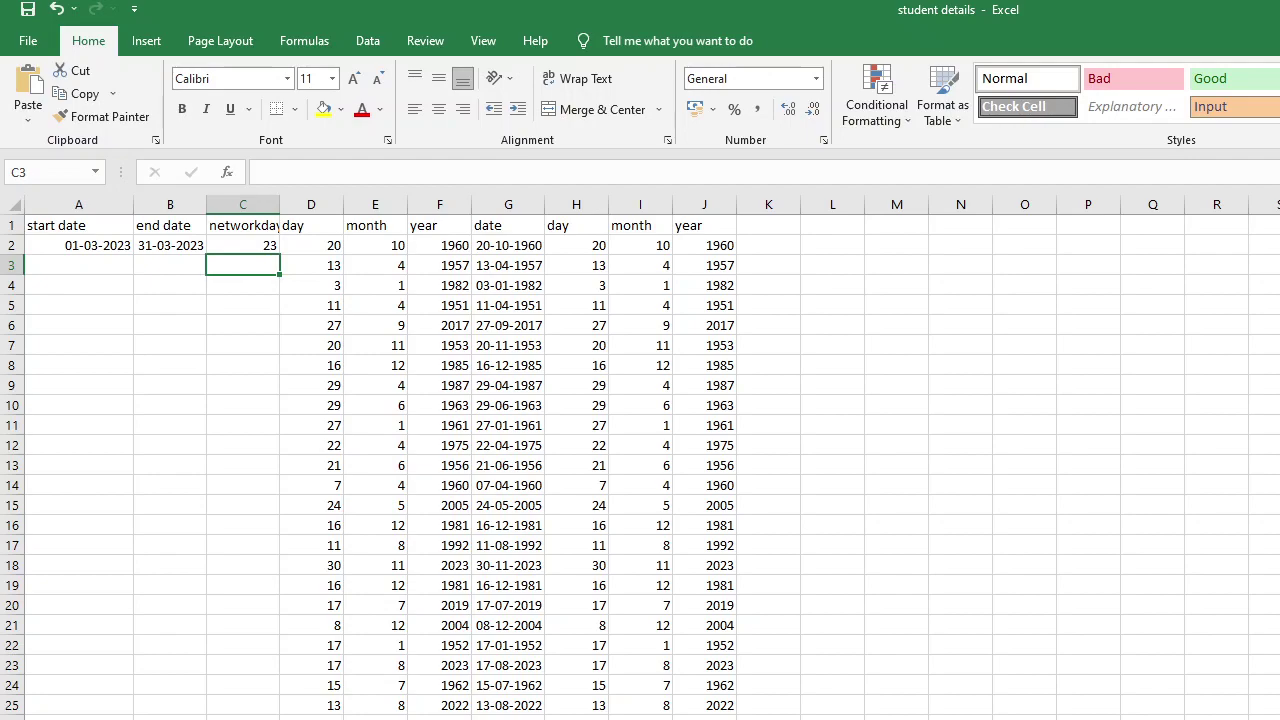
# - Change the A2 start date to 01-02-2023, so C2's network-days result becomes 43
pyautogui.press('Left')
pyautogui.press('Left')
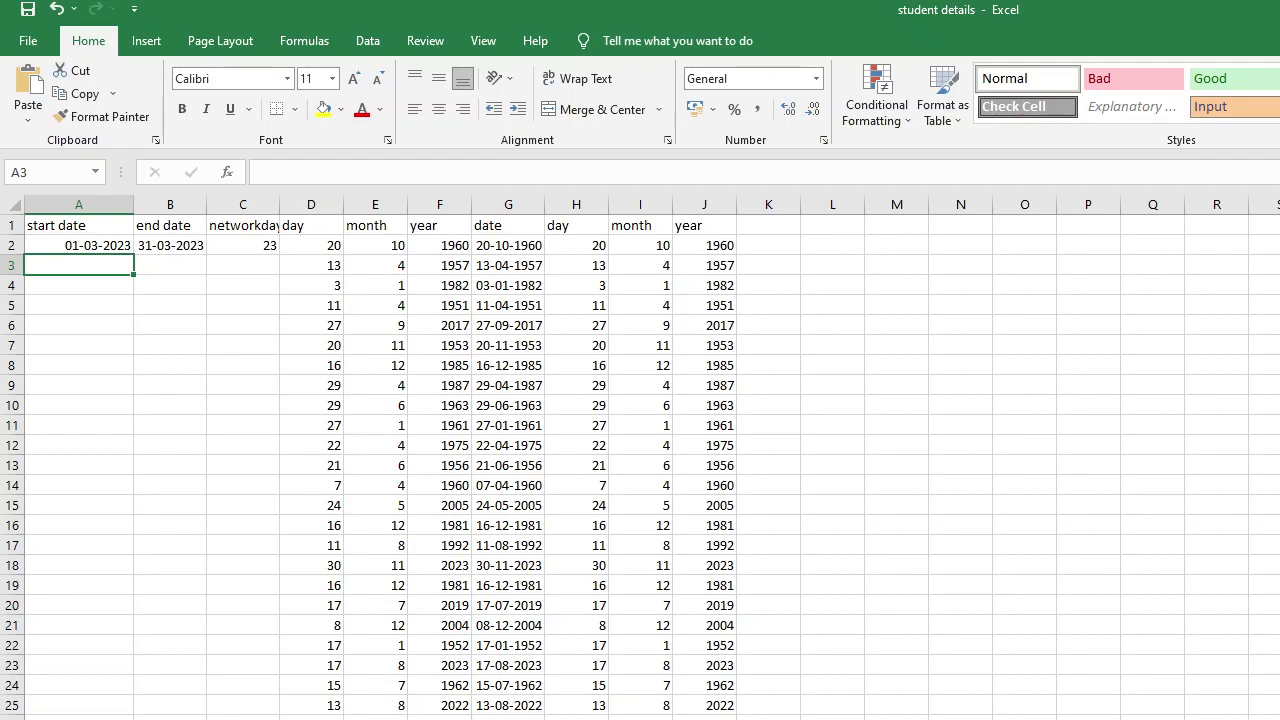
pyautogui.press('Up')
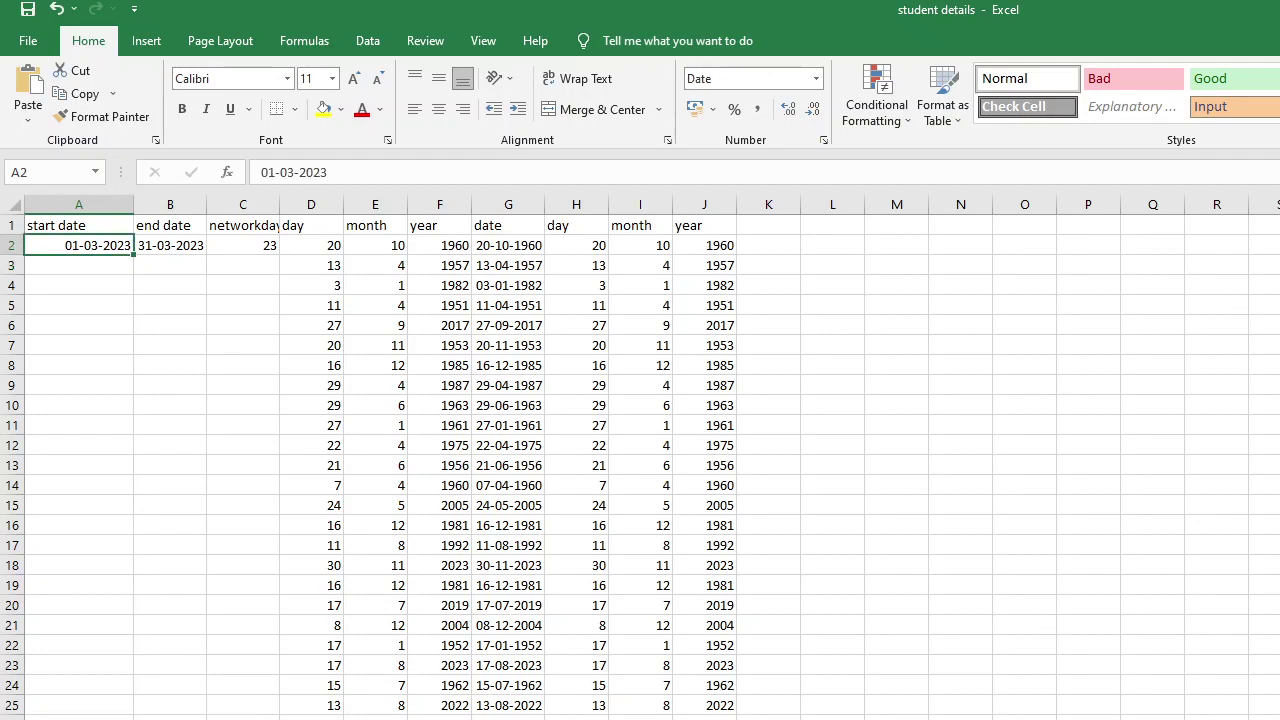
pyautogui.write('01')
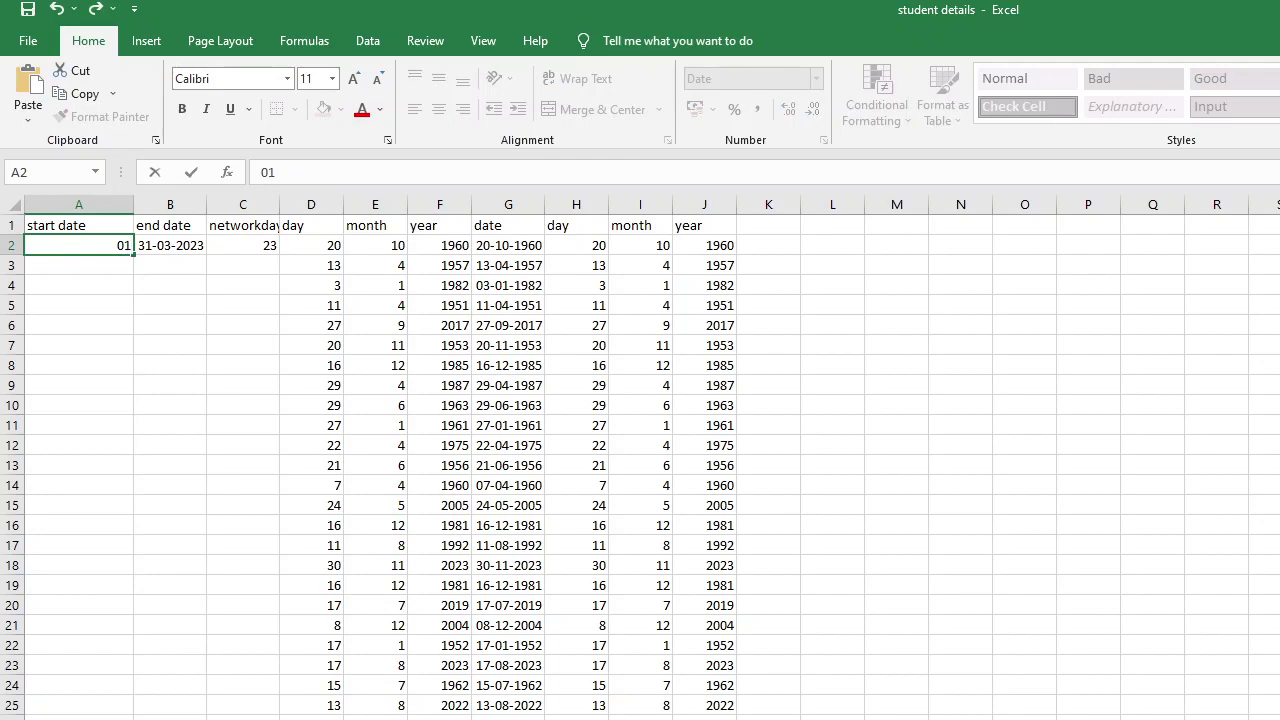
pyautogui.write('-02-2023')
pyautogui.press('Return')
pyautogui.press('Up')
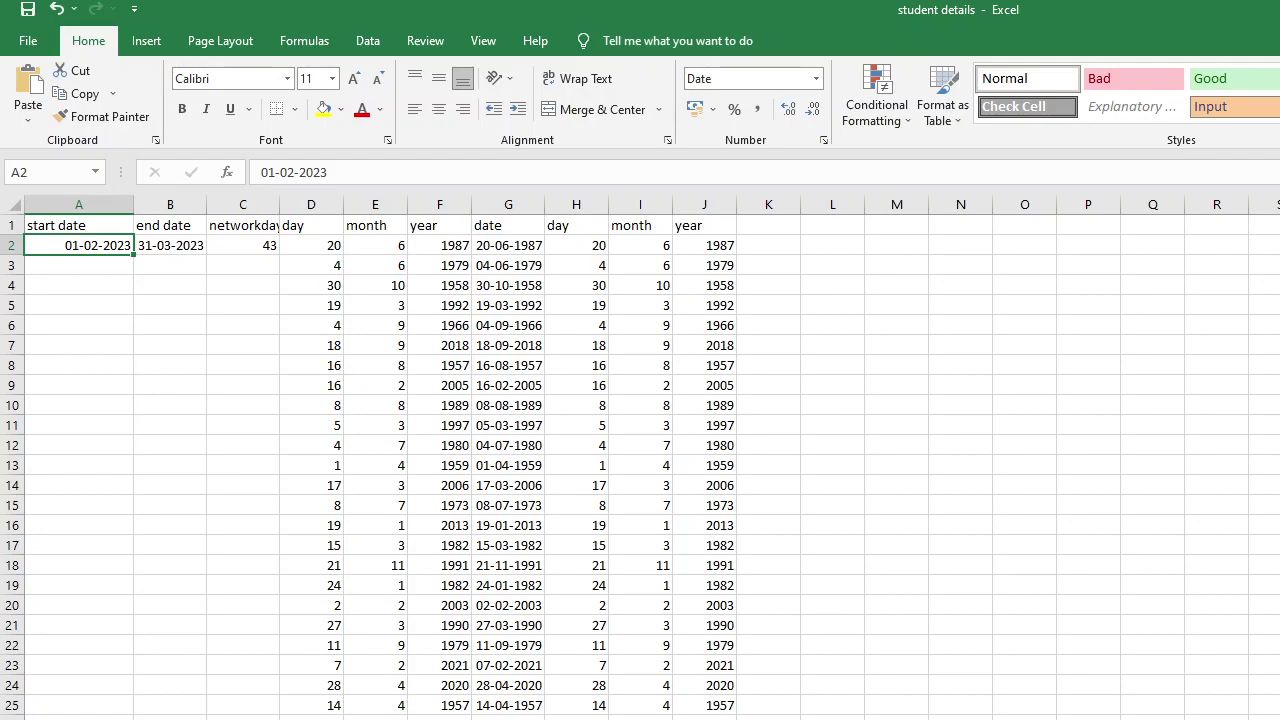
pyautogui.click(79, 265)
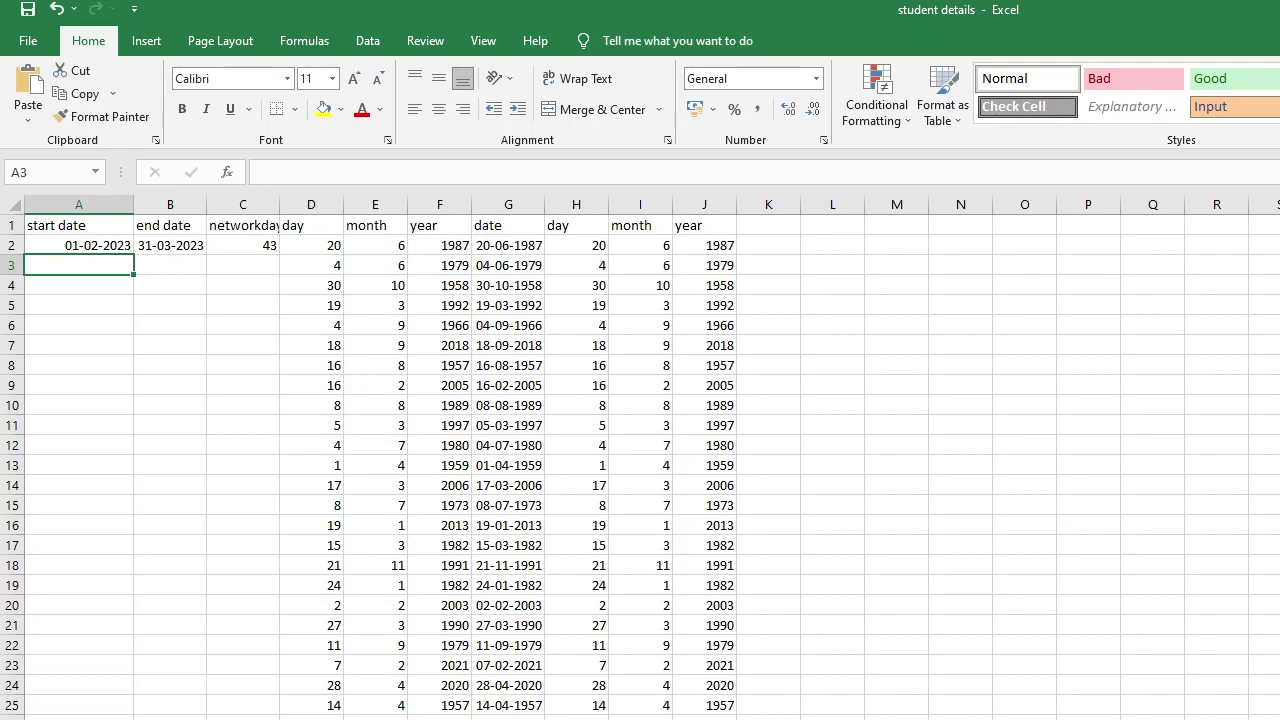
# - Enter =NETWORKDAYS(A2,B2,H1:H5) in A3 and reopen it for editing after it returns #VALUE!
pyautogui.write('=')
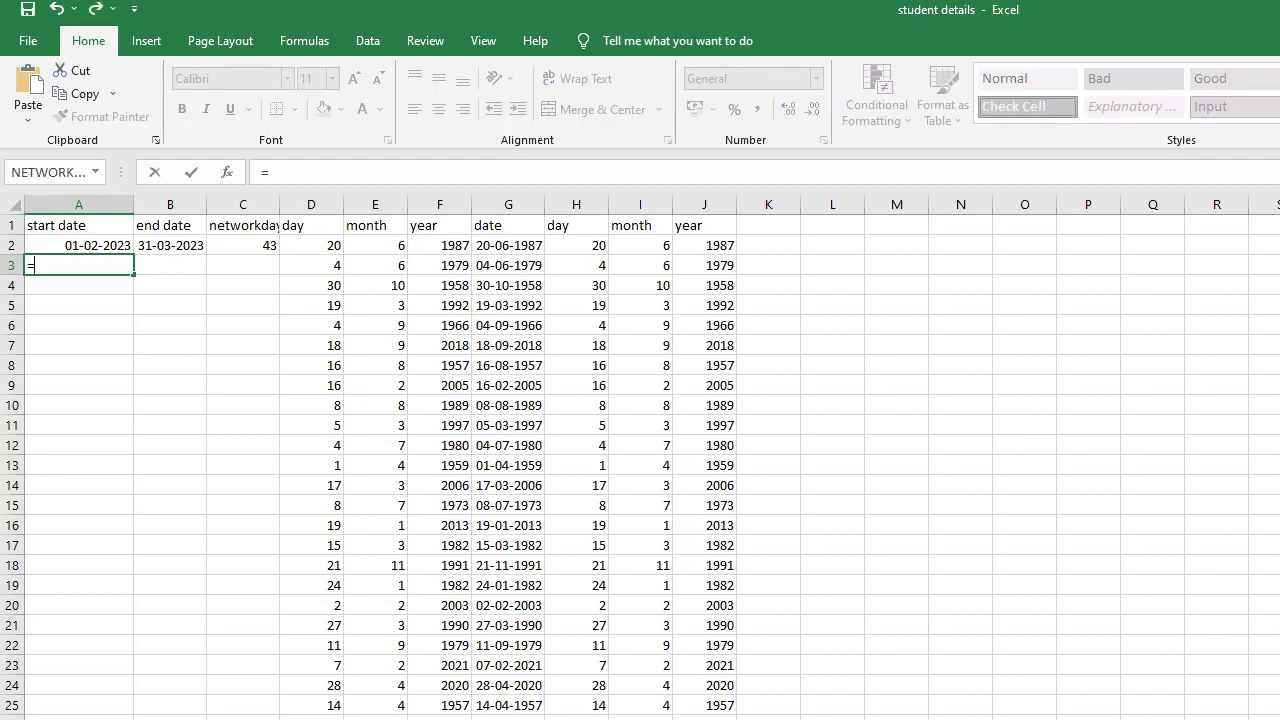
pyautogui.write('networkday')
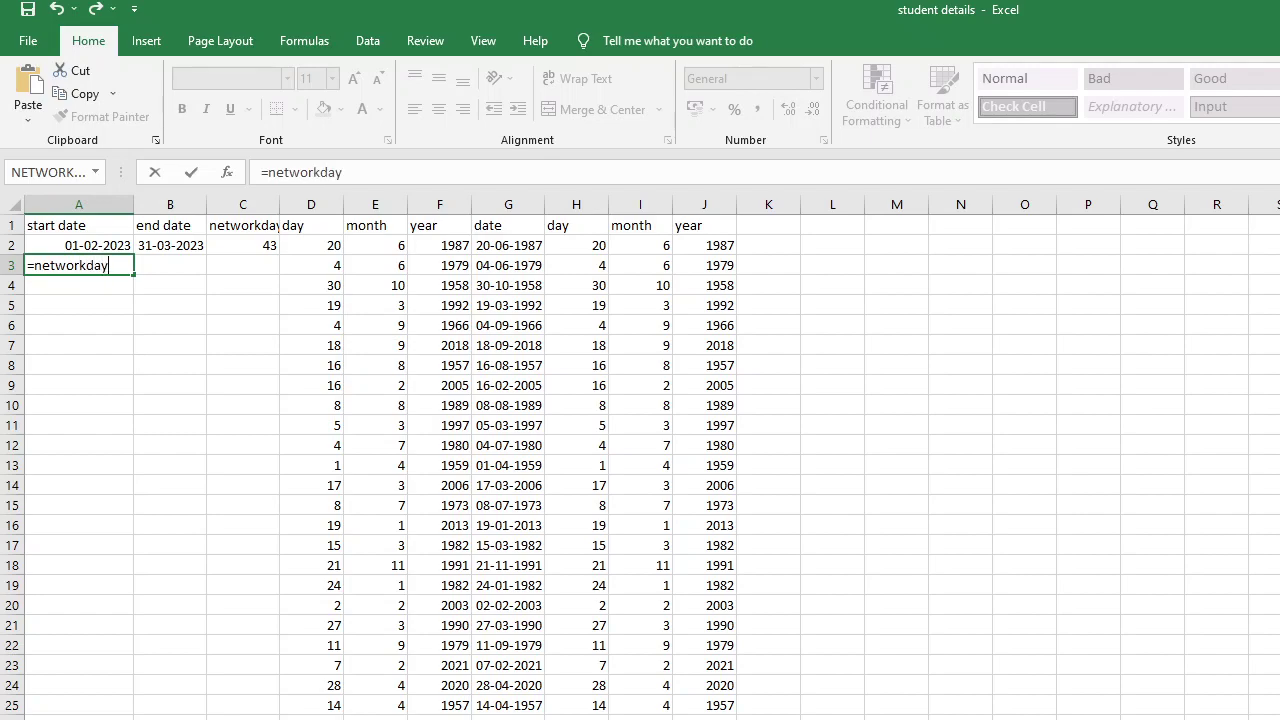
pyautogui.write('s(a2')
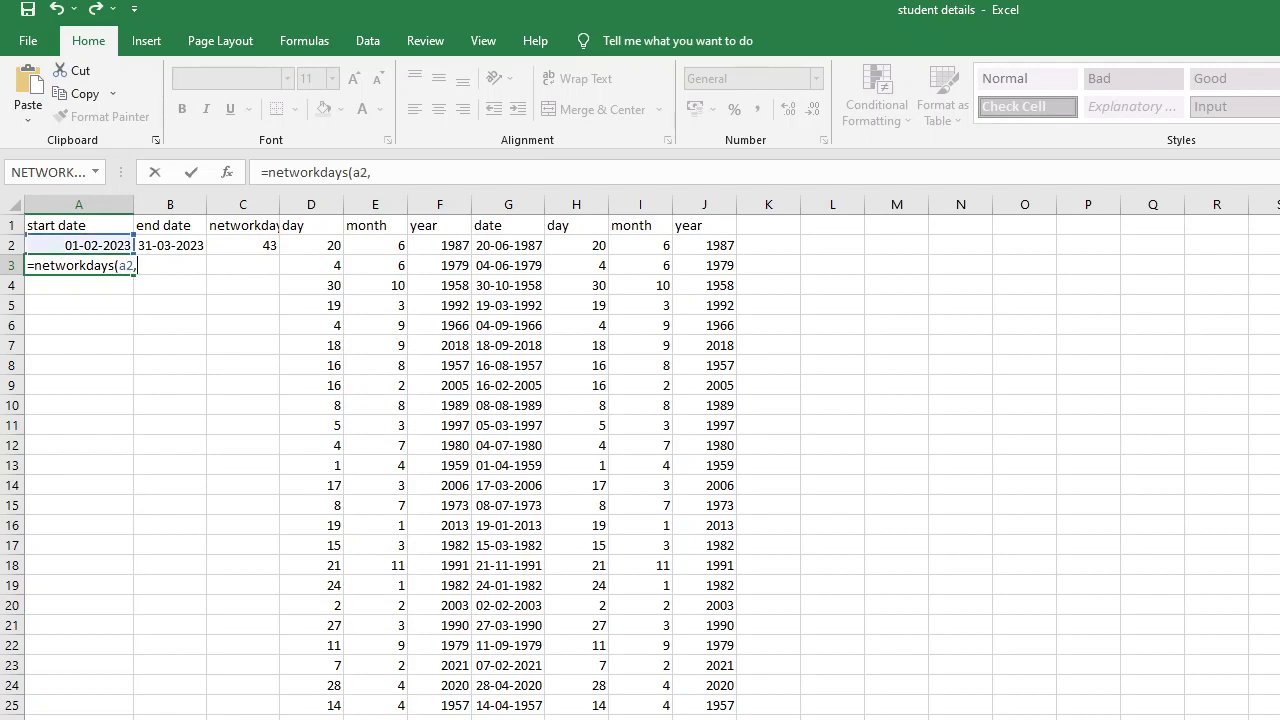
pyautogui.write(',b2,')
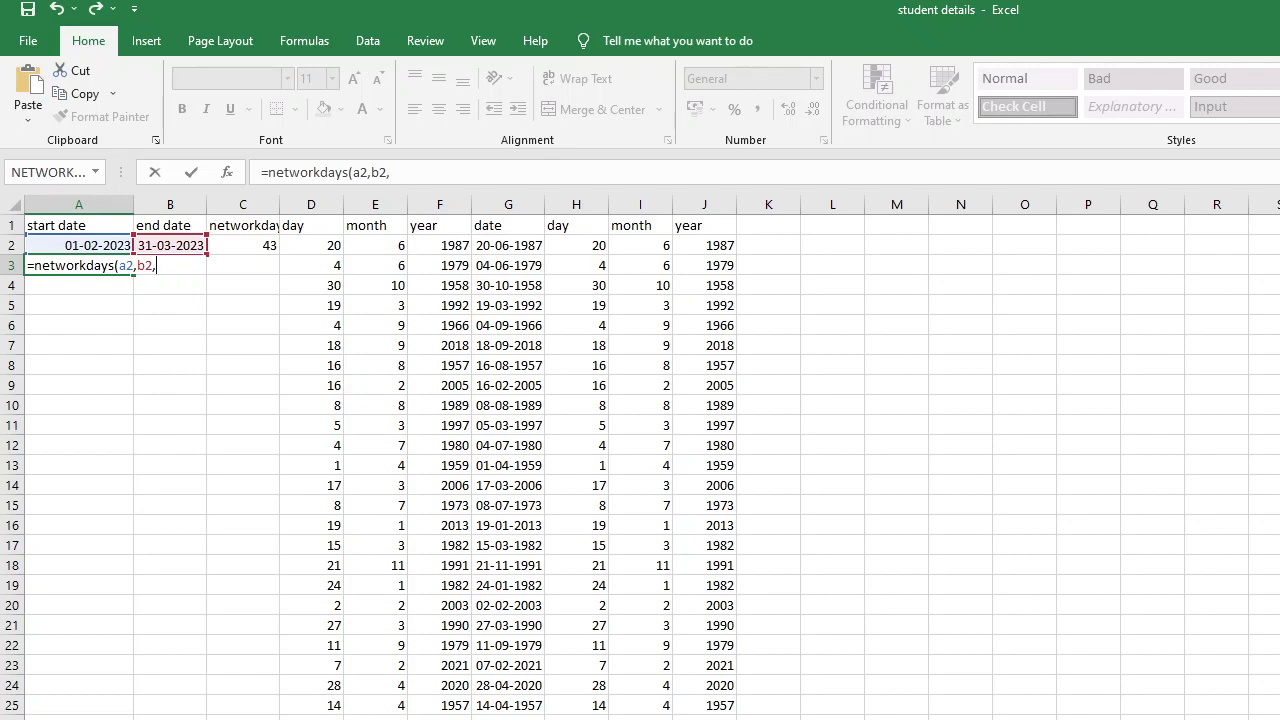
pyautogui.write('h1:h5')
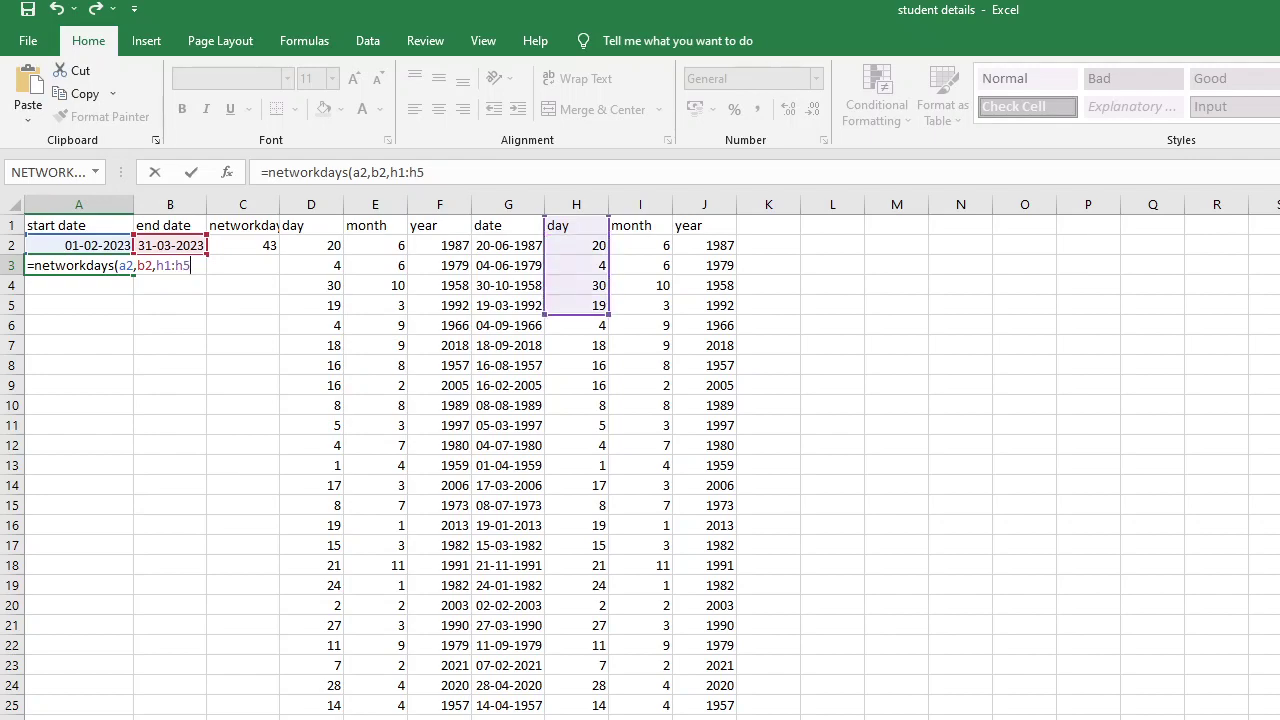
pyautogui.write(')')
pyautogui.press('Return')
pyautogui.click(78, 265)
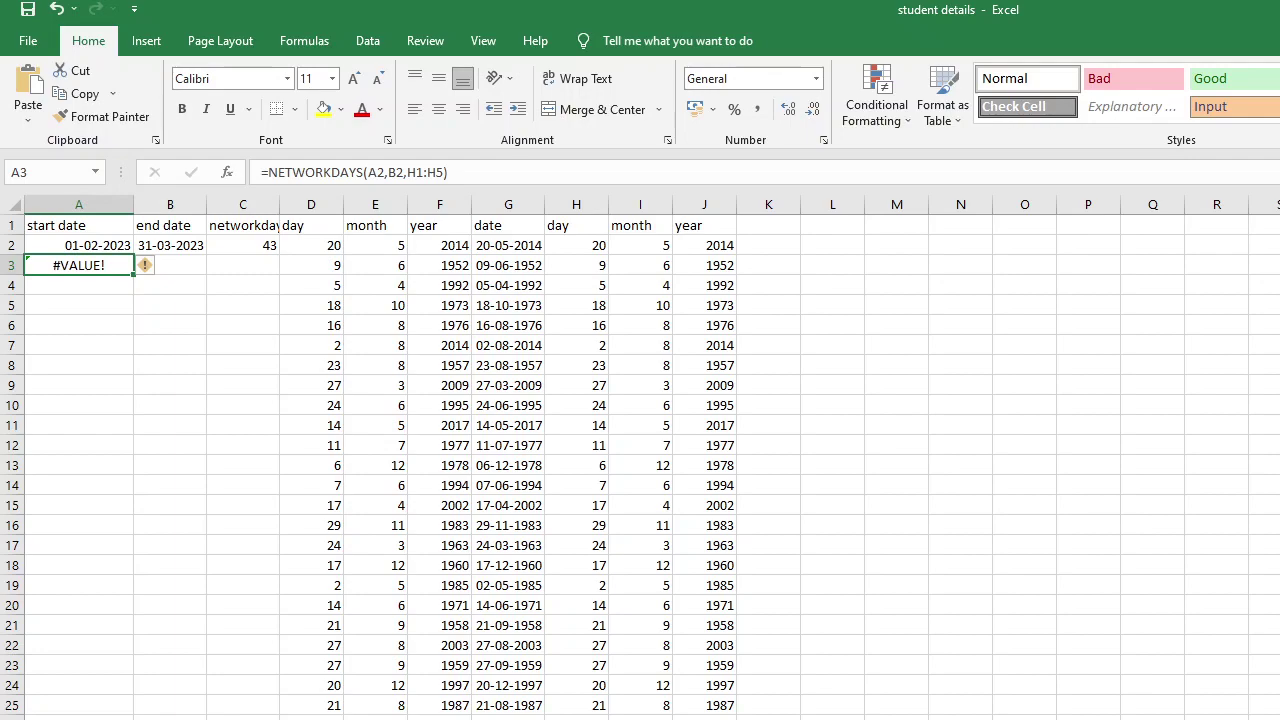
pyautogui.press('F2')
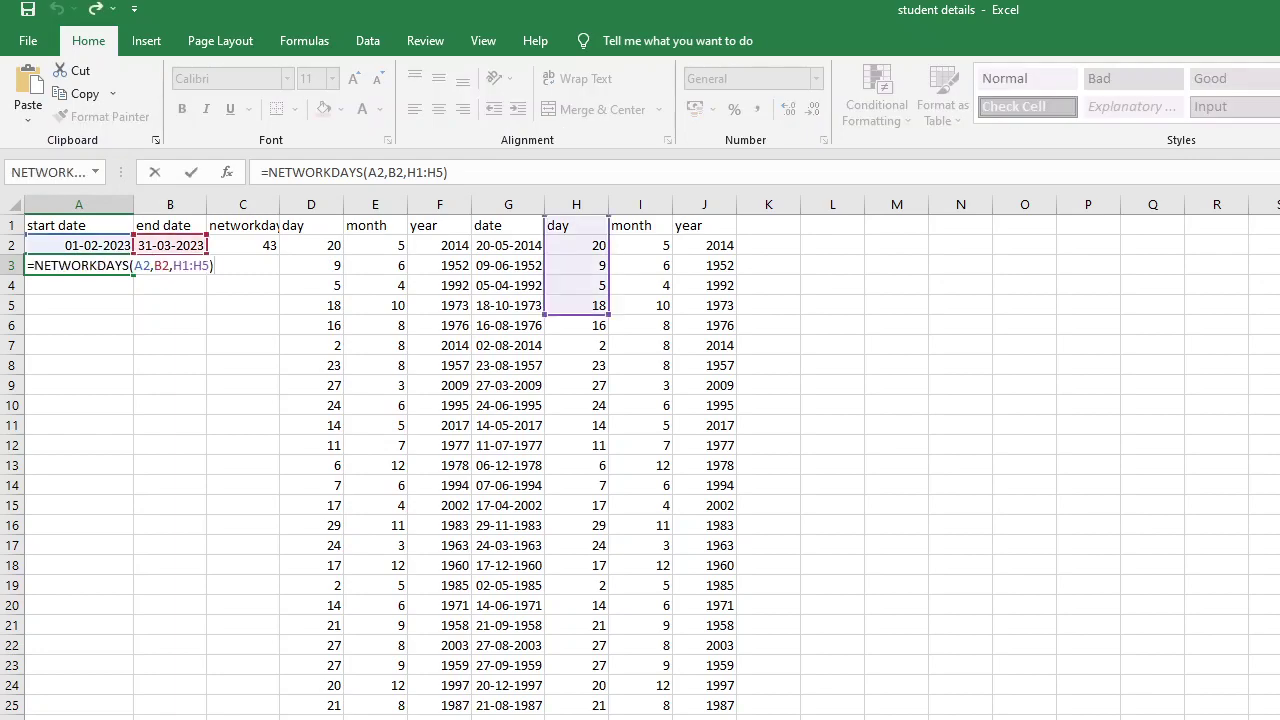
# - Shorten the holidays range in the A3 formula from H1:H5 to H1
pyautogui.press('Left')
pyautogui.press('BackSpace')
pyautogui.press('BackSpace')
pyautogui.press('BackSpace')
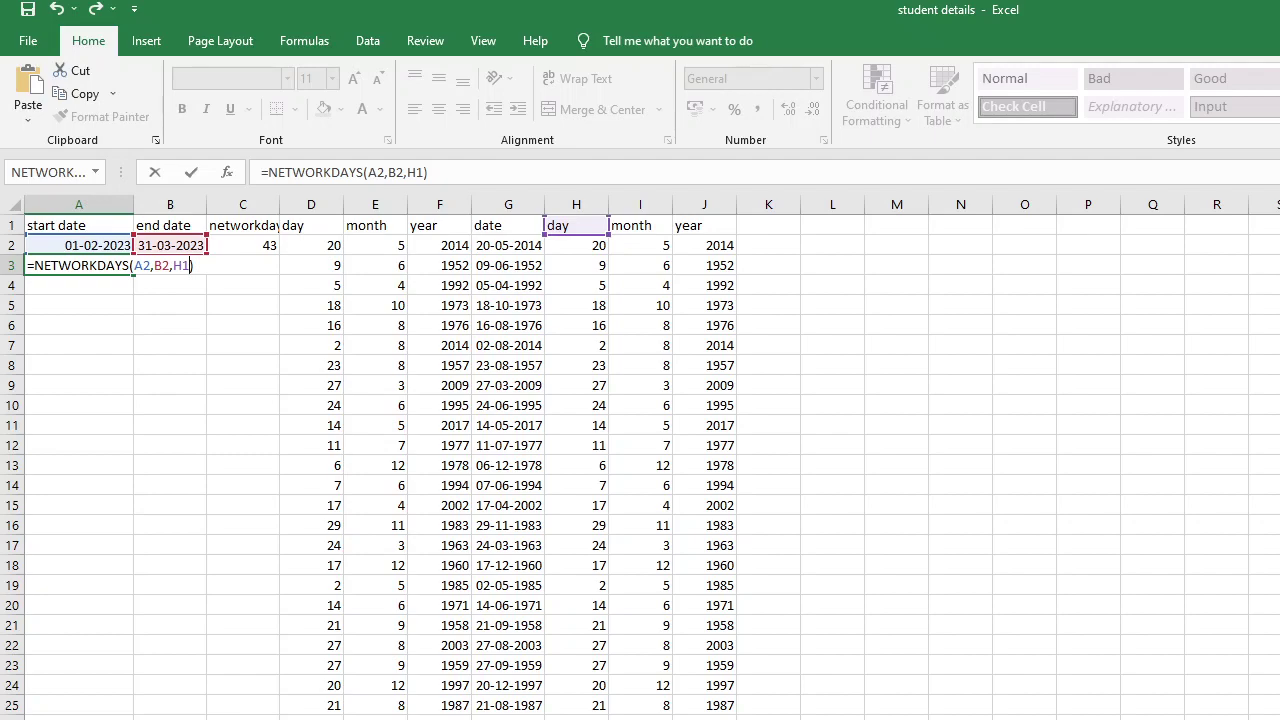
pyautogui.press('Return')
pyautogui.press('Up')
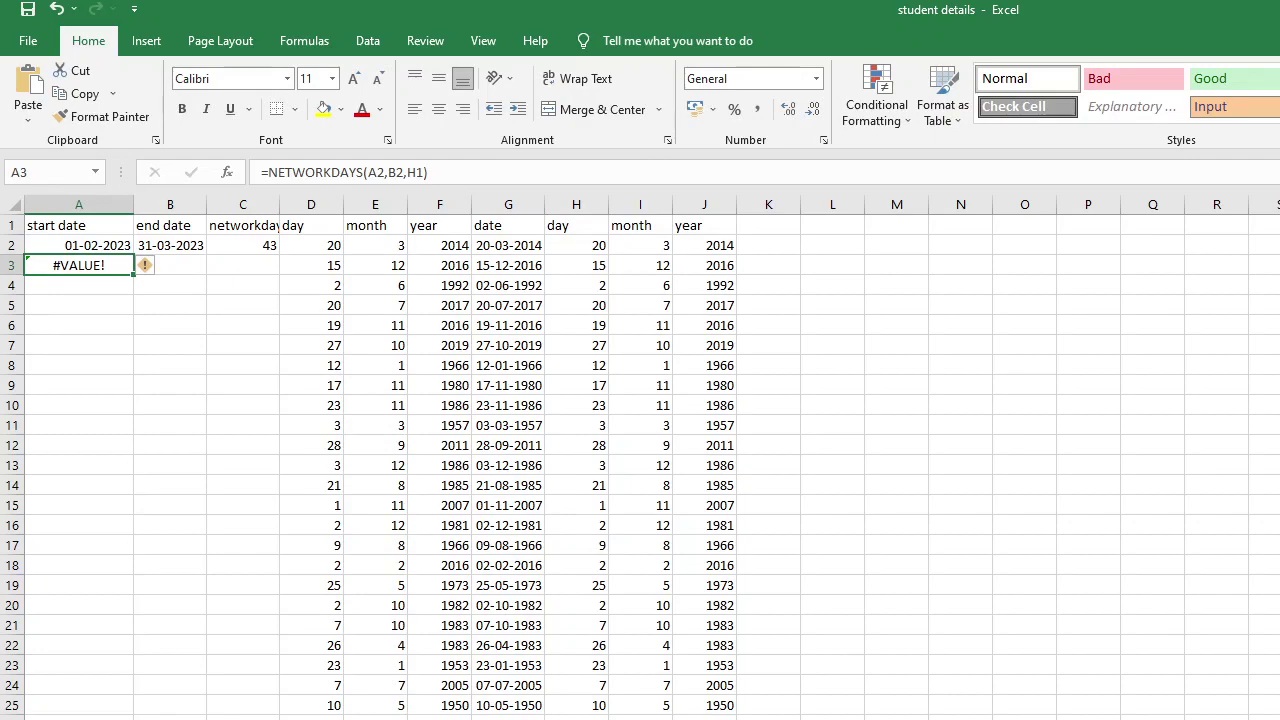
# - Delete the whole NETWORKDAYS formula text from cell A3
pyautogui.press('F2')
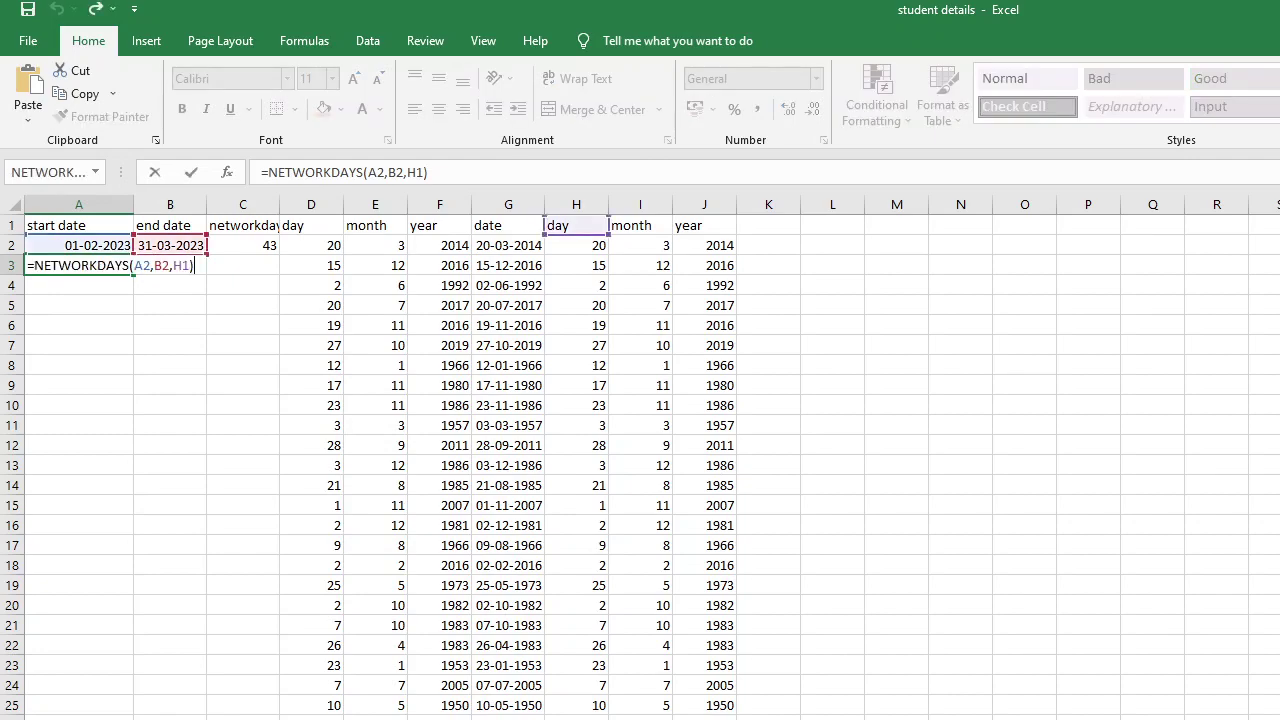
pyautogui.press('BackSpace')
pyautogui.press('BackSpace')
pyautogui.press('BackSpace')
pyautogui.press('BackSpace')
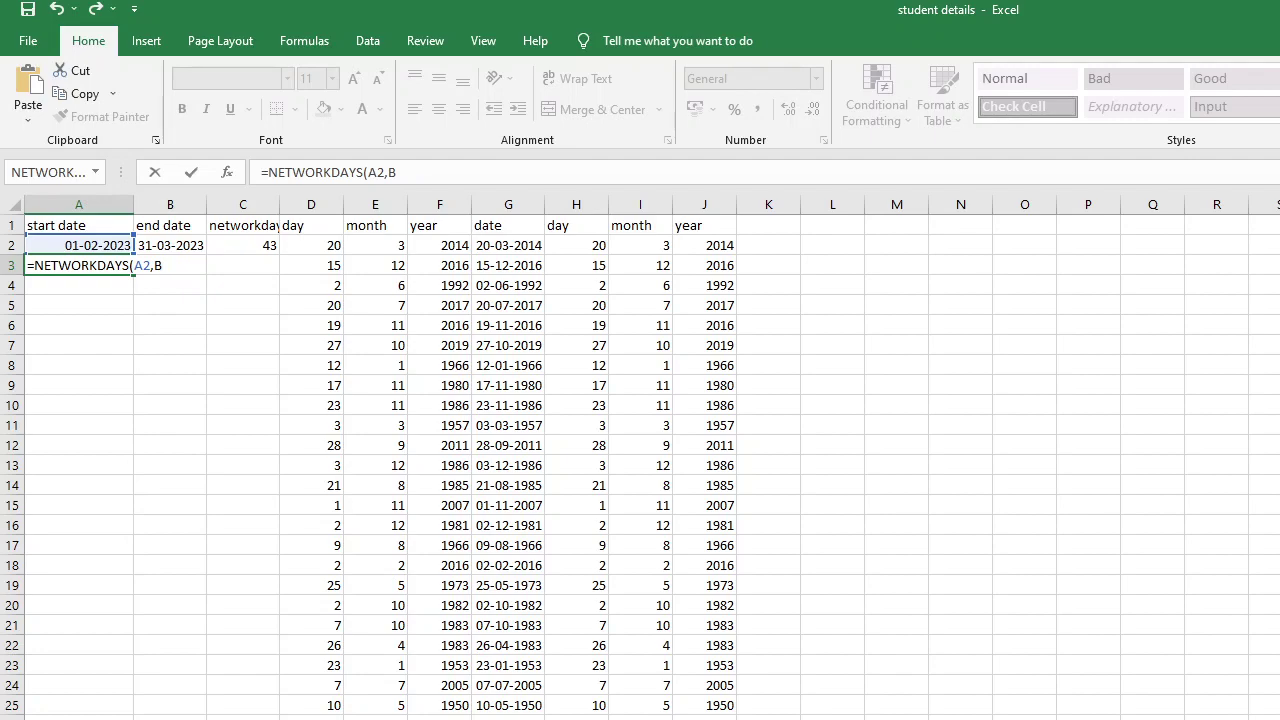
pyautogui.hotkey('shift', 'Home')
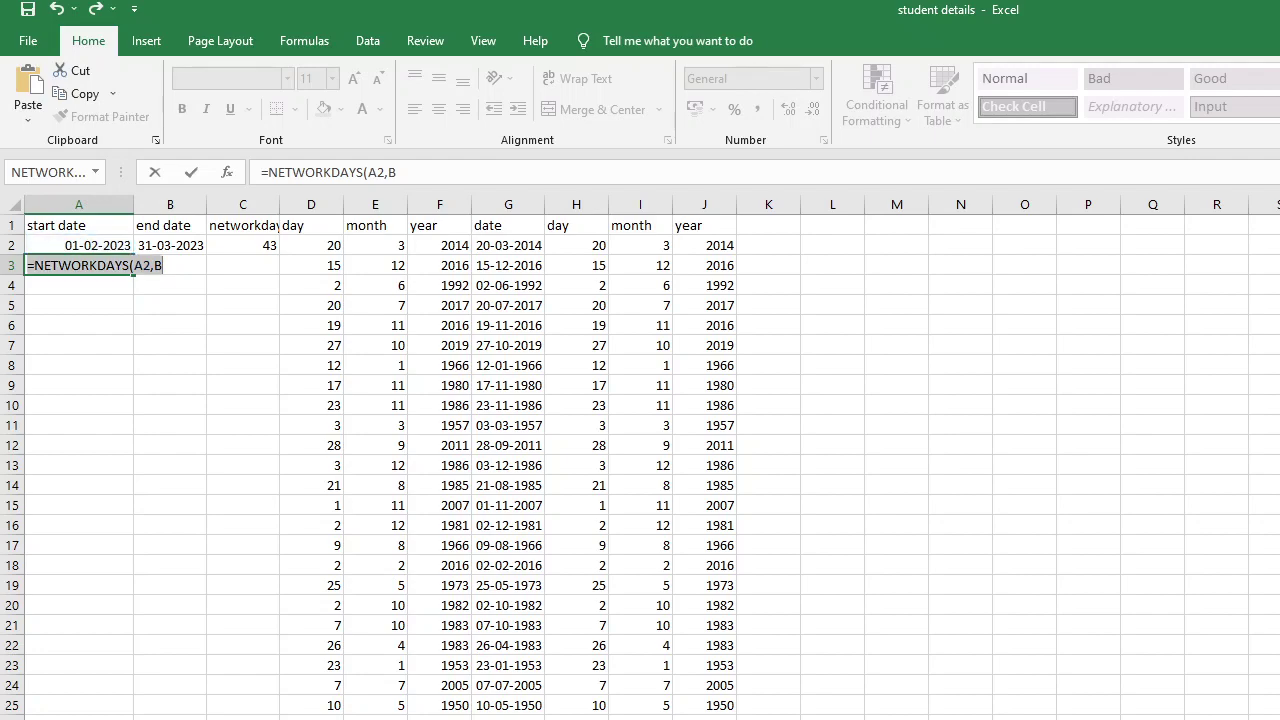
pyautogui.press('BackSpace')
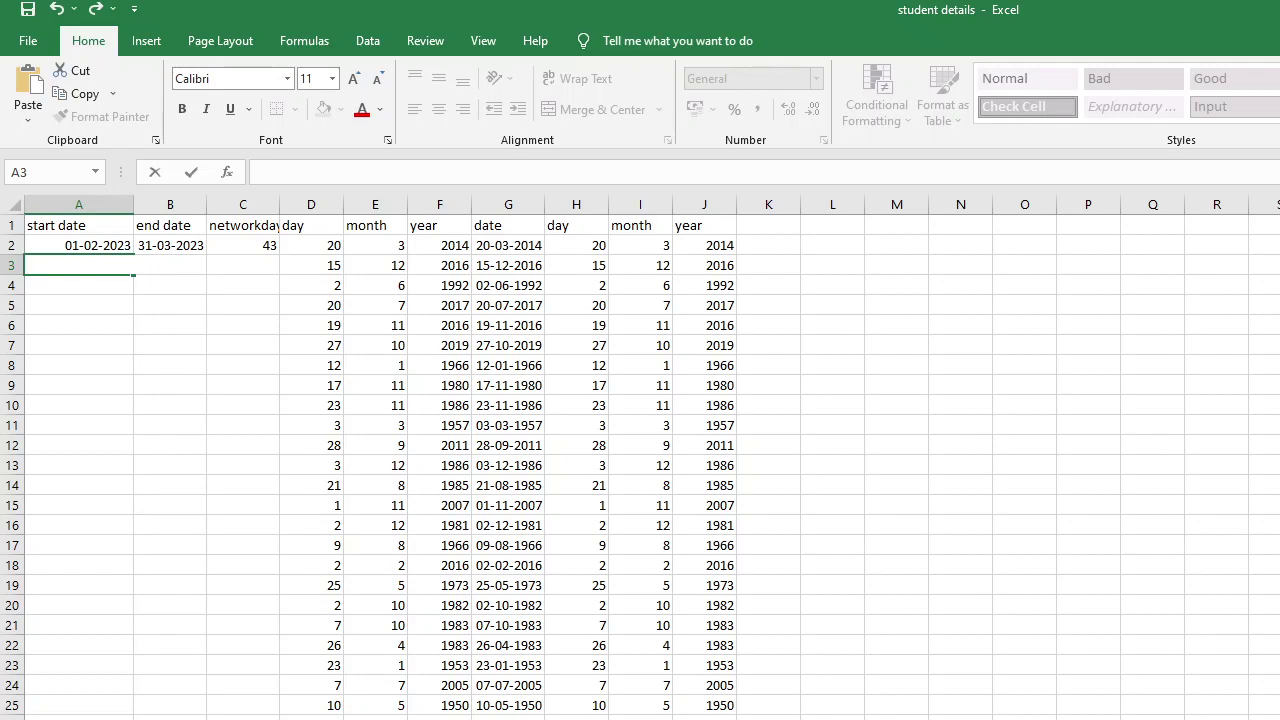
# - Retype A3 as =networkdays(a2,b2,[h1]), with H1 bracketed as the holidays argument
pyautogui.write('=net')
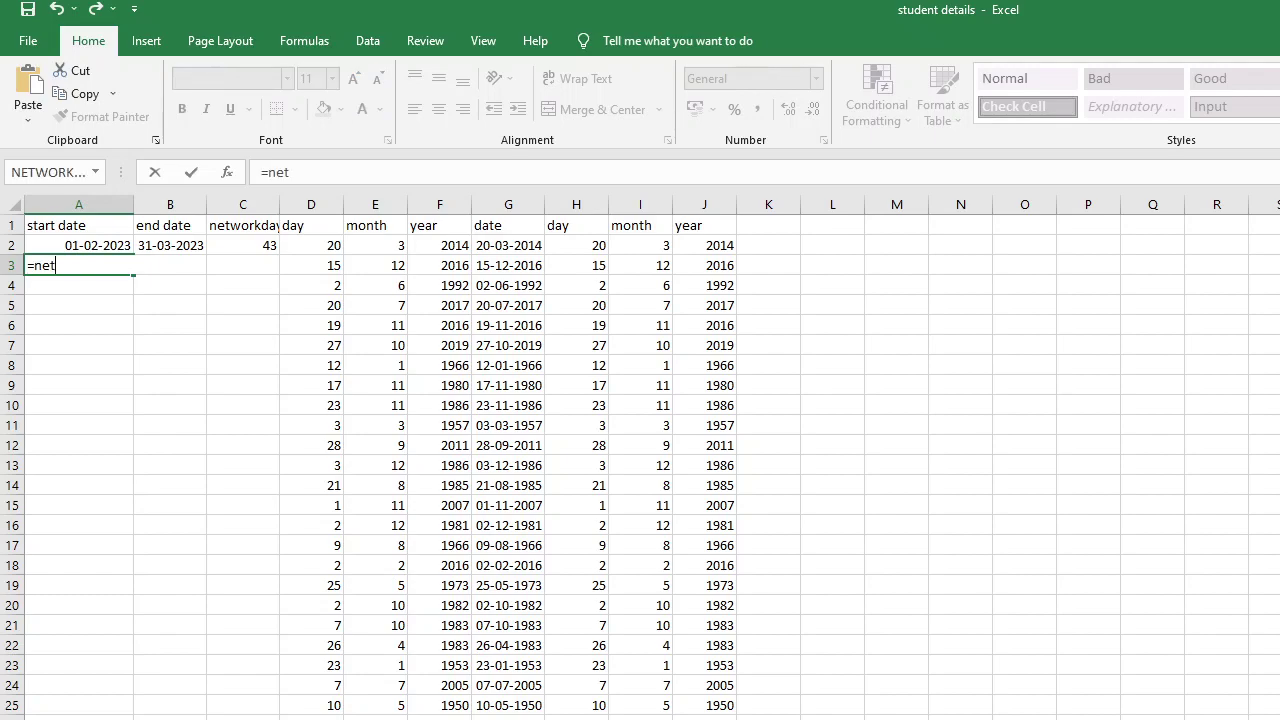
pyautogui.write('workdays(')
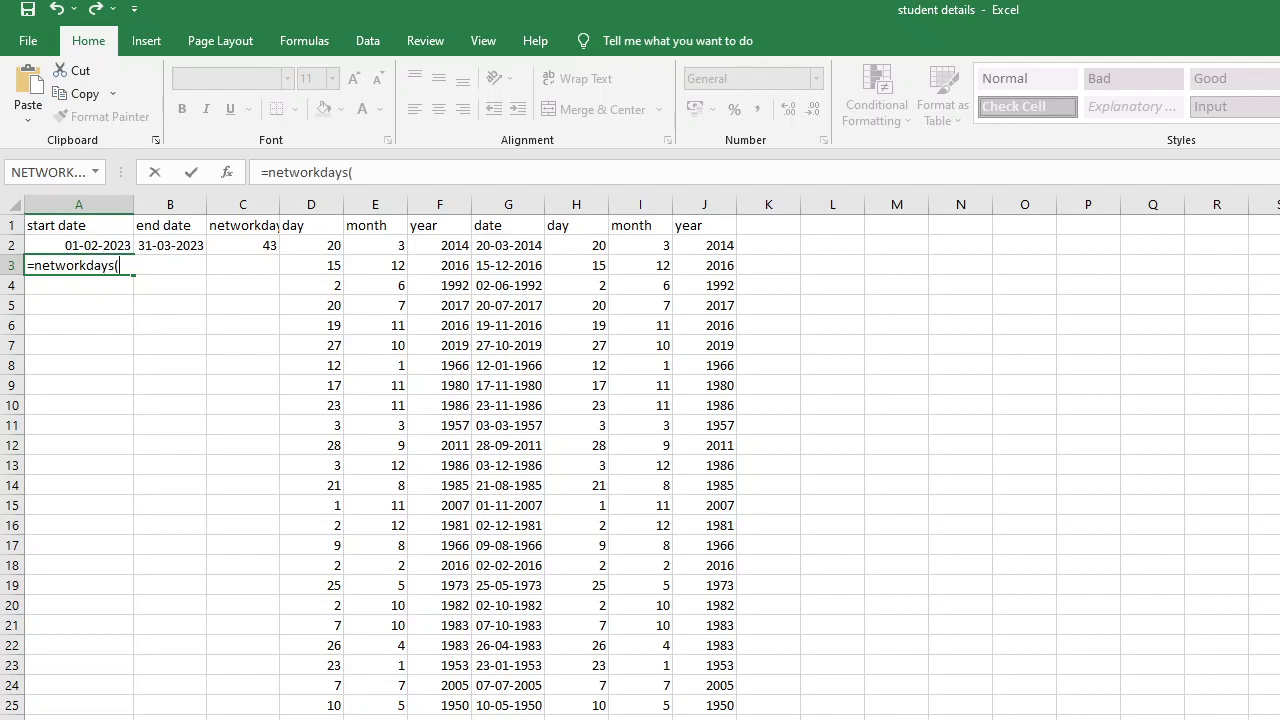
pyautogui.write('a2')
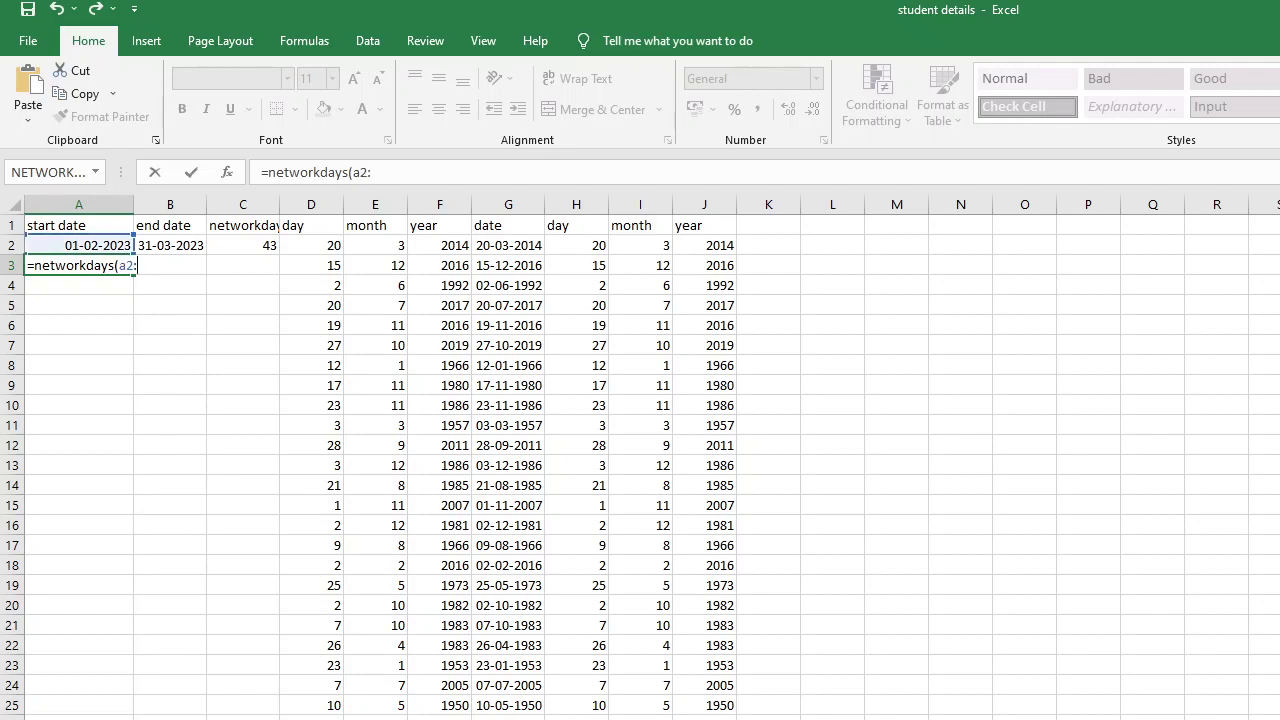
pyautogui.write(',b2')
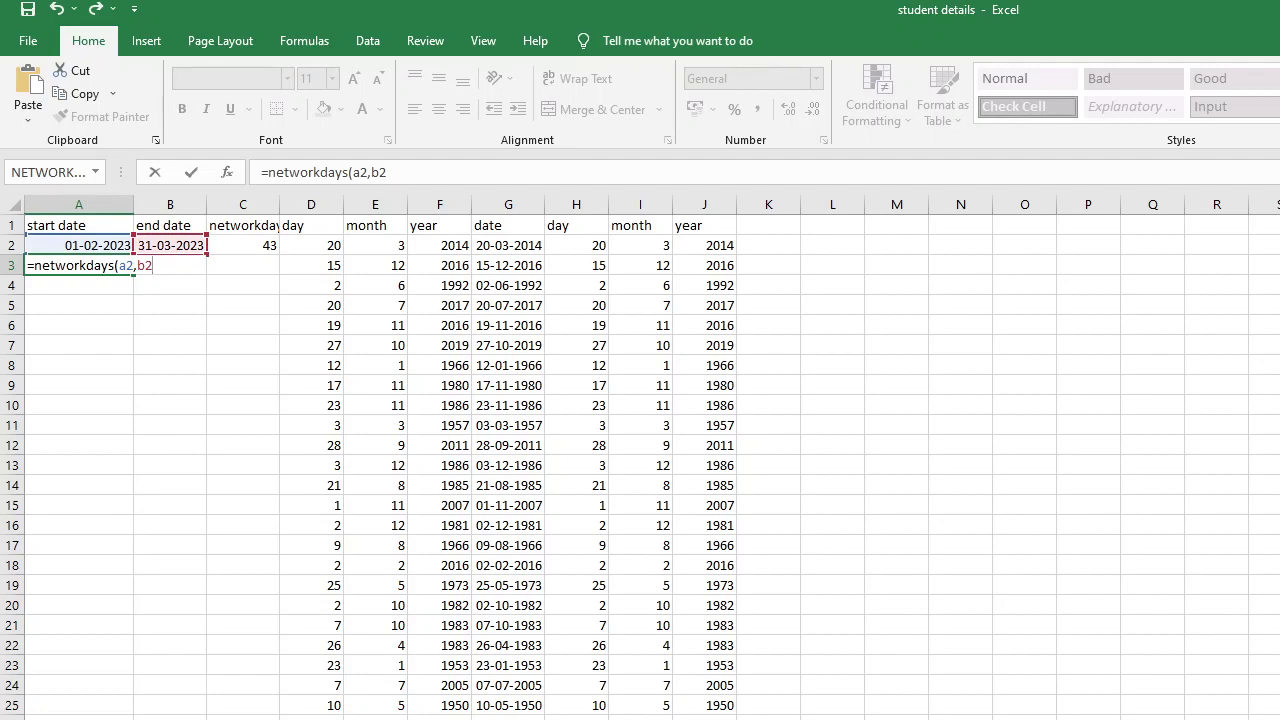
pyautogui.write(')')
pyautogui.press('BackSpace')
pyautogui.write('[h1')
# - Remove the [h1] holidays argument from the A3 formula
pyautogui.press('Return')
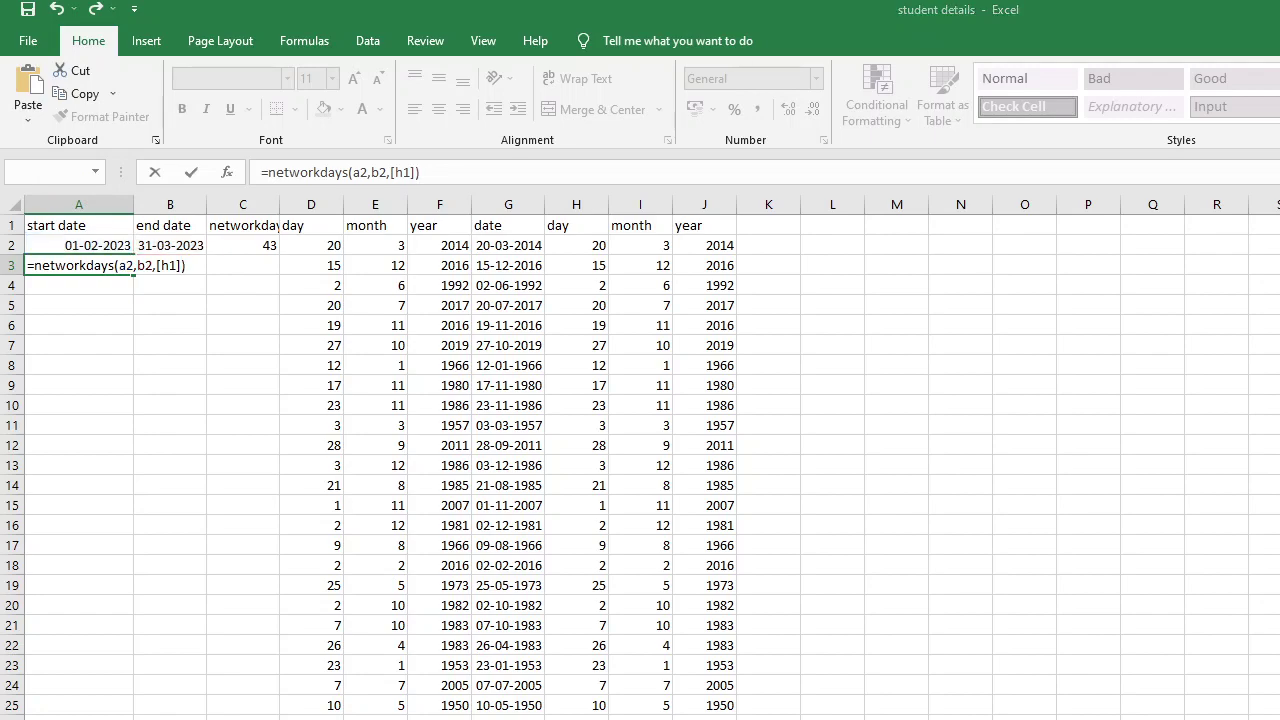
pyautogui.doubleClick(170, 265)
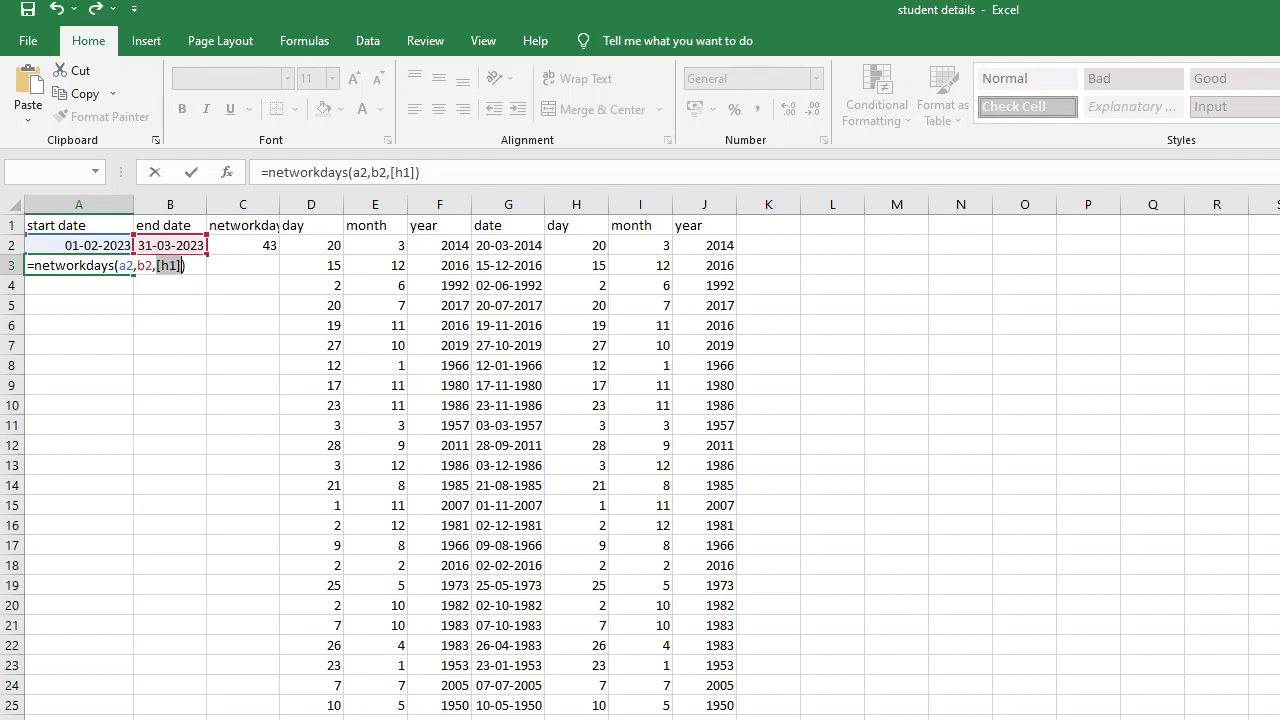
pyautogui.press('BackSpace')
pyautogui.press('BackSpace')
pyautogui.press('BackSpace')
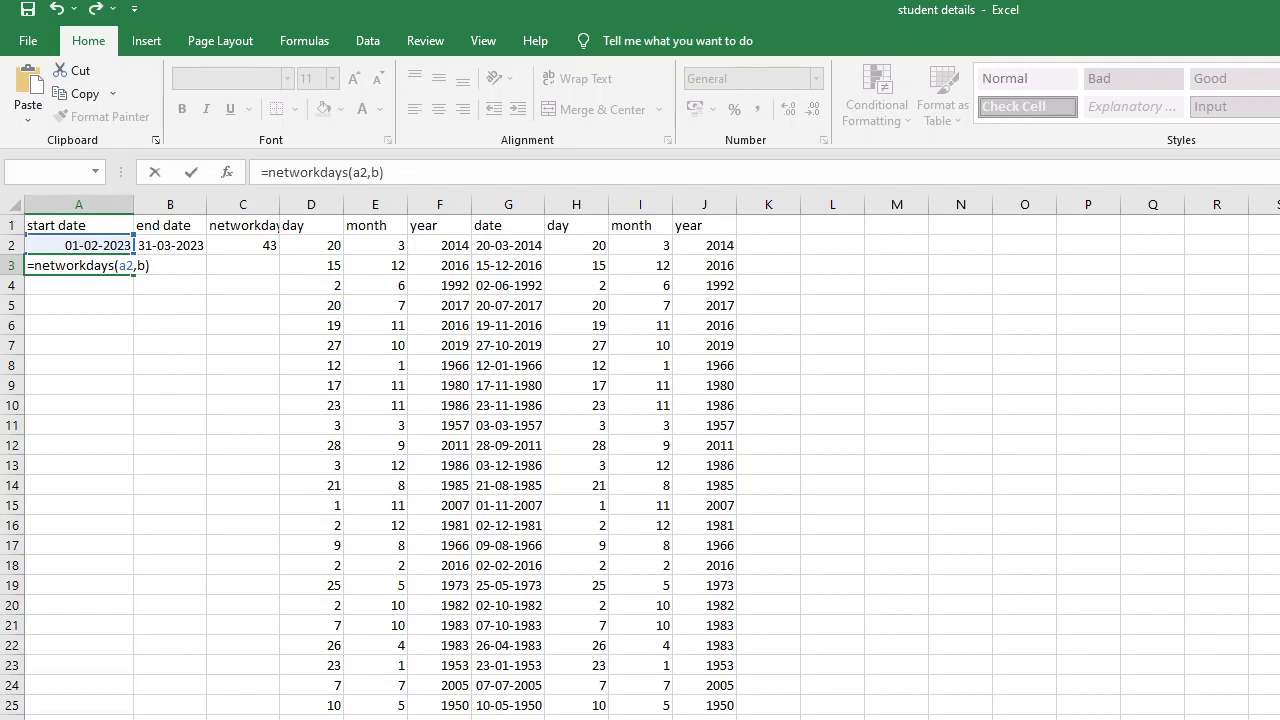
# - Cancel the formula edit and clear the contents of A3, leaving it empty
pyautogui.press('BackSpace')
pyautogui.press('BackSpace')
pyautogui.press('BackSpace')
pyautogui.press('BackSpace')
pyautogui.press('BackSpace')
pyautogui.press('BackSpace')
pyautogui.press('BackSpace')
pyautogui.press('BackSpace')
pyautogui.press('BackSpace')
pyautogui.press('BackSpace')
pyautogui.press('BackSpace')
pyautogui.press('BackSpace')
pyautogui.press('BackSpace')
pyautogui.press('BackSpace')
pyautogui.press('BackSpace')
pyautogui.press('BackSpace')
pyautogui.press('BackSpace')
pyautogui.press('BackSpace')
pyautogui.press('Escape')
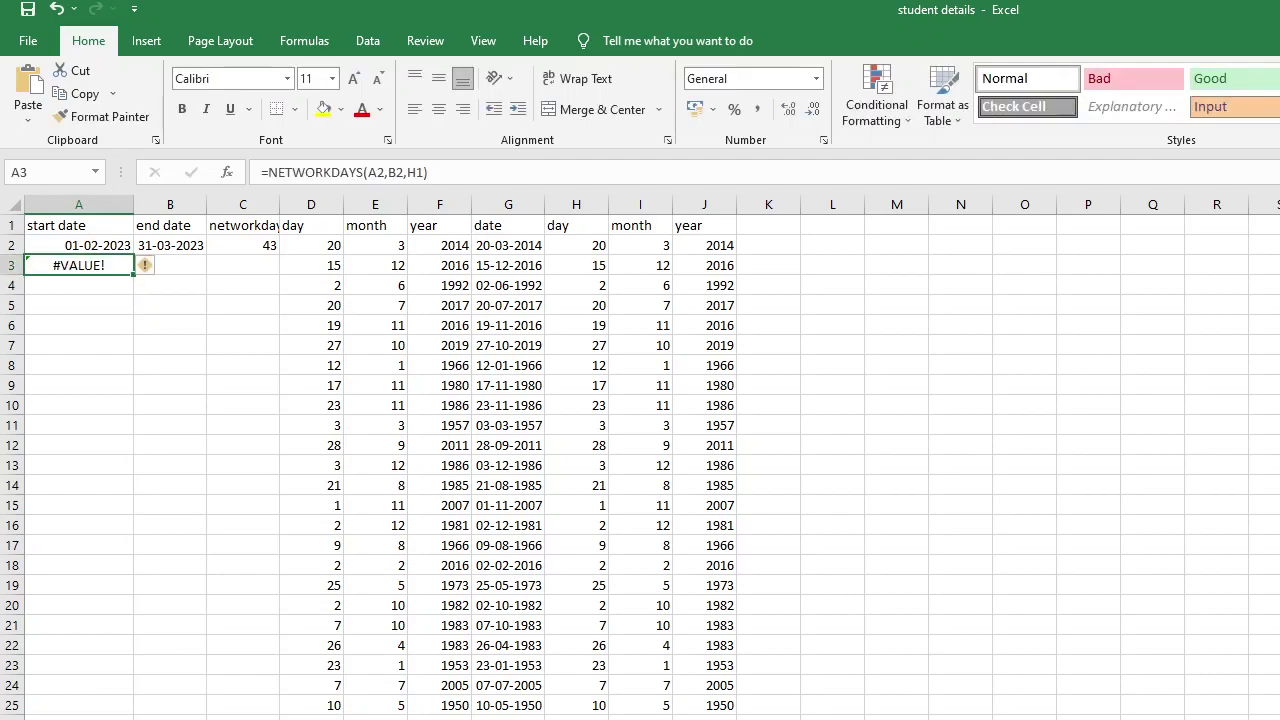
pyautogui.press('BackSpace')
pyautogui.press('Return')
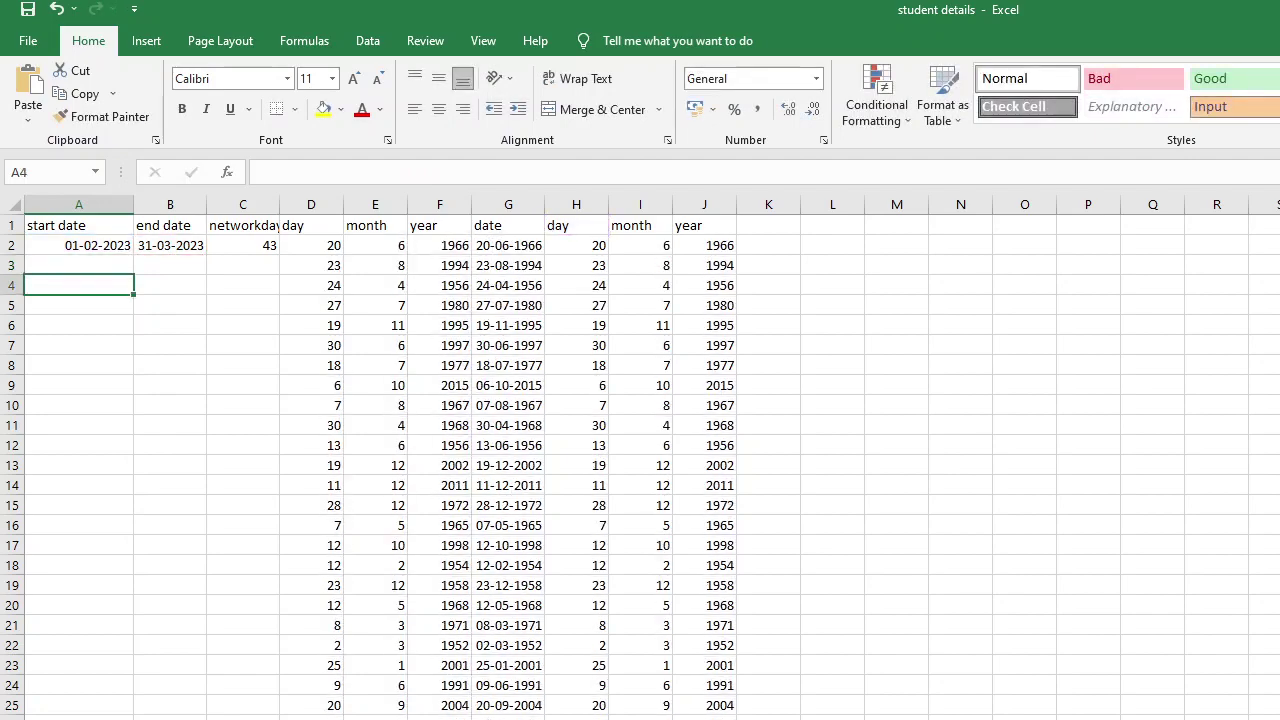
pyautogui.press('Up')
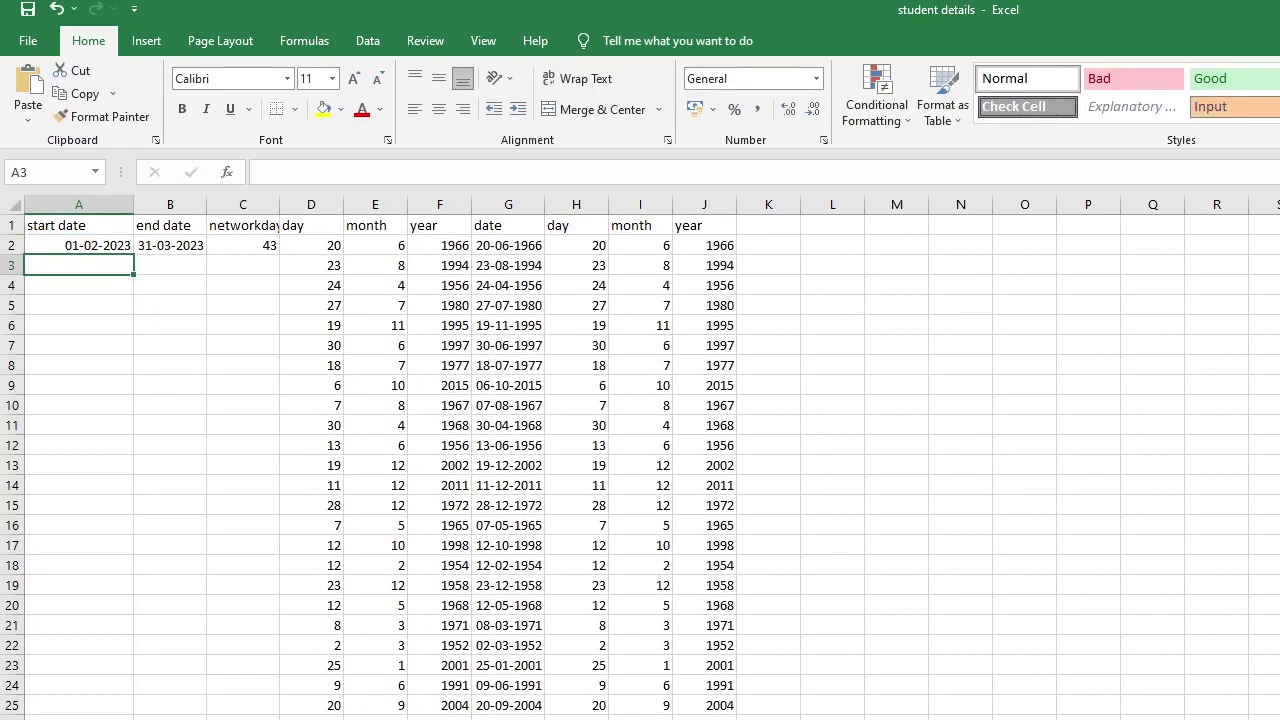